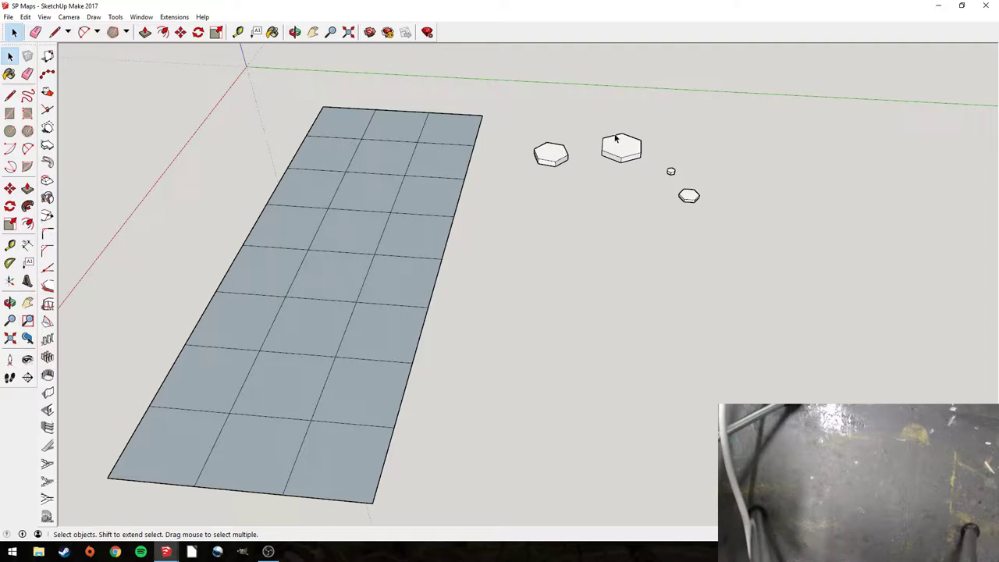
- Try extruding the two larger hexagonal blocks upward with Push/Pull, and undo the extrusion
click(145, 32)
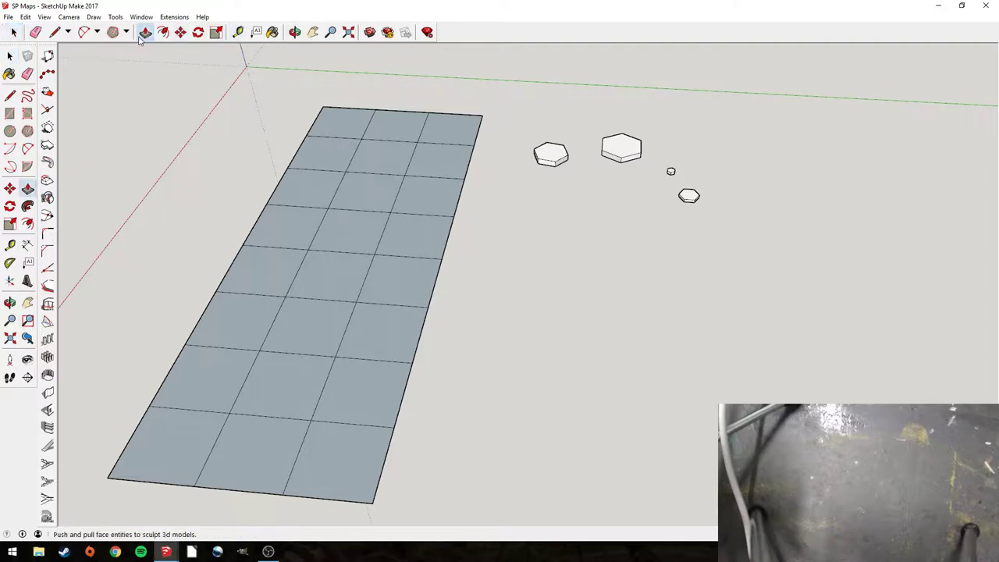
click(603, 153)
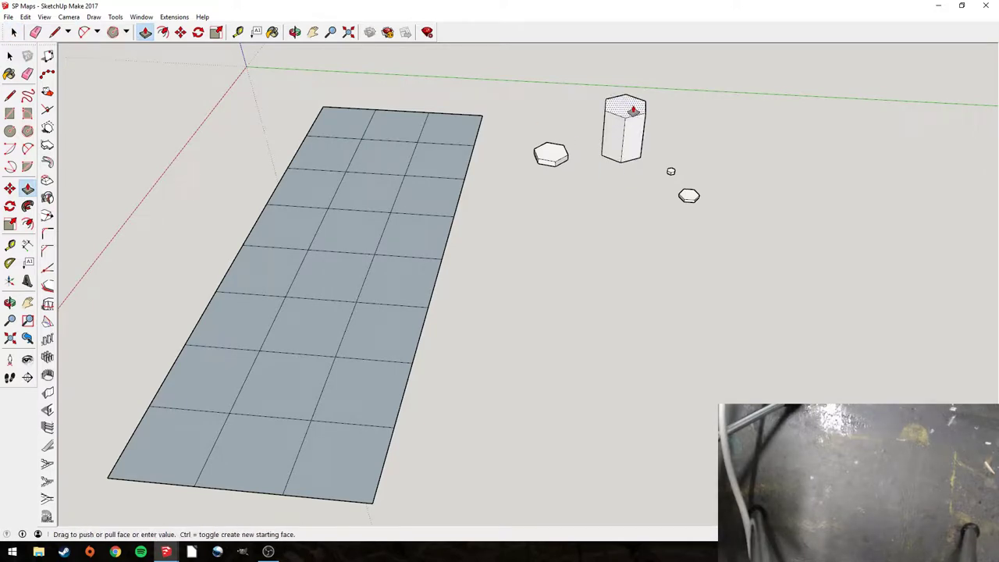
key(Escape)
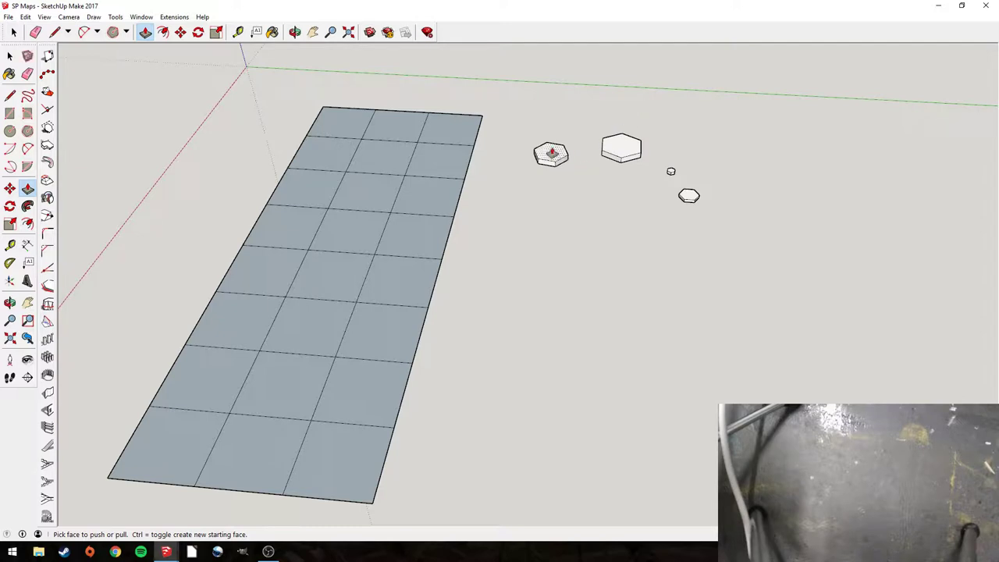
click(549, 153)
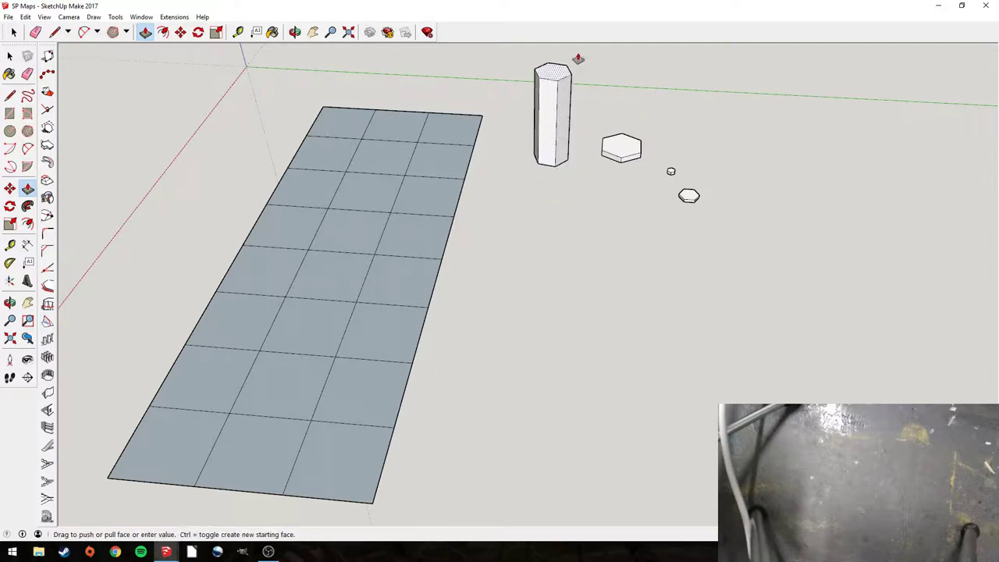
click(582, 98)
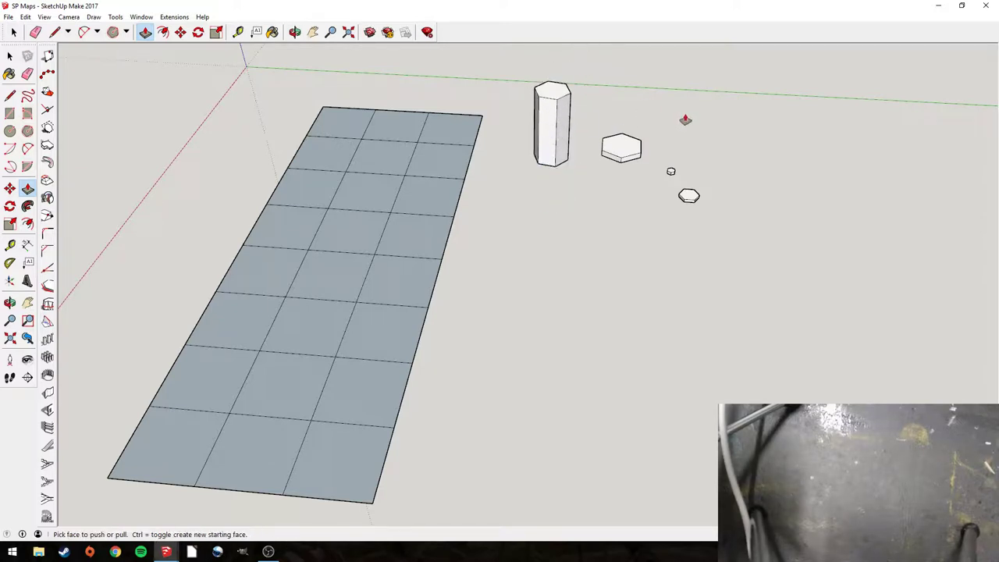
key(ctrl+z)
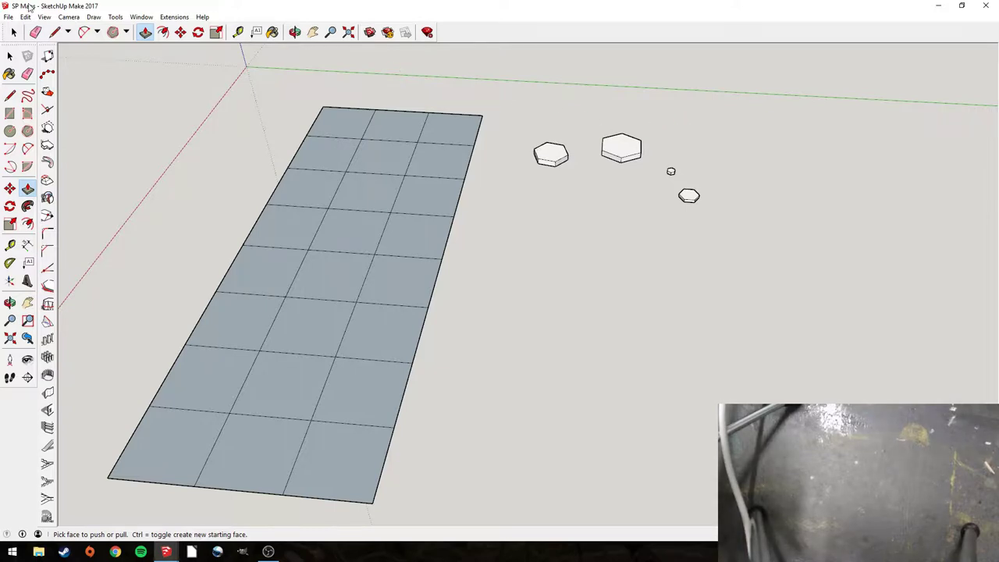
key(space)
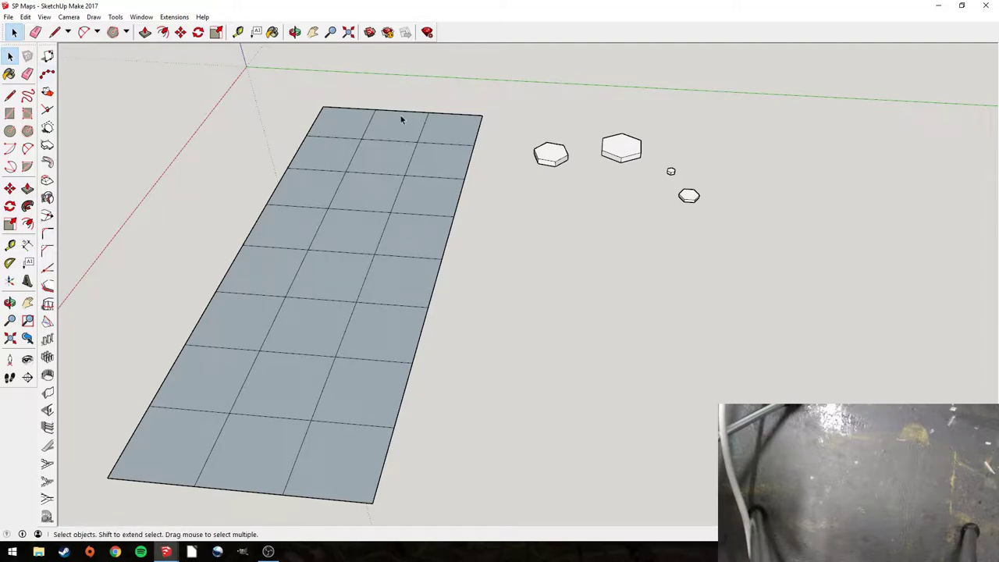
- Switch to the Maps777 model and examine the finished hexagonal terrain map with its roads, river and trees from several angles
mouse_move(168, 553)
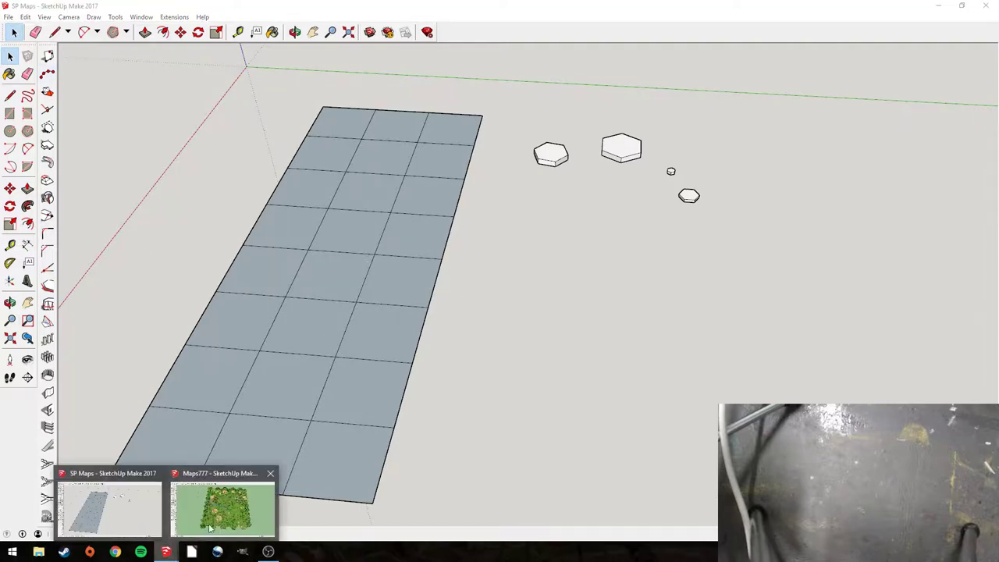
click(222, 507)
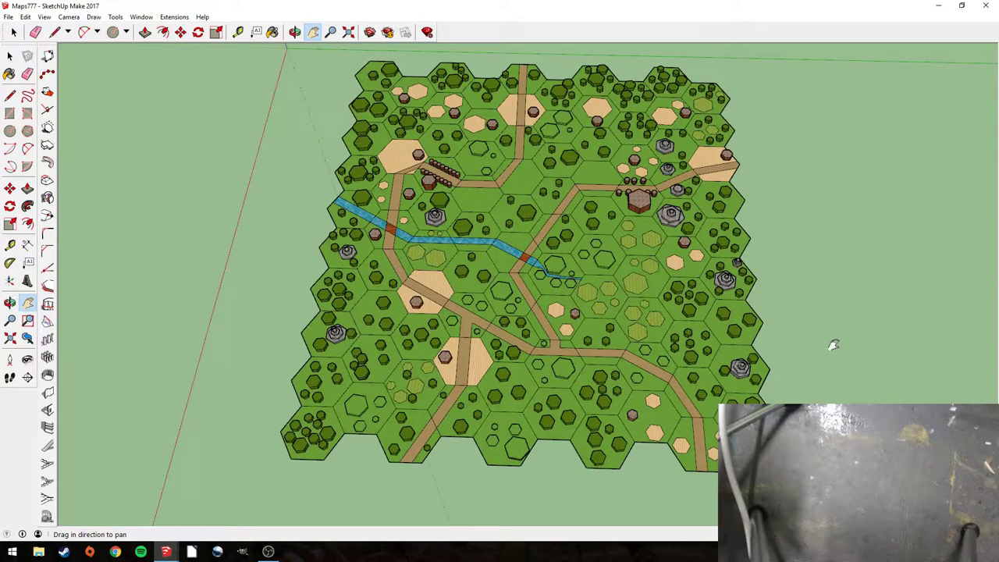
middle_drag(832, 346, 303, 316)
shift+middle_drag(635, 344, 565, 332)
scroll(560, 317, up, 2)
drag(565, 333, 568, 340)
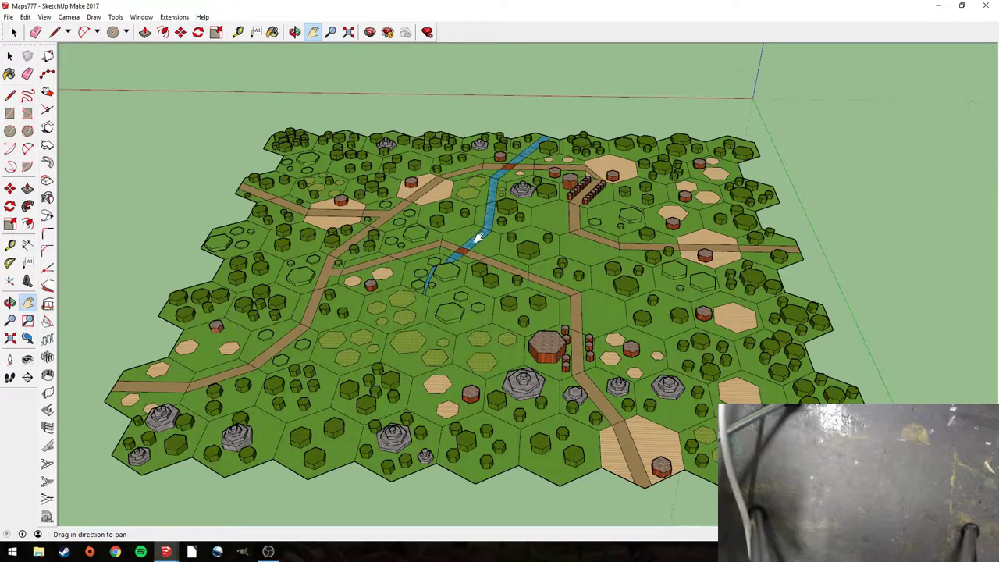
middle_drag(472, 239, 726, 328)
scroll(726, 328, down, 4)
scroll(702, 340, up, 1)
drag(697, 343, 664, 333)
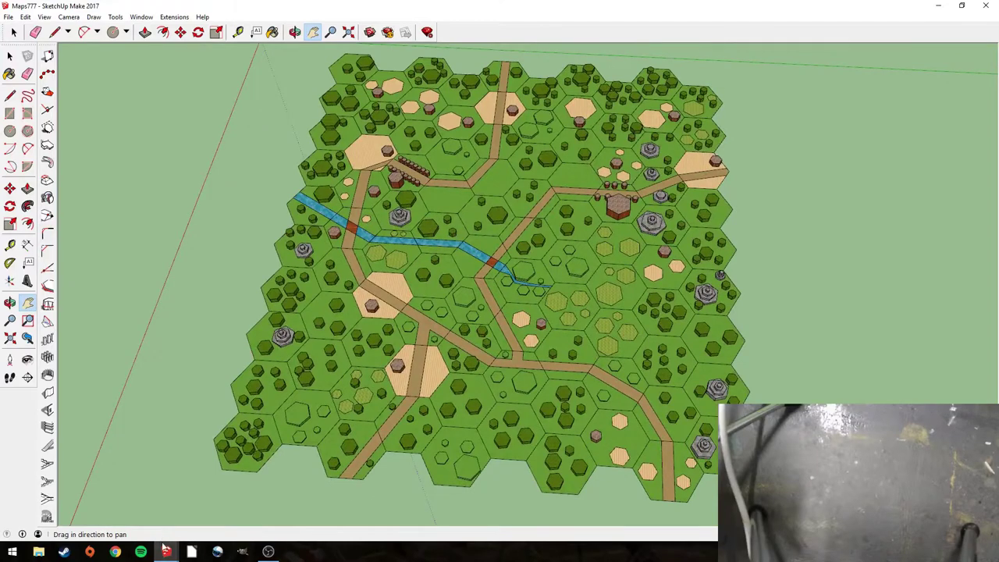
drag(622, 286, 602, 252)
scroll(601, 251, up, 5)
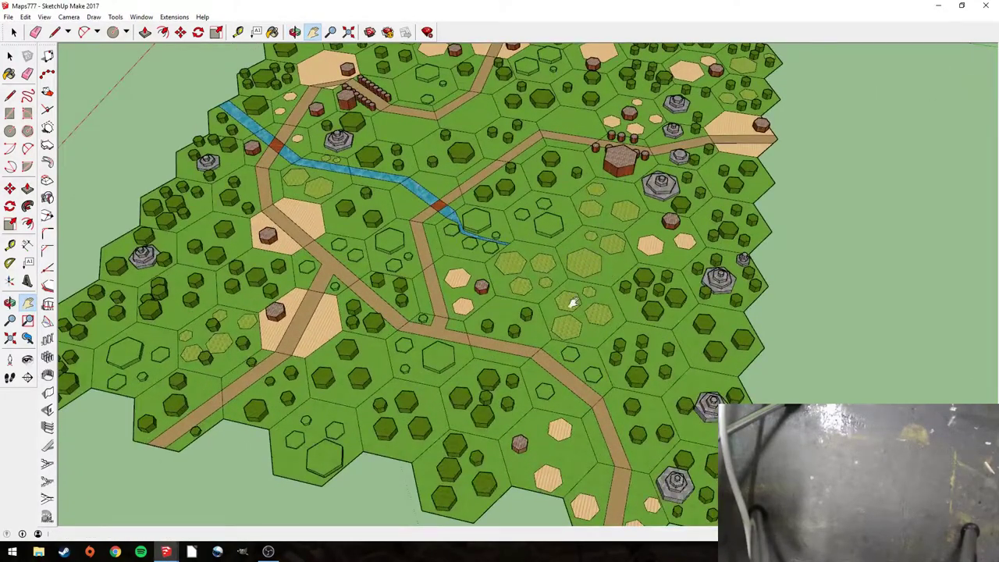
middle_drag(560, 272, 473, 258)
scroll(460, 266, down, 5)
scroll(634, 238, up, 5)
scroll(634, 239, down, 5)
scroll(600, 212, down, 3)
scroll(601, 214, down, 3)
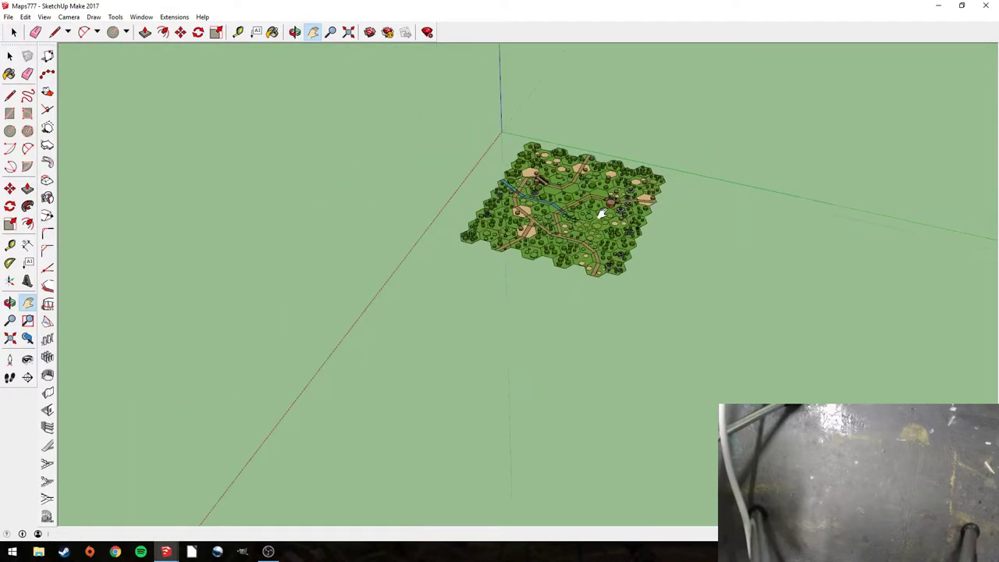
scroll(601, 214, up, 6)
drag(600, 216, 656, 276)
mouse_move(656, 275)
middle_down()
mouse_move(663, 312)
mouse_move(667, 281)
mouse_move(667, 328)
middle_up()
- Switch back to the SP Maps model and examine the tiled grid and the loose hexagonal blocks
click(170, 550)
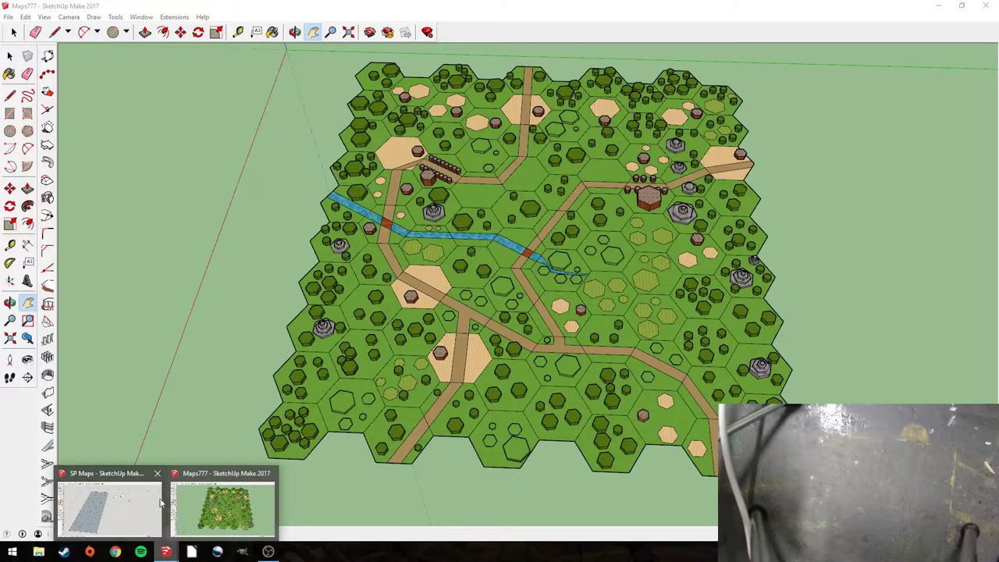
click(109, 507)
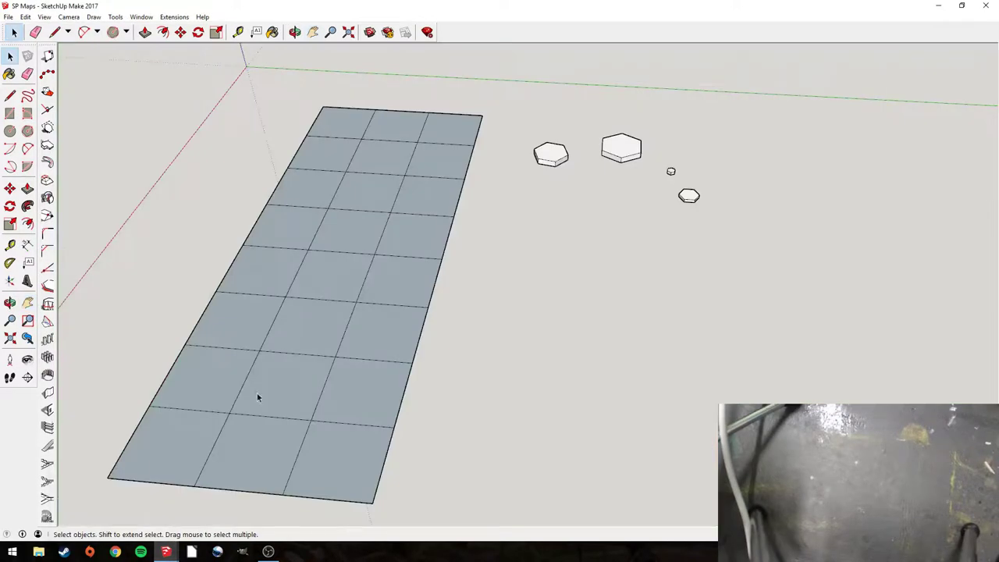
click(316, 32)
drag(540, 192, 593, 203)
middle_drag(593, 203, 619, 205)
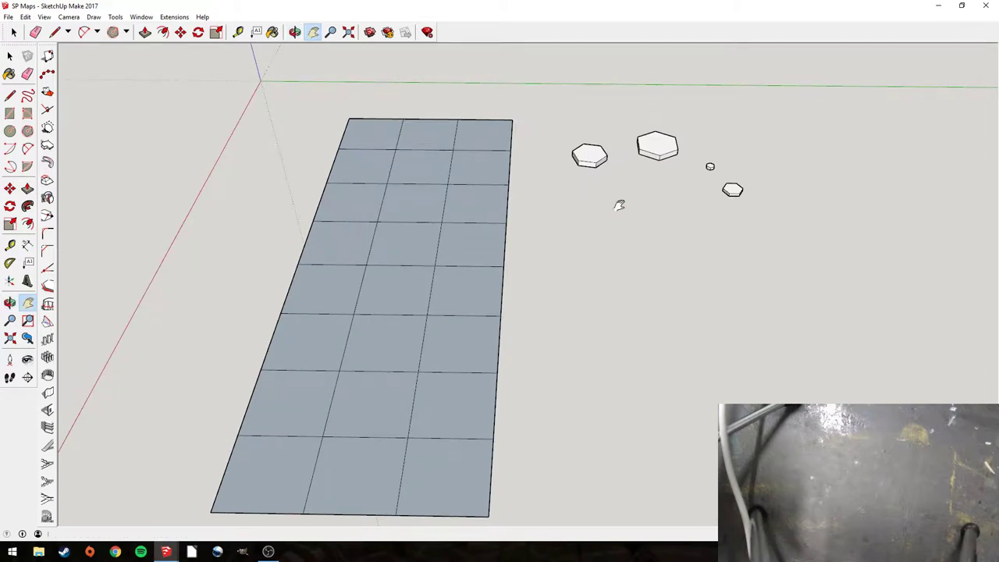
middle_drag(619, 205, 558, 201)
middle_drag(660, 219, 550, 240)
scroll(690, 299, down, 1)
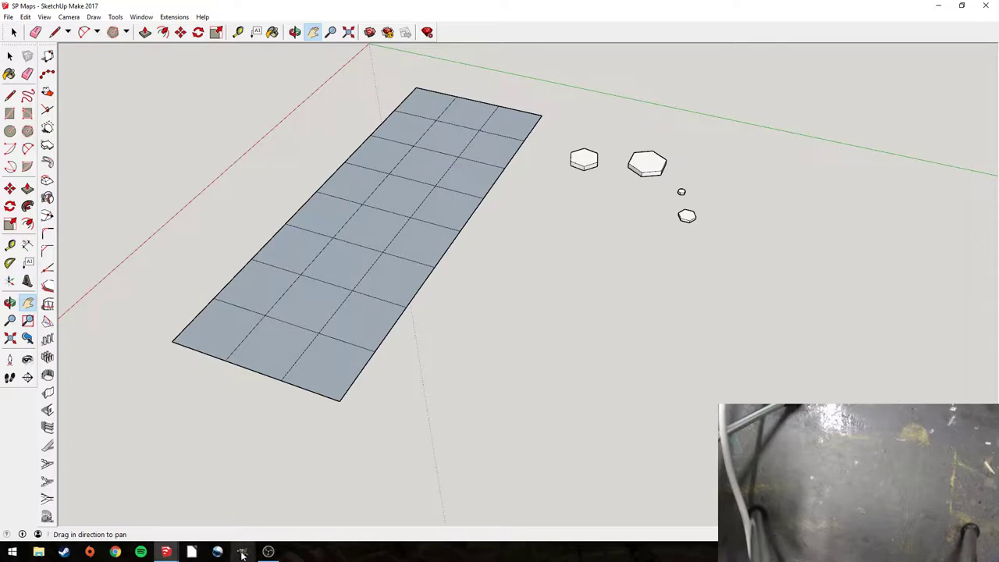
- Save the SP Maps model
click(7, 16)
click(34, 55)
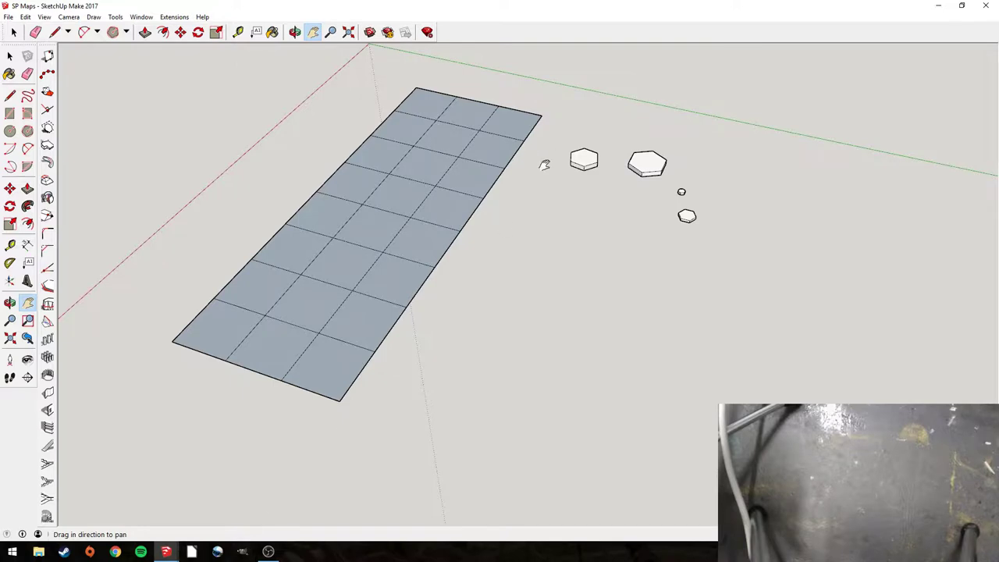
mouse_move(565, 169)
mouse_down()
mouse_move(569, 203)
mouse_move(616, 192)
mouse_move(555, 162)
mouse_up()
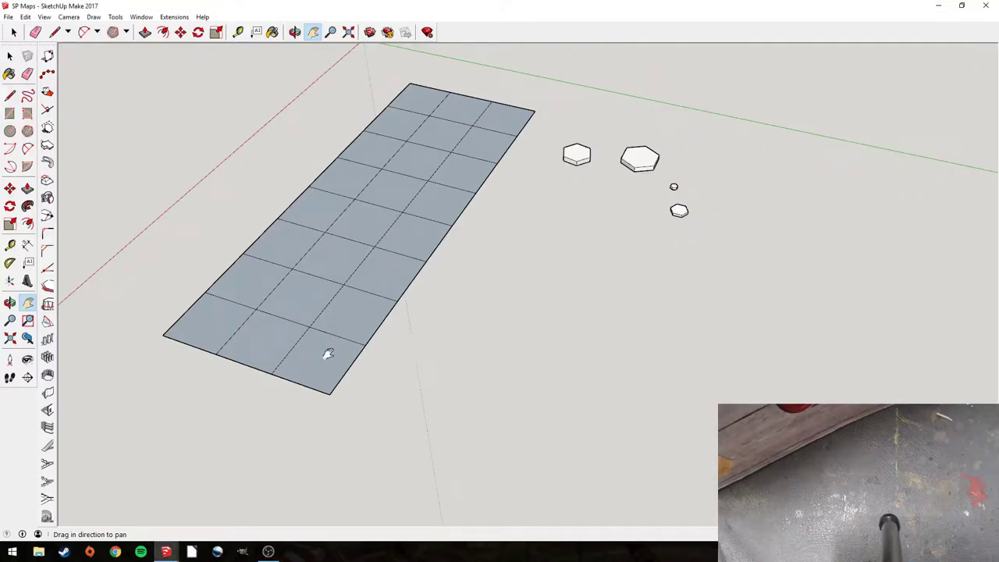
drag(326, 350, 338, 370)
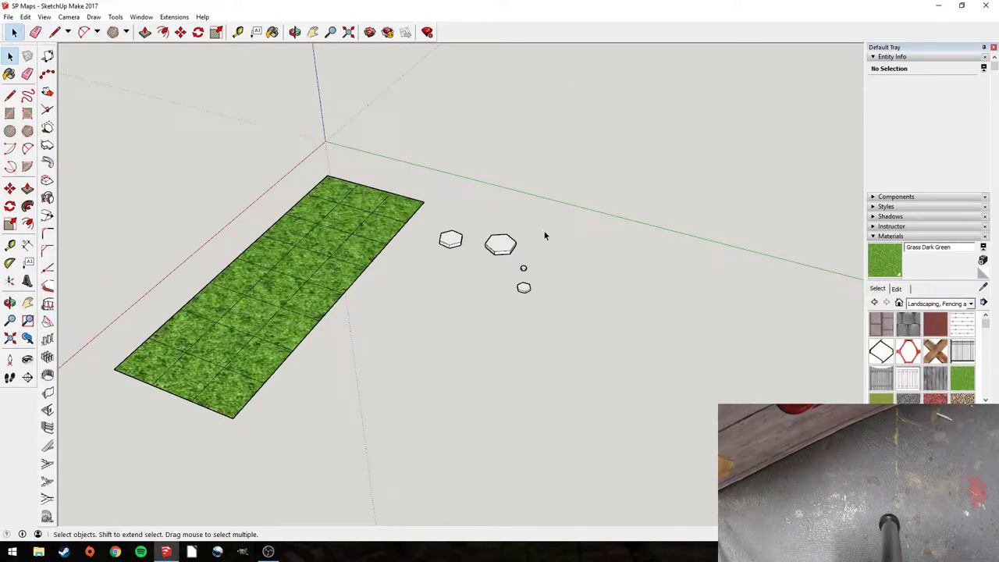
click(313, 32)
middle_drag(371, 217, 617, 293)
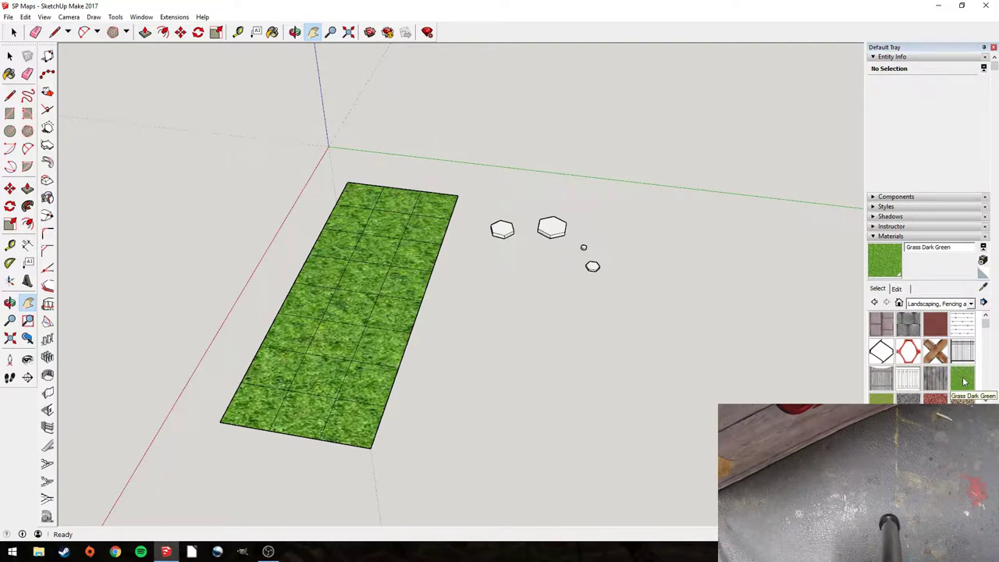
middle_drag(477, 161, 402, 159)
mouse_move(416, 259)
shift+middle_down()
mouse_move(437, 232)
mouse_move(433, 252)
shift+middle_up()
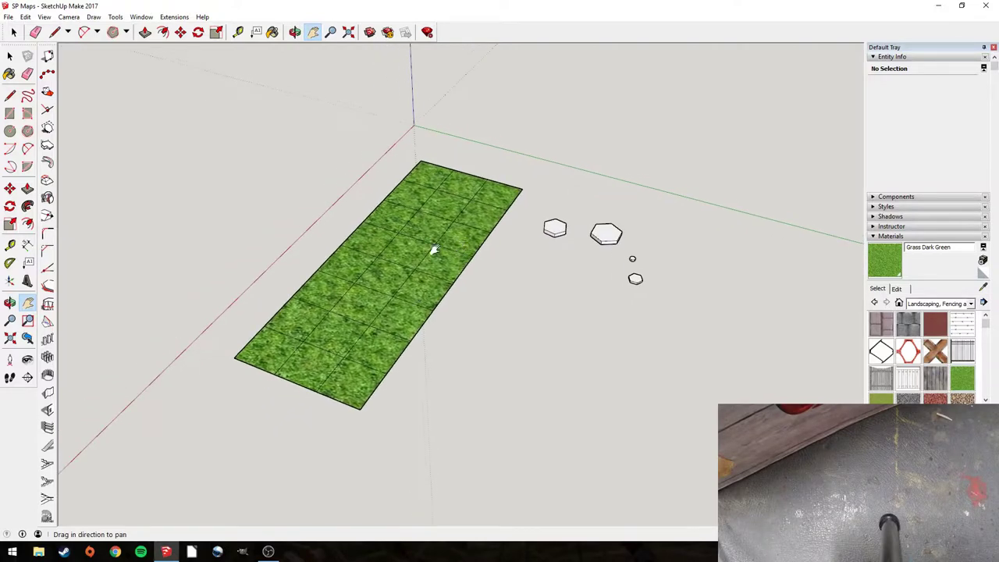
- Draw a zigzag path centreline of connected line segments along the grass grid's middle column, ending at the grid's far edge
click(22, 32)
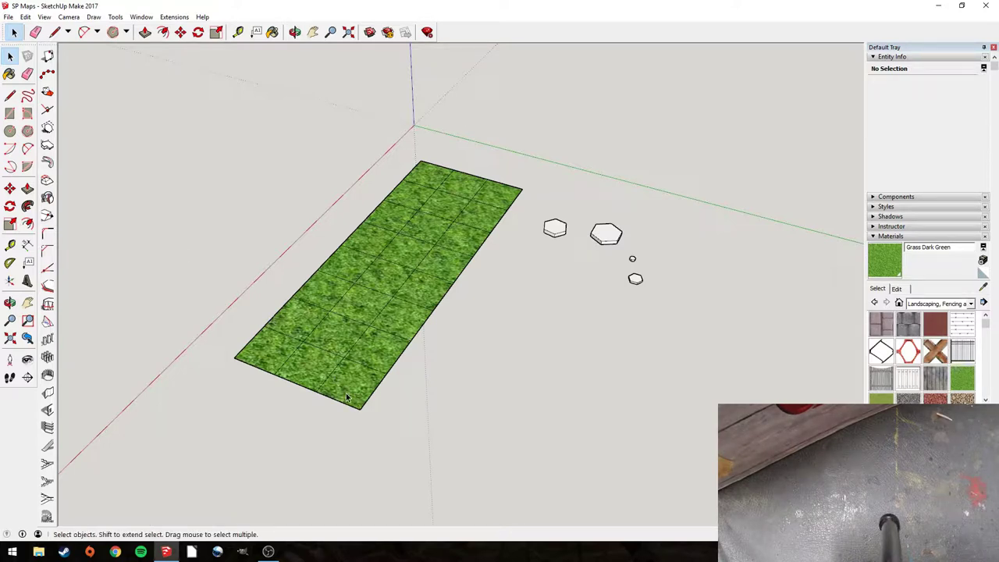
key(l)
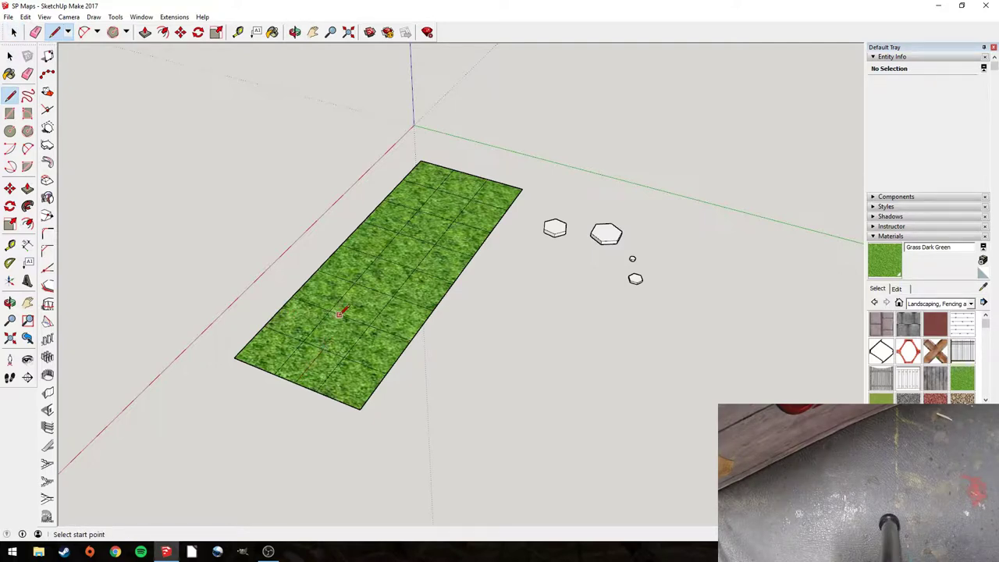
click(383, 291)
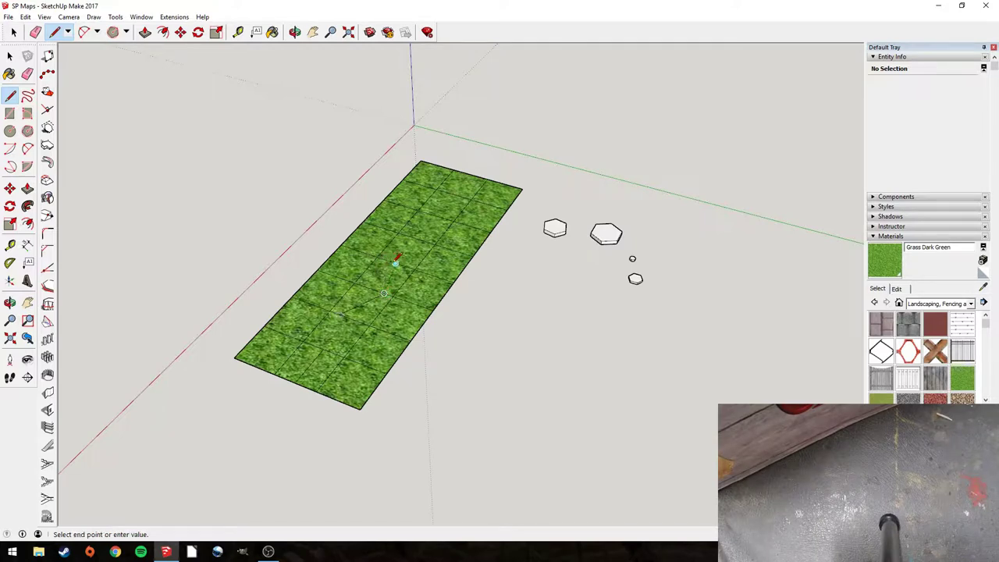
click(397, 259)
click(401, 258)
click(428, 240)
click(428, 240)
click(428, 206)
click(428, 209)
click(453, 194)
click(453, 195)
click(470, 174)
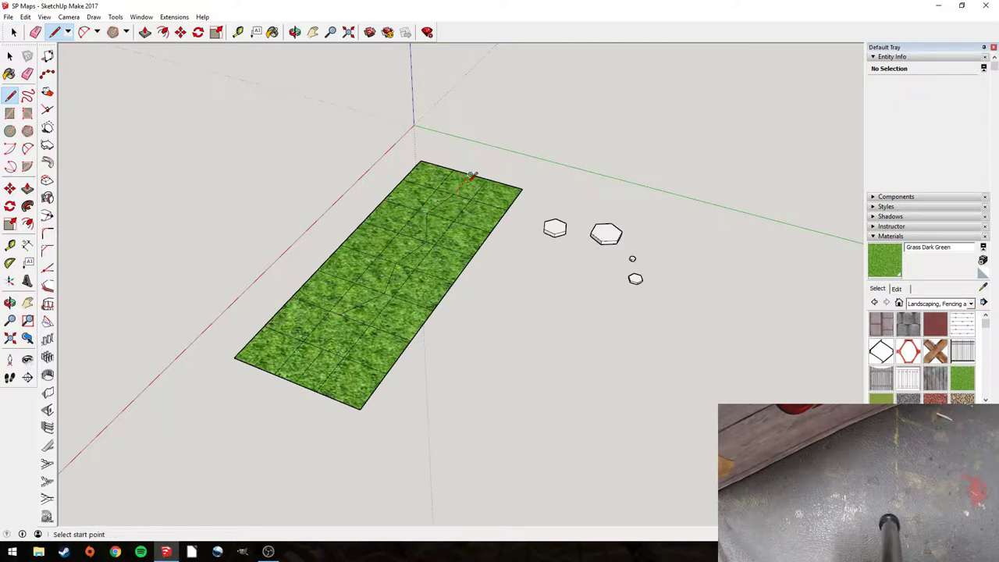
- Draw side lines along both sides of the path centreline across the nearest middle tile, starting about 15 mm from the centreline
click(339, 314)
scroll(326, 348, up, 4)
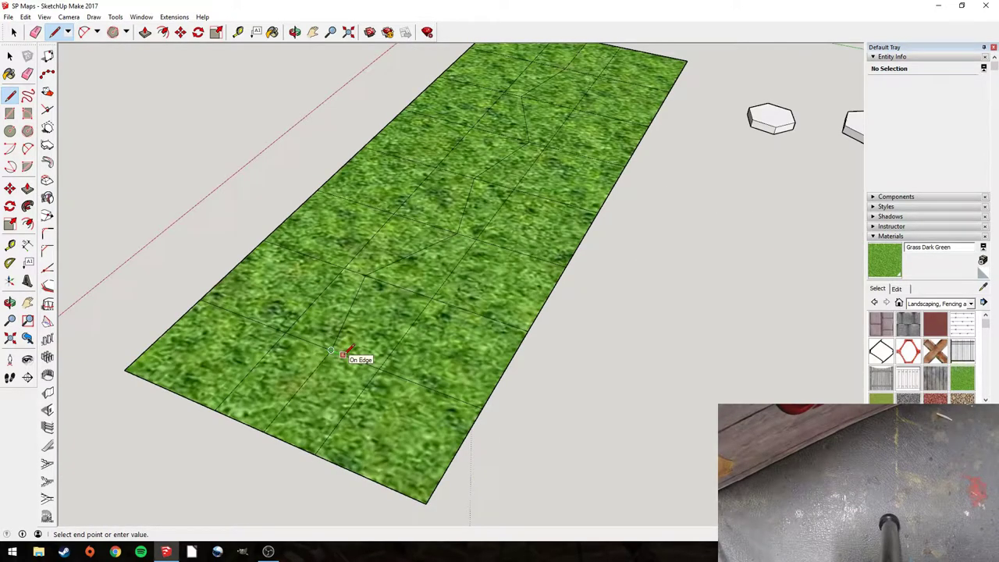
click(341, 356)
click(330, 348)
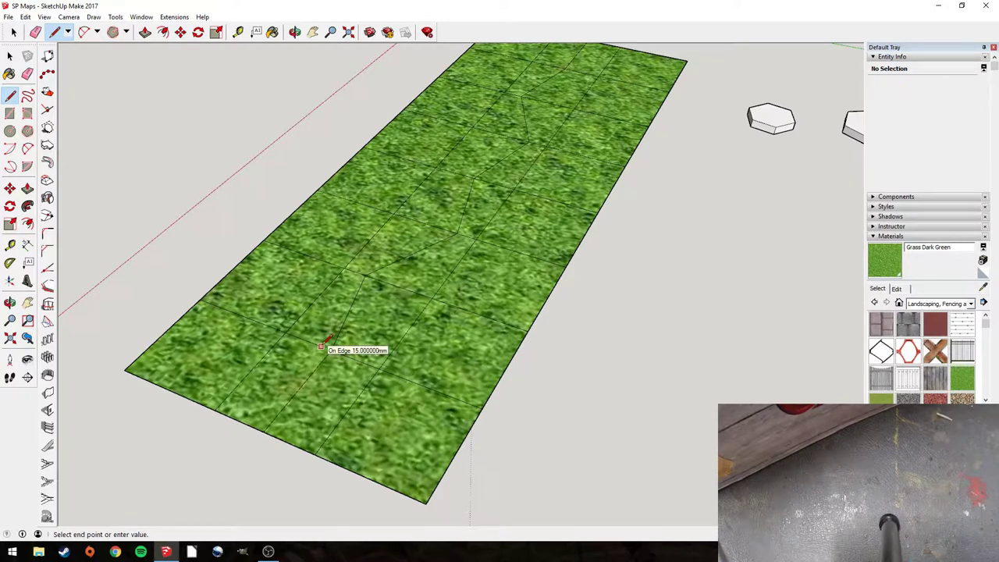
click(321, 346)
click(320, 346)
click(256, 426)
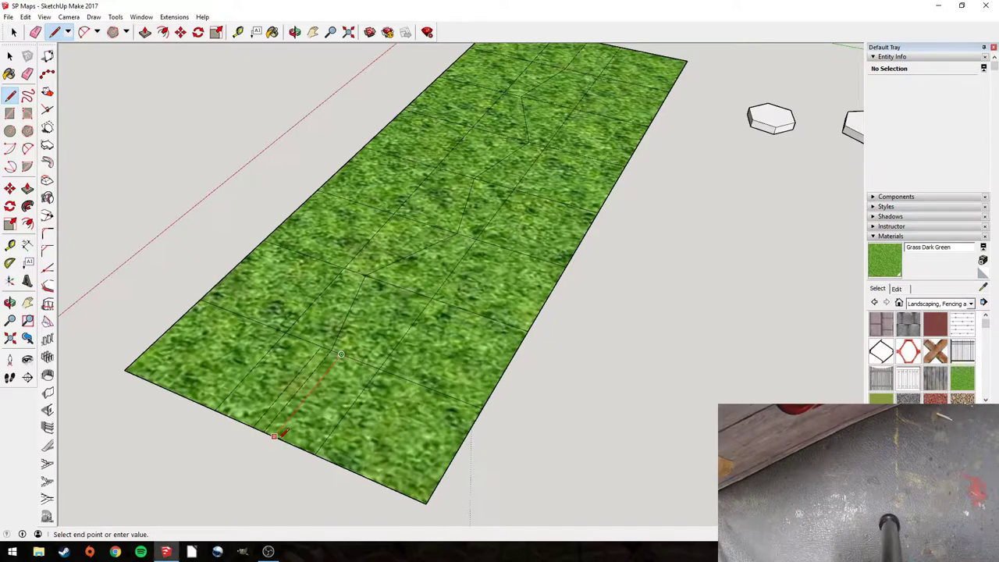
middle_drag(290, 430, 360, 302)
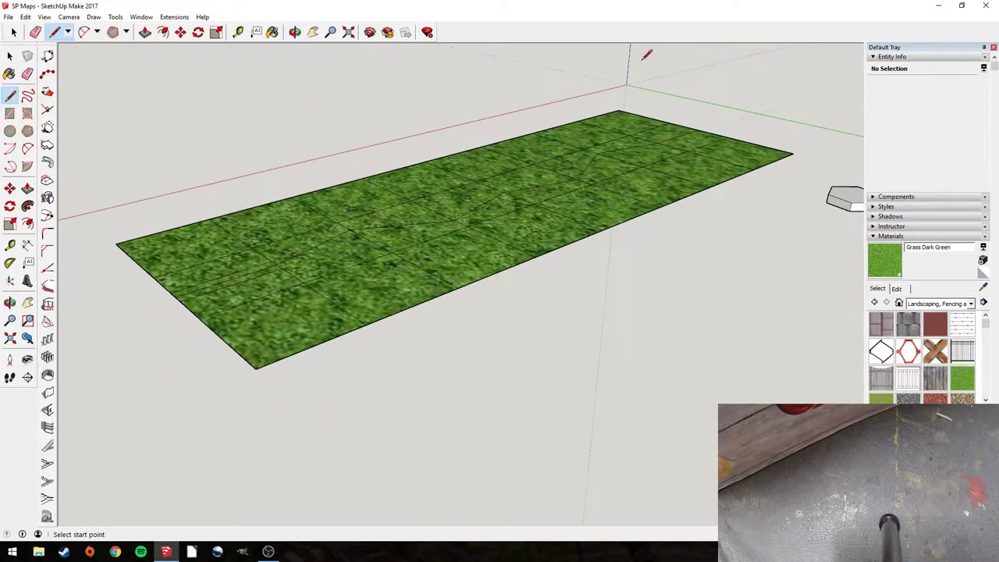
middle_drag(634, 53, 482, 355)
- Draw side lines along both sides of the path centreline across the second, third and fourth middle tiles from the near edge
click(379, 287)
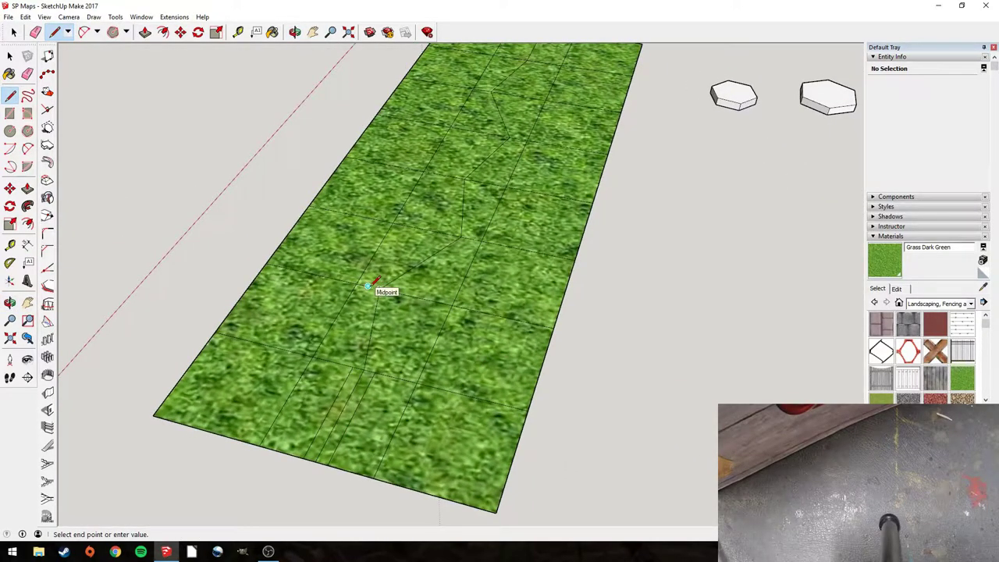
click(368, 285)
click(380, 289)
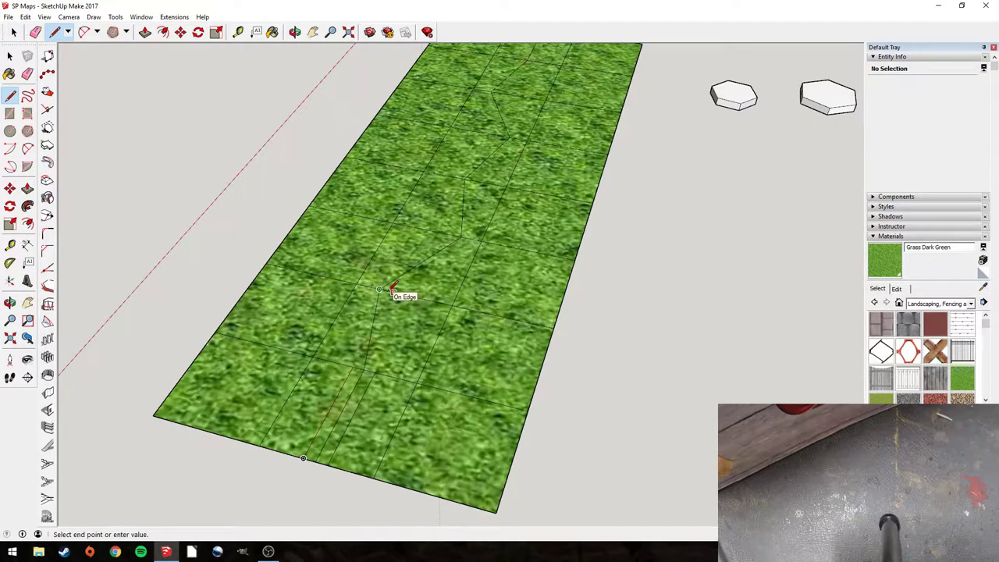
click(388, 291)
click(380, 354)
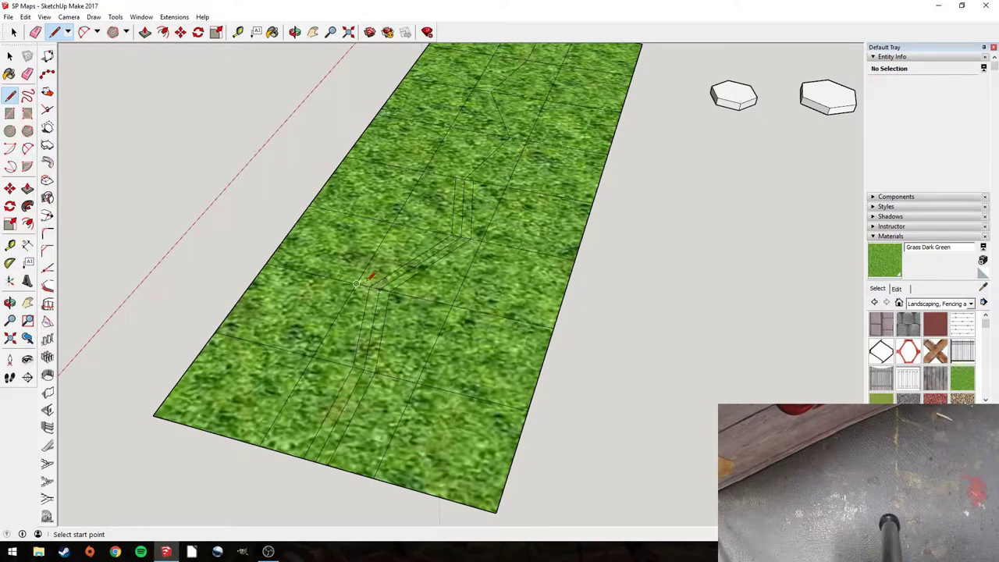
- Continue both path side lines along the diagonal centreline segment across the fifth middle tile
click(502, 137)
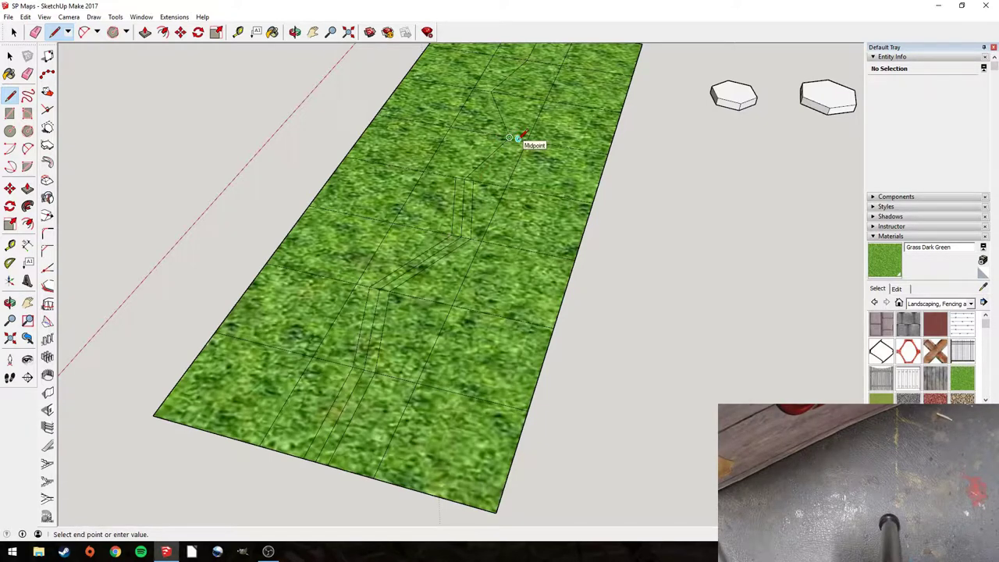
key(Escape)
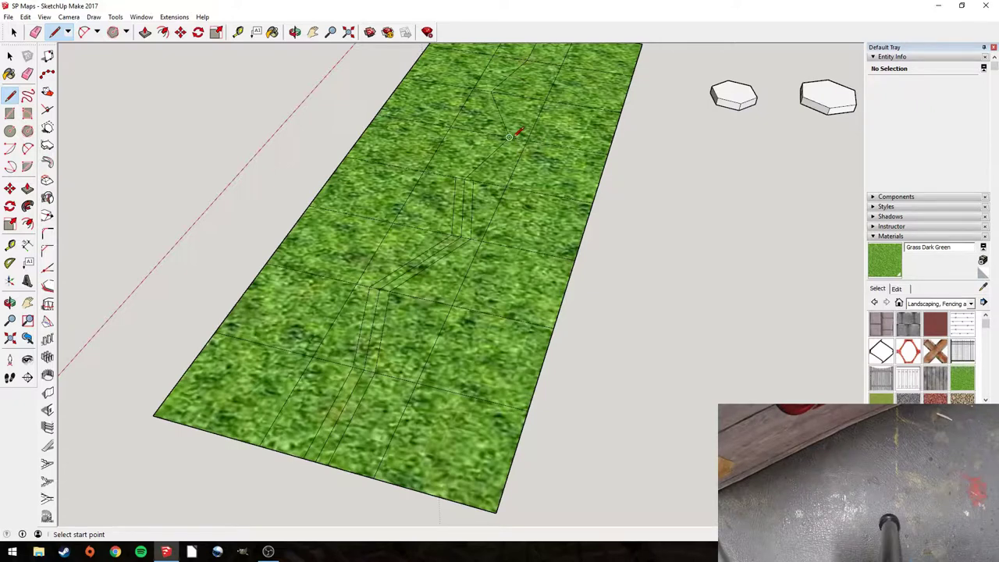
click(509, 138)
click(509, 137)
click(509, 137)
click(473, 180)
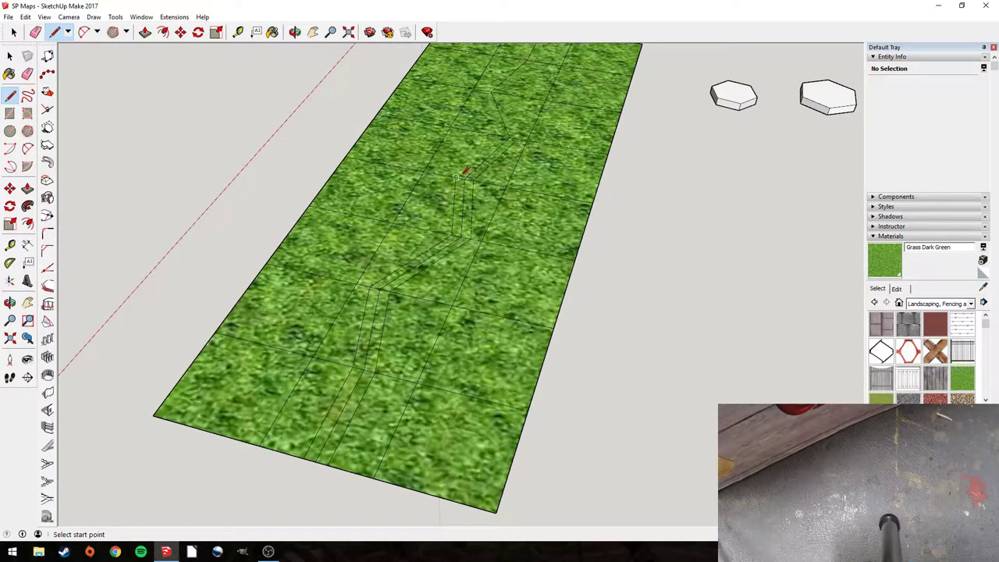
click(455, 177)
click(501, 136)
- Extend both path side lines along the centreline across the sixth middle tile
click(492, 91)
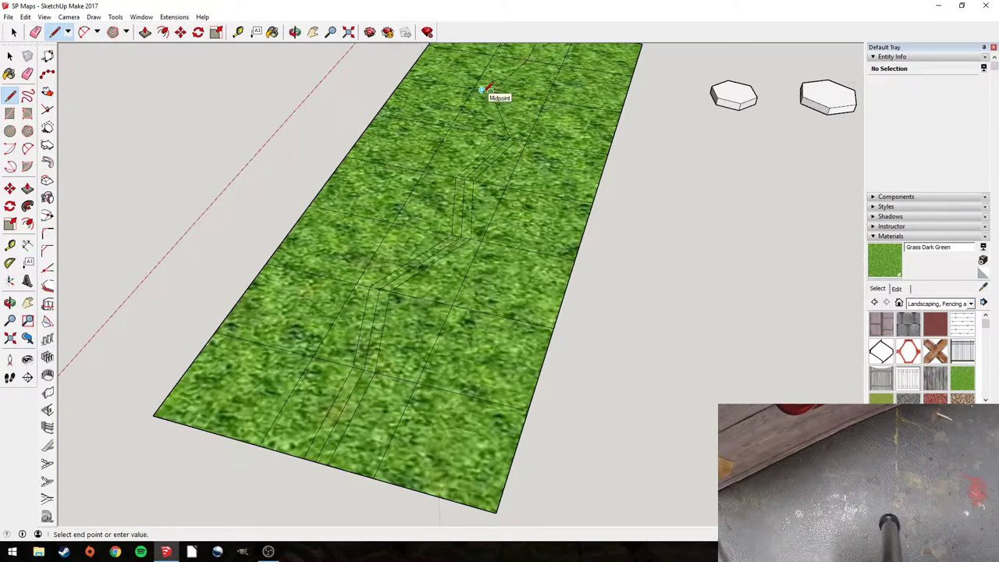
click(482, 89)
click(483, 90)
click(502, 135)
click(491, 91)
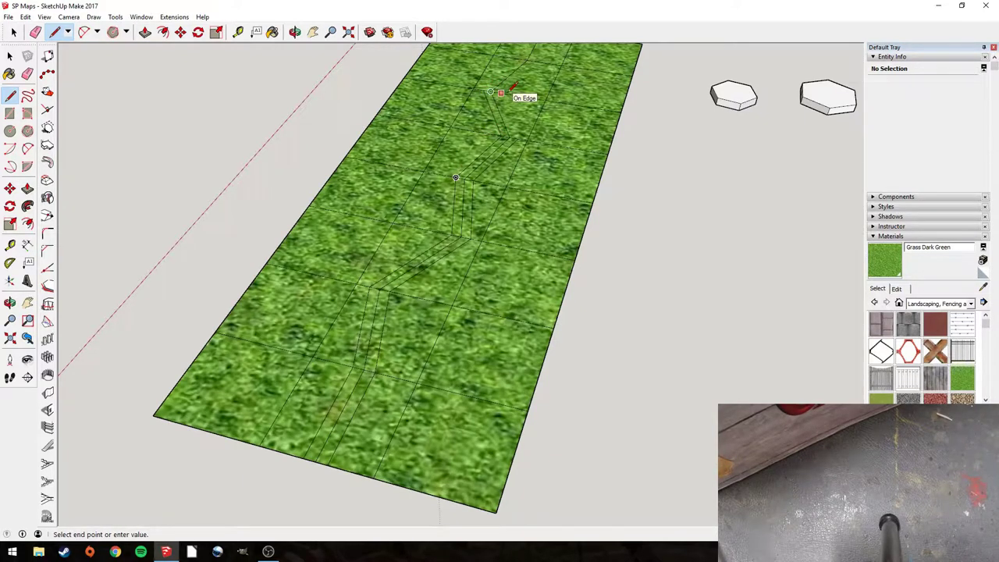
click(501, 92)
click(499, 93)
key(Escape)
- Draw side lines on both sides of the diagonal centreline segment across the second-to-last middle tile
mouse_move(519, 127)
middle_down()
mouse_move(469, 106)
mouse_move(500, 94)
middle_up()
middle_click(544, 83)
middle_click(543, 83)
scroll(484, 261, up, 3)
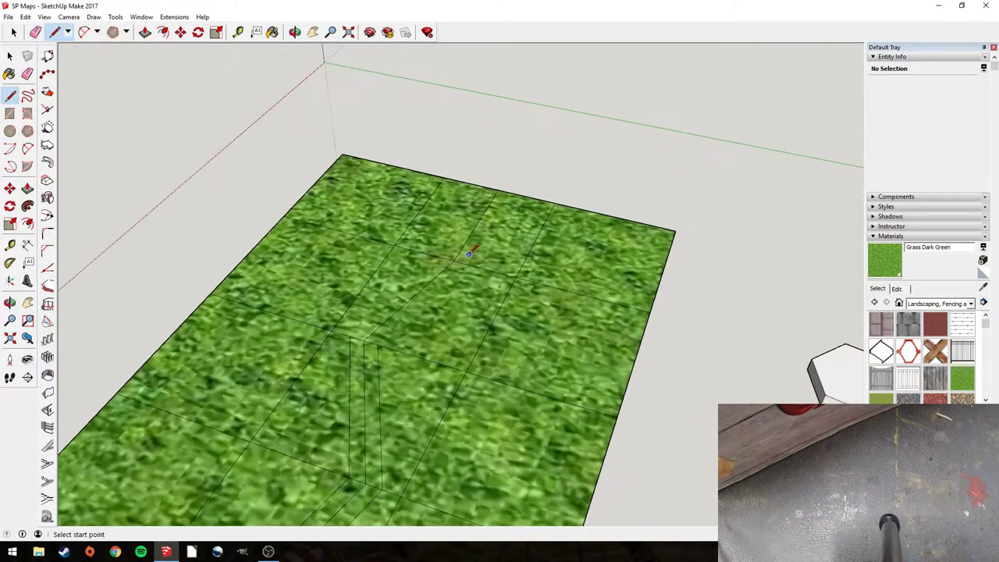
click(435, 257)
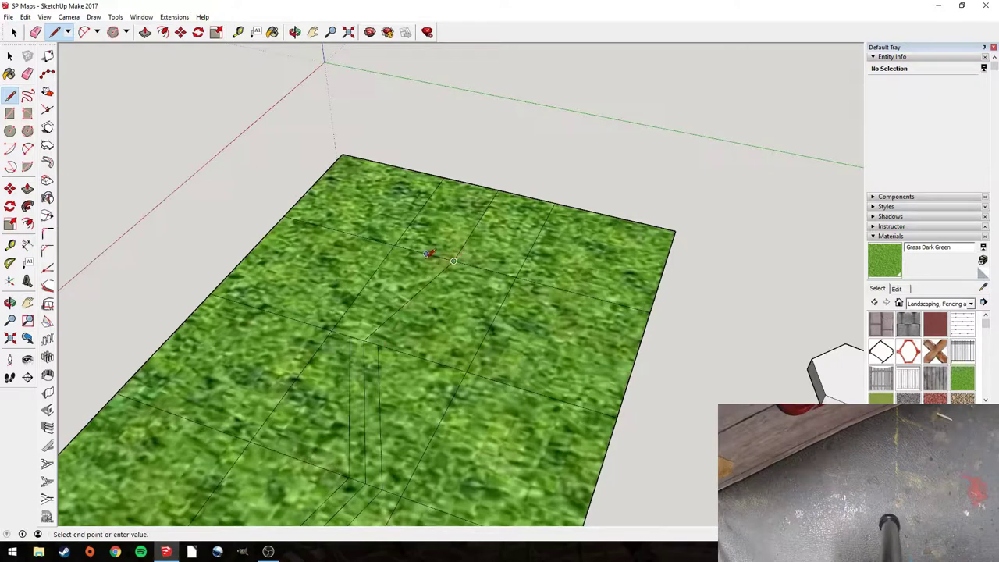
click(475, 267)
click(468, 263)
click(381, 340)
click(349, 336)
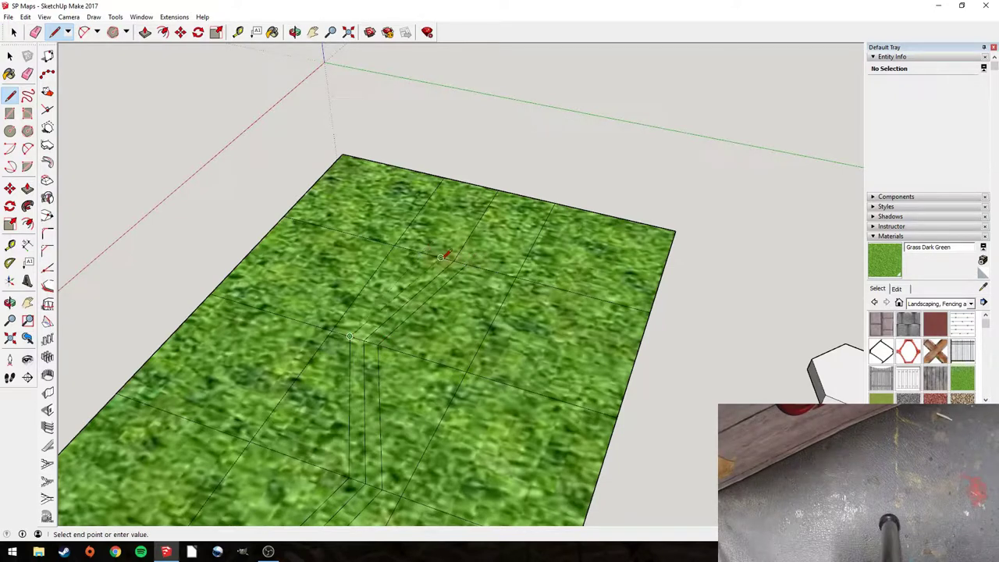
click(441, 258)
- Finish both path side lines across the last middle tile, ending at the grid's far edge
click(441, 258)
click(484, 184)
click(466, 263)
click(515, 193)
- Delete the path's centreline segments in the four farthest middle tiles, keeping both side lines
key(space)
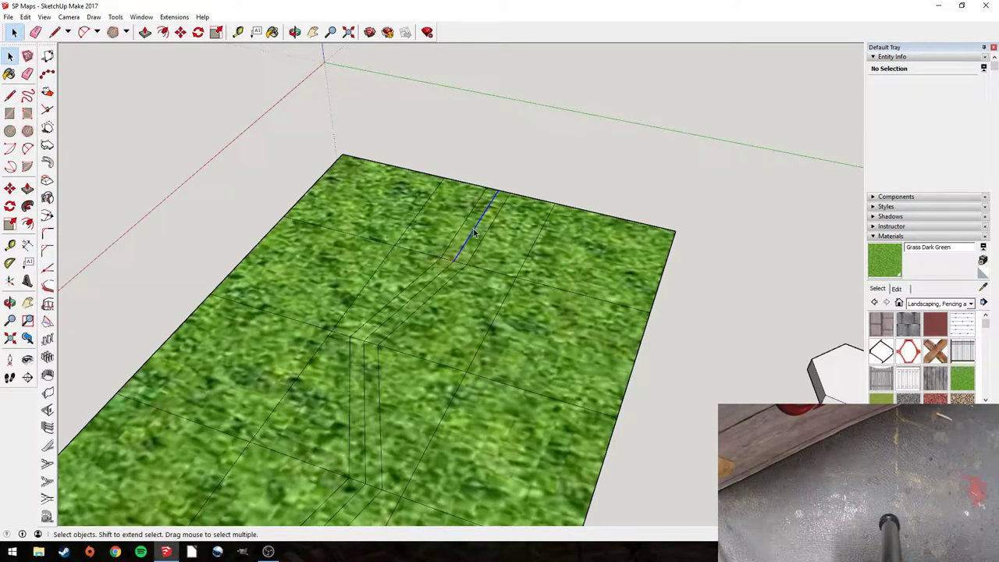
click(474, 233)
key(Delete)
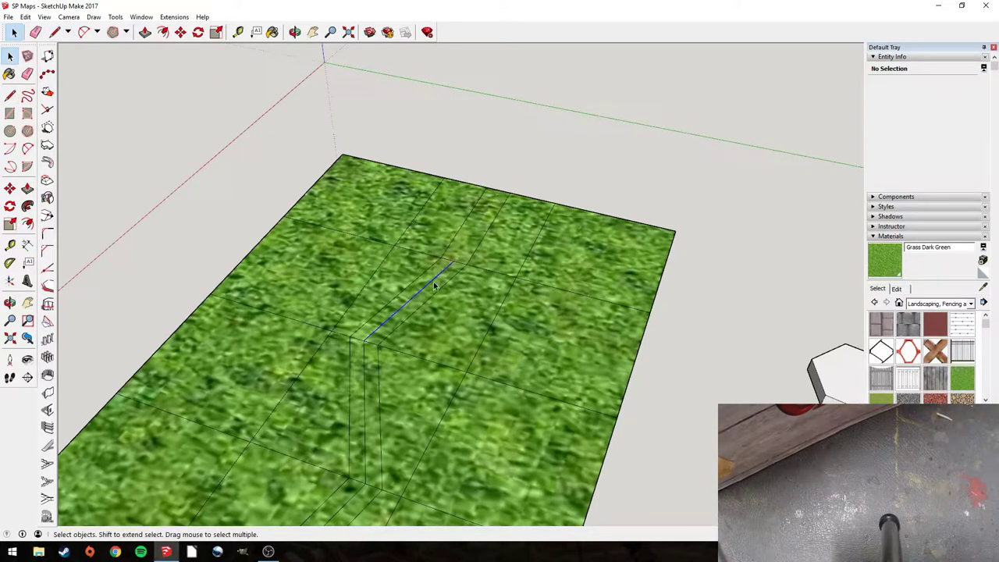
click(364, 363)
key(Delete)
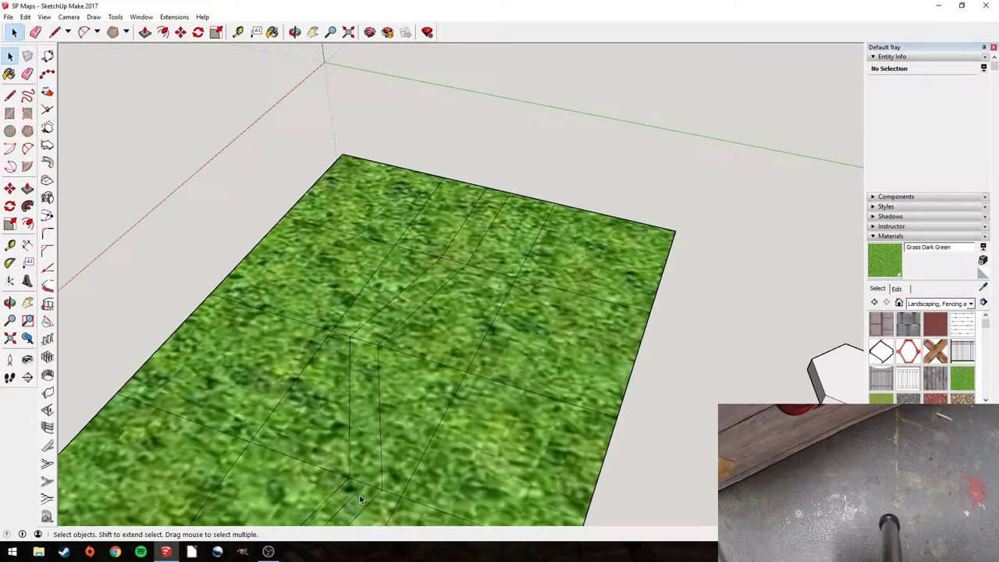
click(357, 494)
key(Delete)
- Delete the remaining path centreline segments down to the grid's near edge
scroll(357, 474, down, 2)
middle_click(357, 474)
middle_drag(357, 474, 460, 286)
click(468, 252)
key(Delete)
click(434, 314)
key(Delete)
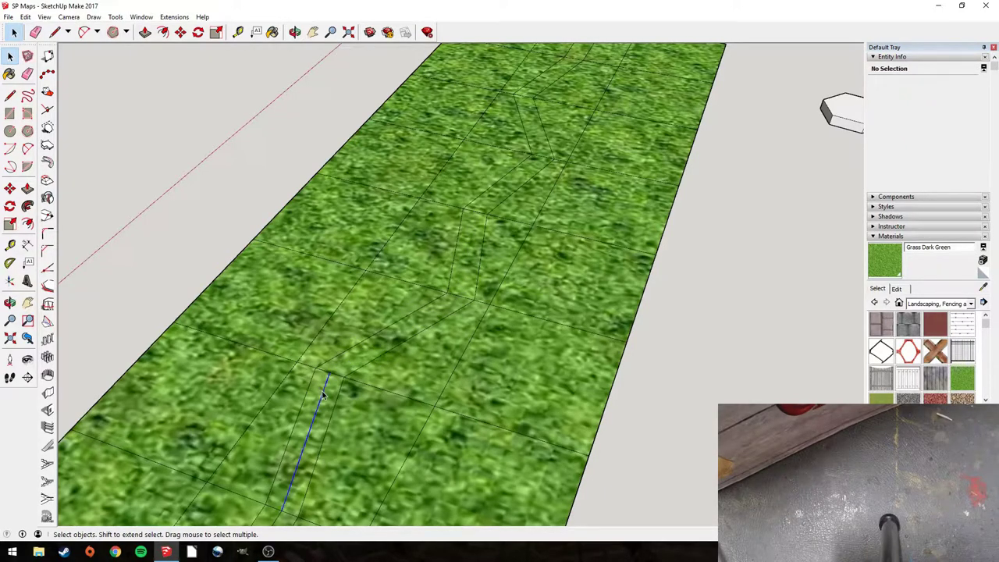
scroll(323, 395, down, 3)
key(Delete)
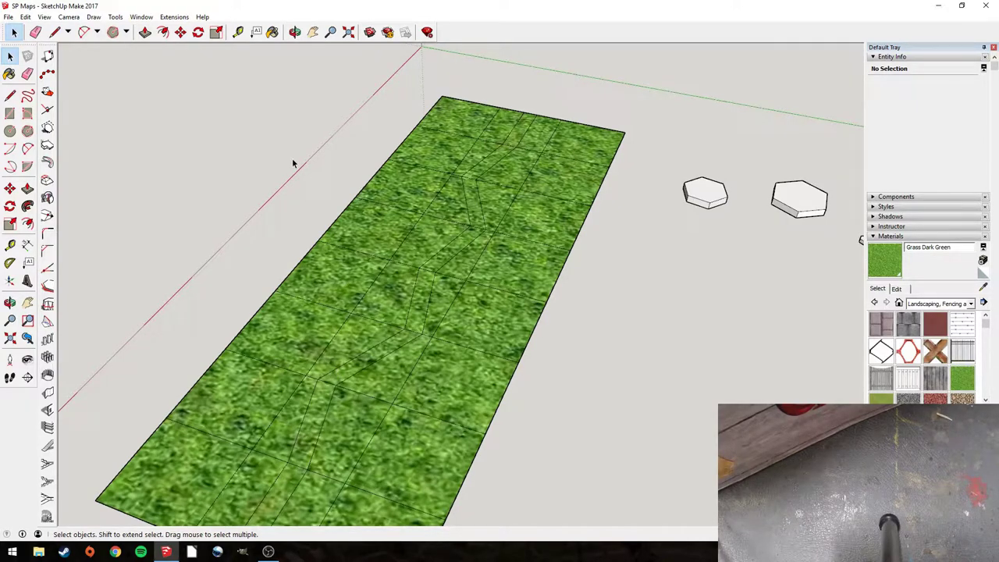
middle_drag(294, 163, 370, 205)
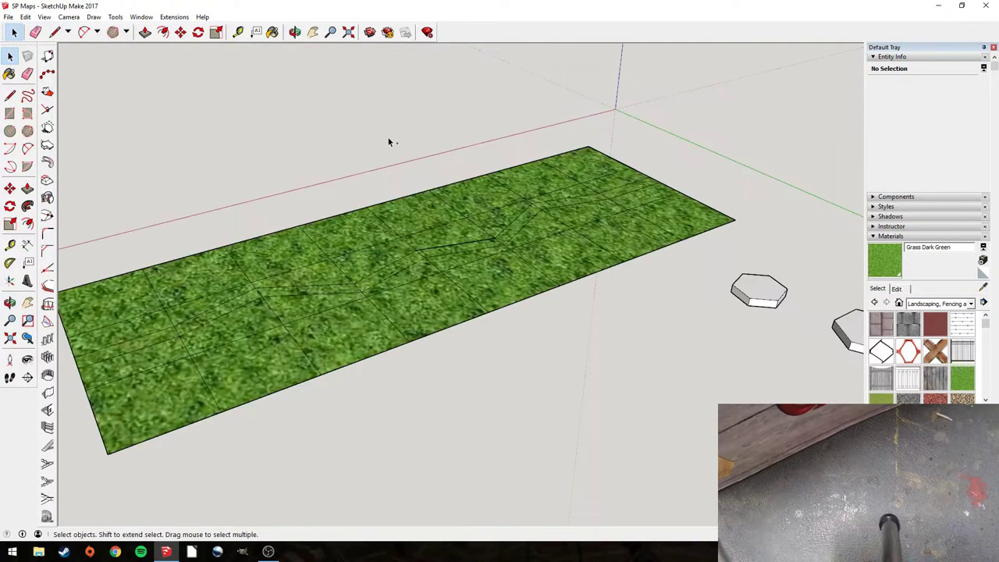
middle_drag(405, 147, 536, 263)
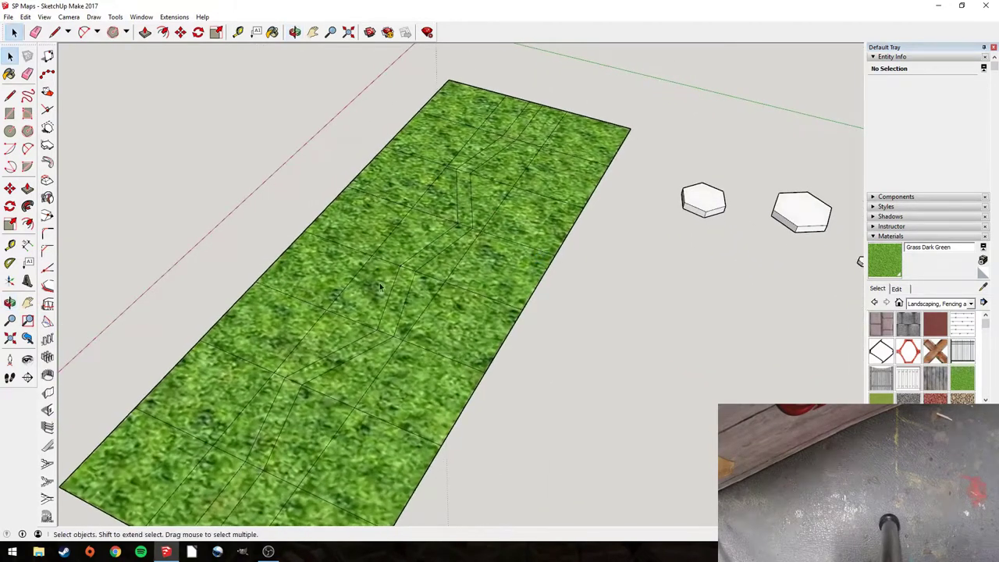
click(83, 32)
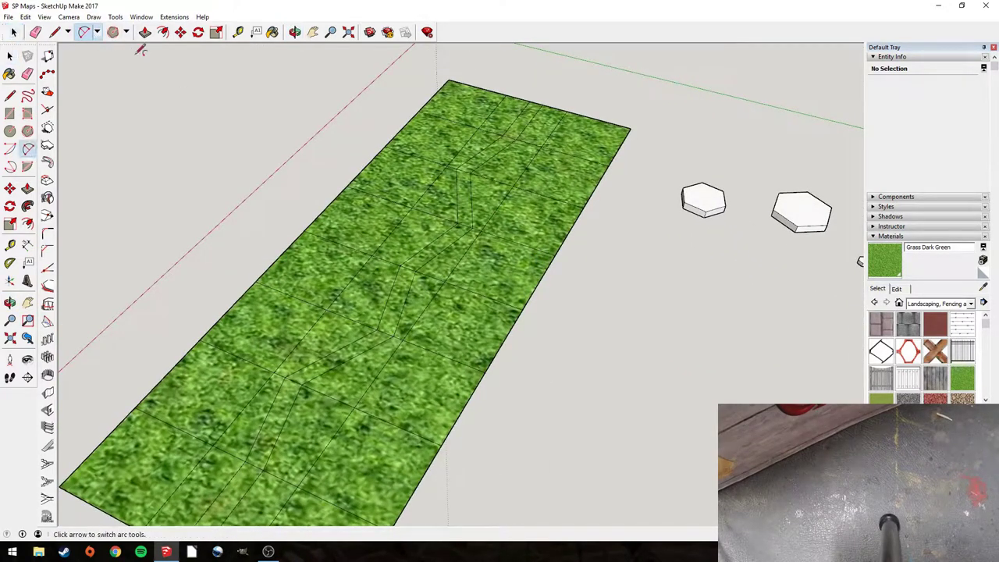
click(430, 243)
double_click(389, 296)
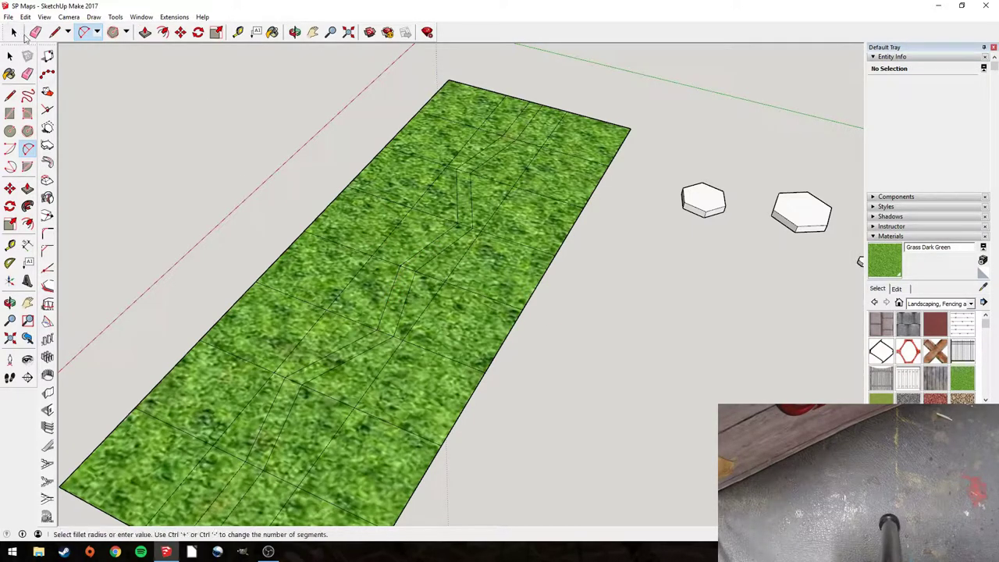
click(14, 32)
- Save the SP Maps model with the outlined path
click(8, 16)
click(23, 55)
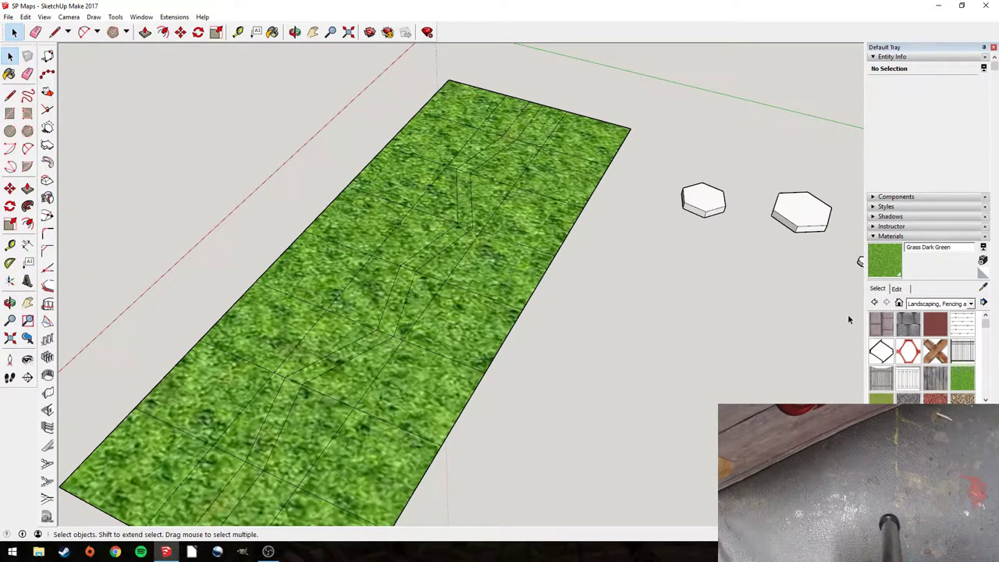
- Paint every section of the winding path with the Groundcover Sand Smooth material
scroll(937, 359, down, 2)
click(963, 342)
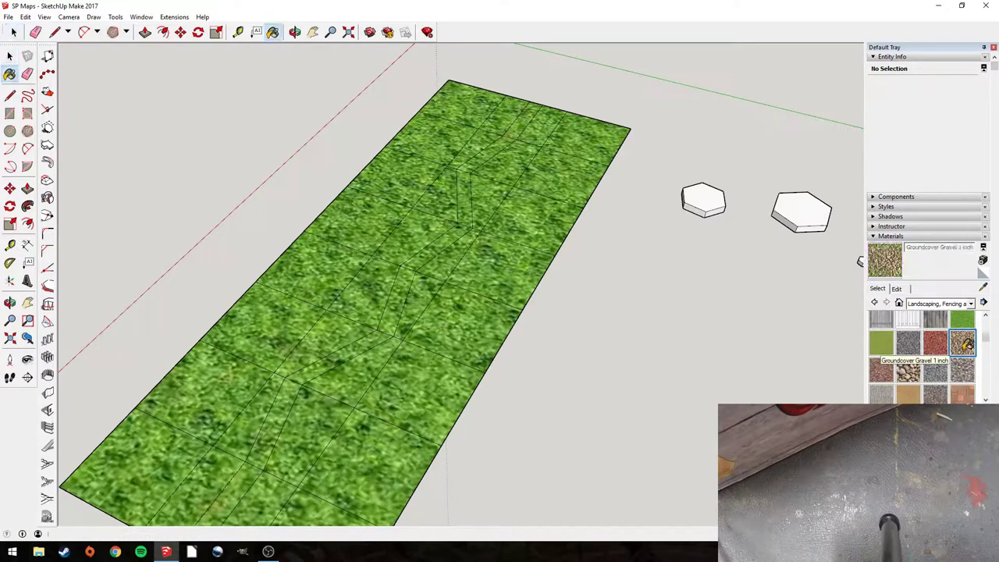
click(912, 395)
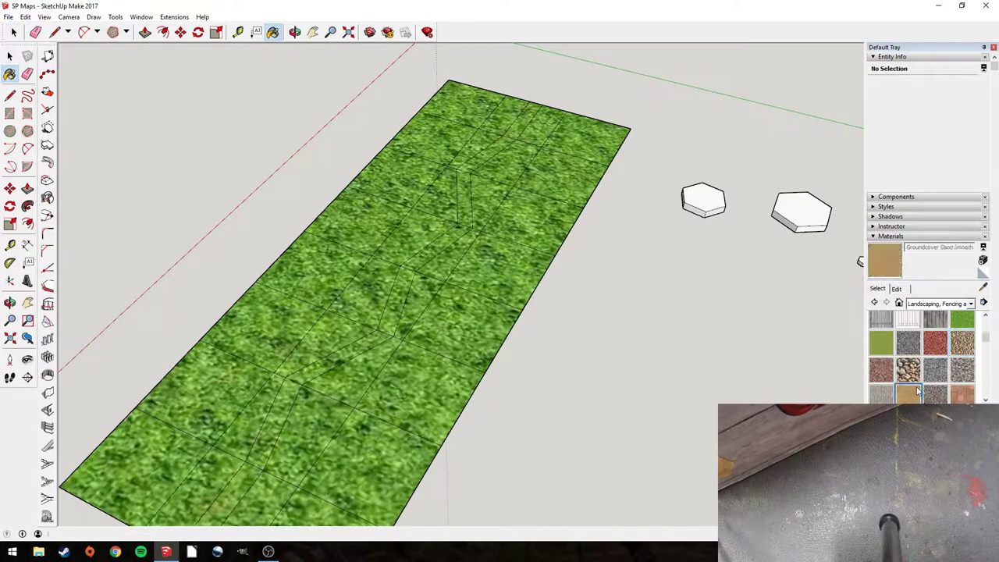
click(524, 116)
click(491, 153)
click(466, 197)
click(443, 239)
click(403, 280)
click(342, 351)
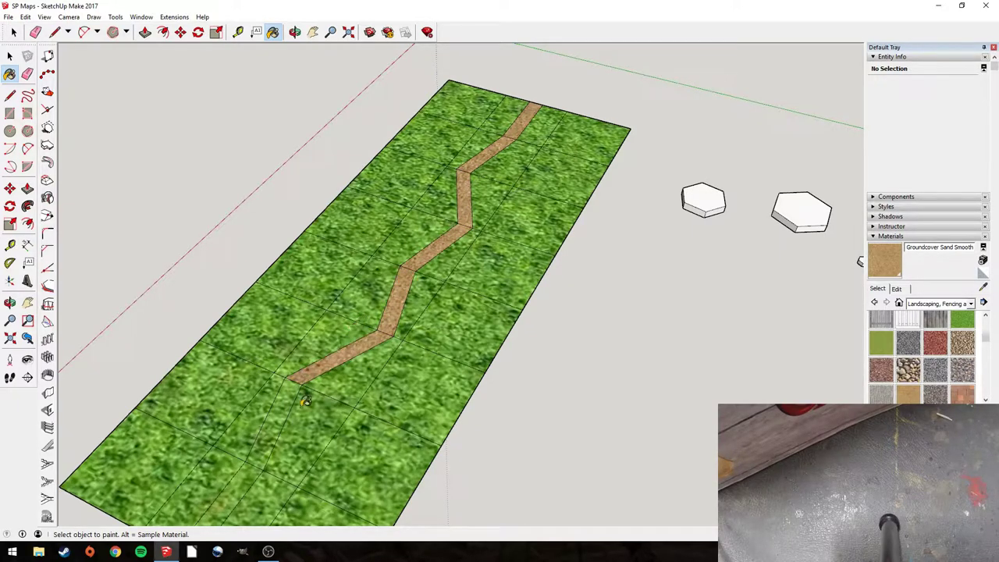
click(263, 442)
scroll(247, 464, down, 4)
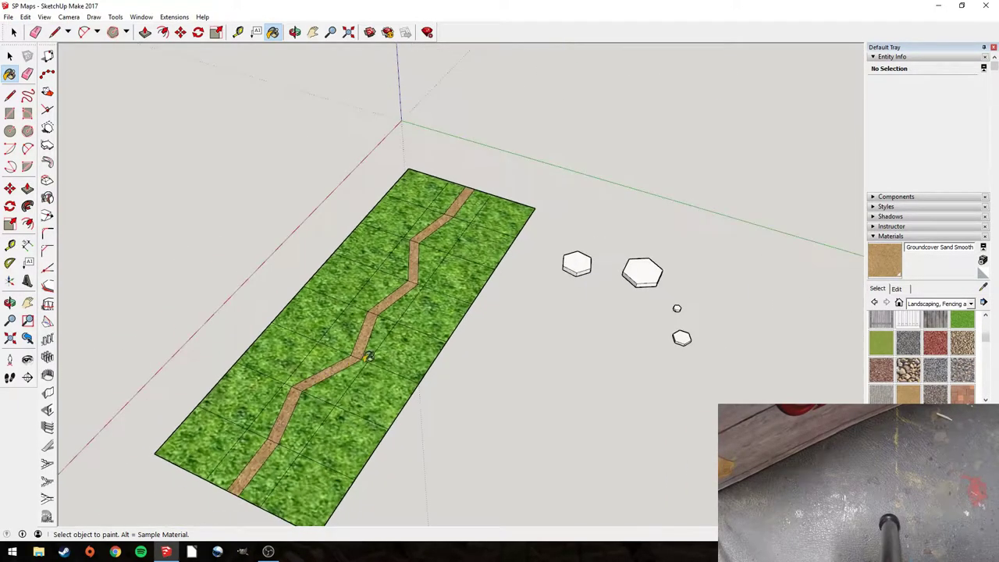
middle_drag(249, 463, 304, 378)
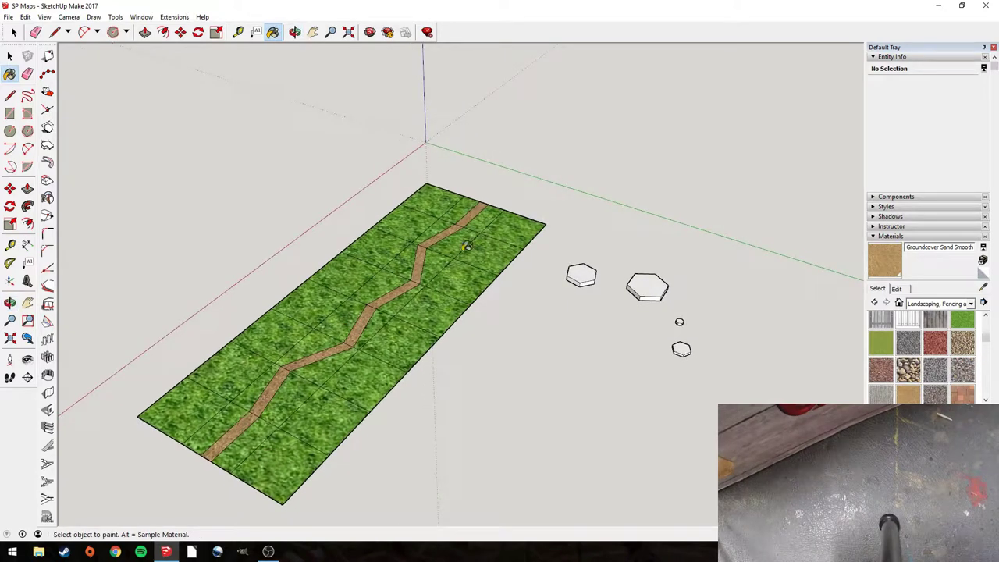
- Copy the hexagonal block closest to the grid onto the near-edge corner tile beside the path's start
click(14, 32)
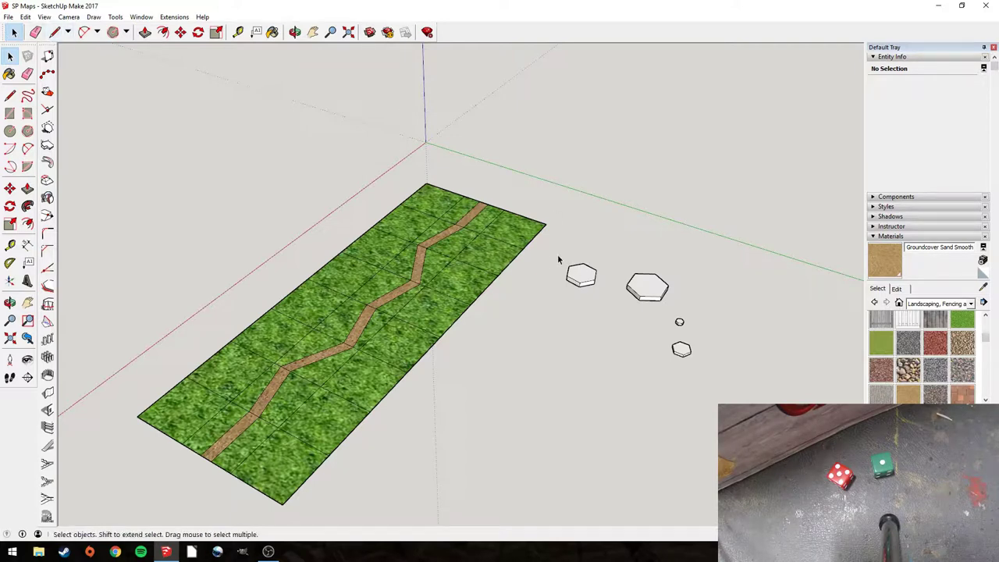
drag(559, 256, 606, 311)
key(m)
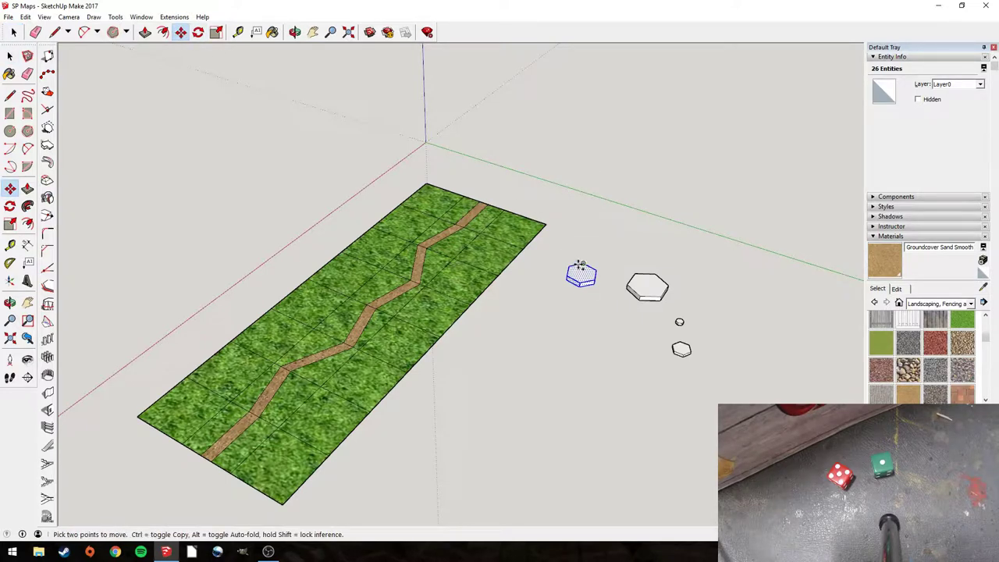
click(578, 261)
key(ctrl)
key(ctrl)
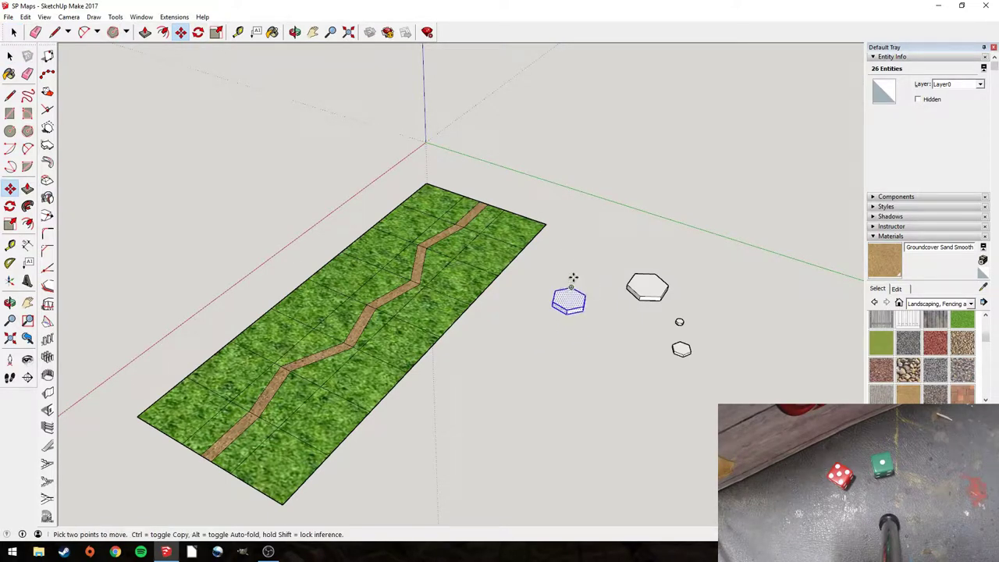
key(ctrl)
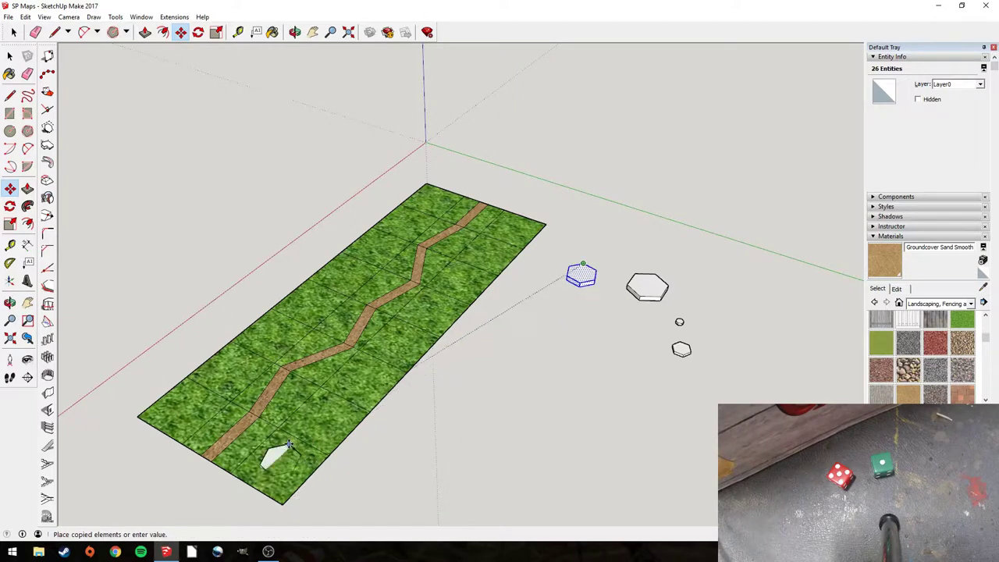
click(500, 414)
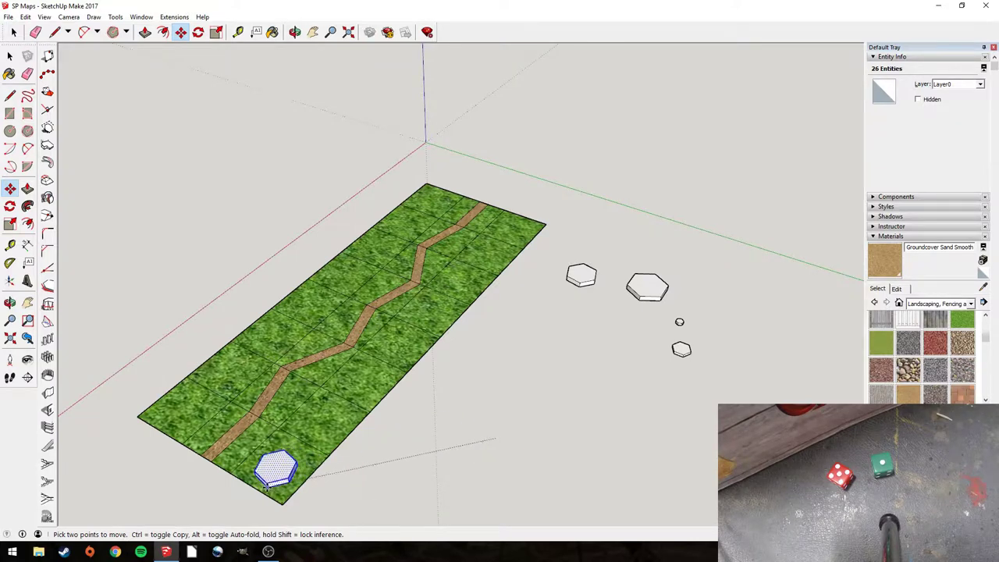
click(259, 481)
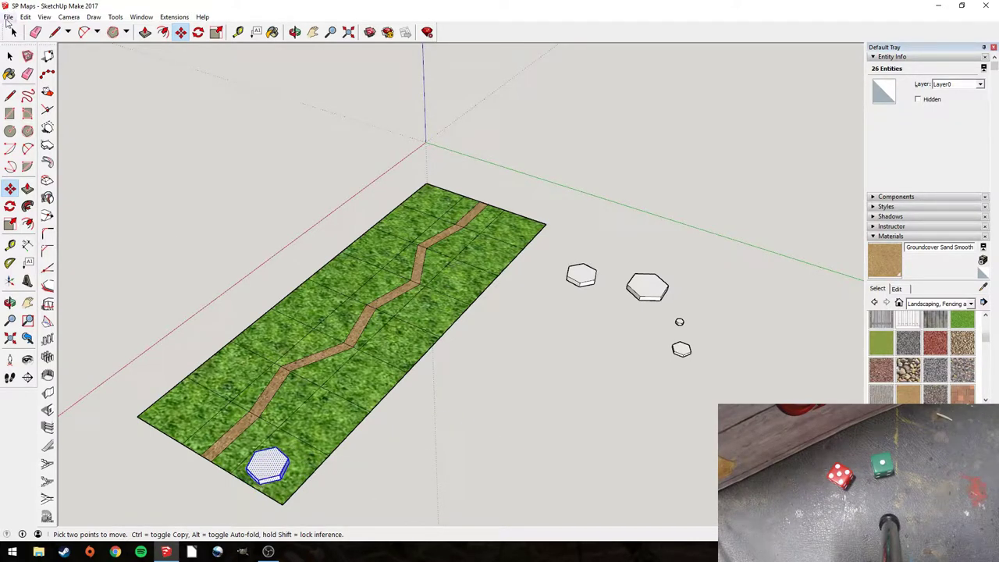
- Copy the smallest hexagonal block onto the grass beside the hexagon already placed on the near corner tile
click(13, 31)
click(696, 332)
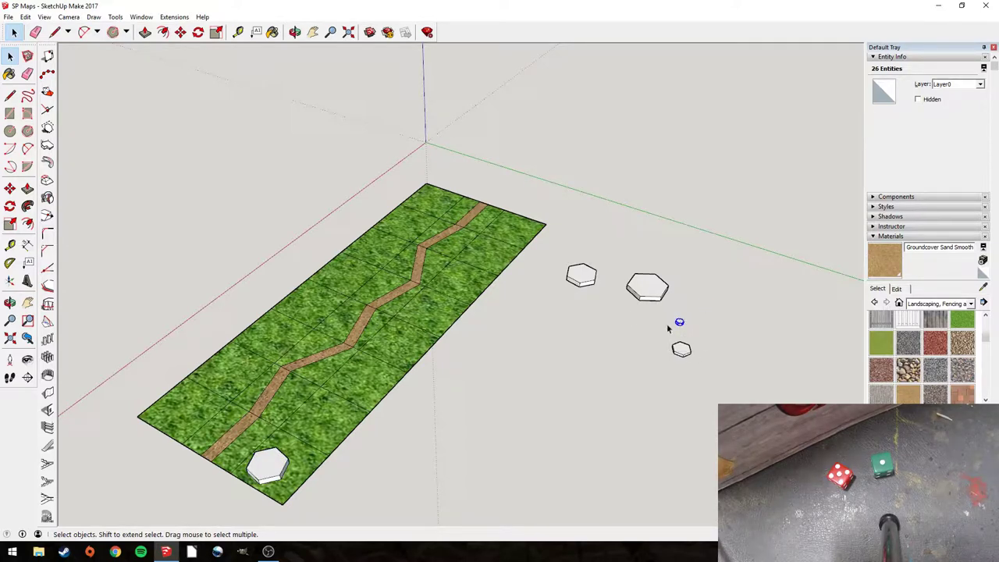
click(180, 31)
key(ctrl)
click(679, 323)
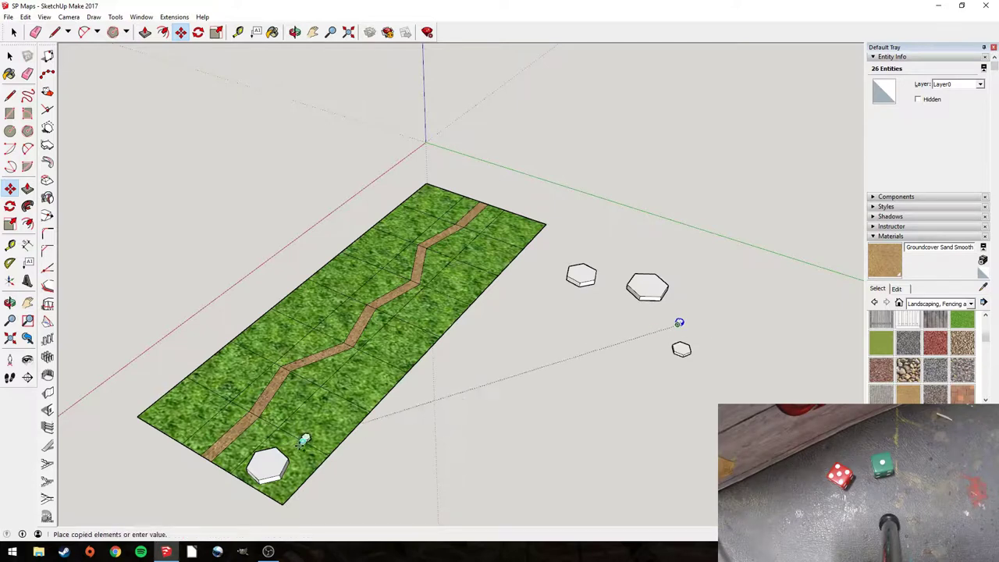
click(299, 453)
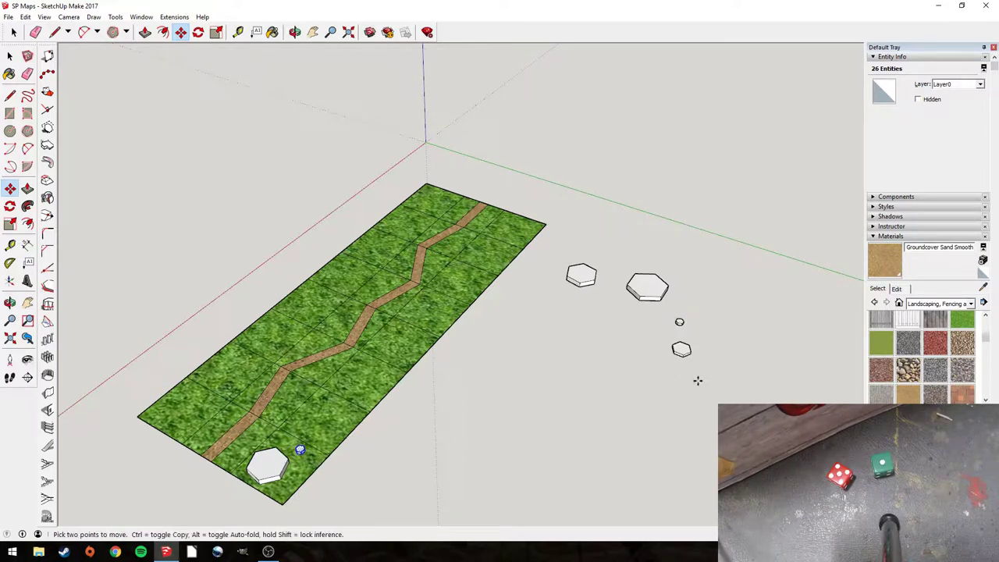
- Copy the second-smallest hexagonal block from outside the grid onto the near corner tile beside the two hexagons already there
key(space)
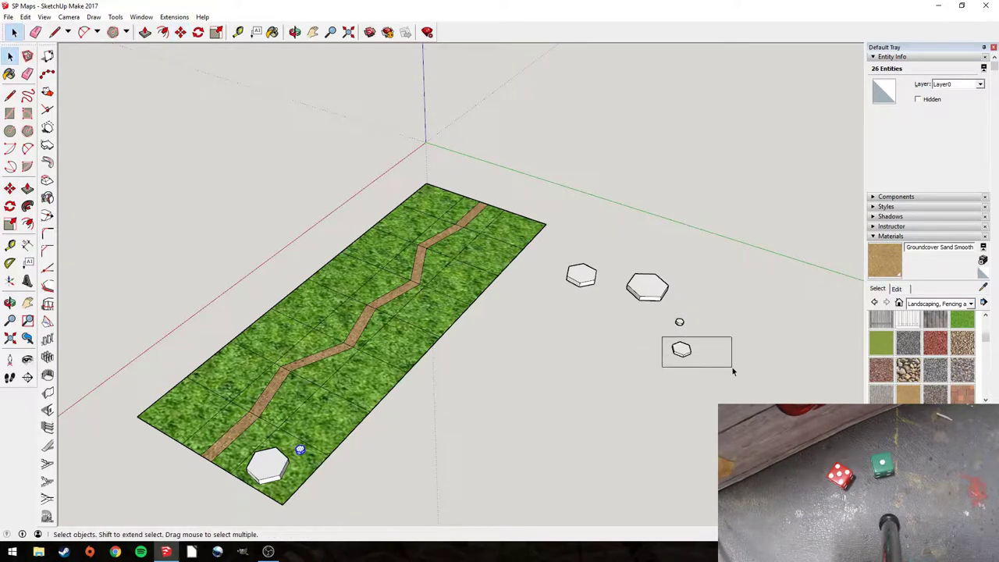
key(m)
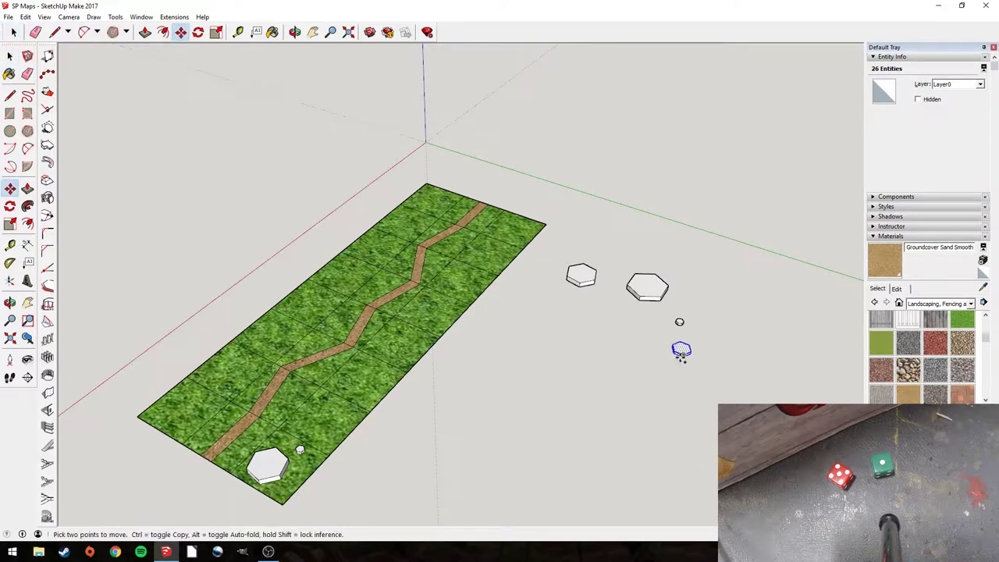
ctrl+click(682, 358)
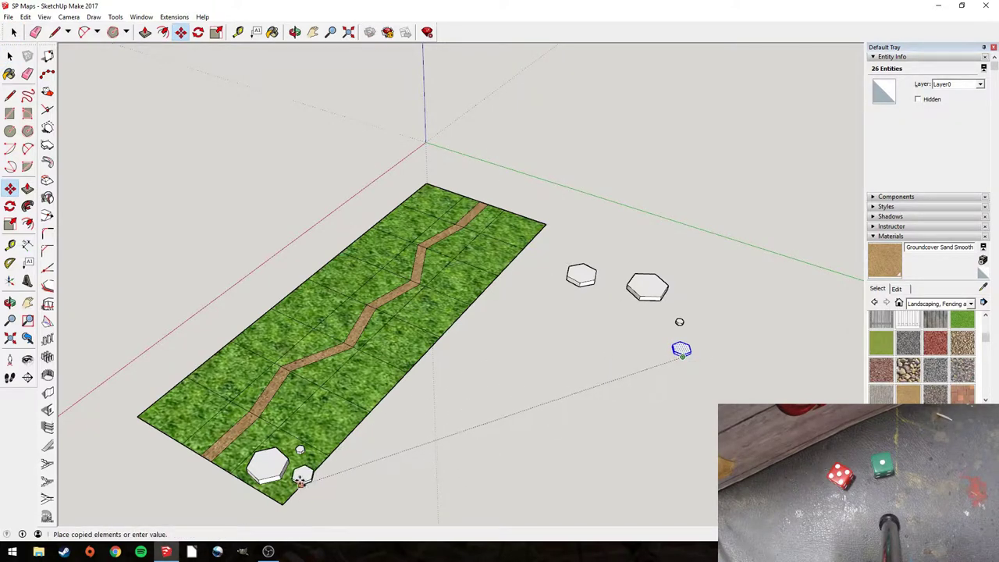
click(299, 477)
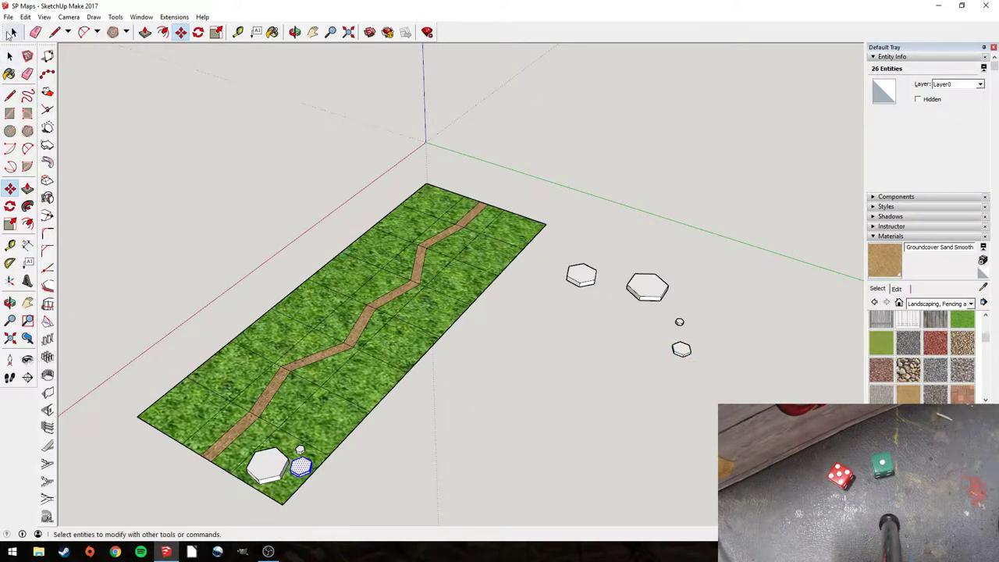
key(space)
click(579, 363)
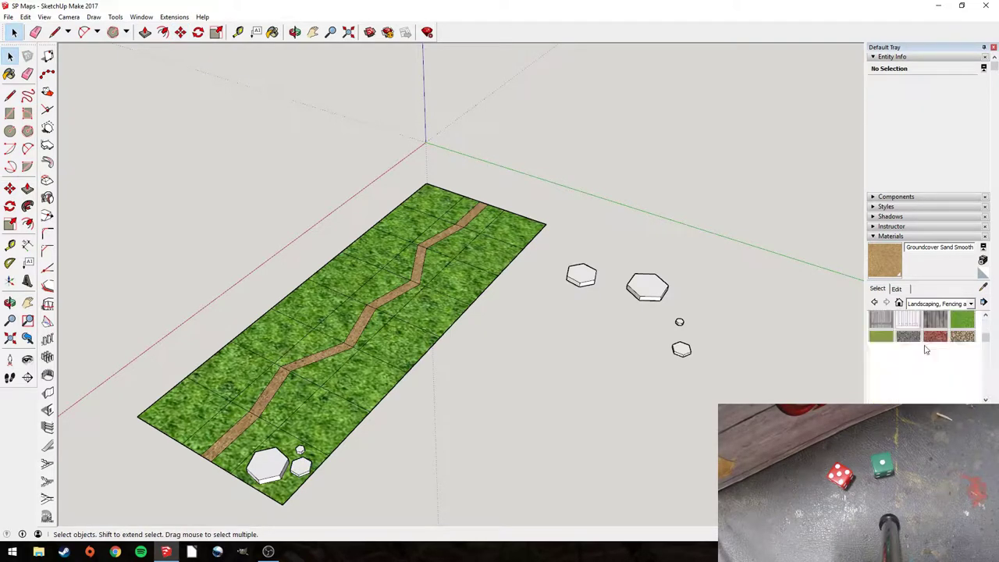
- Paint the three placed hexagons' tops and all of the map's grass tiles with the Grass Light Green material
click(891, 335)
click(269, 462)
mouse_move(295, 462)
middle_down()
mouse_move(342, 437)
mouse_move(476, 440)
mouse_move(473, 453)
mouse_move(335, 500)
middle_up()
scroll(476, 439, up, 2)
click(337, 463)
middle_drag(406, 464, 243, 452)
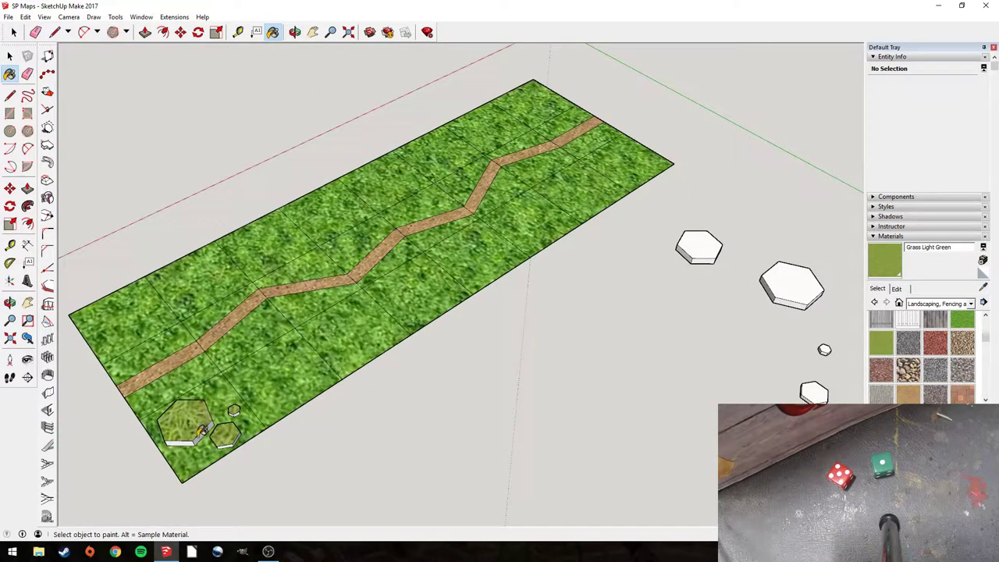
mouse_move(187, 439)
middle_down()
mouse_move(234, 437)
mouse_move(580, 289)
middle_up()
scroll(936, 384, down, 1)
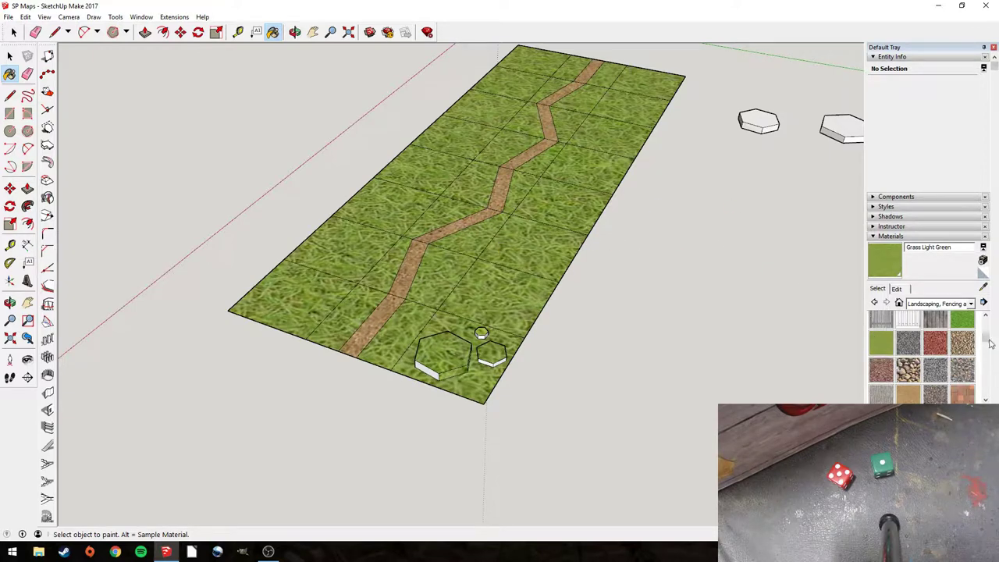
- Paint the top faces of the three hexagons on the corner tile with the Grass Dark Green material
click(965, 321)
click(455, 353)
click(490, 353)
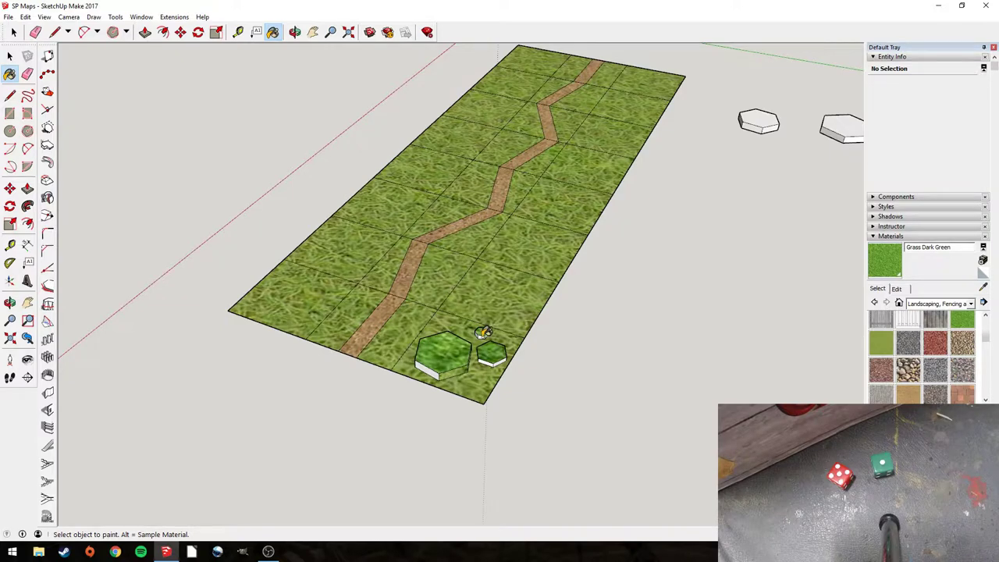
scroll(484, 330, up, 6)
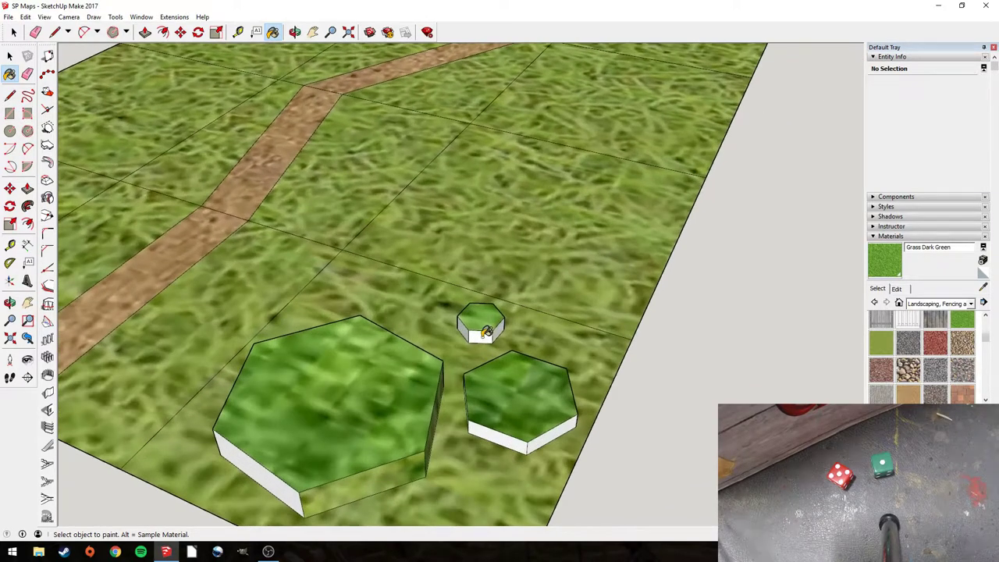
- Apply Grass Dark Green to the side faces of the three hexagons that face the map's near corner
click(470, 328)
click(500, 328)
click(521, 439)
click(544, 430)
mouse_move(544, 430)
middle_down()
mouse_move(535, 408)
mouse_move(507, 390)
middle_up()
click(420, 488)
click(338, 499)
- Cover the remaining side faces of the three hexagons, seen from around the back, with Grass Dark Green
mouse_move(201, 417)
middle_down()
mouse_move(455, 429)
mouse_move(608, 380)
middle_up()
click(451, 450)
click(510, 376)
click(465, 304)
middle_drag(527, 287, 556, 300)
click(453, 307)
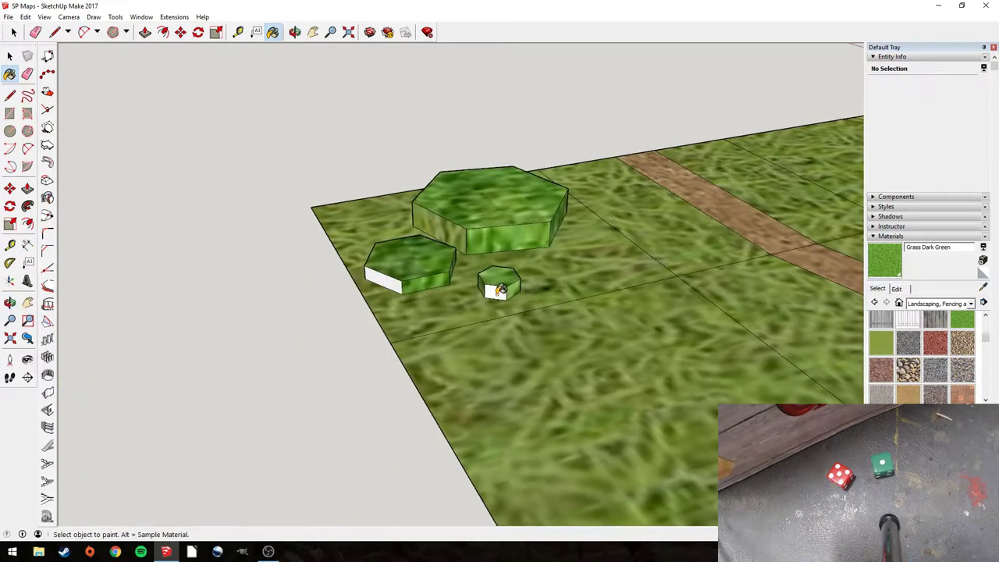
click(498, 289)
click(387, 275)
mouse_move(448, 220)
middle_down()
mouse_move(539, 273)
mouse_move(587, 326)
middle_up()
scroll(577, 312, down, 5)
middle_drag(562, 294, 684, 330)
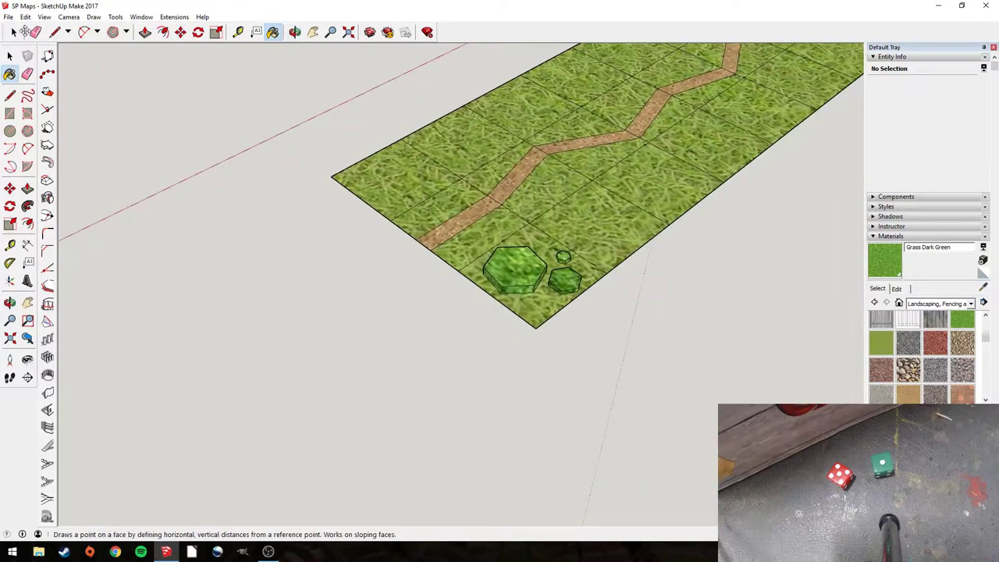
- Rotate the medium green hexagon on the corner tile about its centre, and clear the selection
click(13, 32)
middle_drag(596, 305, 481, 398)
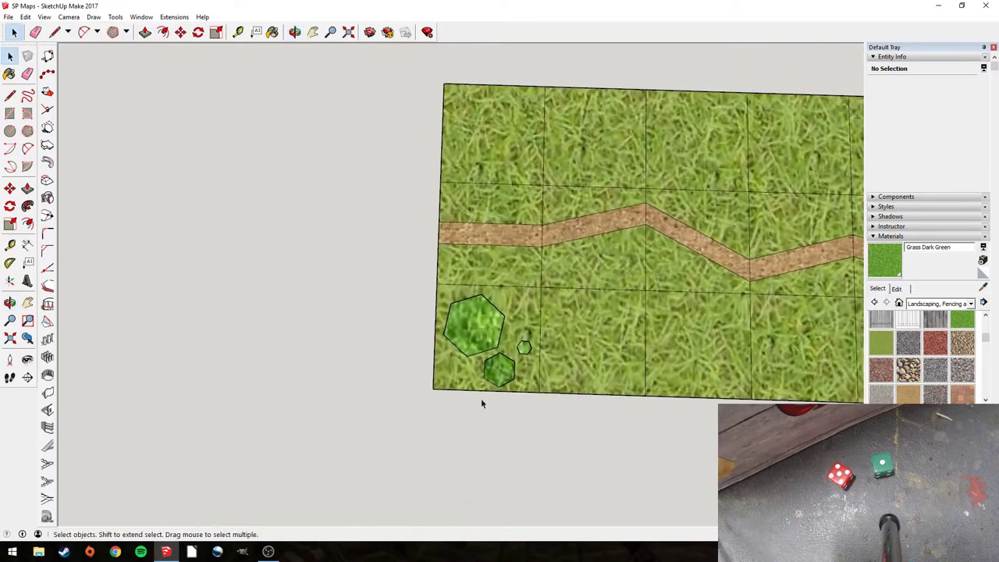
click(527, 355)
drag(519, 403, 516, 402)
middle_drag(515, 401, 719, 241)
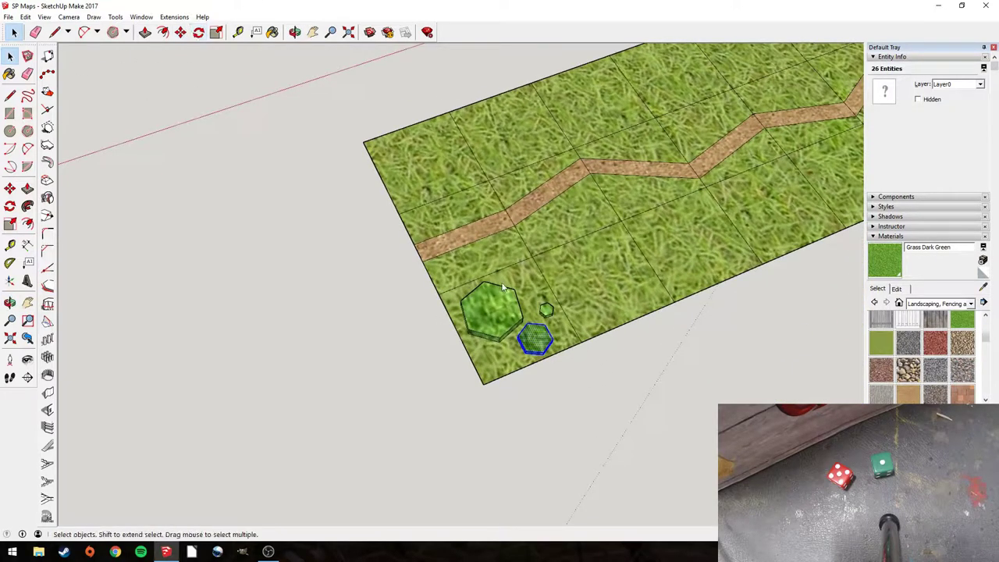
click(198, 32)
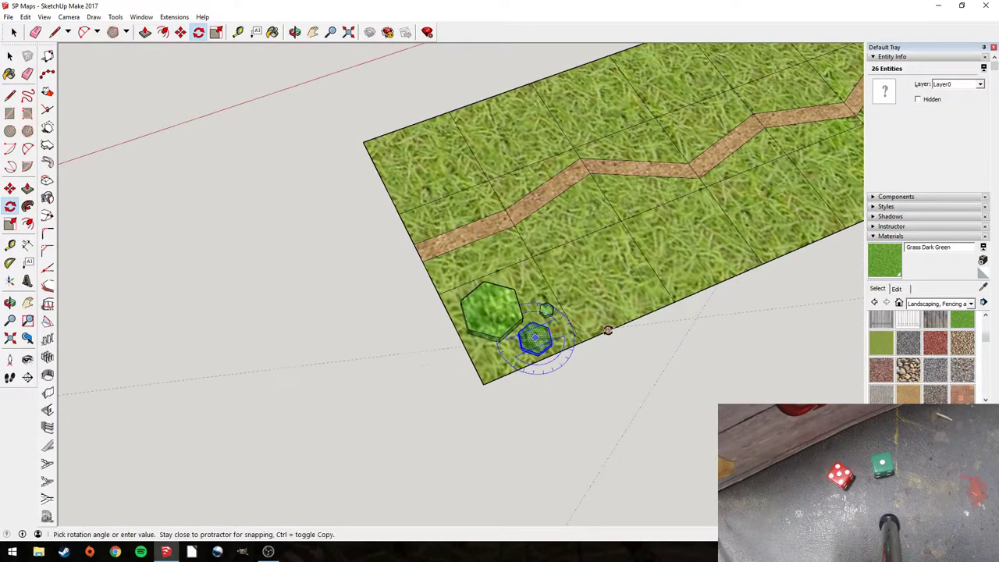
click(12, 32)
click(222, 316)
middle_drag(223, 315, 266, 300)
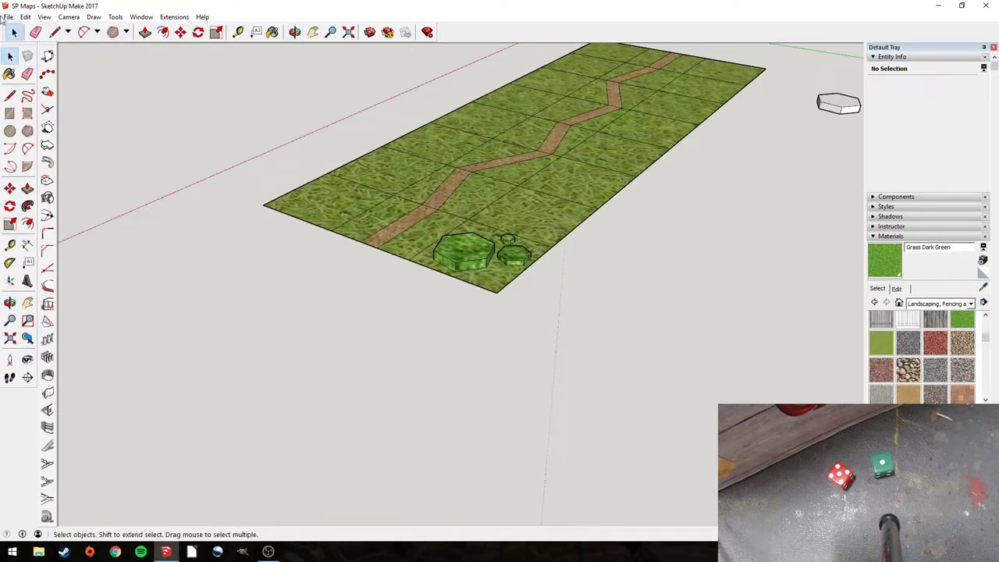
- Save the SP Maps model with the green hexagons
click(7, 17)
click(36, 56)
middle_drag(328, 179, 328, 180)
drag(328, 179, 364, 261)
key(space)
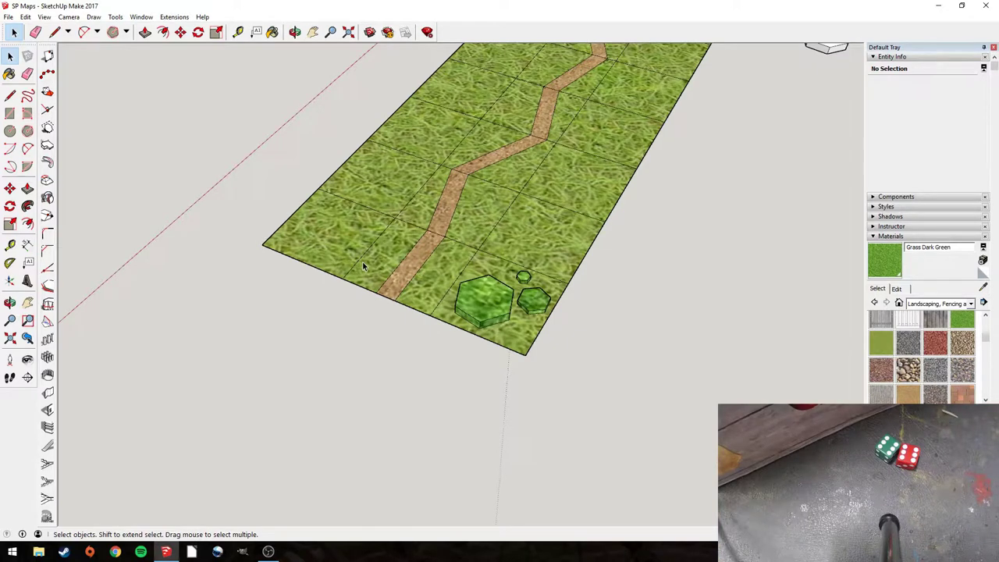
middle_drag(362, 262, 520, 196)
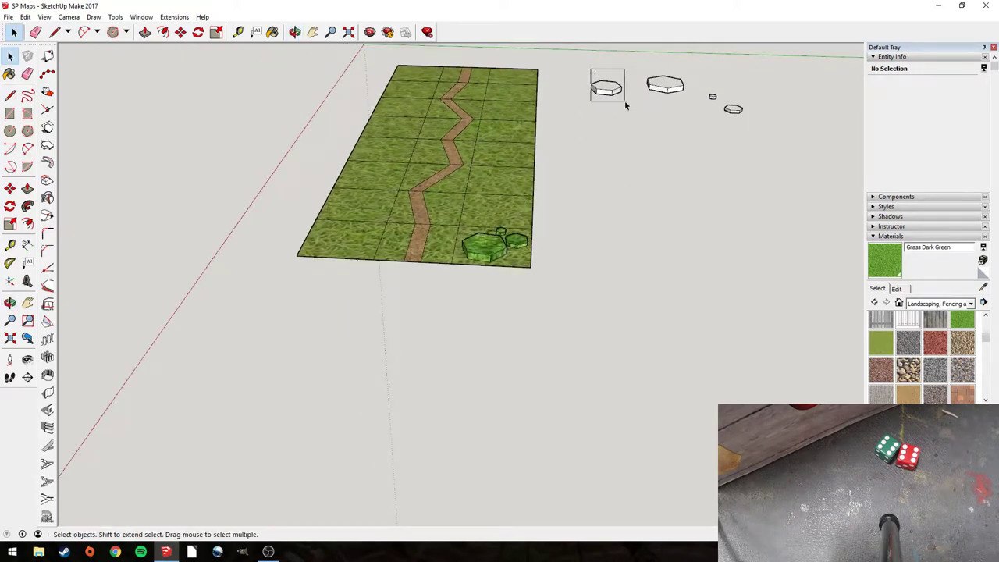
drag(625, 102, 626, 103)
drag(569, 62, 635, 115)
middle_drag(610, 149, 585, 186)
- Draw two slanted lines across the front tile row, joining the sand path's two joint corners to the map's front edge farther from the hexagons
key(l)
scroll(437, 320, up, 4)
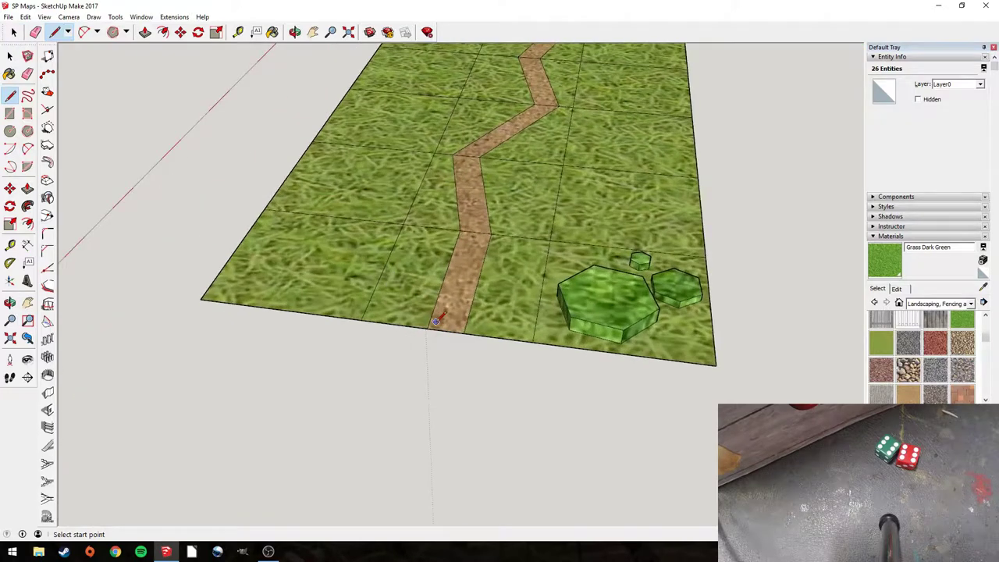
click(427, 327)
click(489, 234)
click(428, 327)
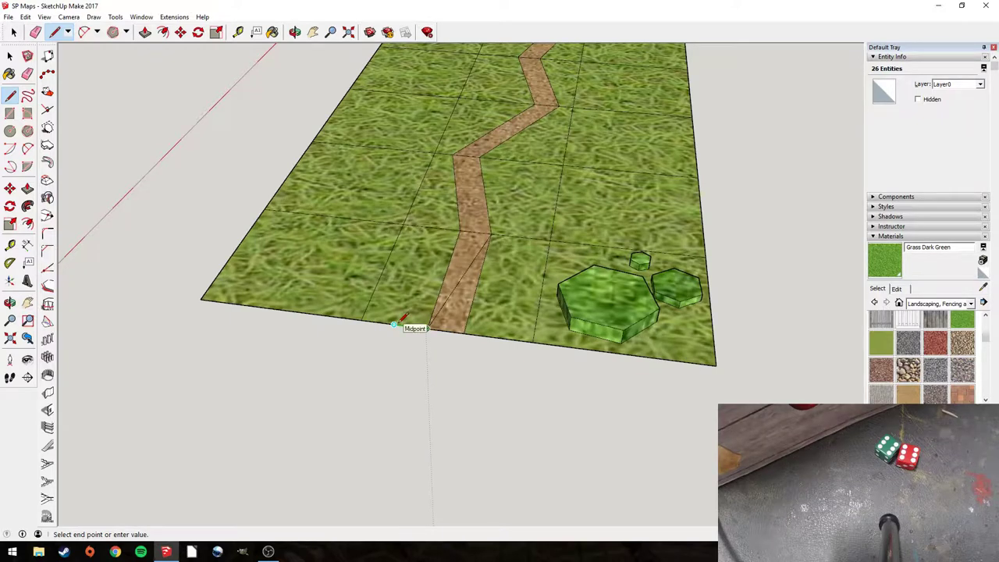
click(395, 324)
click(409, 325)
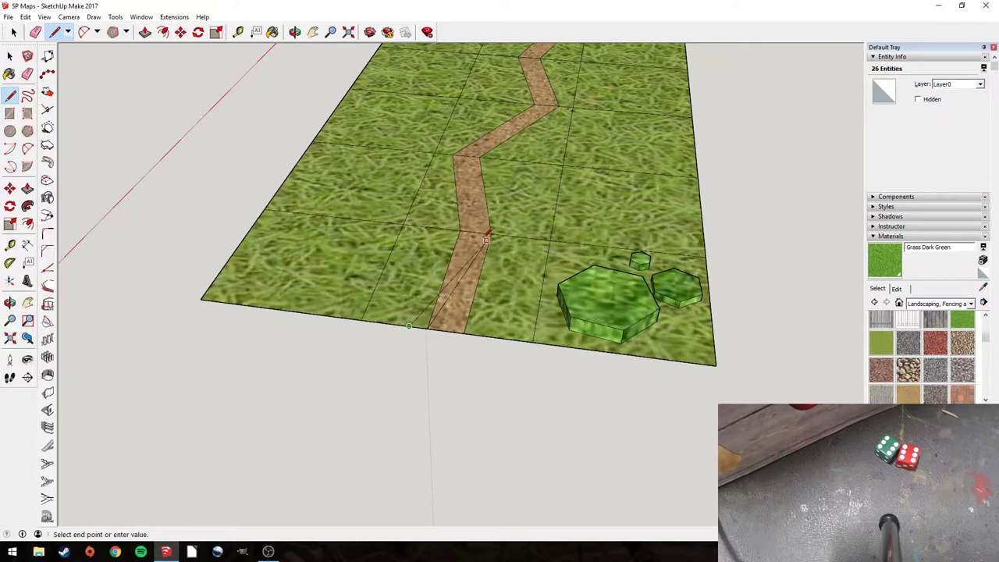
click(391, 323)
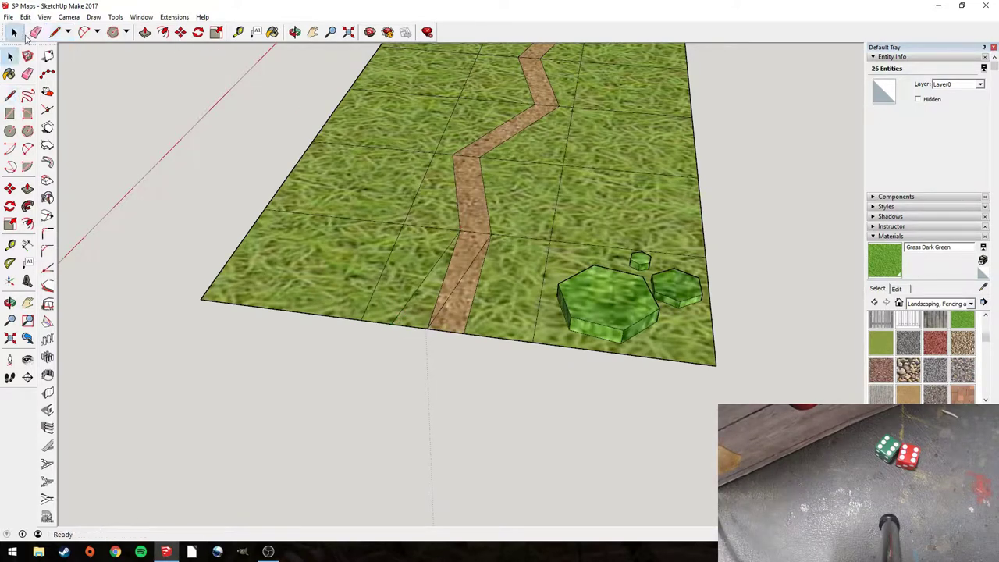
- Delete the two original side edges of the path's first section in the front tile row
click(13, 32)
click(471, 318)
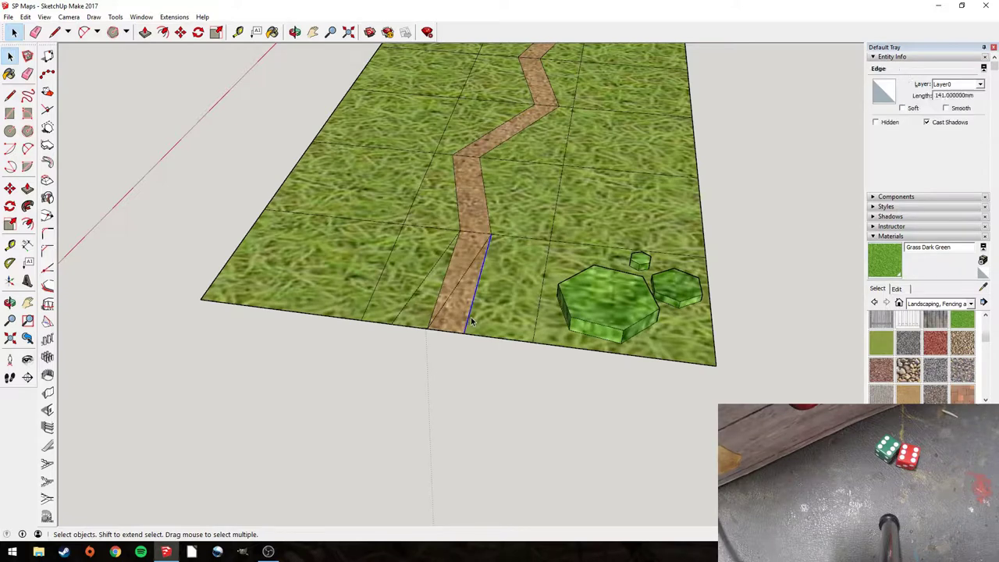
key(Delete)
key(Delete)
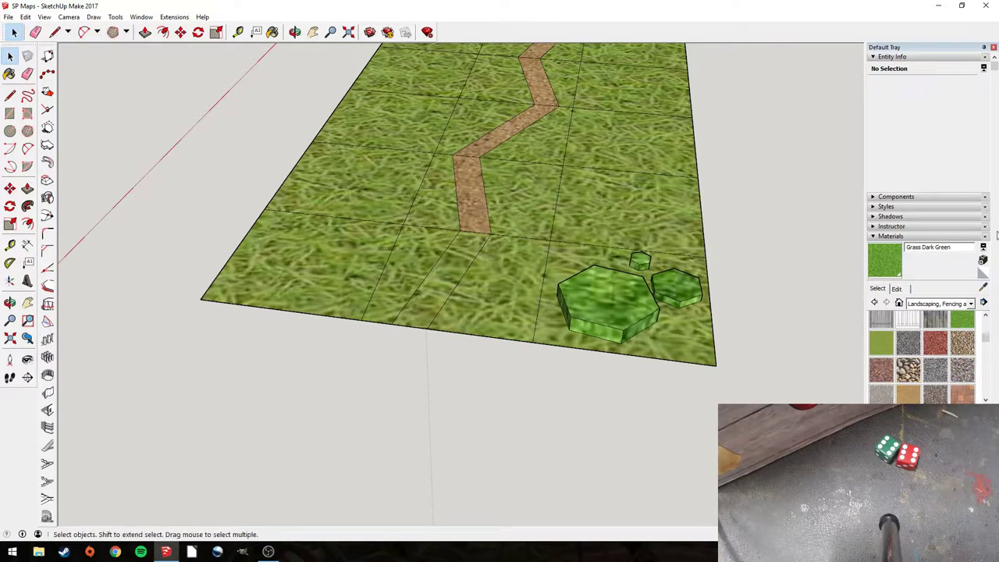
- Paint the redrawn first path section with the Groundcover Sand Smooth material
click(908, 393)
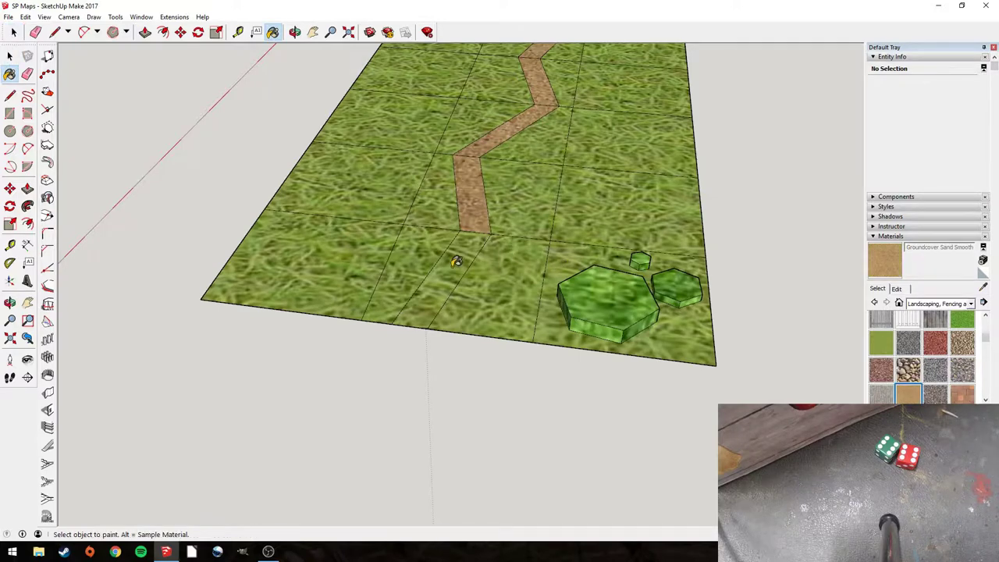
click(468, 262)
click(9, 56)
scroll(619, 162, down, 3)
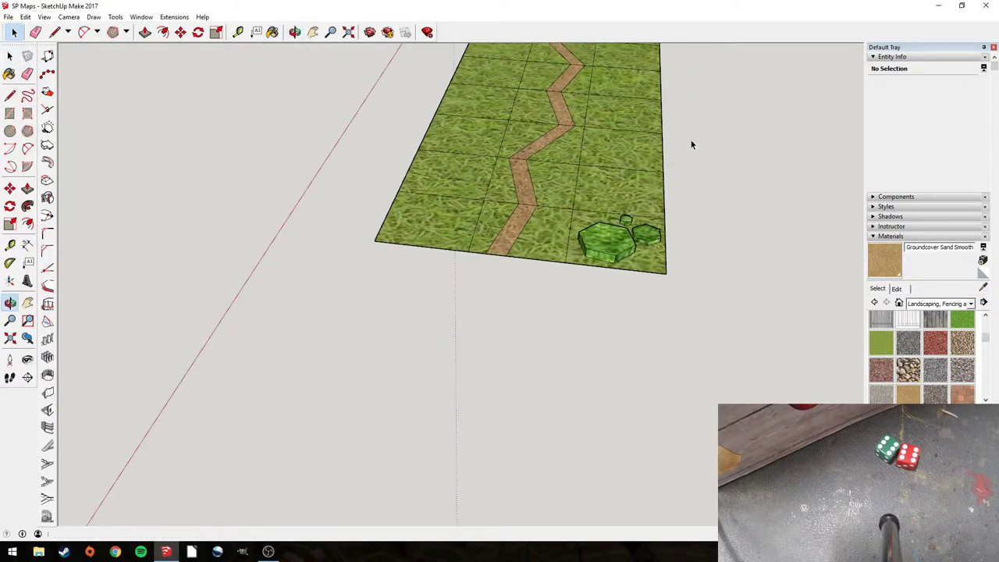
- Move the hexagonal block closest to the grid's far end onto the grass between the sand path and the green hexagons
shift+middle_drag(692, 143, 464, 287)
drag(604, 167, 605, 167)
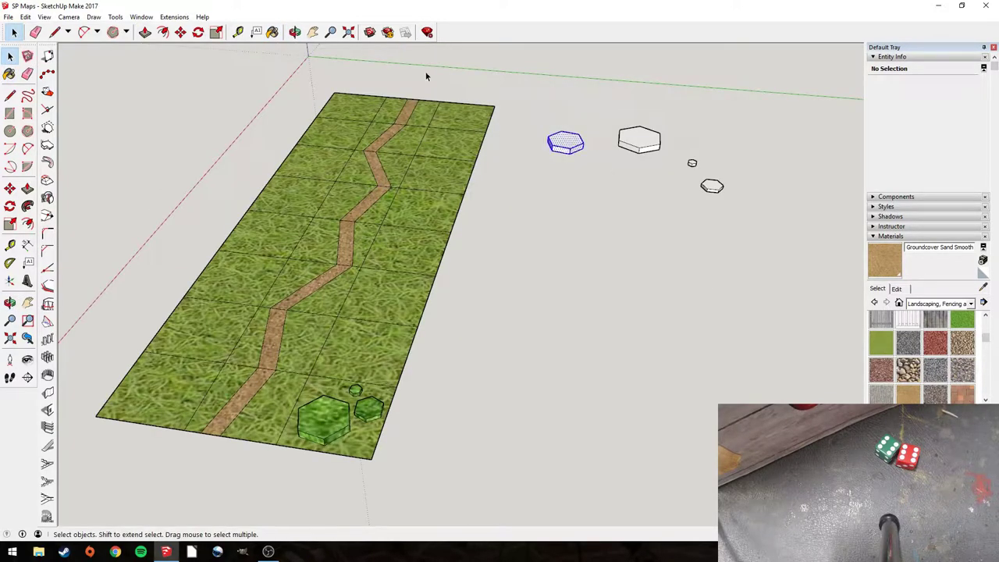
click(185, 33)
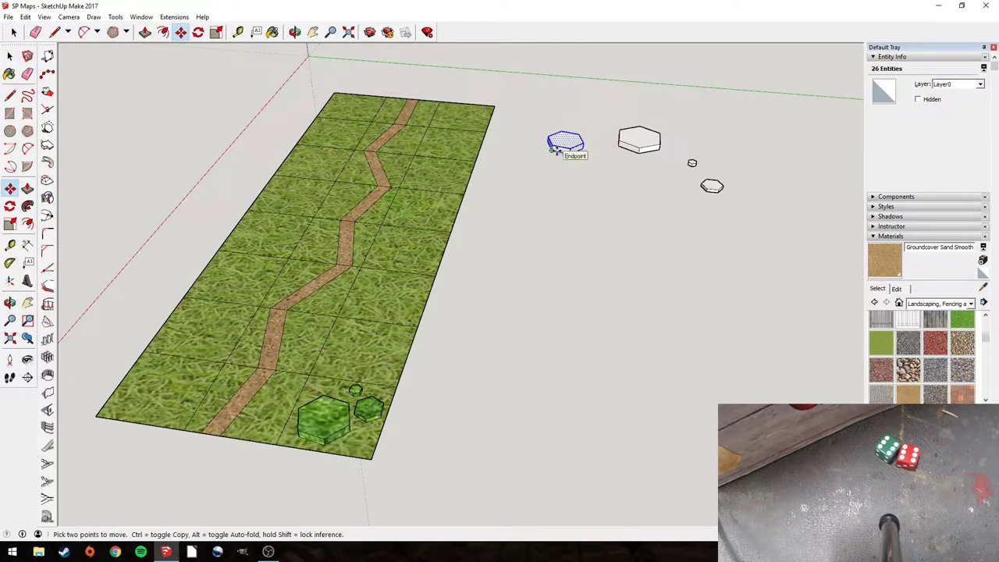
click(554, 149)
scroll(244, 433, up, 3)
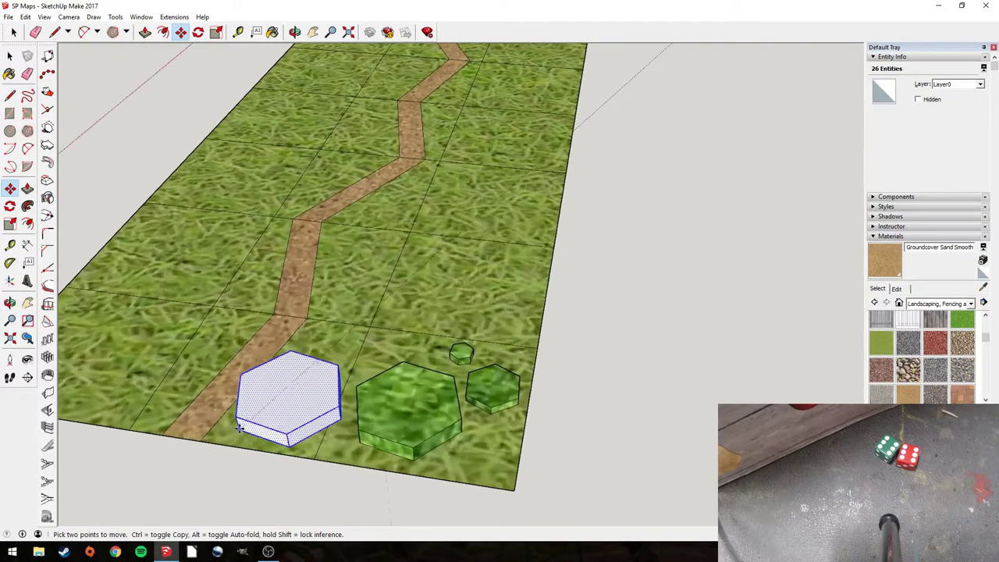
scroll(241, 427, up, 2)
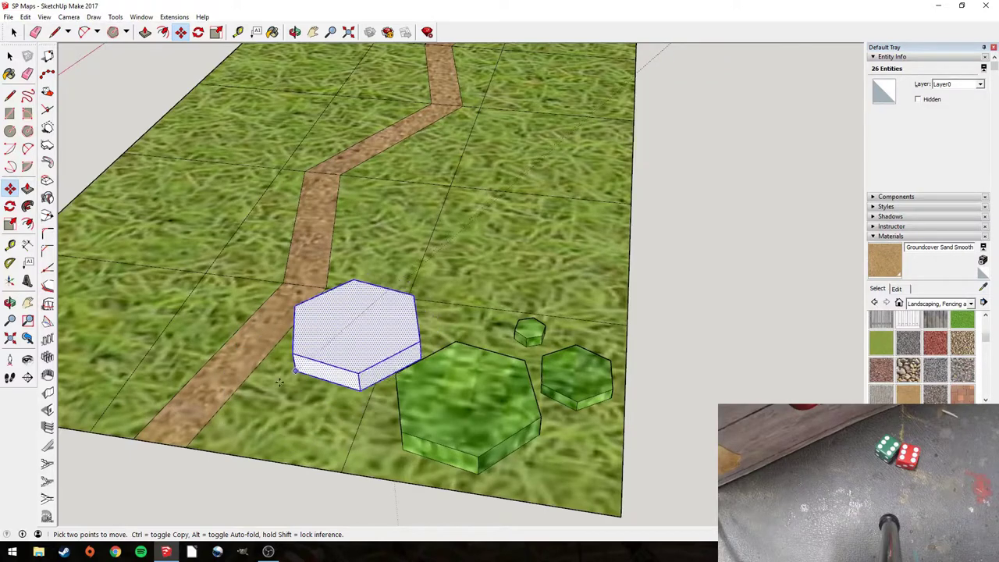
scroll(271, 387, down, 5)
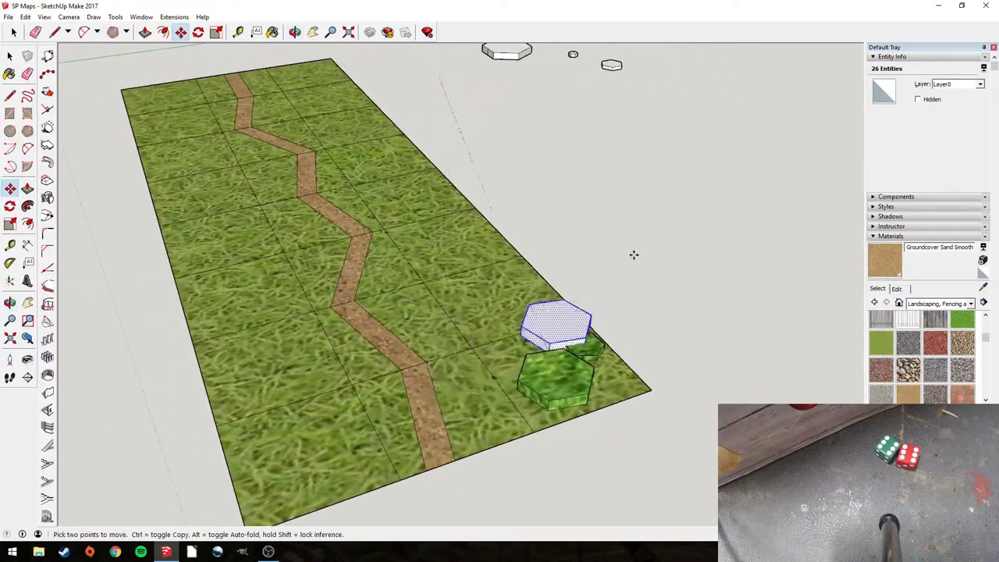
- Move the white hexagon off the map onto the open ground and scale it down slightly
click(668, 190)
key(s)
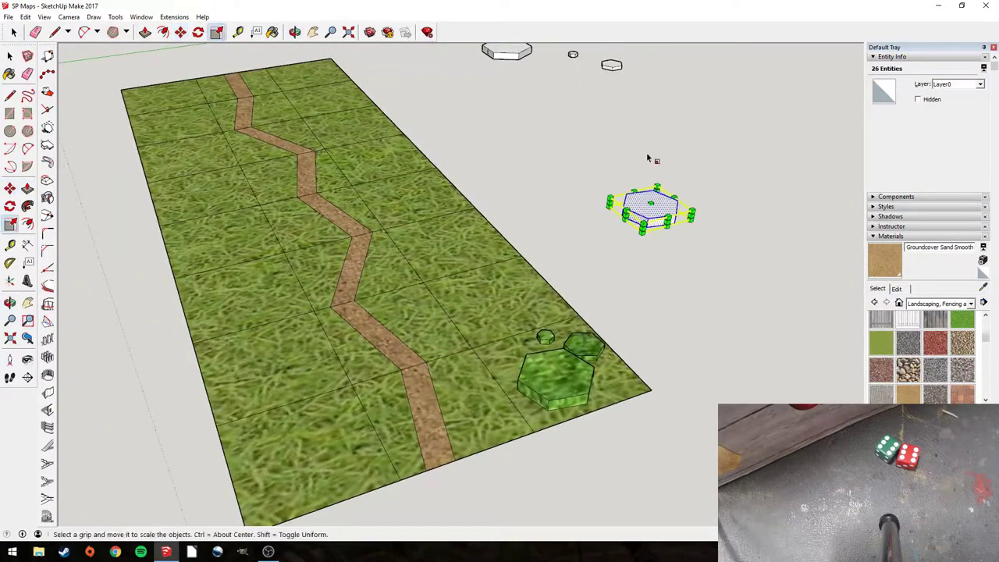
drag(656, 189, 656, 191)
- Move the scaled white hexagon onto the front tile between the sand path and the large green hexagon
key(m)
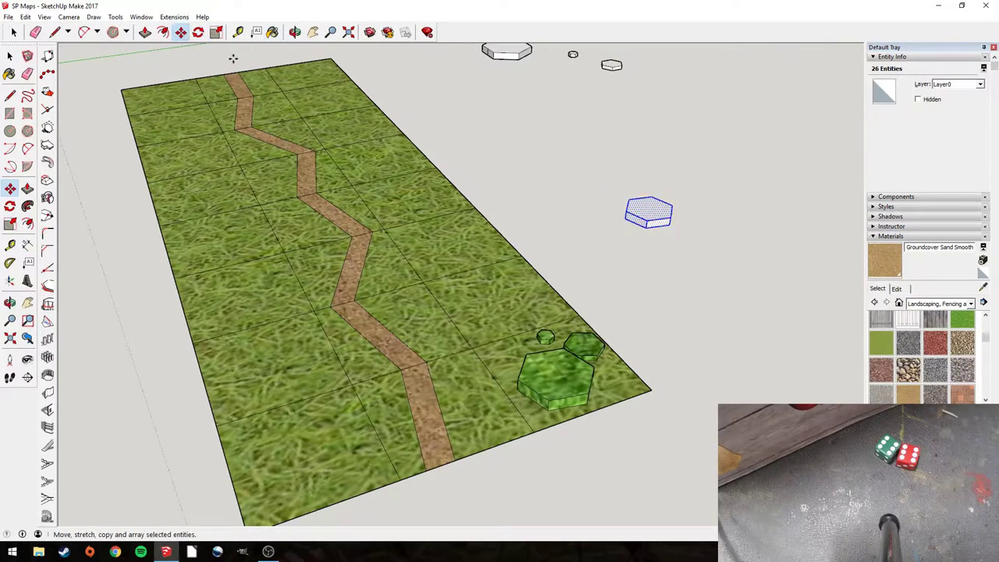
click(638, 229)
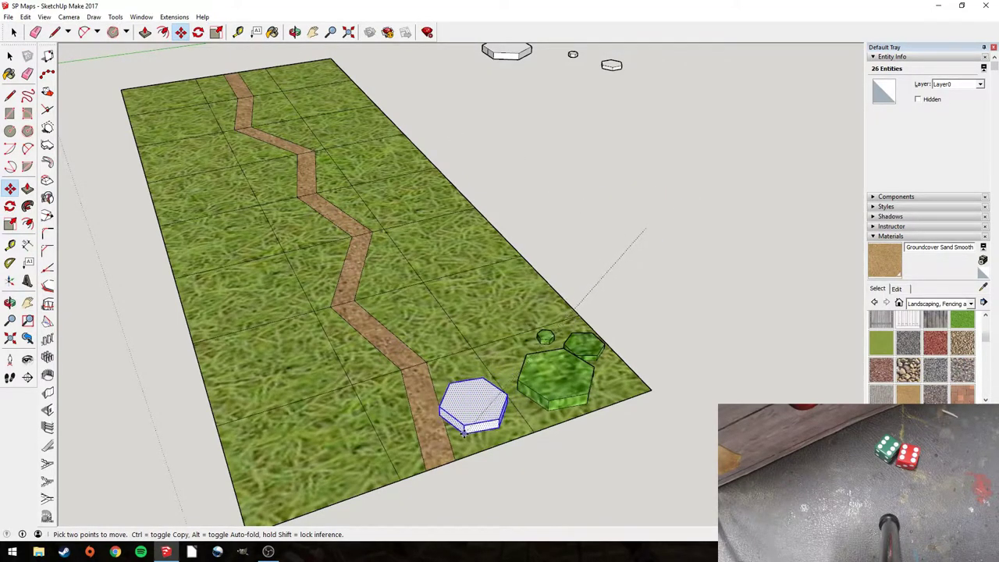
click(467, 439)
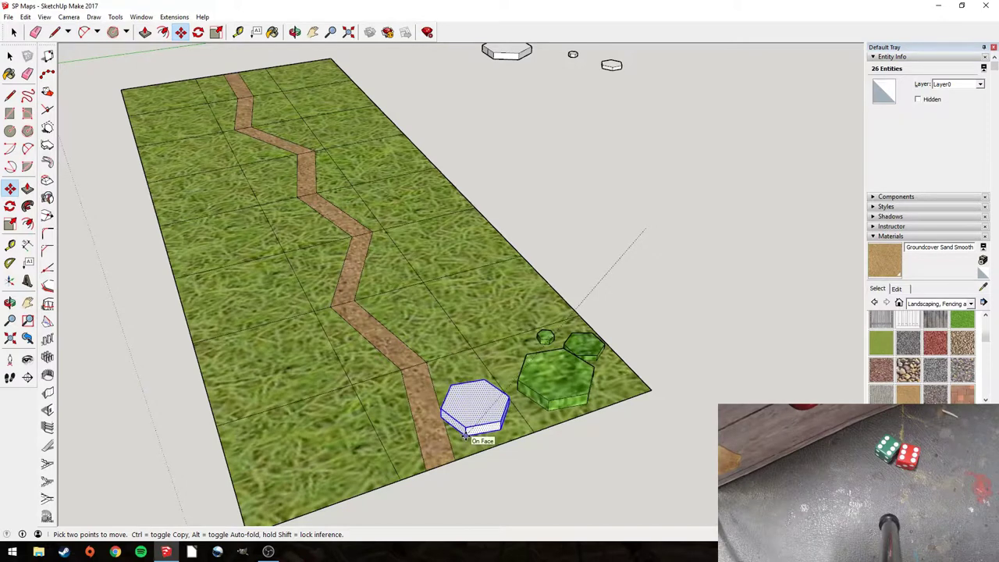
- Try to rotate the white hexagon on the front tile, and undo both the rotation and the placement
click(198, 32)
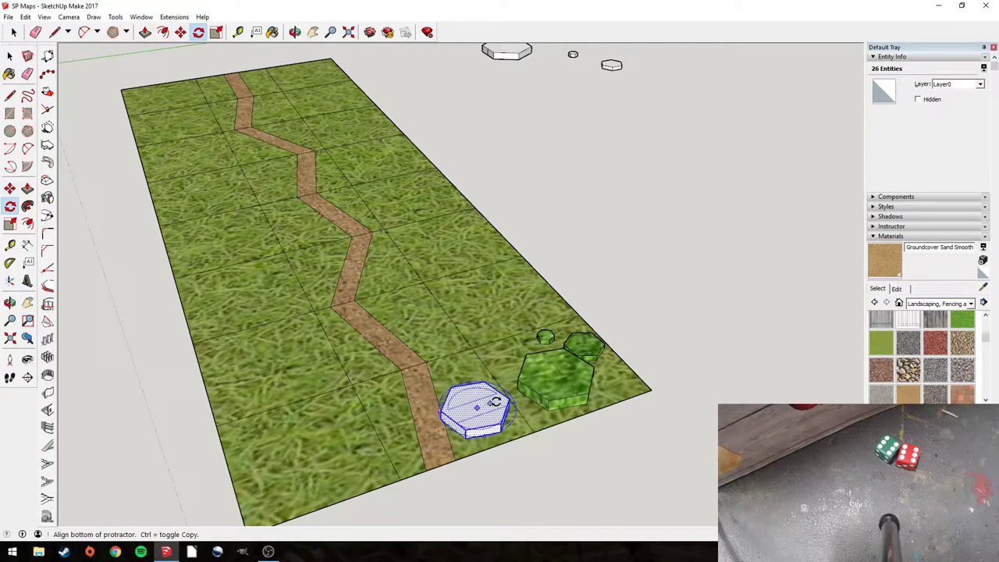
click(495, 401)
click(517, 398)
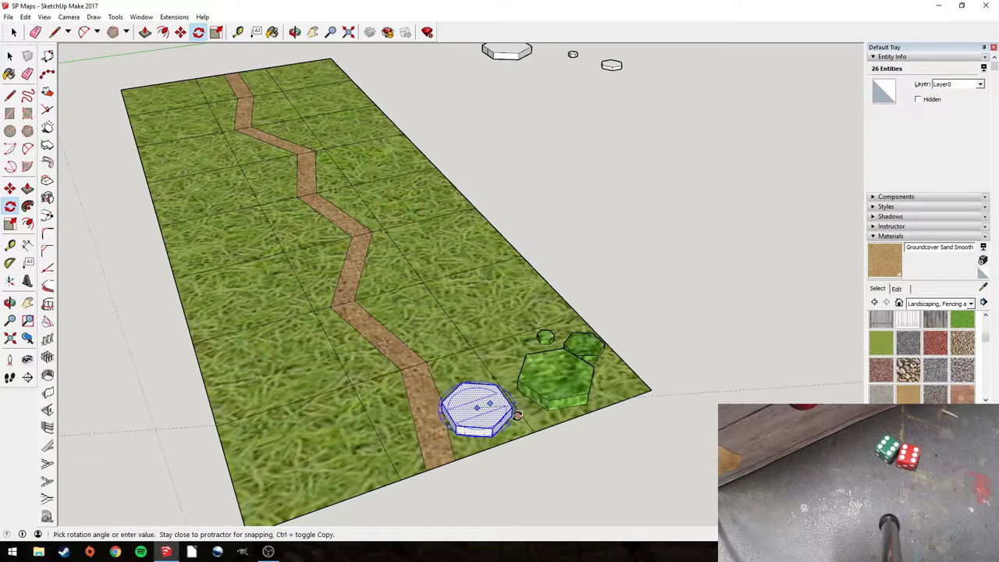
key(ctrl+z)
key(ctrl+z)
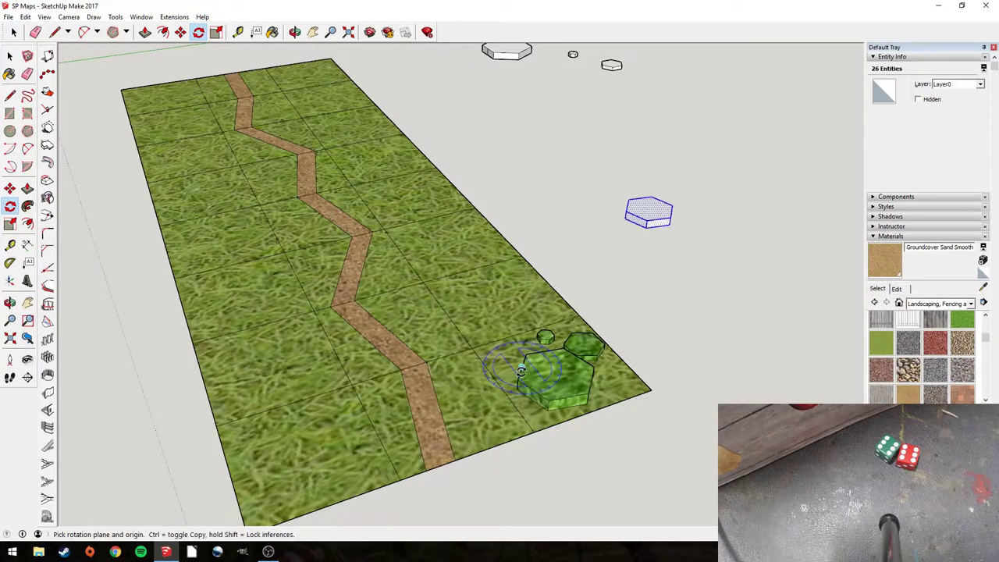
- Rotate the scaled white hexagon slightly about its centre on the open ground beside the map
click(652, 211)
click(649, 211)
click(702, 200)
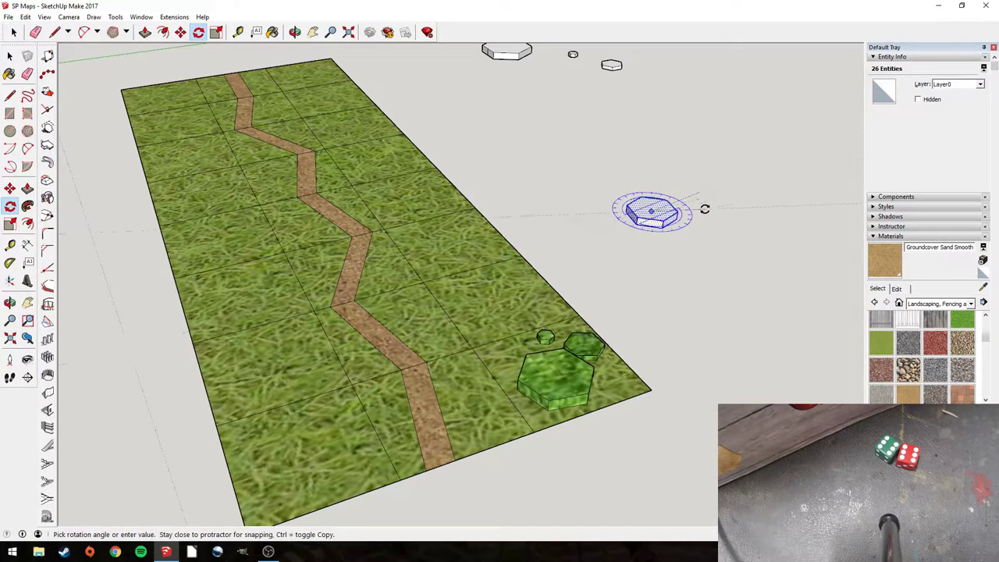
click(706, 206)
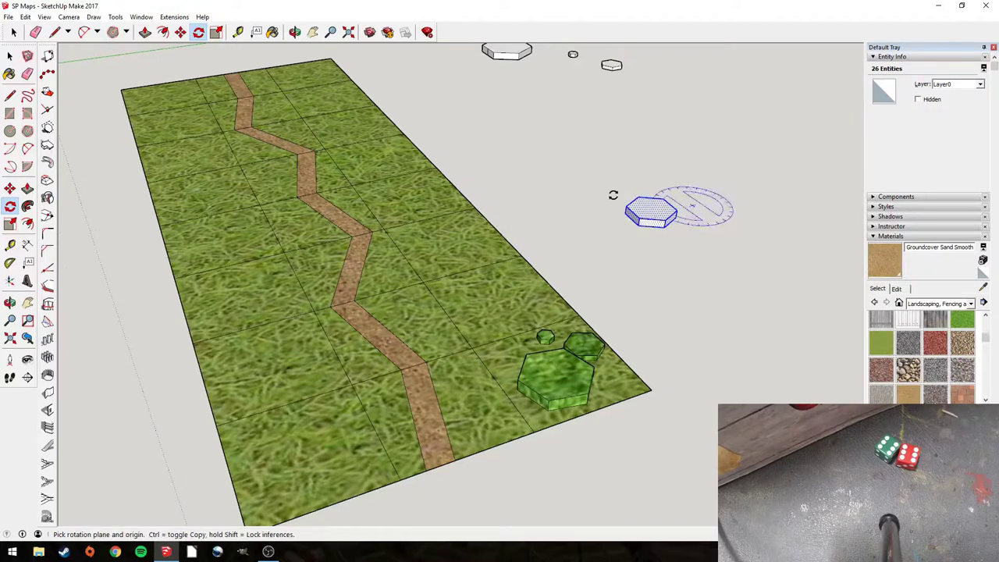
- Move the rotated white hexagon onto the front tile between the sand path and the large green hexagon
click(180, 32)
click(638, 224)
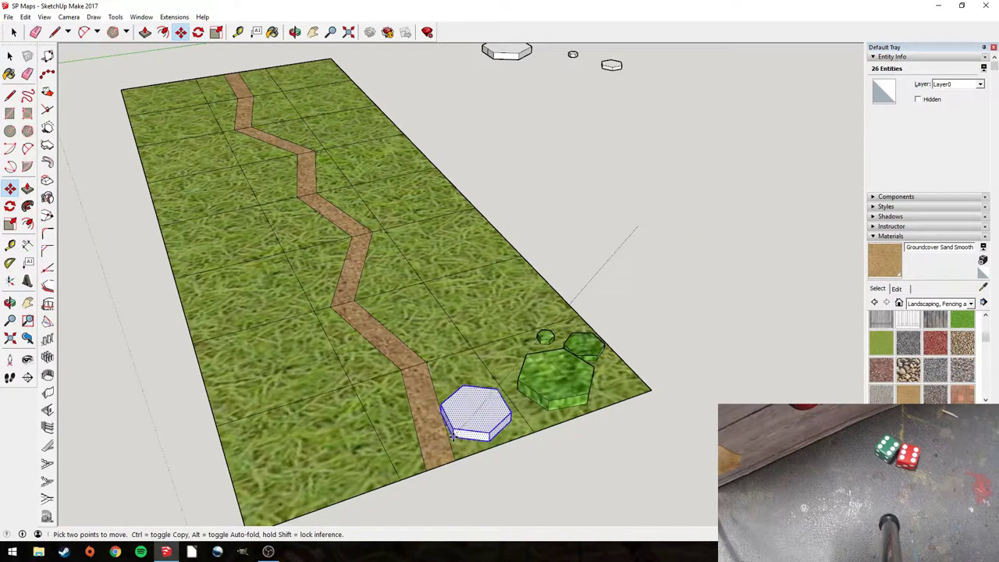
click(469, 432)
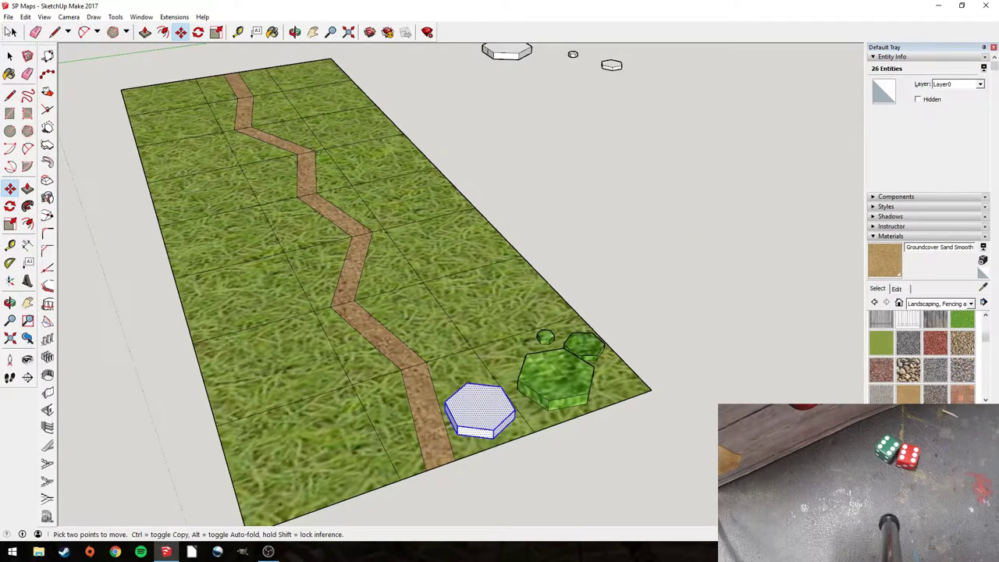
key(space)
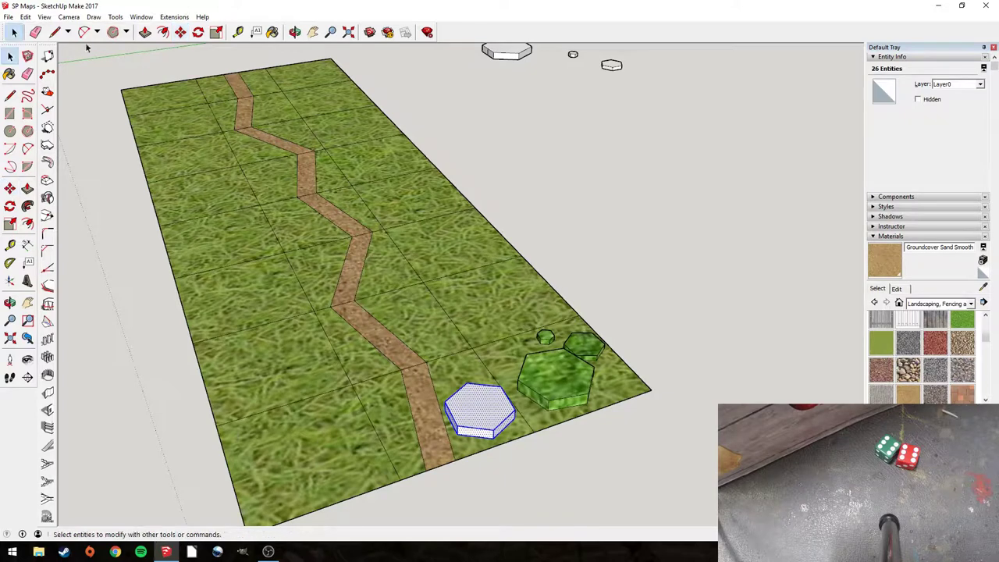
- Try Groundcover Rock Crushed and Groundcover Bark Chips on the placed hexagon, and undo the painting and the placement
click(937, 373)
click(483, 402)
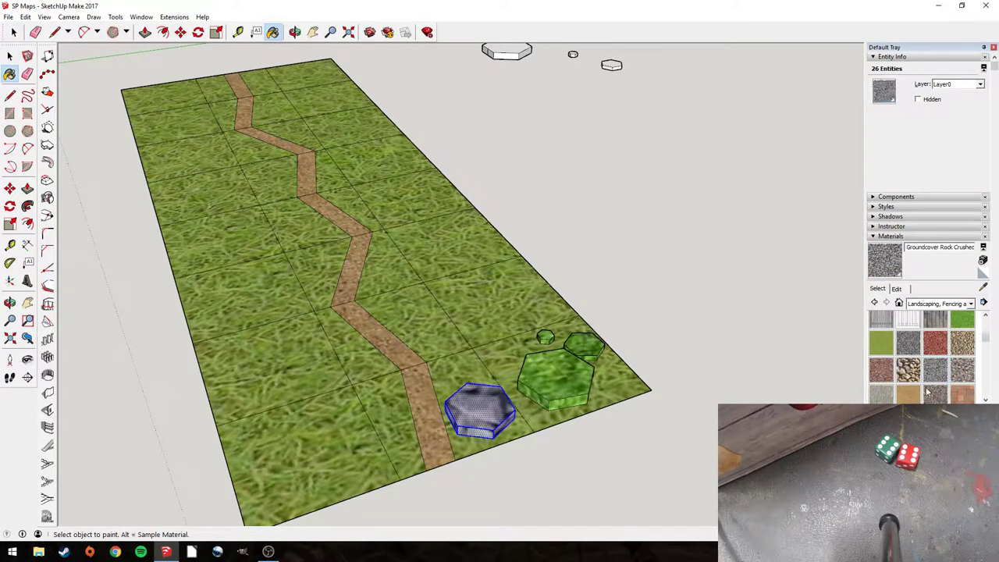
click(908, 343)
click(481, 399)
middle_drag(482, 396, 582, 358)
key(space)
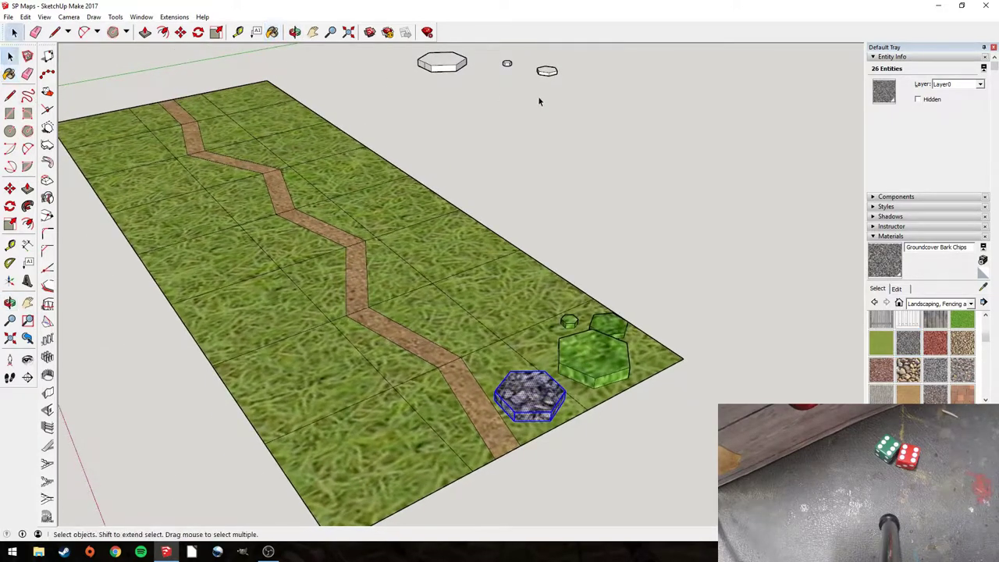
click(538, 102)
click(525, 402)
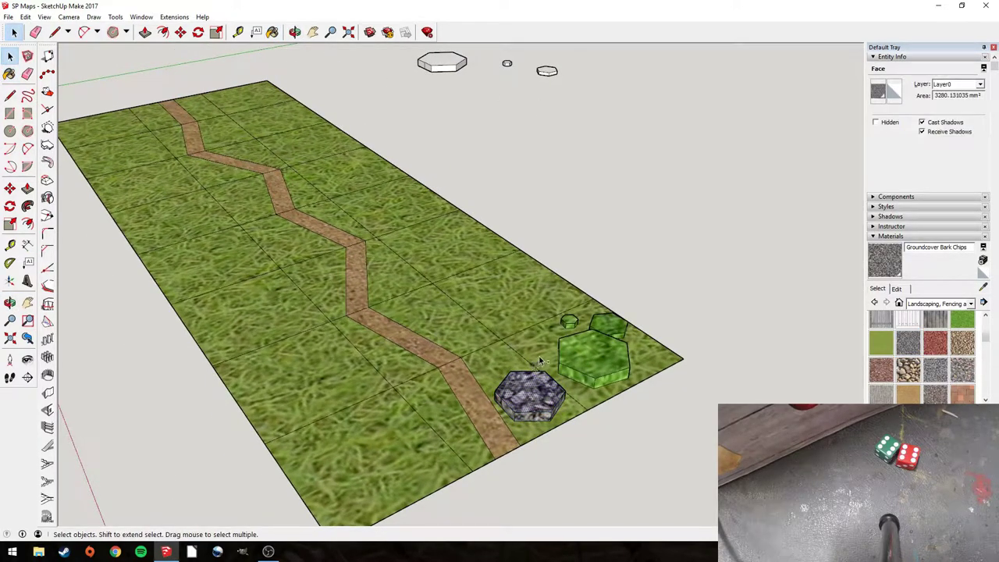
key(ctrl+z)
key(ctrl+z)
- Copy the rotated white hexagon and place the duplicate on the open ground behind it
drag(574, 187, 724, 234)
key(ctrl+c)
key(ctrl+v)
click(680, 136)
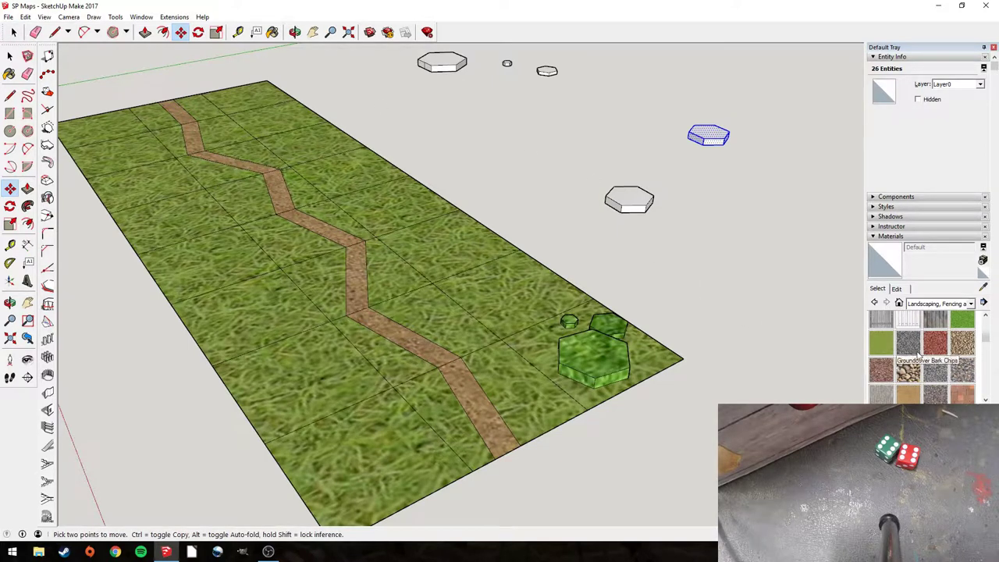
- Paint the hexagon copy with Groundcover Rock Crushed and move it onto the front tile between the sand path and the large green hexagon
click(951, 376)
click(709, 132)
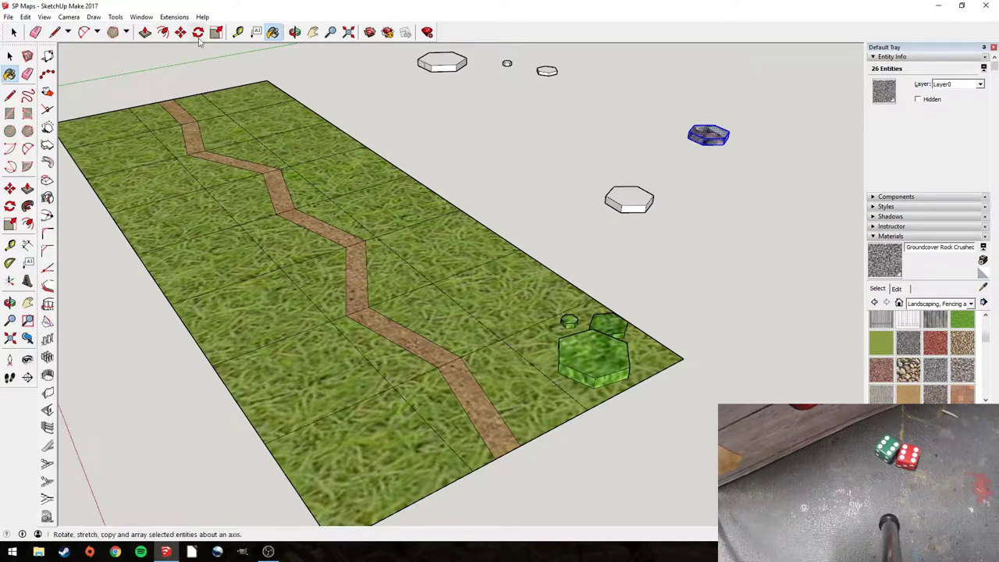
key(m)
click(703, 143)
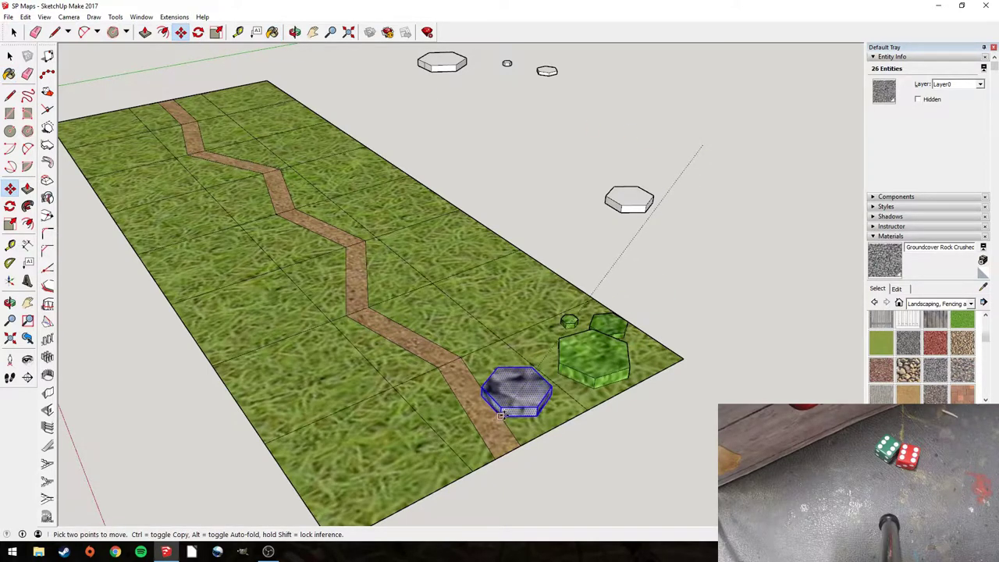
click(511, 420)
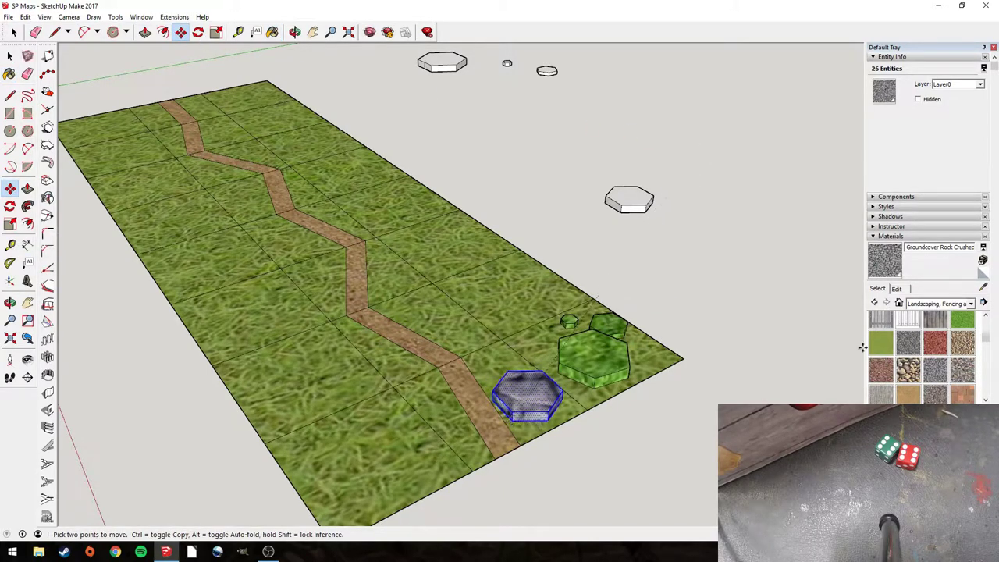
- Repaint the hexagon beside the path with Groundcover Bark Chips and save the model
click(938, 371)
click(537, 379)
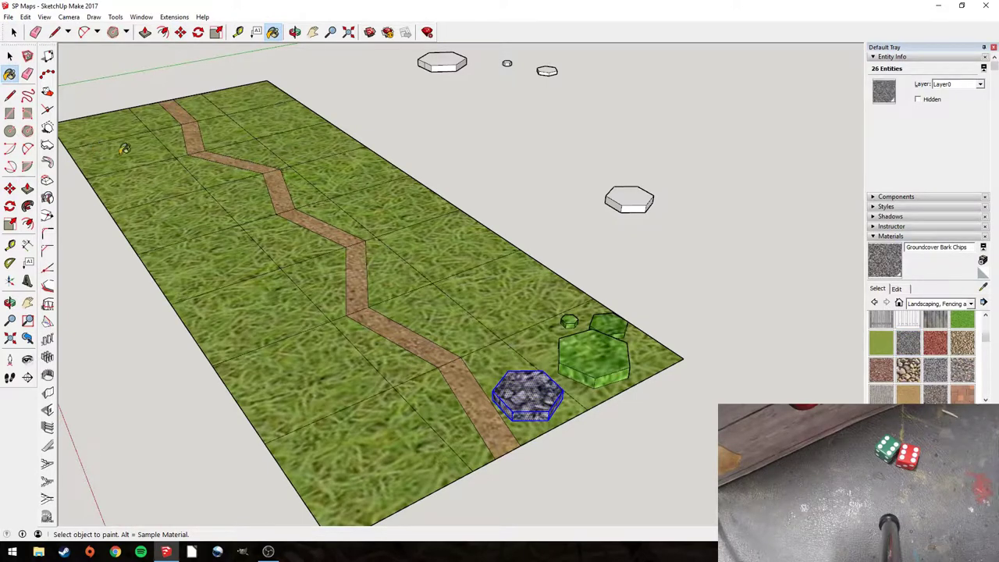
click(14, 32)
click(419, 100)
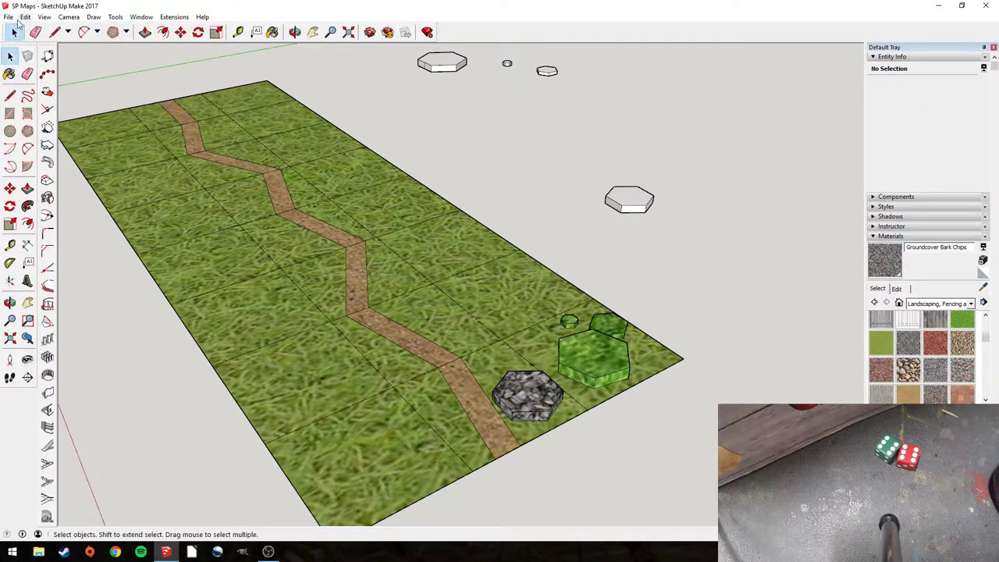
click(13, 18)
click(21, 53)
- Copy the medium-sized white hexagon and place the duplicate on the open ground near the map's front corner
drag(528, 58, 571, 84)
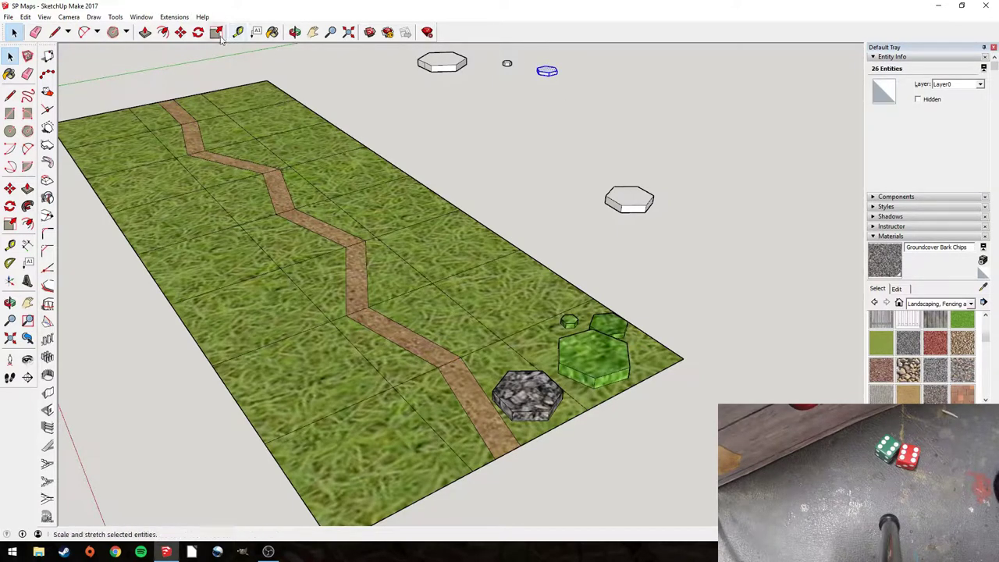
key(ctrl+v)
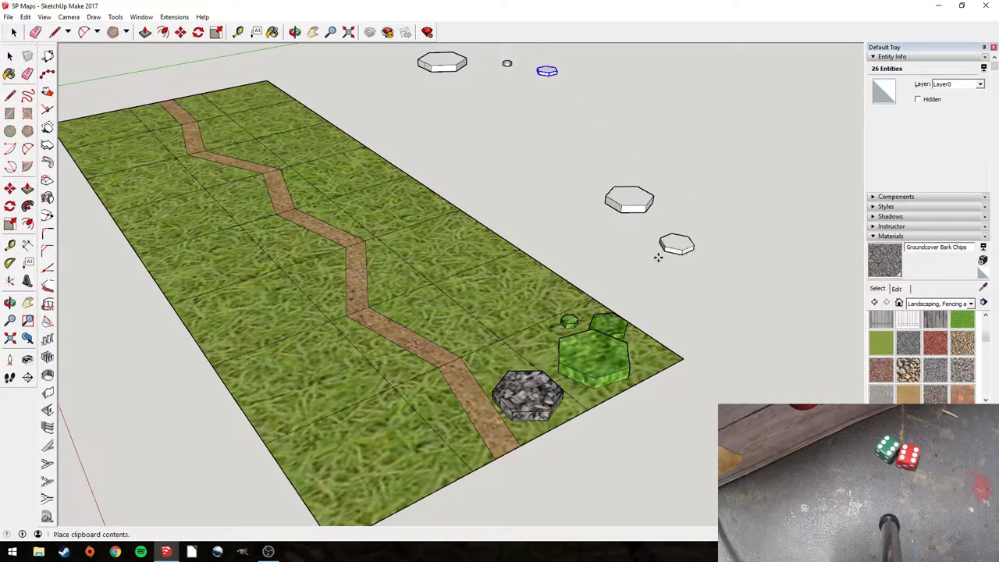
click(672, 279)
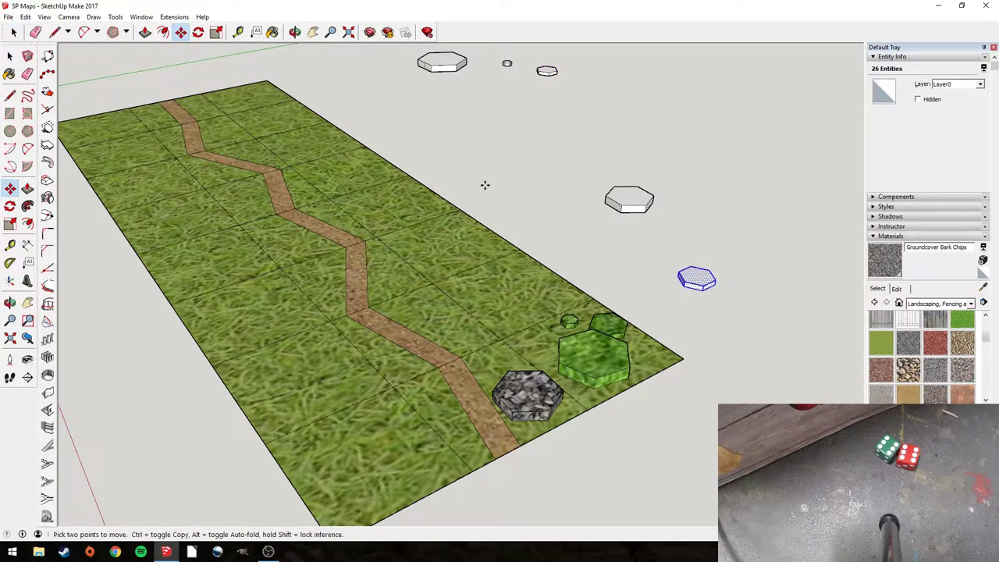
click(198, 32)
click(731, 268)
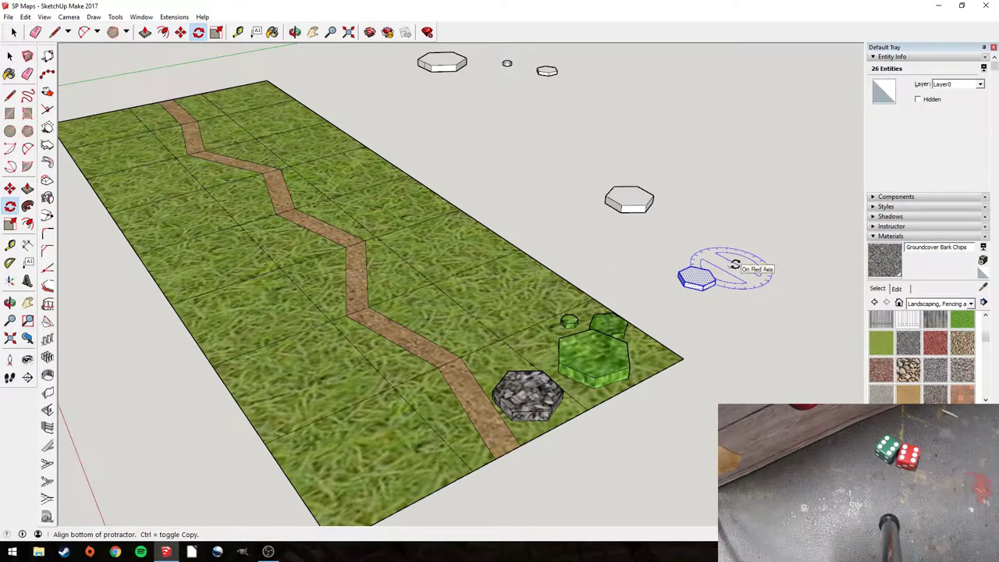
- Paint the medium hexagon copy with Groundcover Bark Chips and move it on top of the rock-textured hexagon
key(b)
click(696, 277)
key(m)
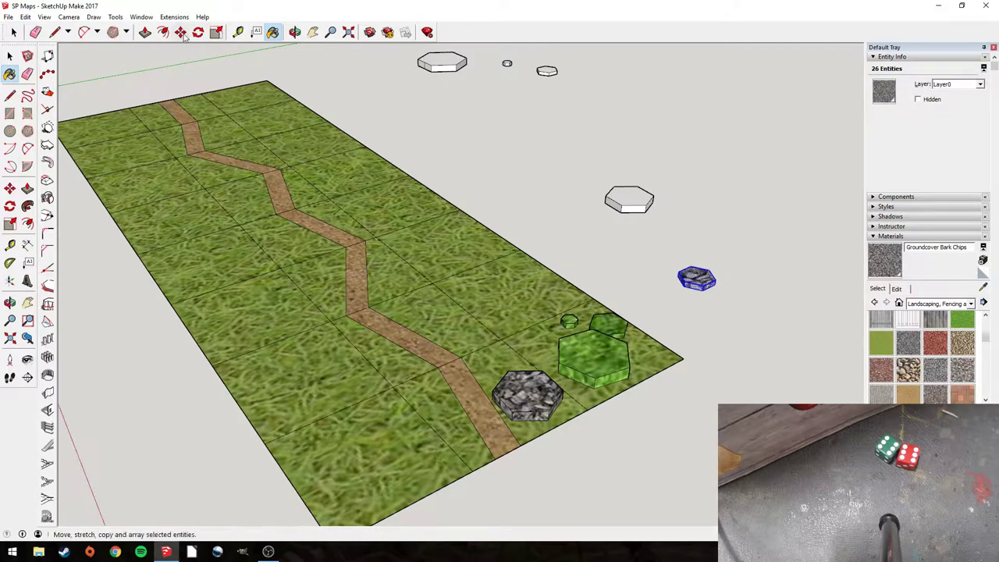
mouse_move(694, 288)
mouse_down()
mouse_move(589, 344)
mouse_move(533, 400)
mouse_up()
middle_drag(536, 391, 517, 338)
click(13, 32)
click(583, 178)
middle_drag(583, 177, 591, 202)
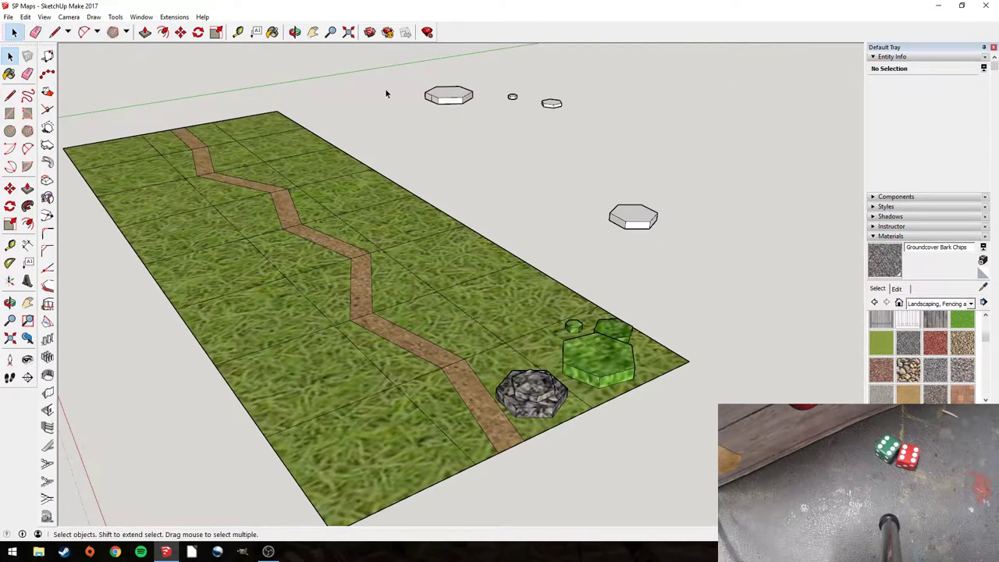
- Place a copy of the smallest white hexagon on the open ground and rotate it slightly
click(513, 97)
key(ctrl+c)
key(ctrl+v)
click(690, 164)
key(q)
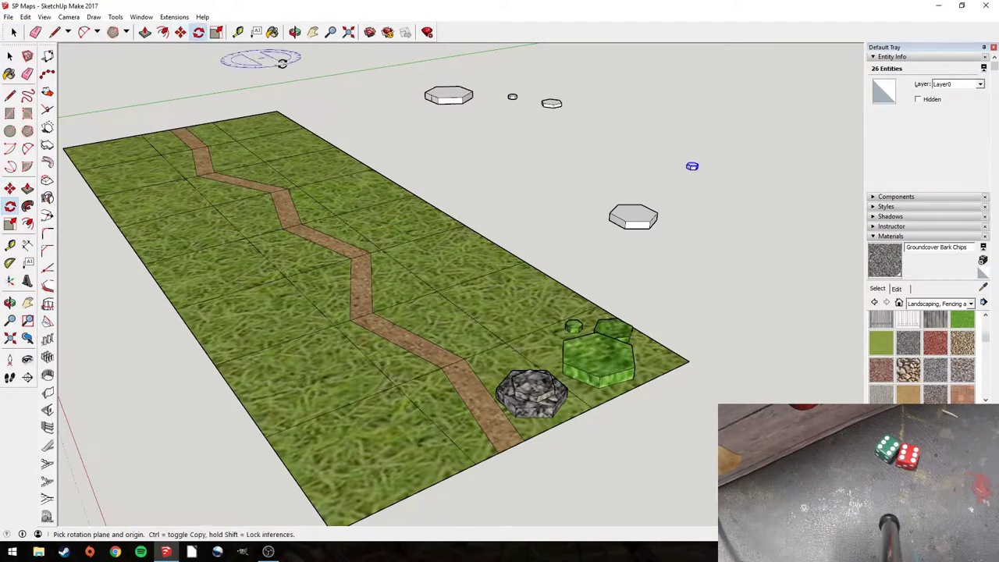
click(692, 166)
click(746, 162)
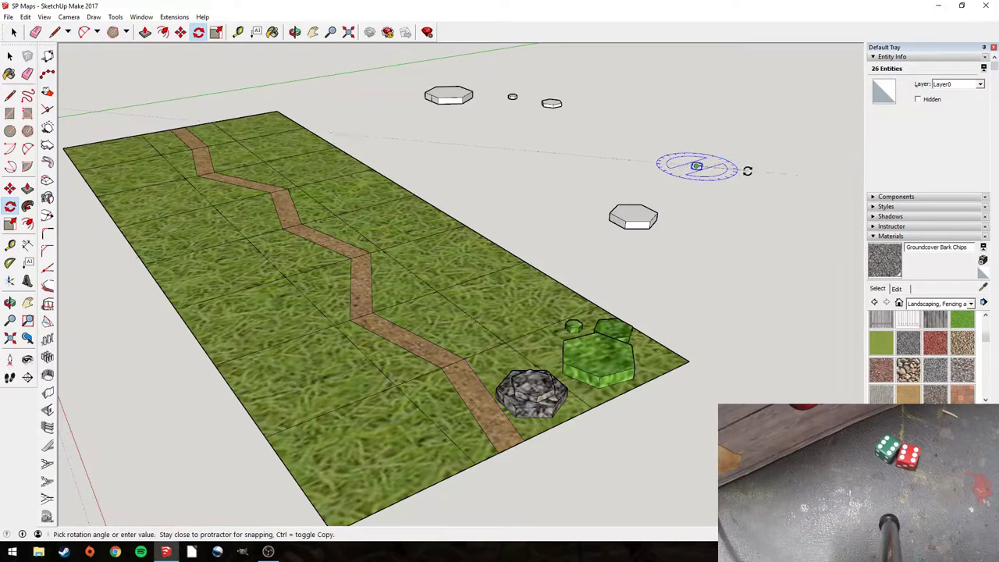
click(748, 185)
- Move the smallest hexagon copy on top of the rock stack and paint it with Groundcover Bark Chips
key(m)
click(700, 169)
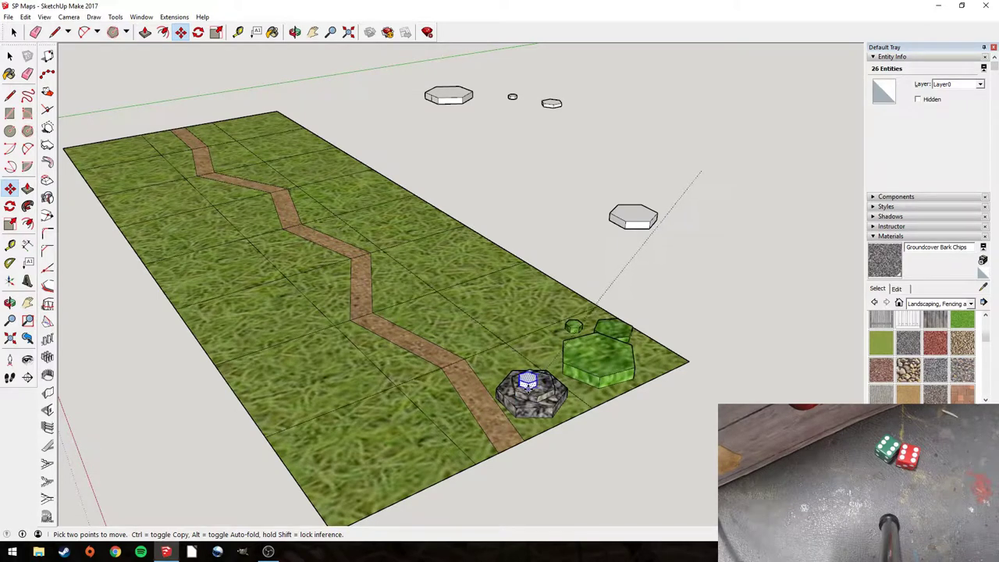
click(529, 383)
click(272, 32)
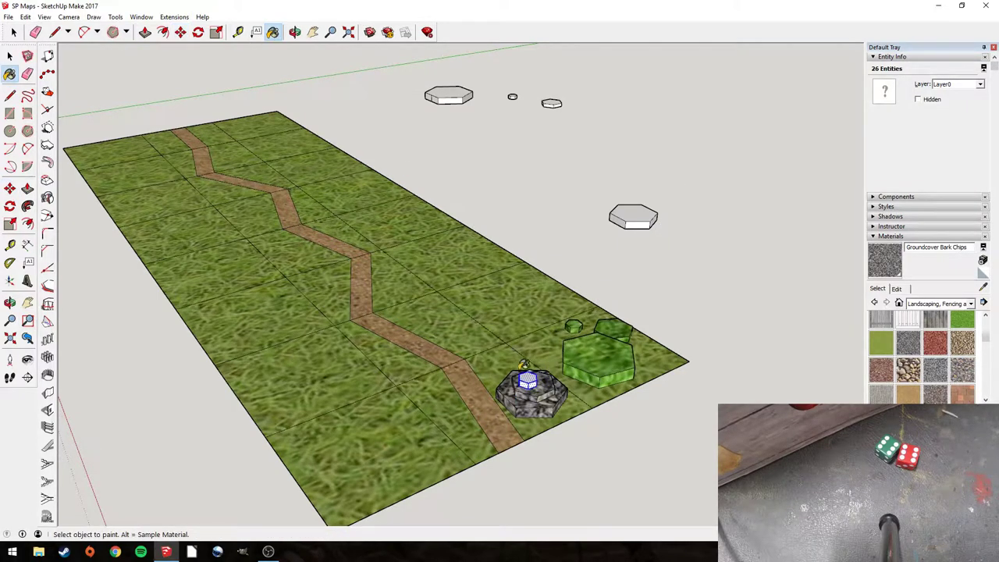
click(527, 379)
click(13, 32)
click(487, 179)
- Copy the medium green hexagon onto the grass across the sand path from the rock stack, near the first tile row's back edge
middle_drag(565, 149, 274, 246)
middle_drag(254, 391, 199, 368)
scroll(225, 334, up, 2)
middle_drag(248, 353, 412, 356)
drag(457, 358, 524, 402)
key(ctrl+c)
key(ctrl+v)
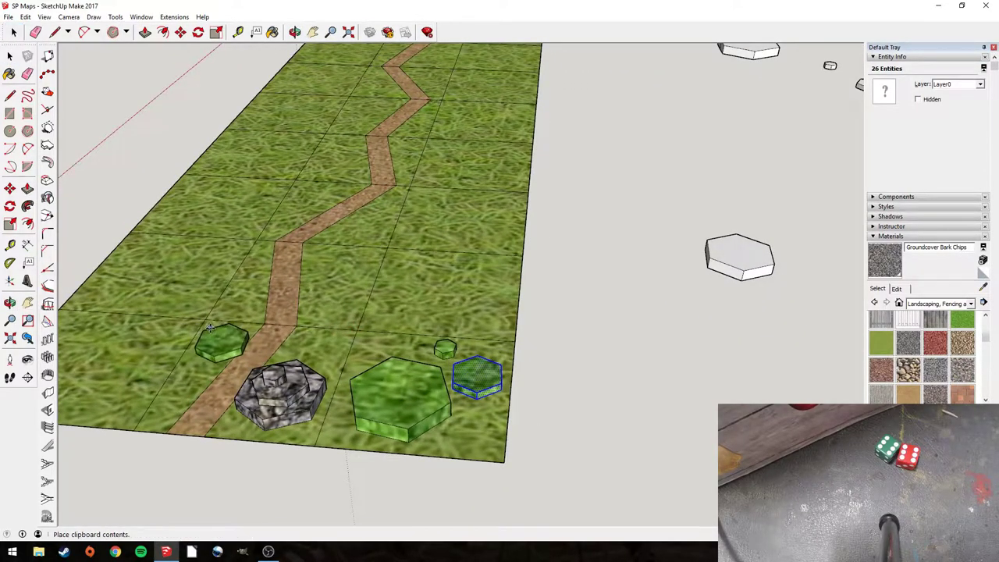
scroll(205, 322, up, 1)
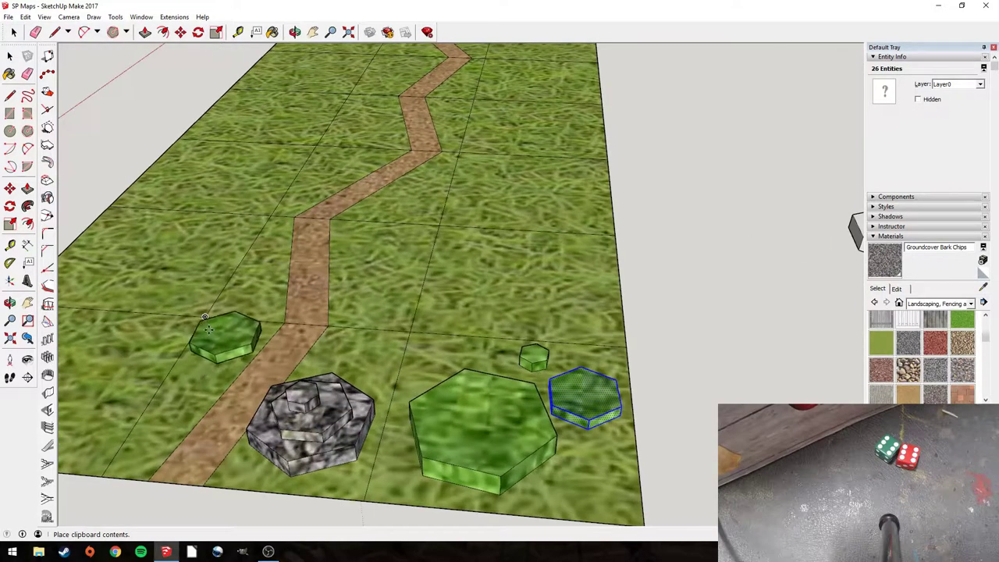
scroll(204, 317, up, 1)
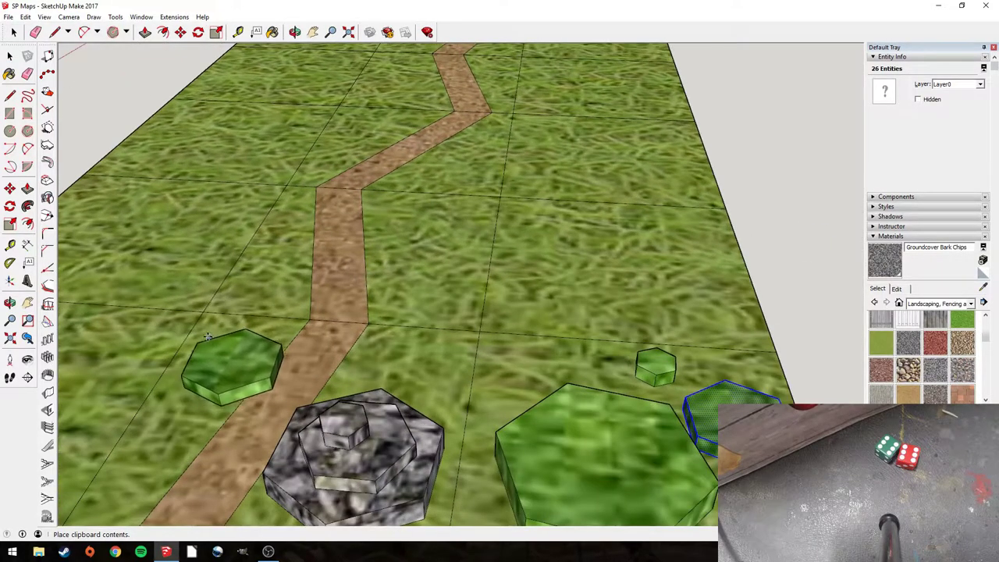
click(205, 315)
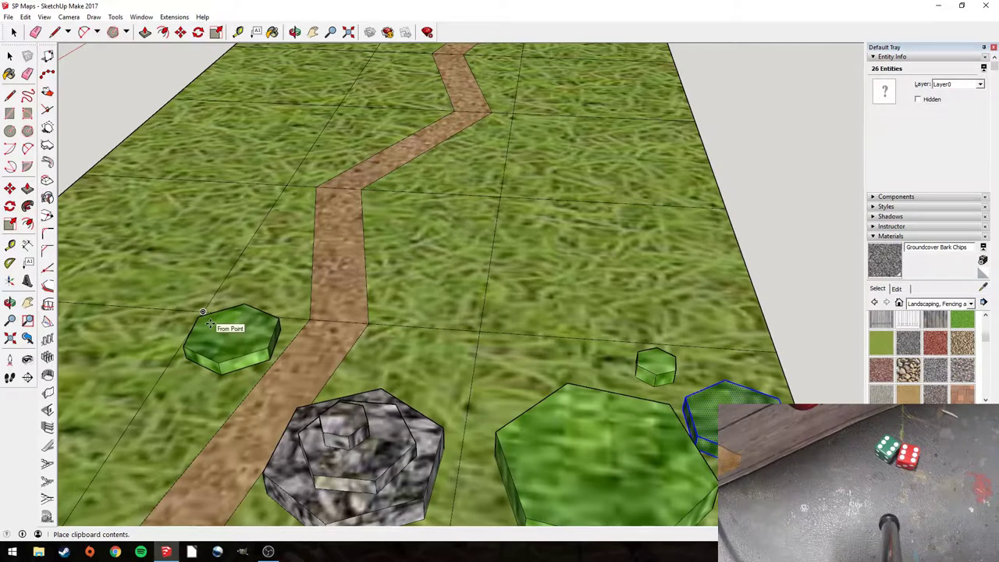
middle_drag(225, 320, 118, 92)
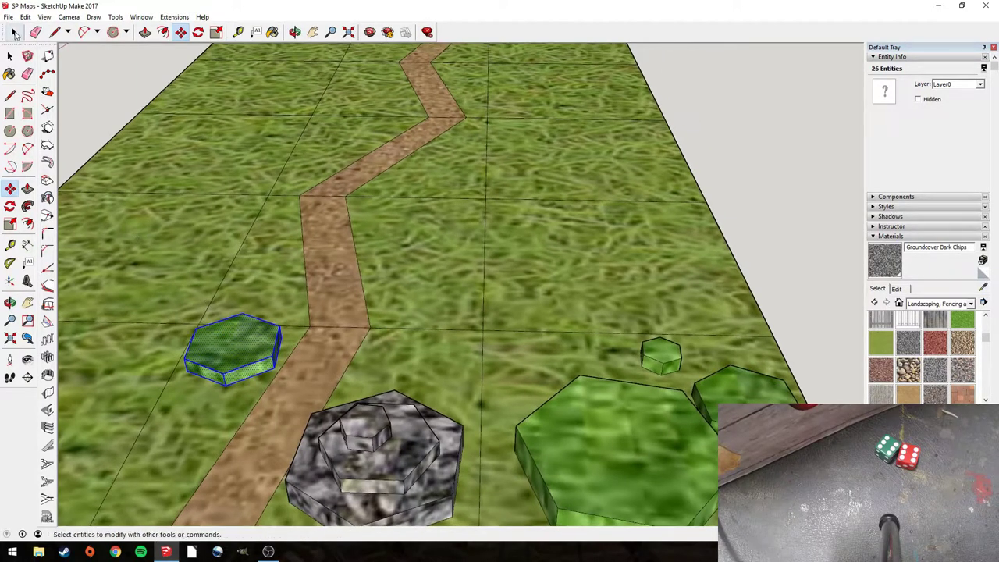
scroll(119, 92, down, 2)
click(131, 92)
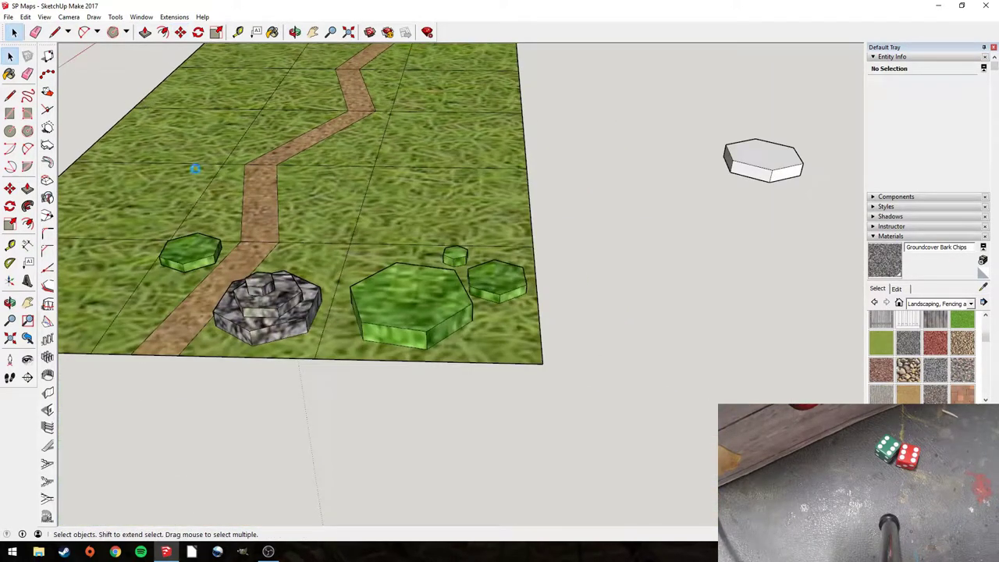
middle_drag(196, 170, 208, 271)
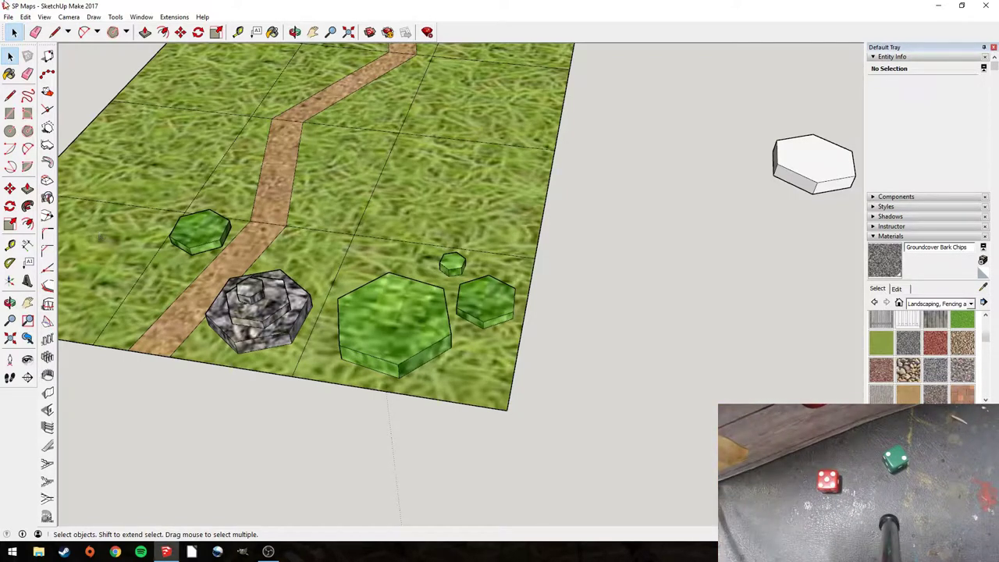
shift+middle_drag(143, 102, 395, 181)
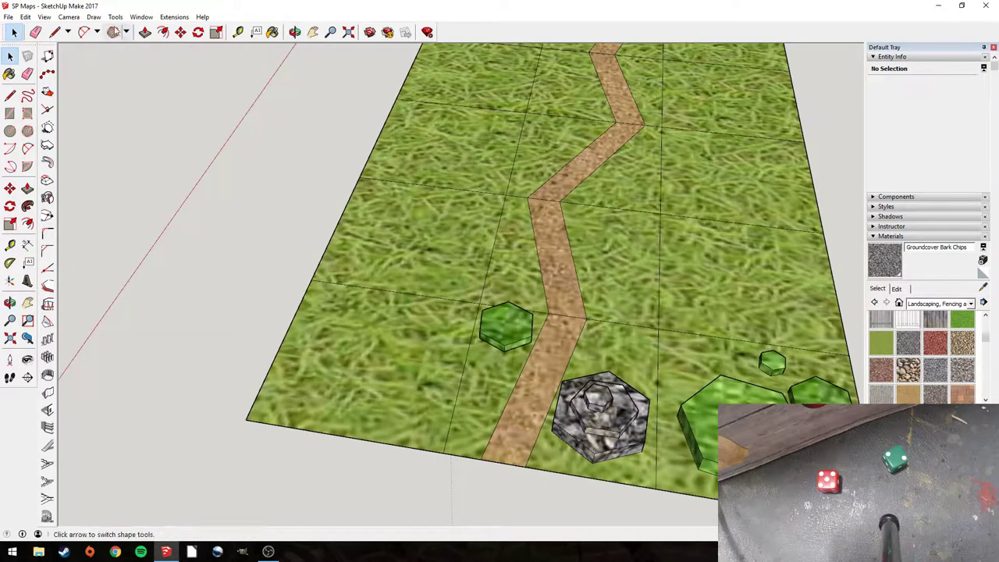
- Draw three separate flat hexagons with the Polygon tool on the first row's outer tile, across the sand path from the rock stack
click(113, 32)
click(328, 323)
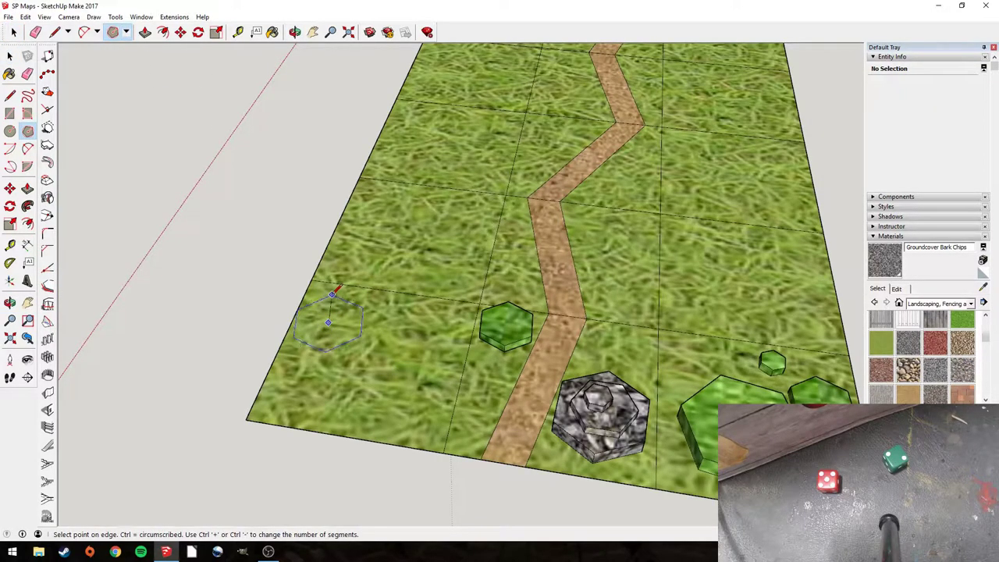
click(338, 297)
click(409, 406)
click(386, 375)
click(306, 387)
click(332, 380)
- Paint the three flat hexagons with Vegetation Bark Maple
click(238, 33)
click(273, 32)
scroll(923, 361, down, 4)
scroll(923, 361, up, 4)
click(908, 354)
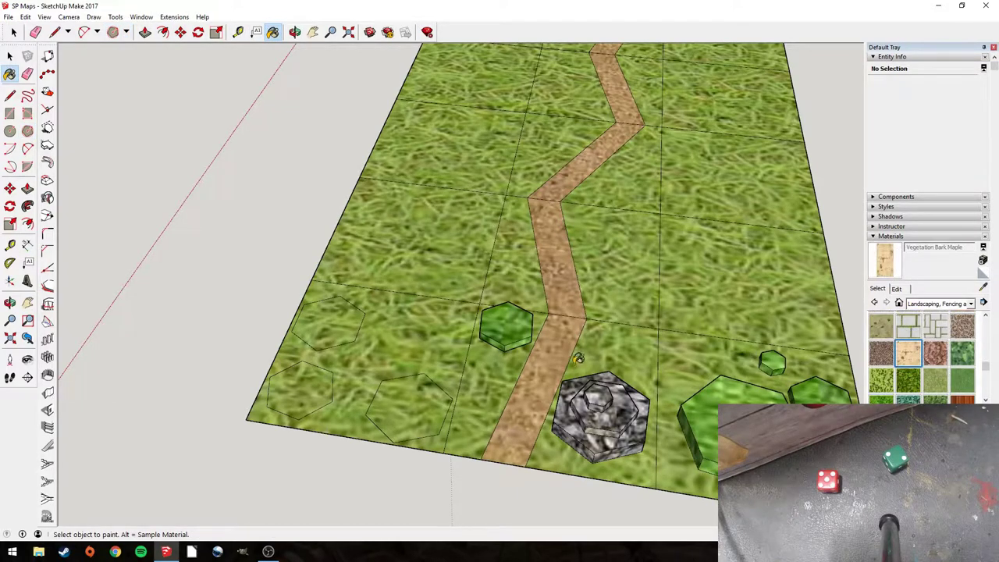
click(331, 347)
click(312, 381)
click(410, 400)
- Save the map model with the three bark-painted hexagons in place
mouse_move(547, 384)
middle_down()
mouse_move(429, 341)
mouse_move(508, 346)
mouse_move(453, 344)
middle_up()
scroll(509, 346, down, 2)
click(12, 31)
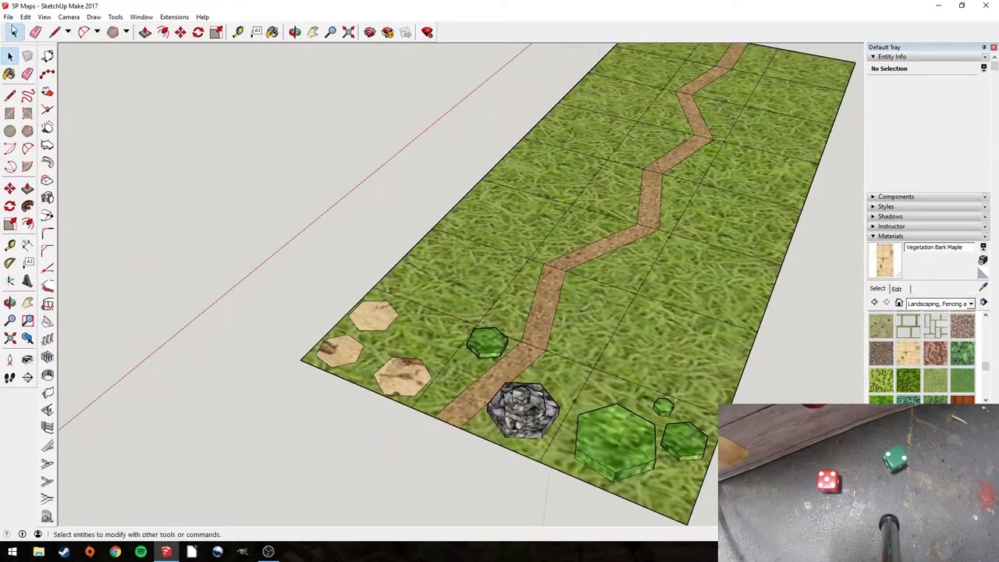
click(8, 17)
click(23, 54)
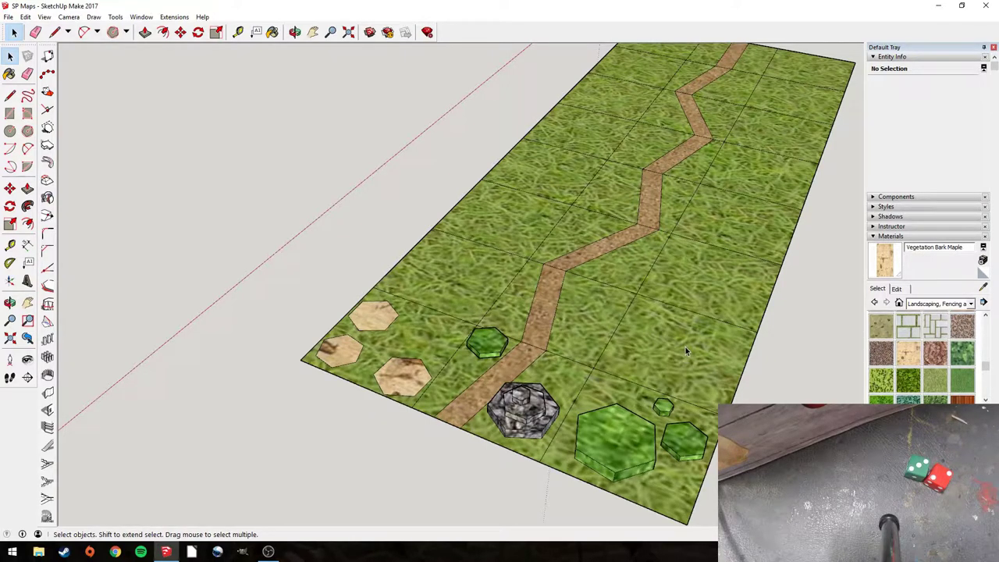
- Copy the large white hexagon onto the second row's outer tile, behind the large green hexagon, and scale the copy down
scroll(686, 346, down, 4)
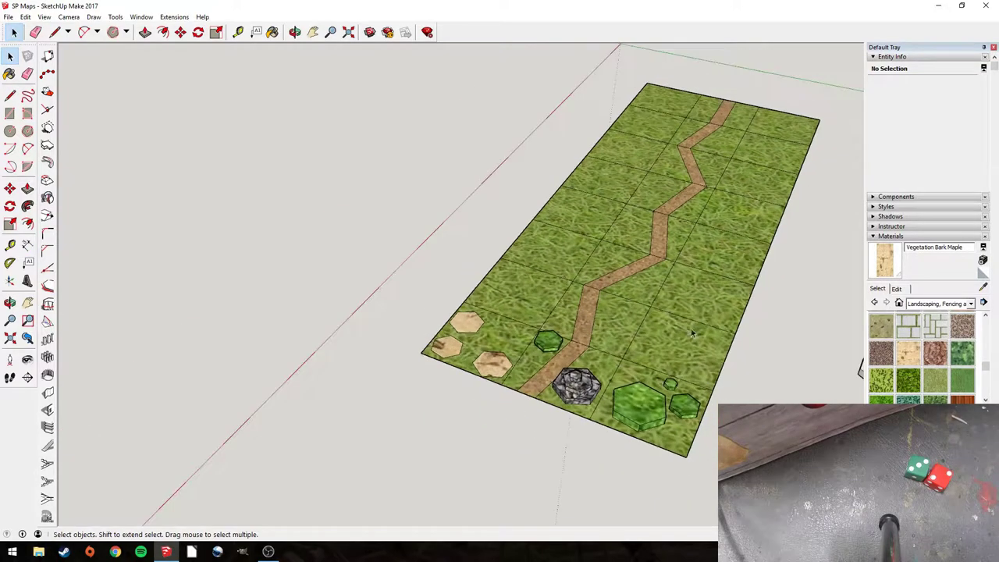
drag(732, 105, 814, 187)
key(ctrl+c)
key(ctrl+v)
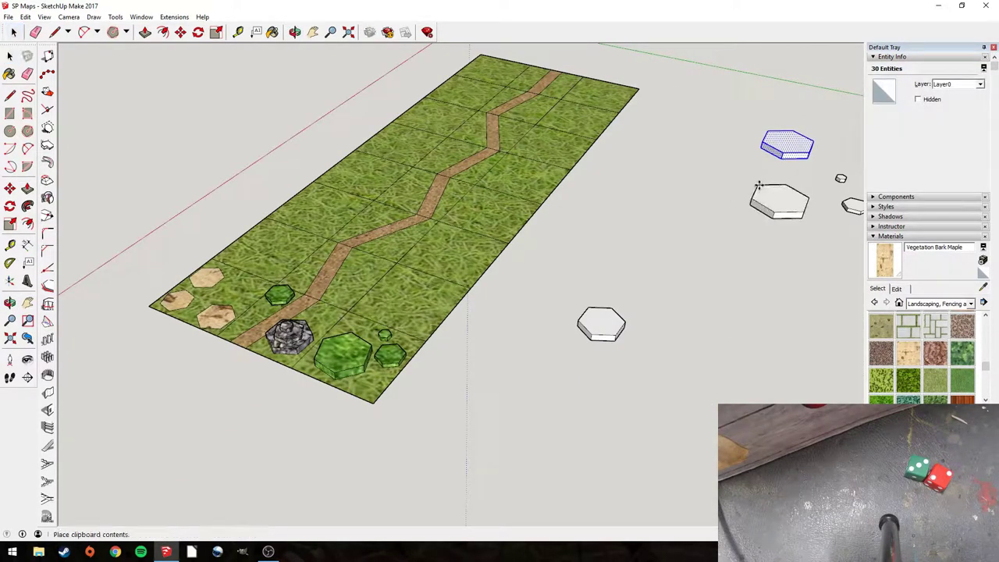
click(401, 270)
middle_drag(401, 270, 553, 277)
scroll(517, 297, up, 4)
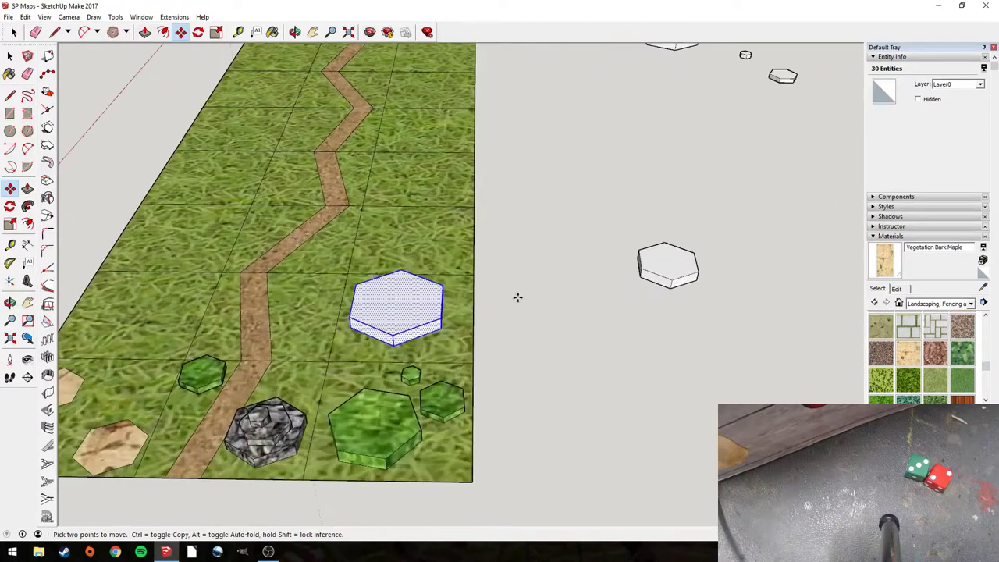
click(216, 32)
drag(448, 331, 427, 316)
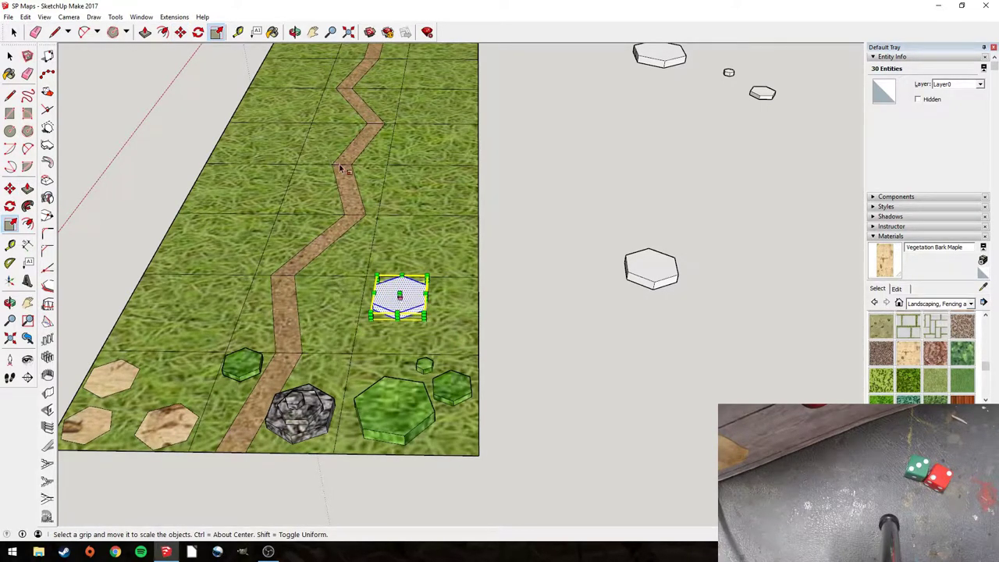
click(13, 31)
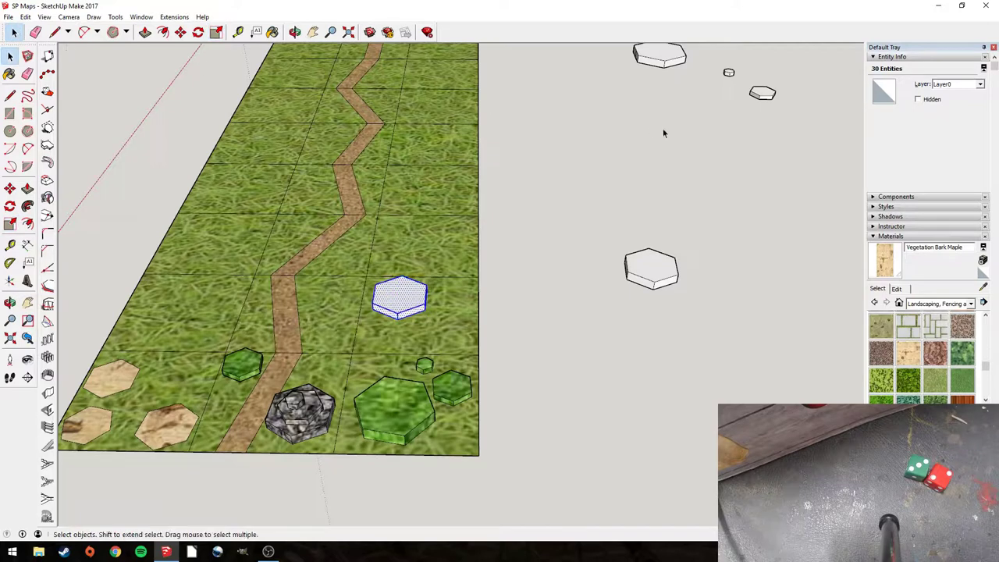
- Place six copies of the smallest white hexagon along the outer side of the second-row tile, beside the large white hexagon
click(730, 74)
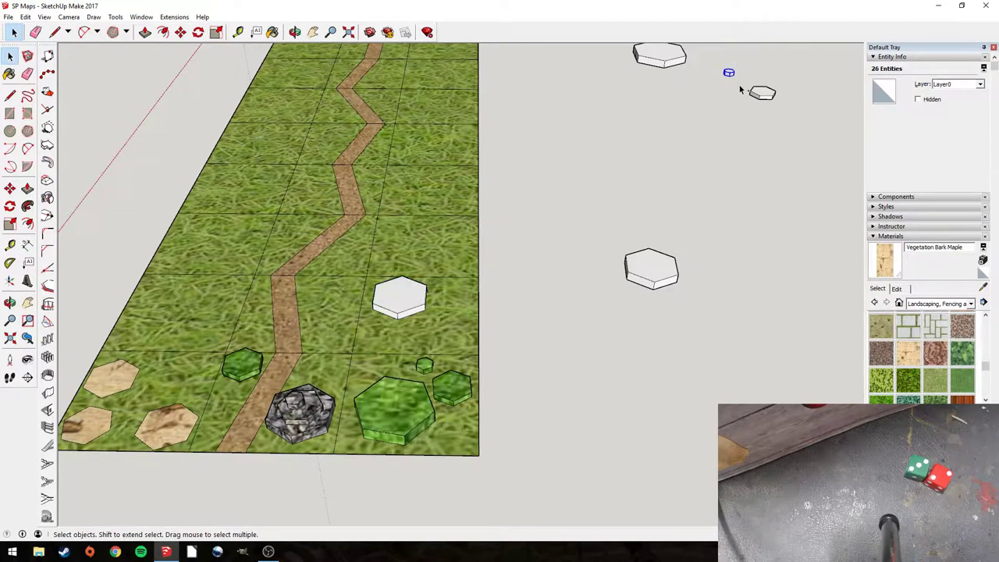
key(ctrl+c)
key(ctrl+v)
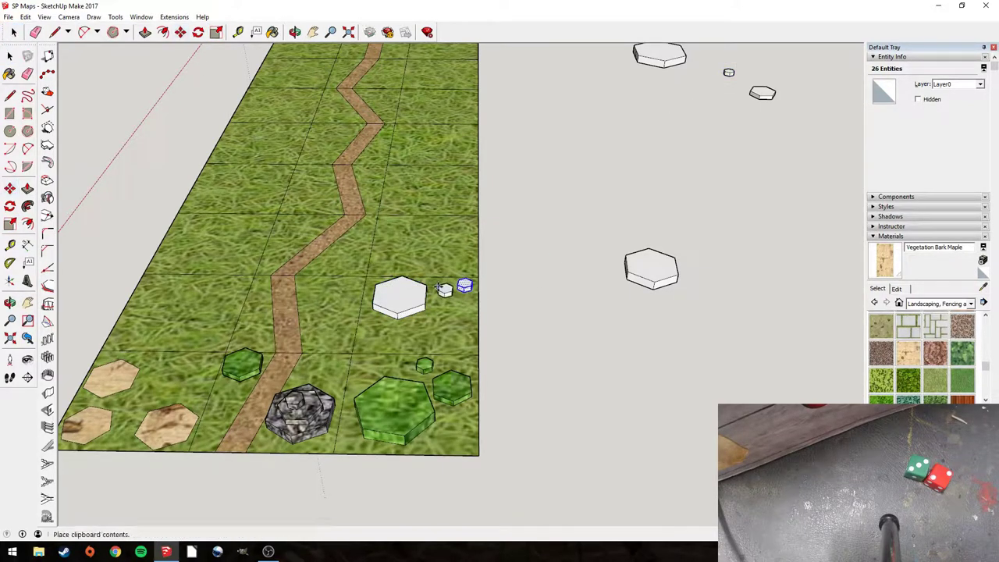
click(436, 285)
key(ctrl+v)
click(450, 296)
key(ctrl+v)
click(463, 312)
key(ctrl+v)
click(457, 336)
key(ctrl+v)
click(443, 324)
- Place two copies of the medium white hexagon side by side in front of the large one on the second-row tile
click(14, 32)
drag(734, 78, 802, 125)
key(ctrl+v)
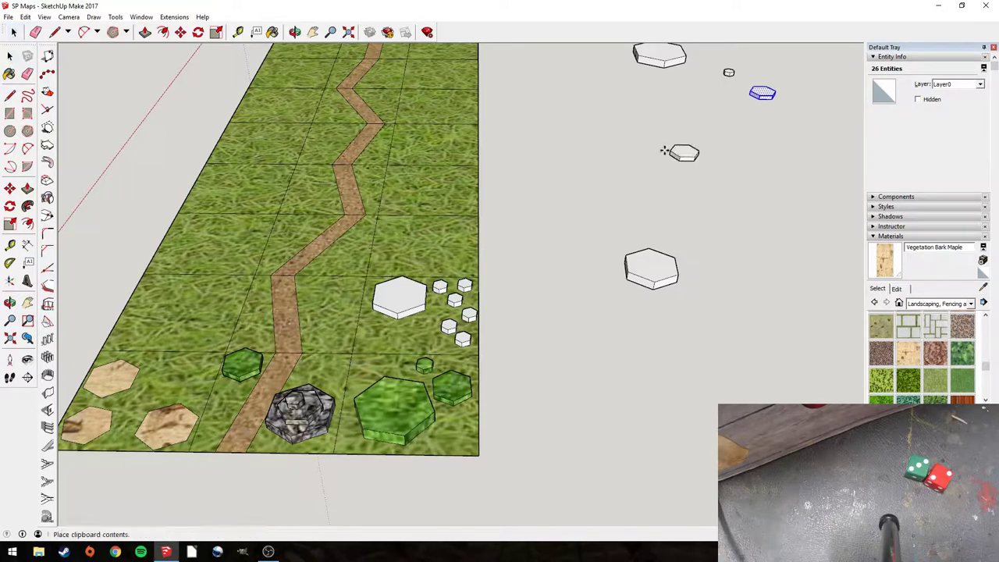
click(400, 326)
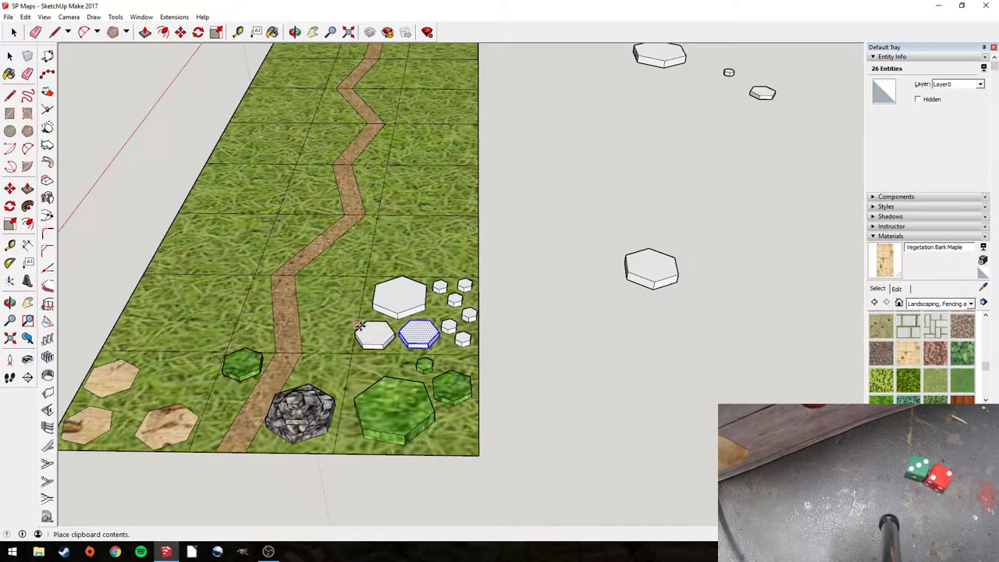
scroll(360, 330, up, 1)
scroll(359, 330, up, 1)
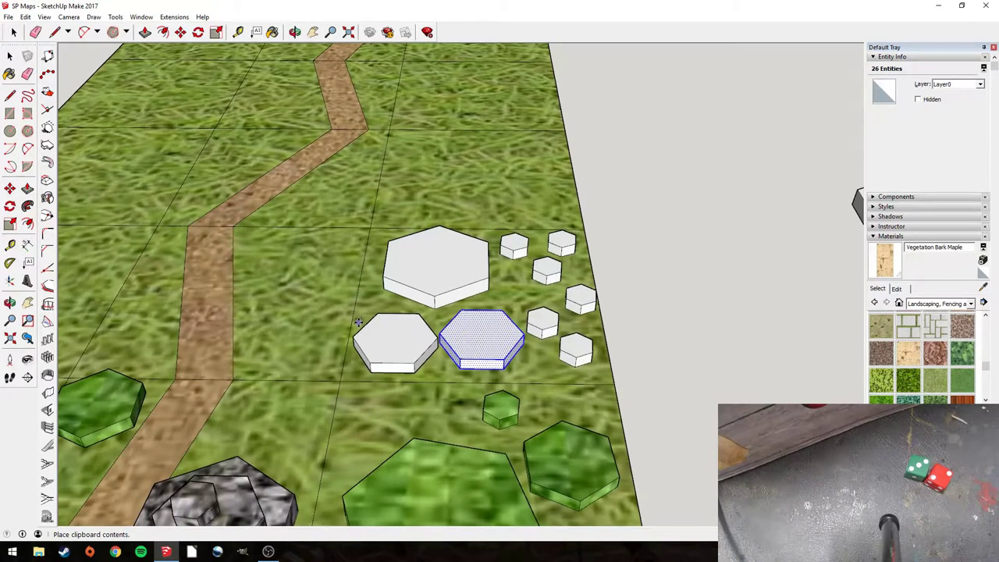
- Rotate the medium white hexagon nearest the sand path slightly about its centre
key(m)
click(198, 32)
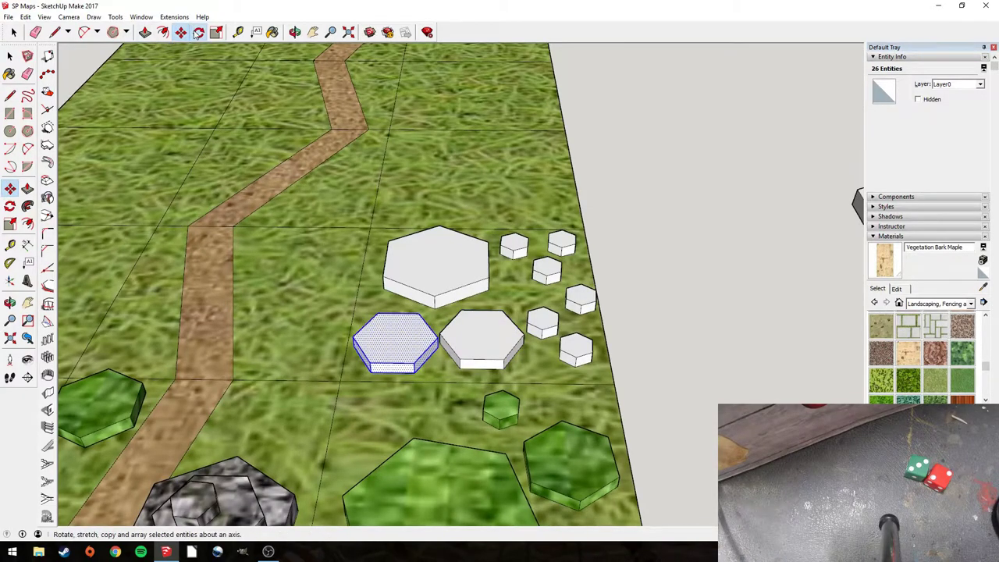
click(404, 332)
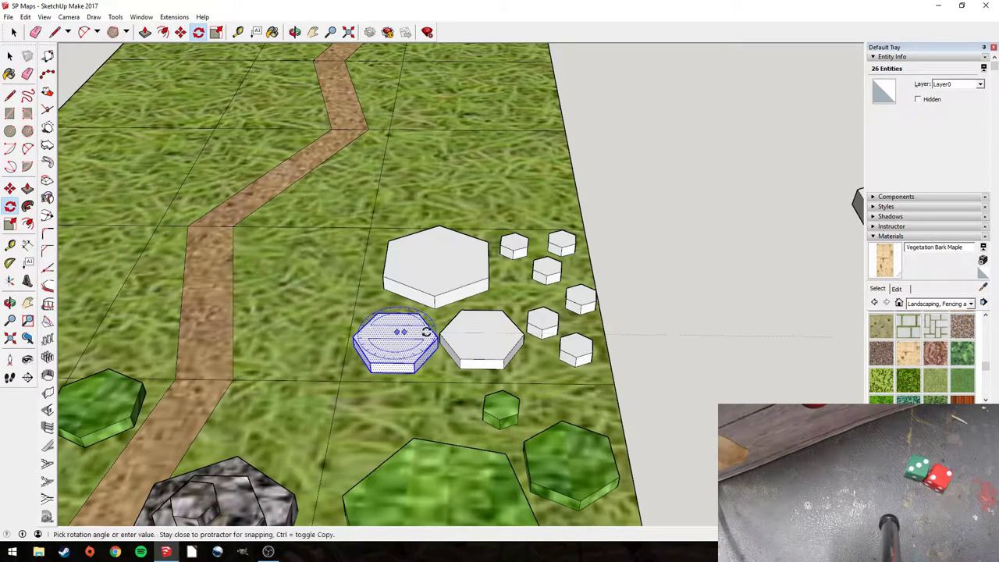
click(414, 344)
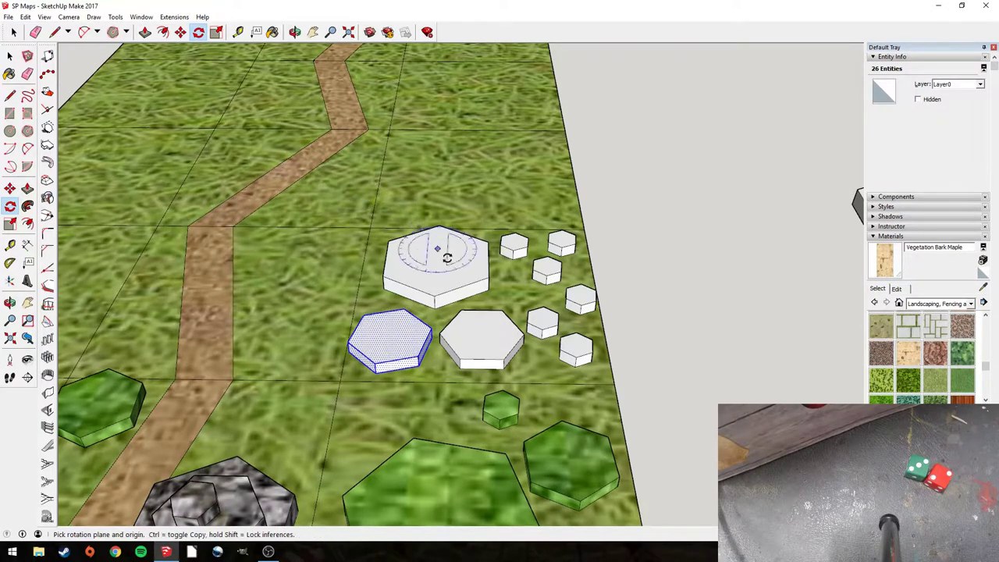
click(13, 32)
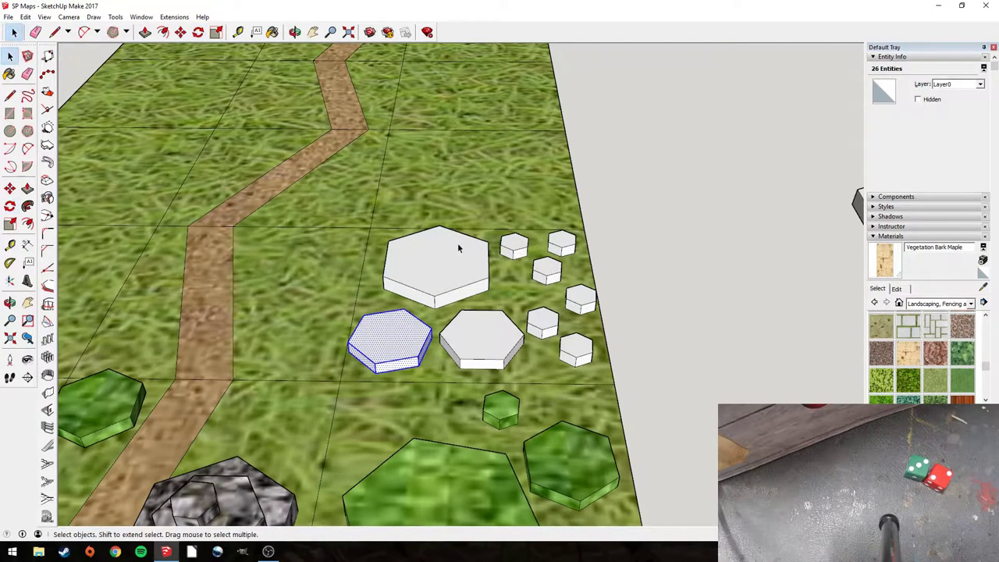
- Rotate the third small white hexagon, just in front of the rear pair, slightly about its centre
click(565, 287)
middle_drag(565, 287, 540, 272)
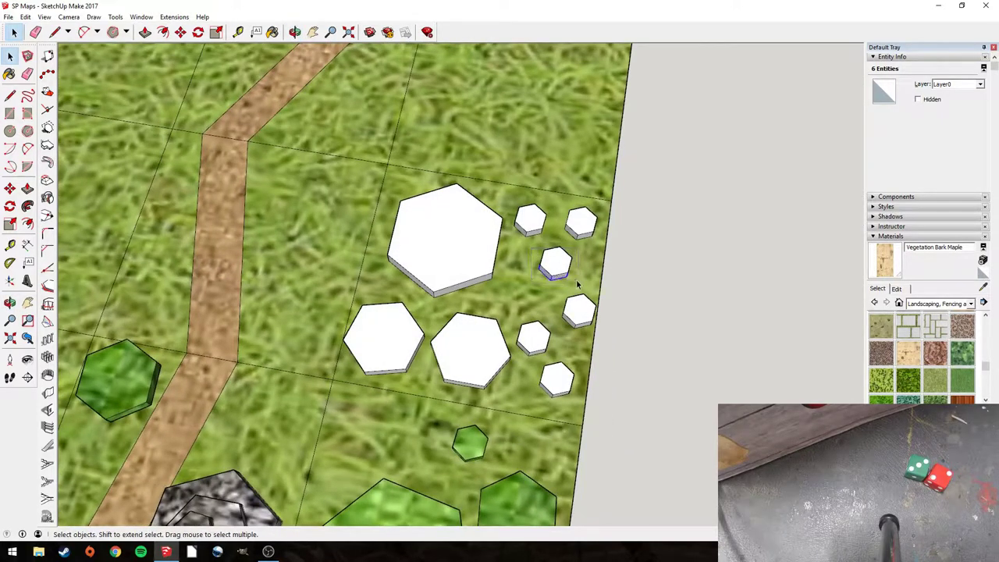
click(559, 264)
click(198, 32)
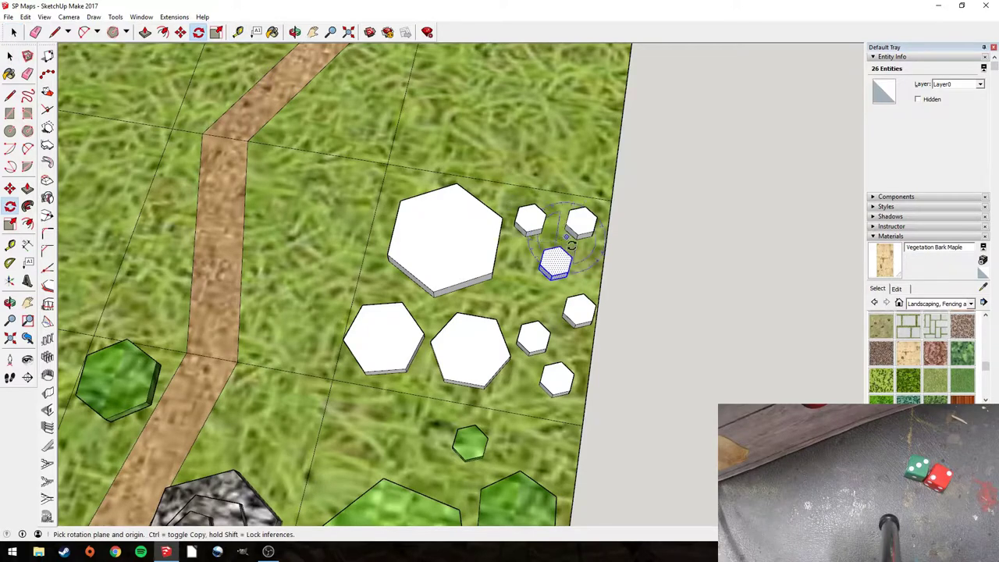
click(553, 259)
click(577, 269)
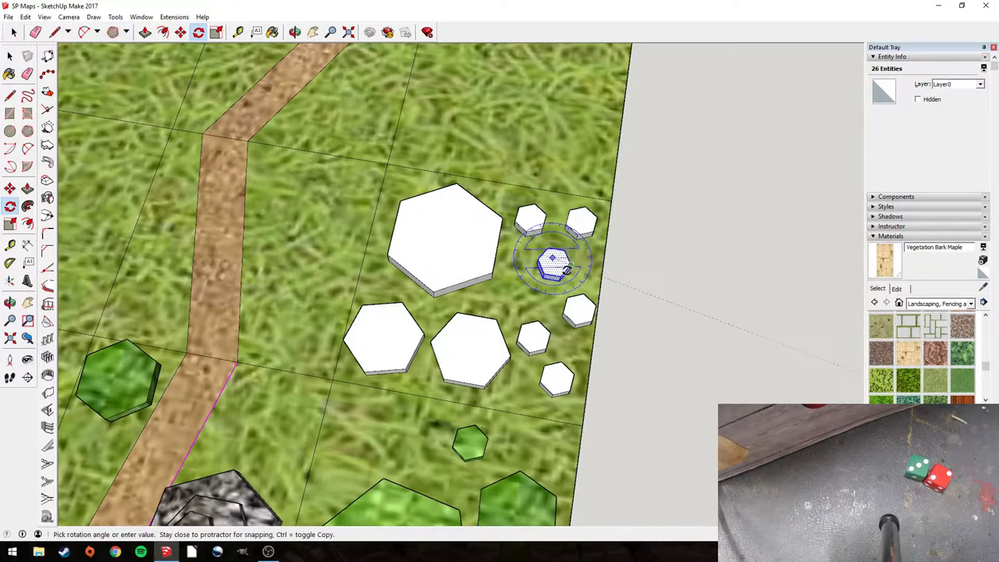
key(Escape)
key(space)
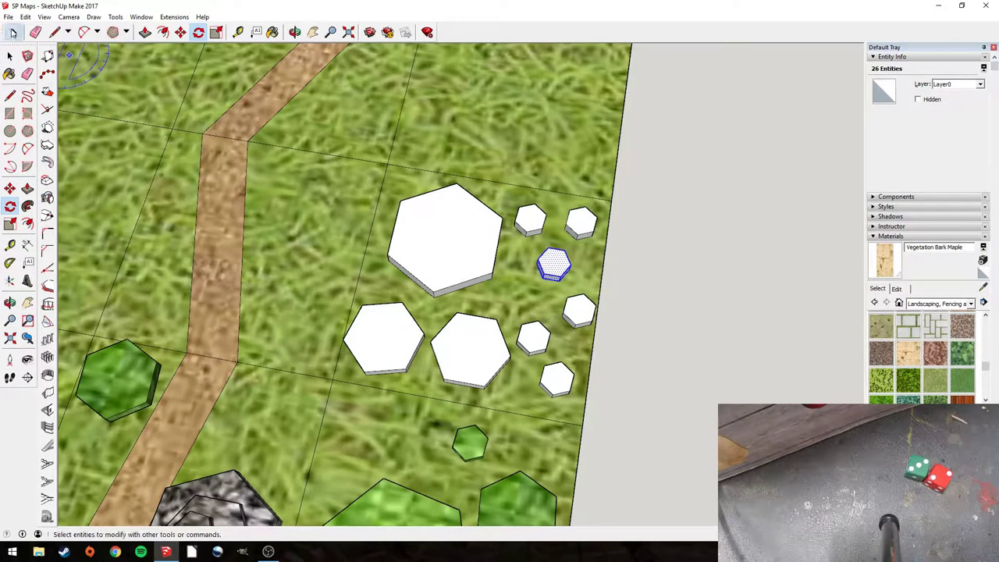
- Rotate the small white hexagon next to the outer medium hexagon slightly
click(534, 337)
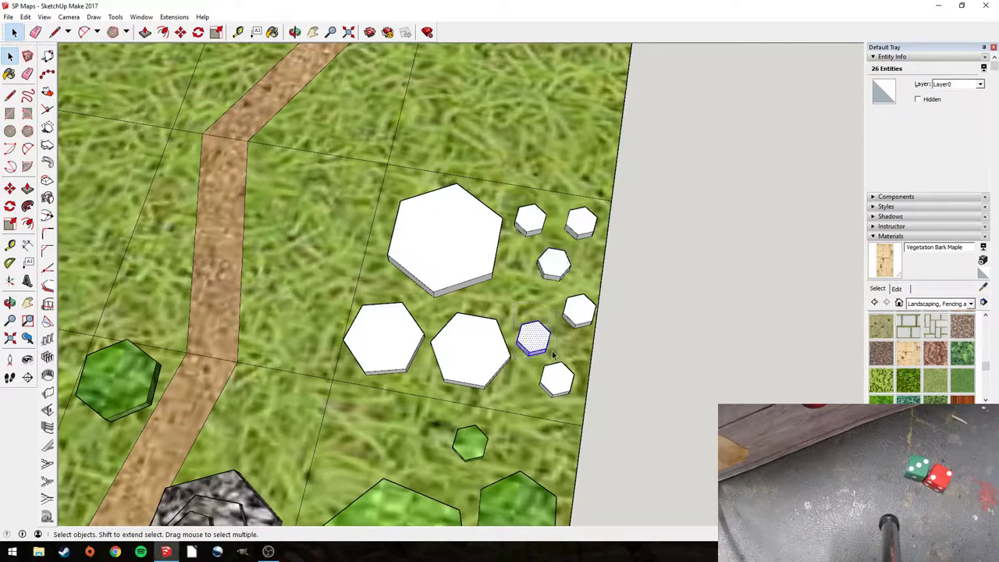
click(199, 33)
click(199, 33)
click(534, 331)
click(561, 355)
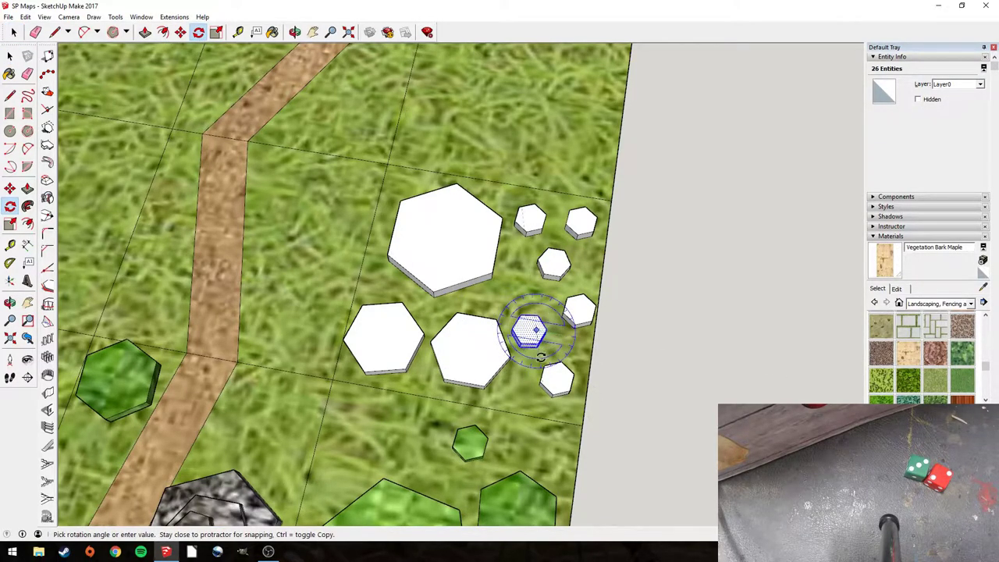
scroll(539, 343, down, 3)
key(space)
scroll(336, 141, down, 3)
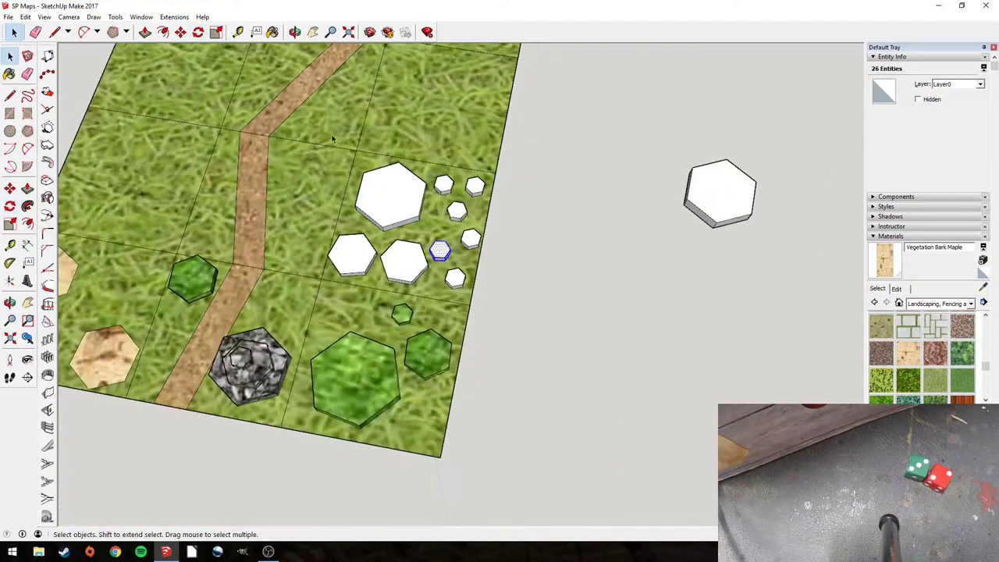
- Select all white hexagons on the second-row tile, paint them with Vegetation Blur 03 and clear the selection
drag(321, 131, 531, 291)
click(912, 380)
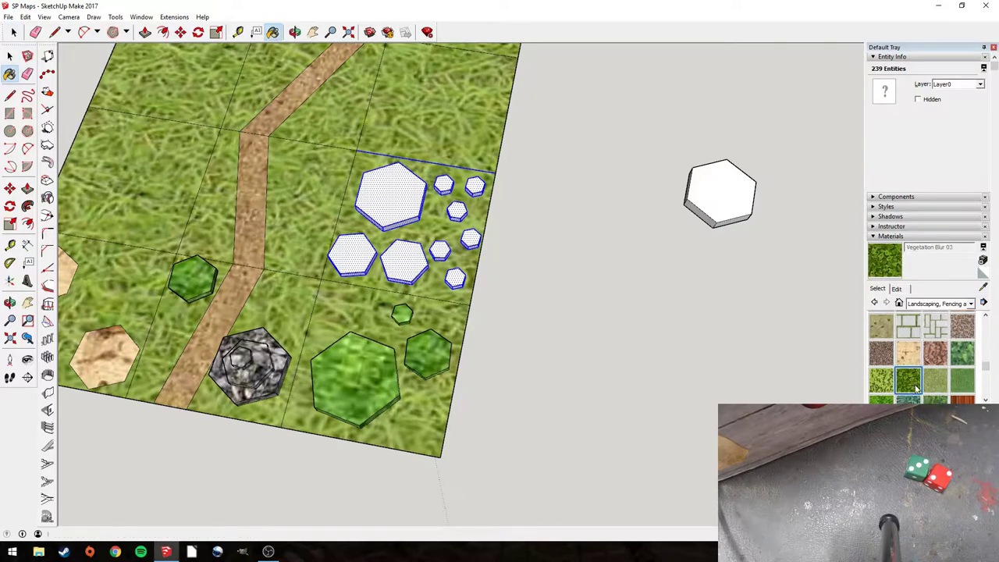
scroll(924, 372, down, 2)
click(405, 197)
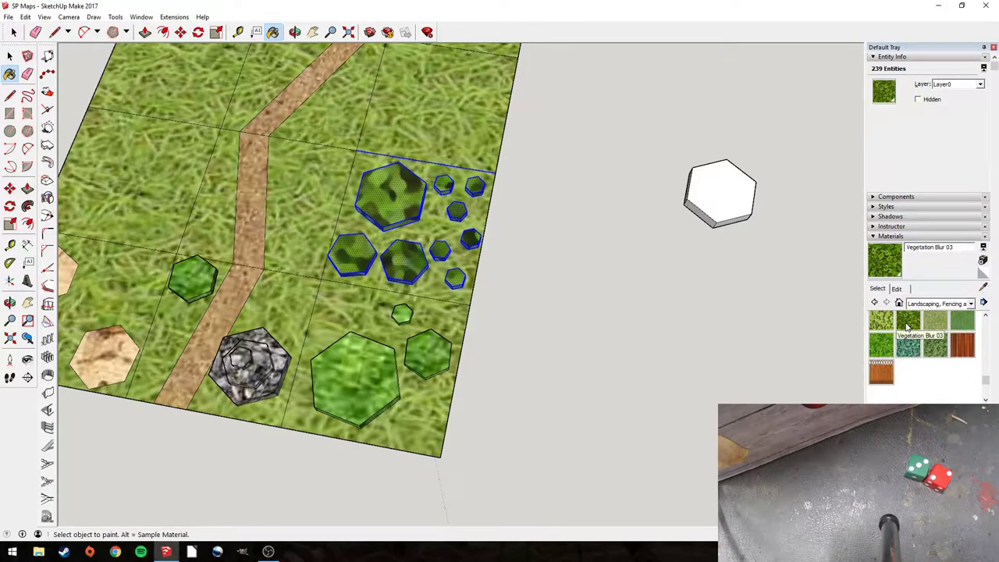
click(13, 32)
click(511, 230)
- Save the map model with the dark green hexagon cluster in place
mouse_move(525, 246)
middle_down()
mouse_move(598, 246)
mouse_move(633, 267)
mouse_move(355, 266)
middle_up()
scroll(357, 264, down, 2)
middle_drag(486, 167, 368, 253)
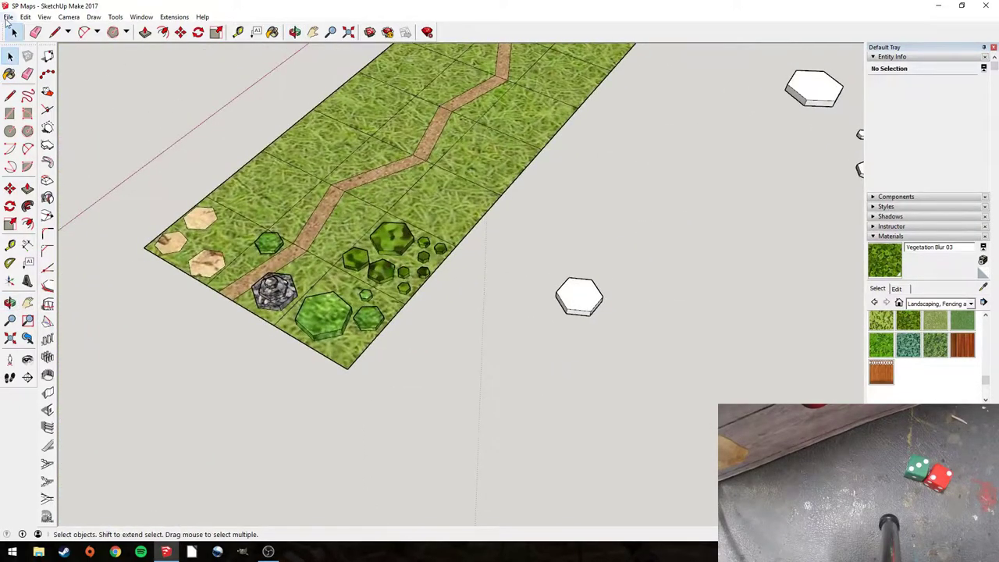
click(7, 17)
click(25, 55)
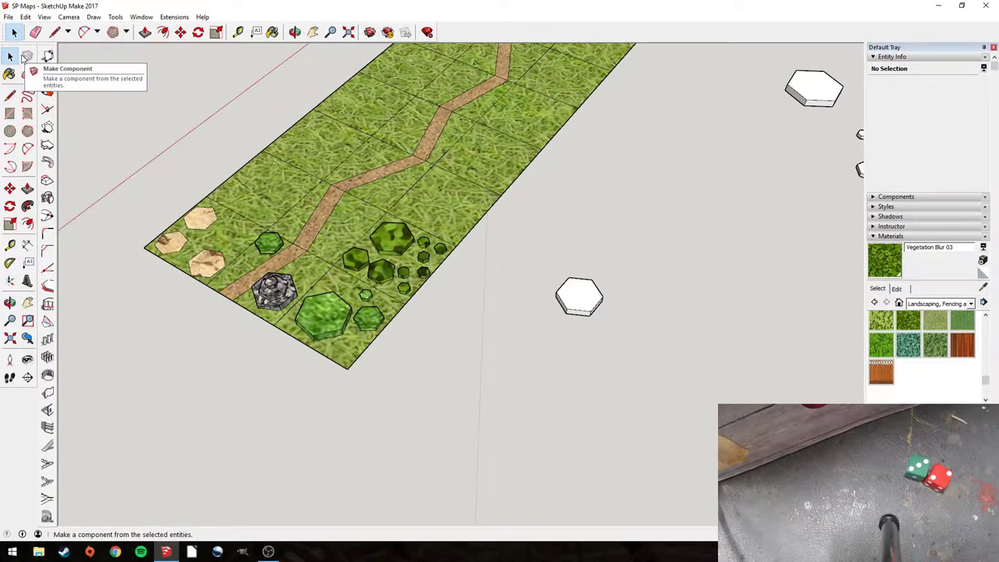
- Copy the small and medium light-green hexagons from the first row's corner tile to the second-row grass beside the sand path
middle_drag(234, 117, 327, 109)
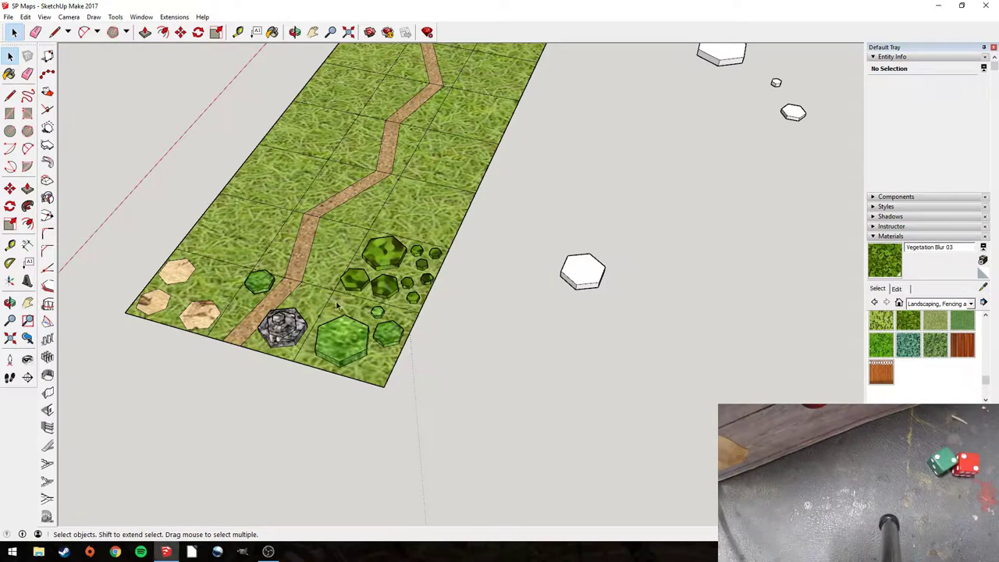
drag(400, 349, 378, 313)
key(ctrl+c)
key(ctrl+v)
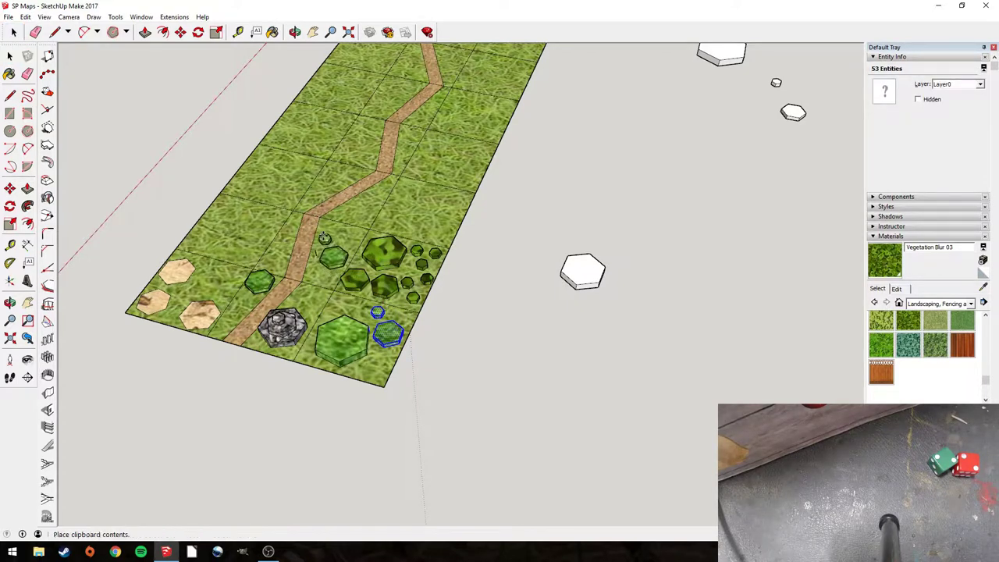
click(338, 267)
click(14, 32)
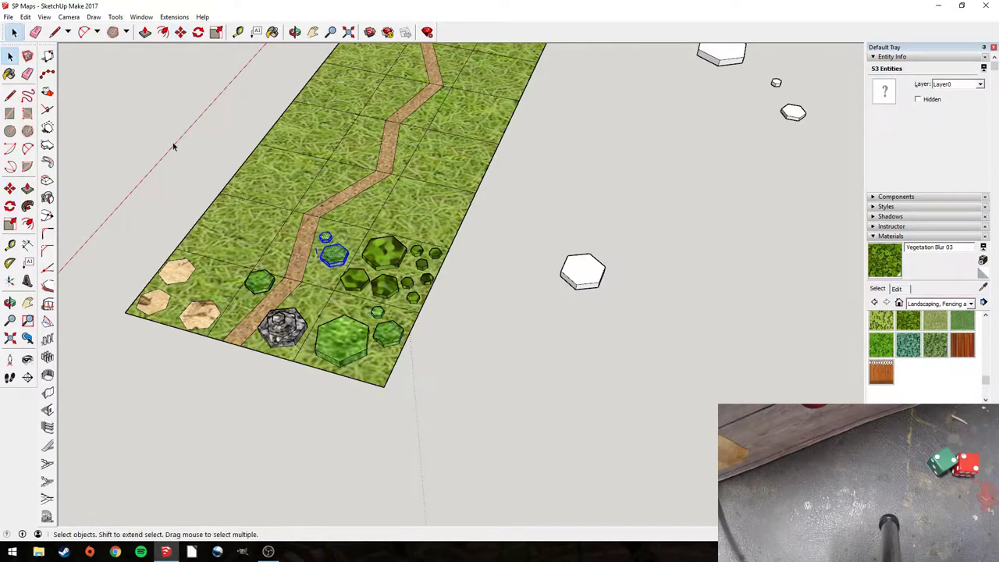
- Delete the stray edge beside the second-row medium hexagon and place copies of the small light-green hexagon on both sides of the sand path there
click(405, 273)
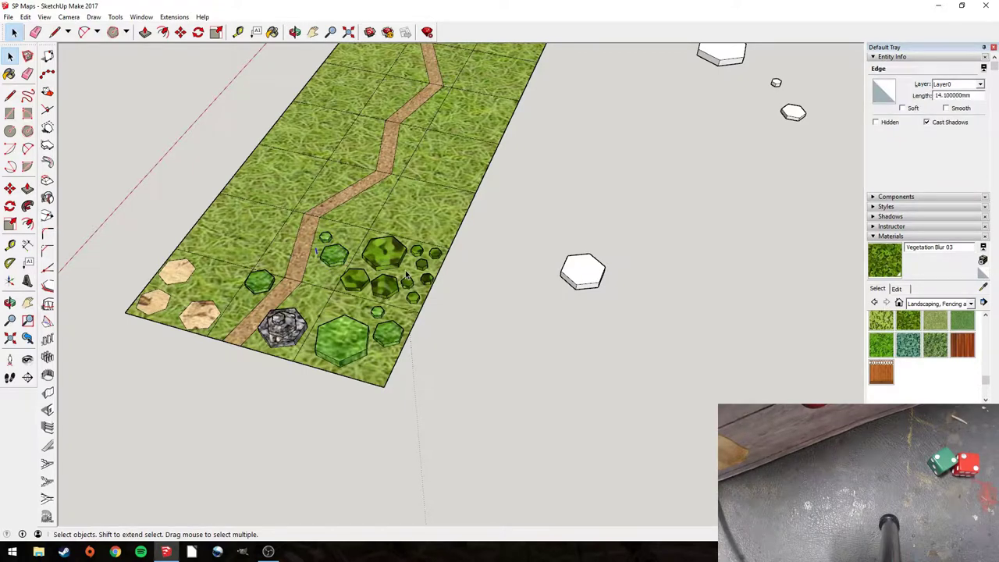
click(419, 312)
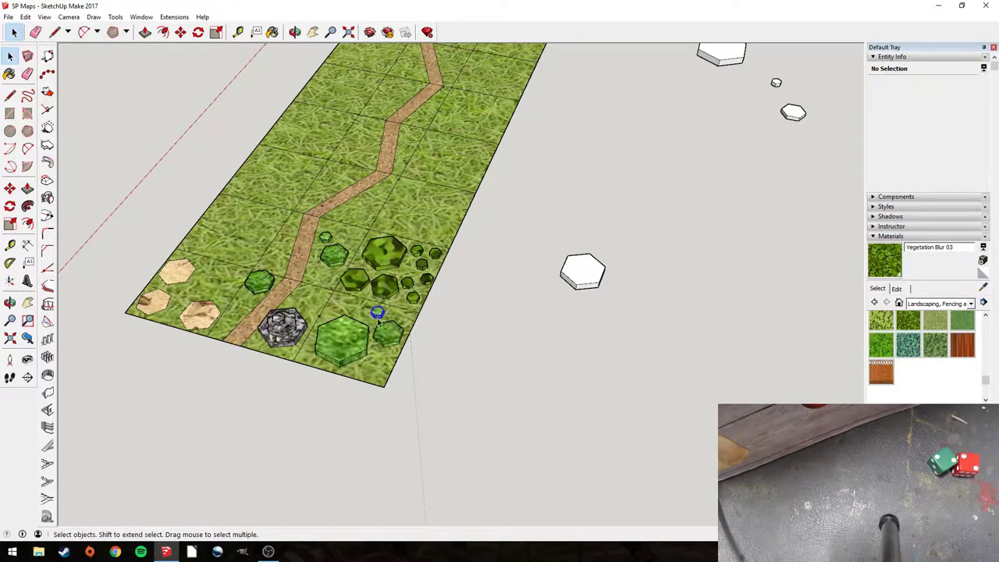
triple_click(374, 313)
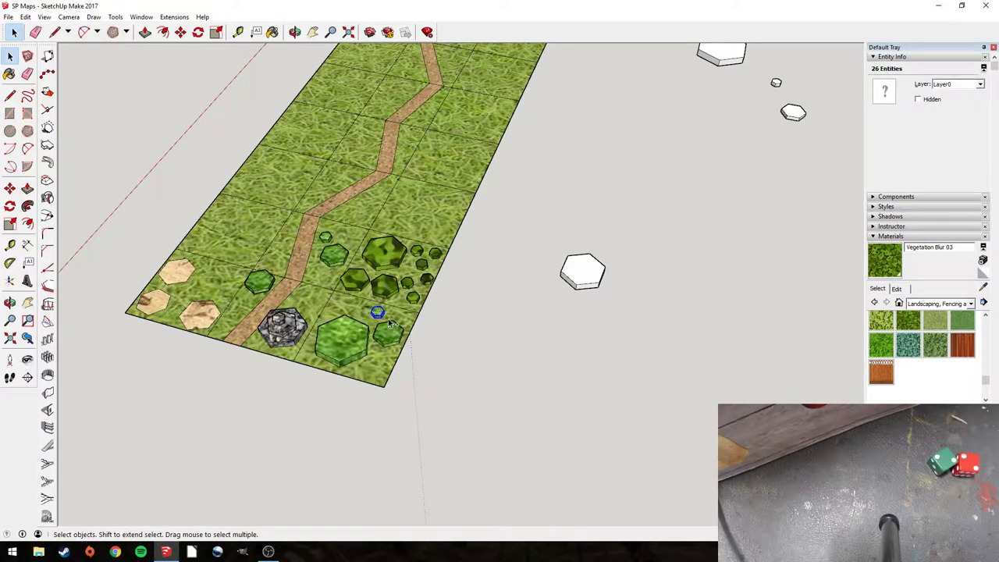
key(ctrl+c)
key(ctrl+v)
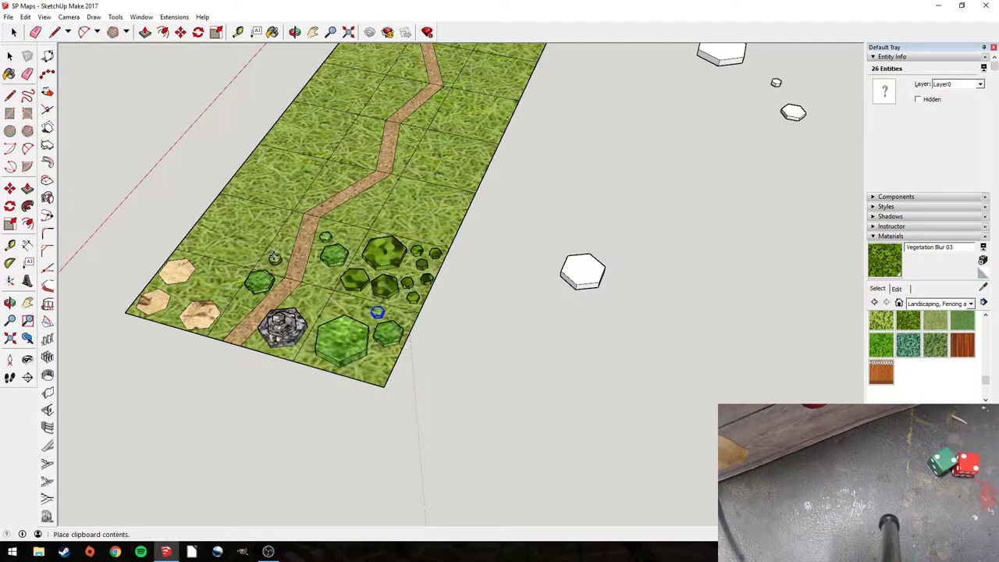
click(287, 236)
click(13, 32)
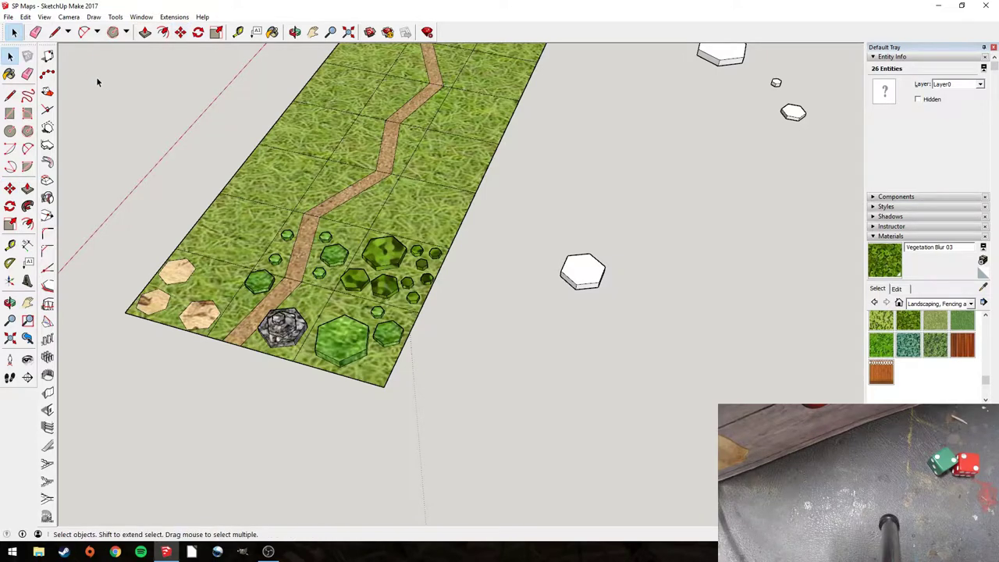
- Save the map model with the new small light-green hexagons beside the path
click(8, 16)
click(32, 58)
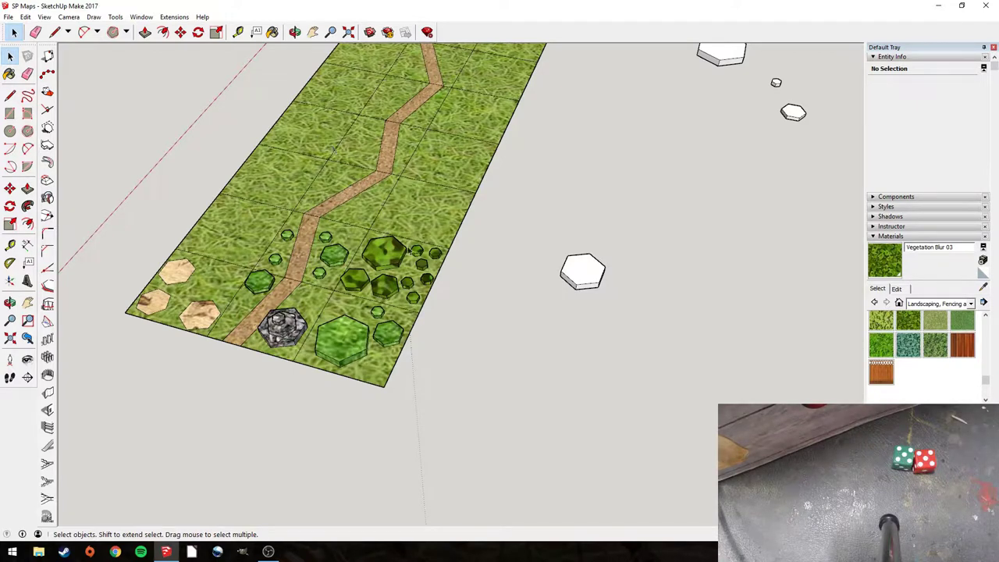
- Copy the whole stacked rock hexagon from the first row onto the outer second-row tile behind the bark hexagons
drag(219, 285, 161, 210)
drag(294, 338, 303, 357)
drag(259, 304, 313, 361)
drag(255, 308, 316, 358)
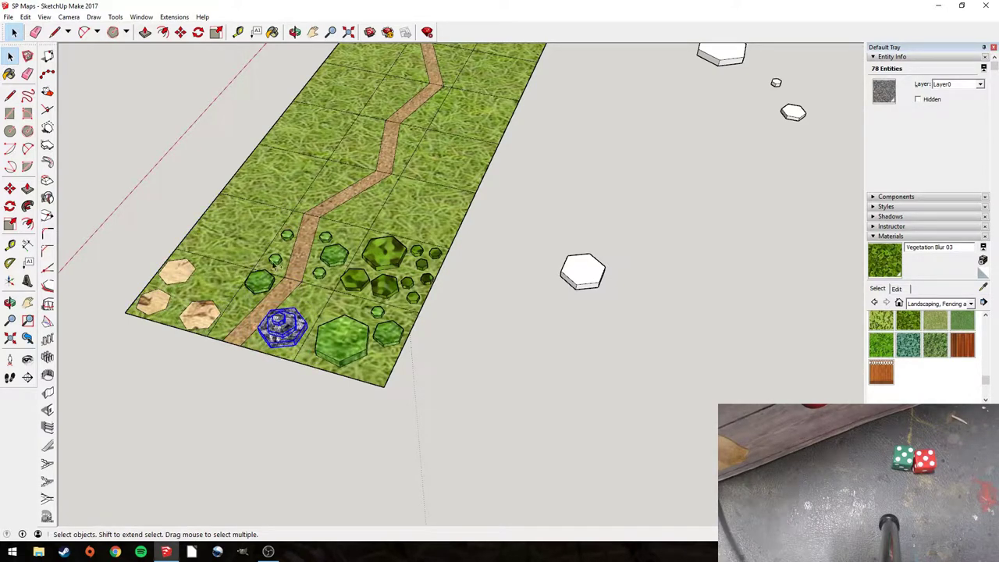
key(ctrl+v)
scroll(229, 223, up, 2)
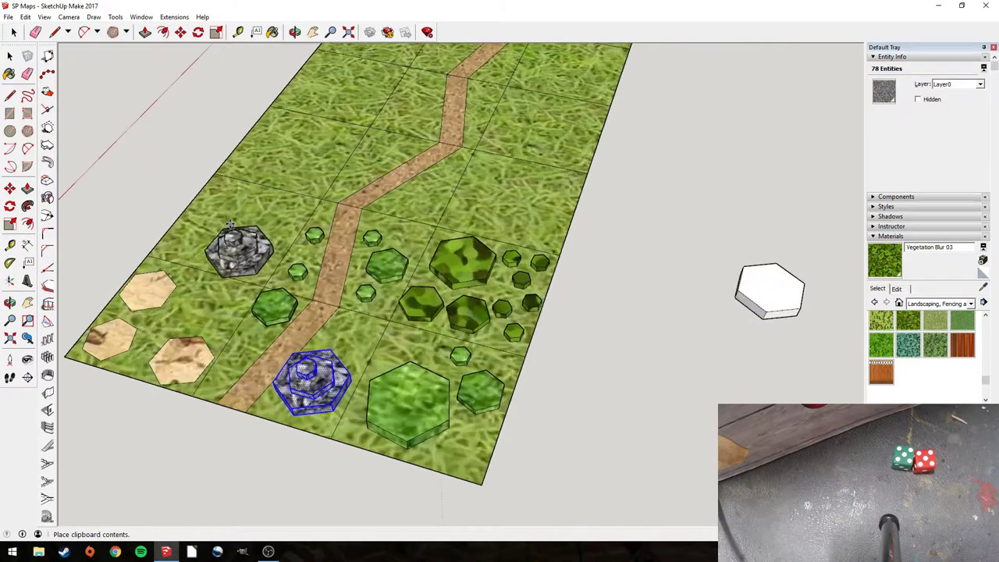
scroll(229, 223, up, 2)
click(216, 183)
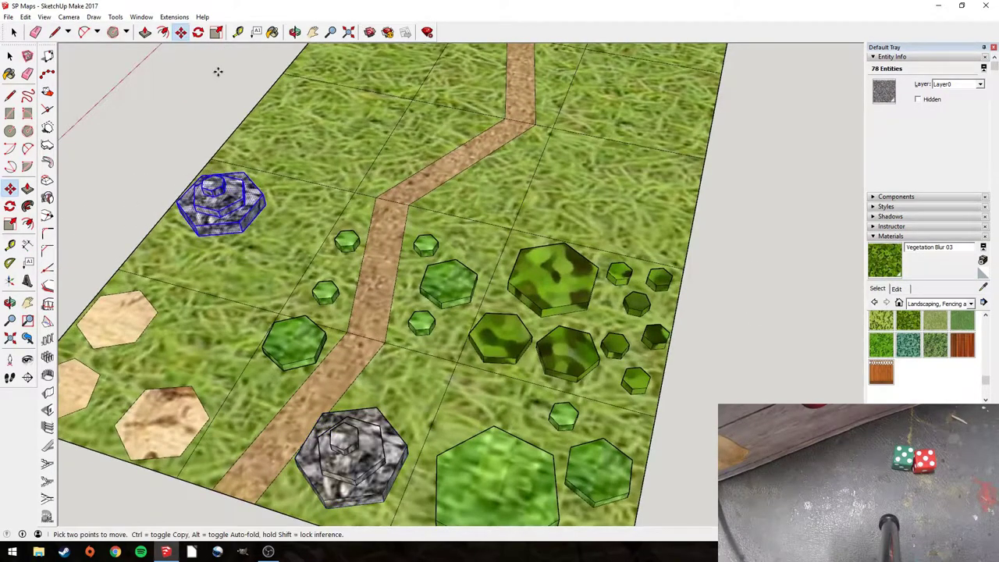
- Try rotating the copied rock stack about a point outside the map edge and undo the rotation
click(198, 32)
click(184, 151)
click(235, 157)
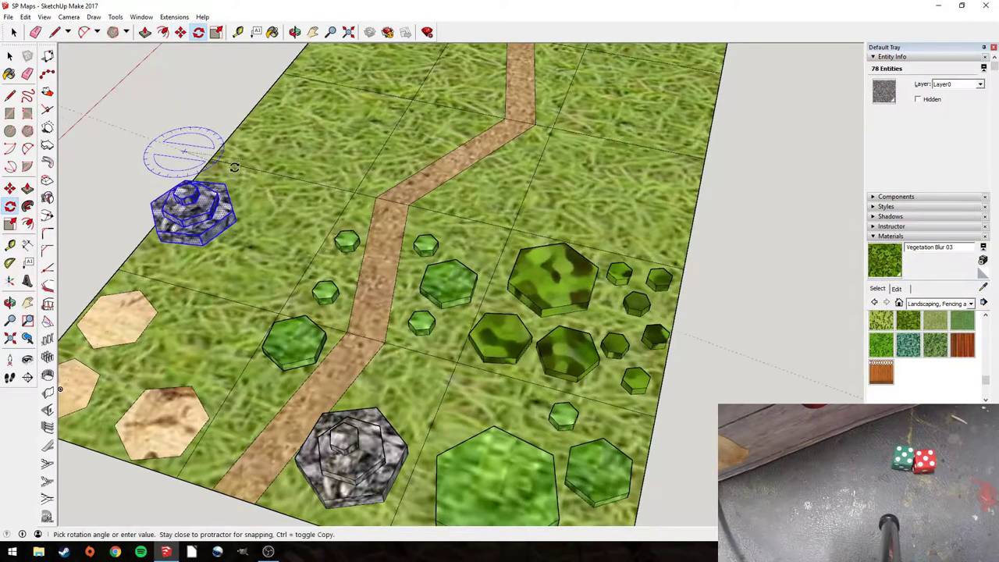
click(233, 168)
click(181, 32)
click(178, 248)
key(ctrl+z)
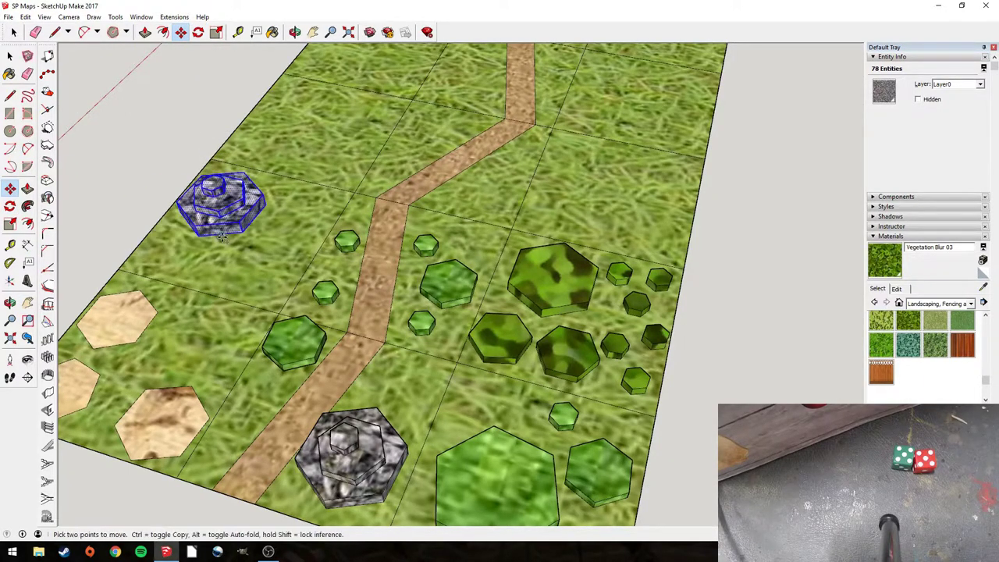
- Rotate the copied rock stack slightly about a point on the grass of its own tile, shifting it in from the map edge
click(195, 32)
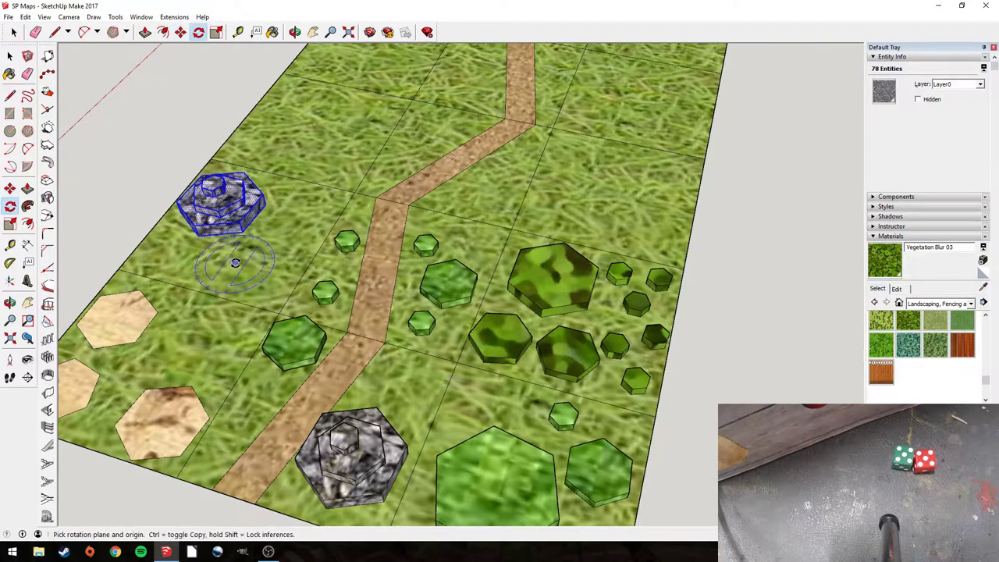
click(236, 263)
click(274, 253)
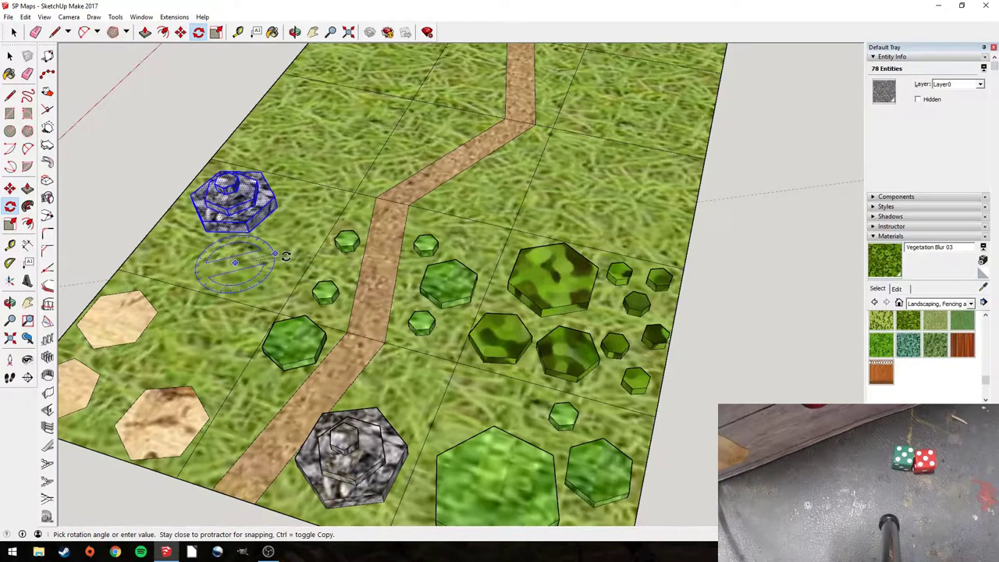
click(287, 256)
key(space)
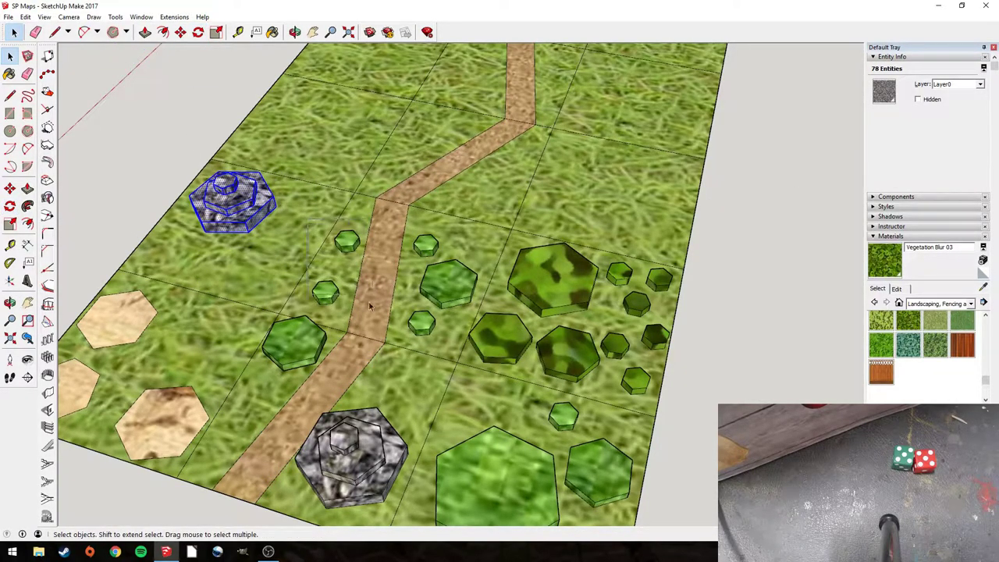
- Copy the two small light-green hexagons beside the sand path to the grass next to the second-row rock stack
drag(375, 311, 372, 309)
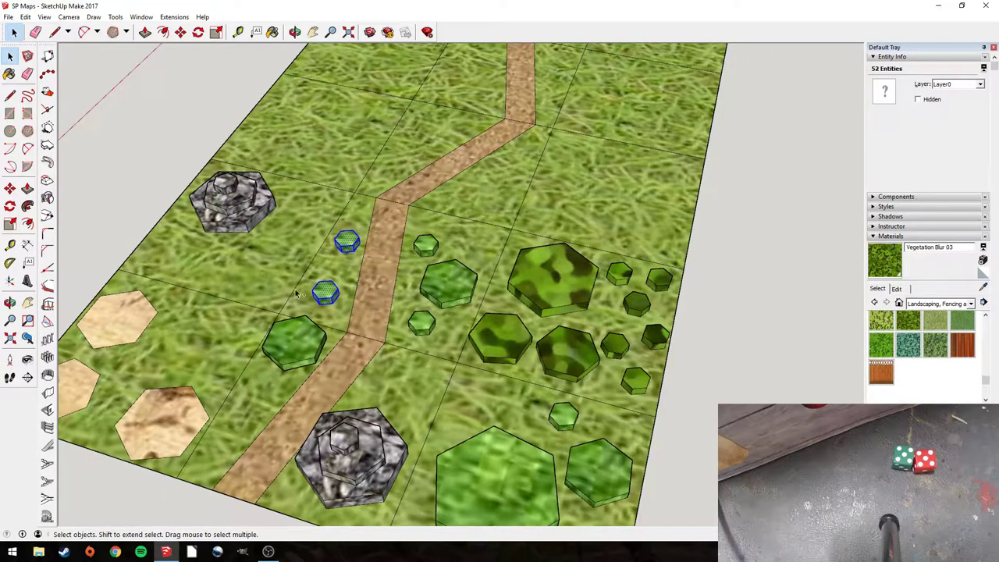
key(ctrl+v)
click(291, 188)
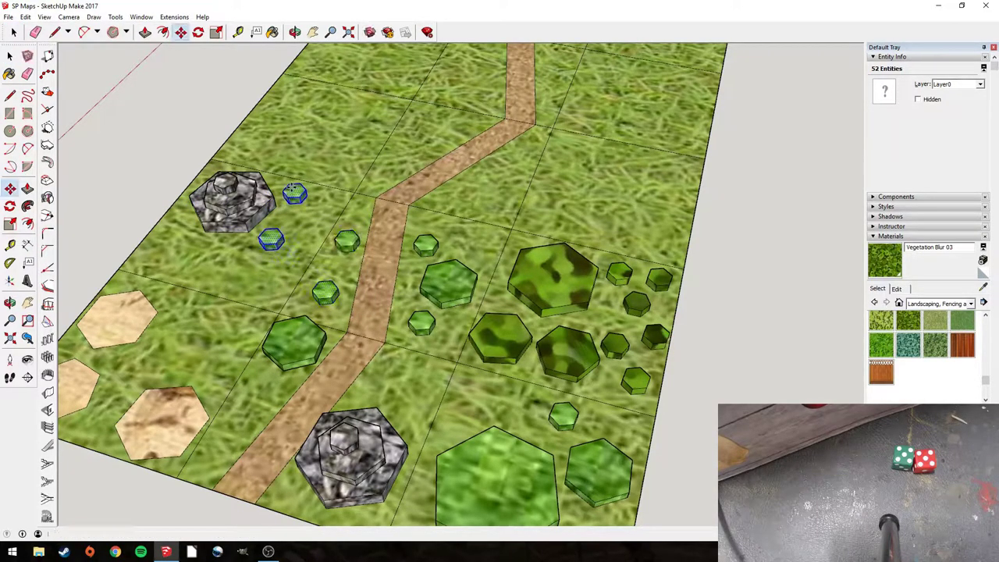
click(291, 187)
key(space)
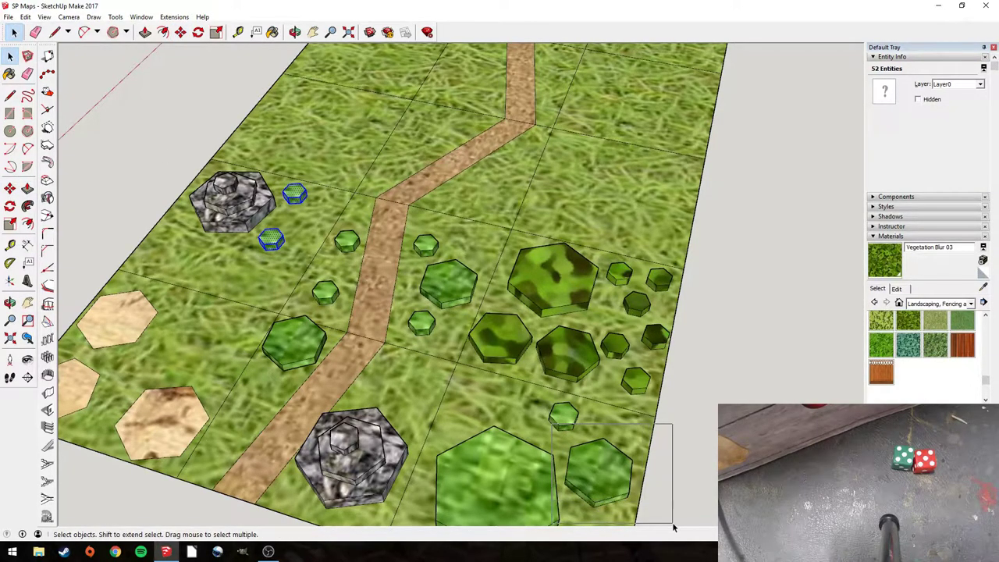
- Copy the corner tile's medium light-green hexagon next to the second-row rock stack and delete the stray edges pasted with it
click(622, 487)
key(ctrl+v)
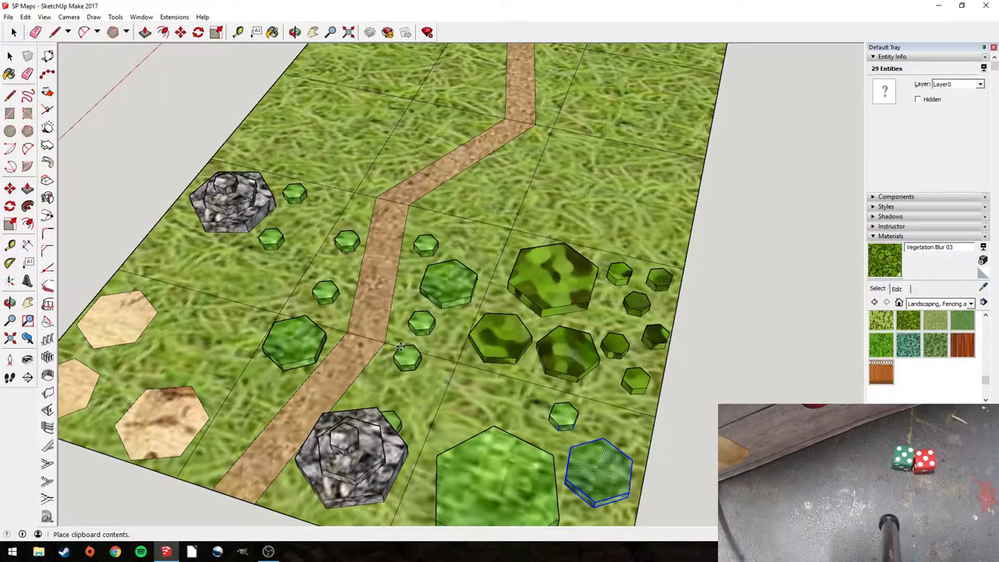
key(Escape)
key(ctrl+v)
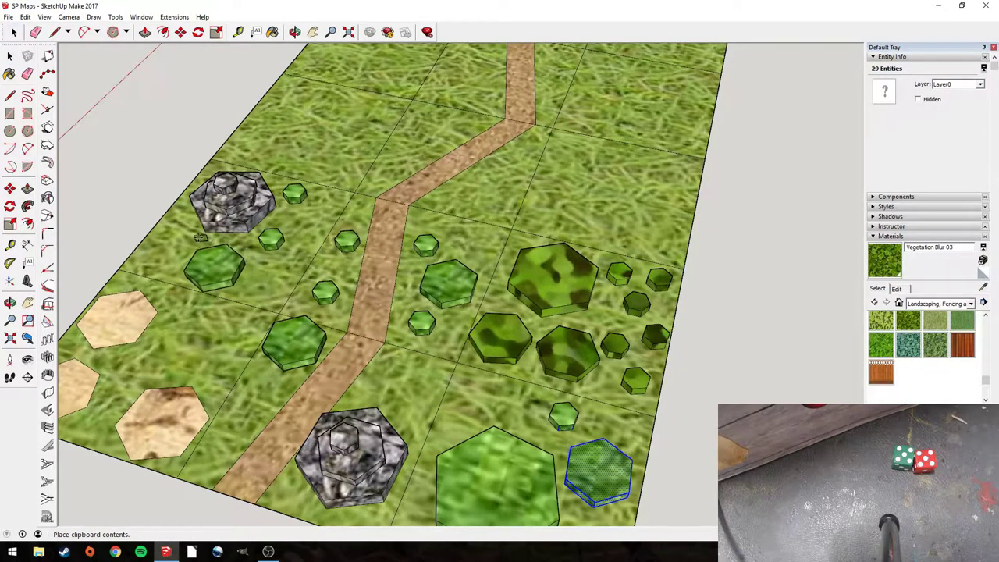
click(190, 233)
key(space)
drag(198, 241, 200, 242)
key(Delete)
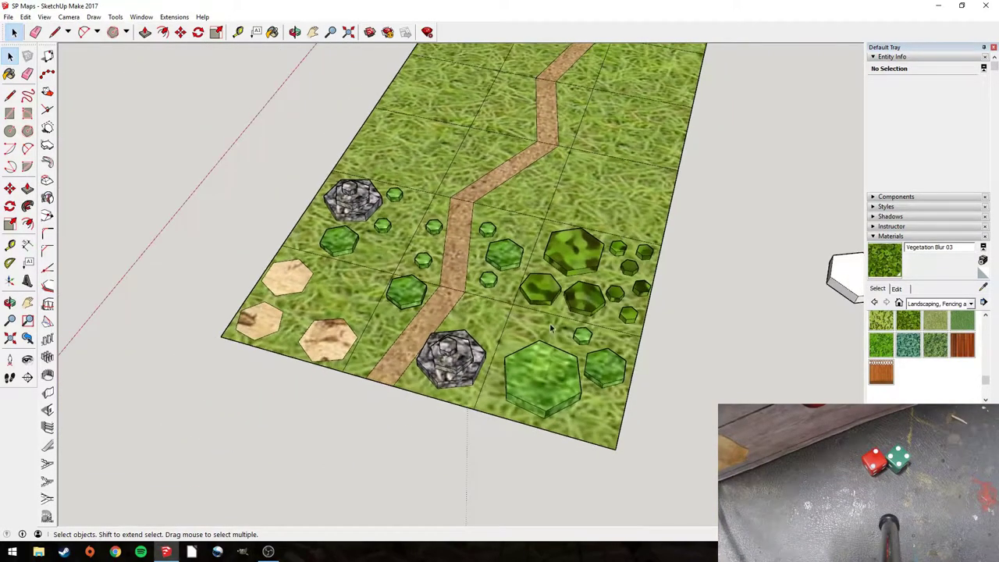
- Try placing two copies of the corner tile's medium and small light-green hexagons on the outer third-row tile
middle_drag(612, 198, 773, 390)
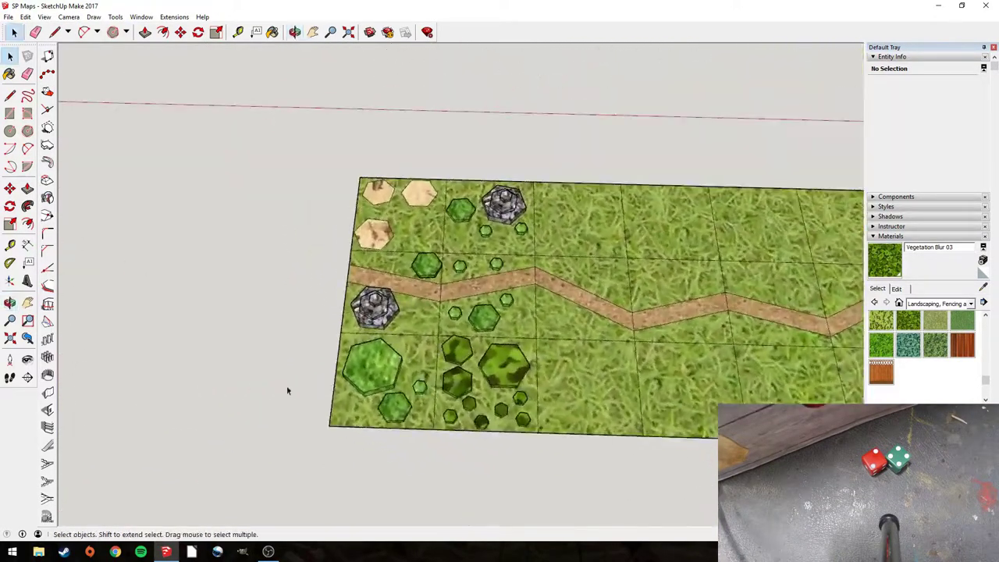
middle_drag(285, 390, 281, 346)
scroll(353, 315, up, 4)
scroll(352, 315, down, 2)
middle_drag(410, 290, 323, 290)
scroll(379, 292, up, 3)
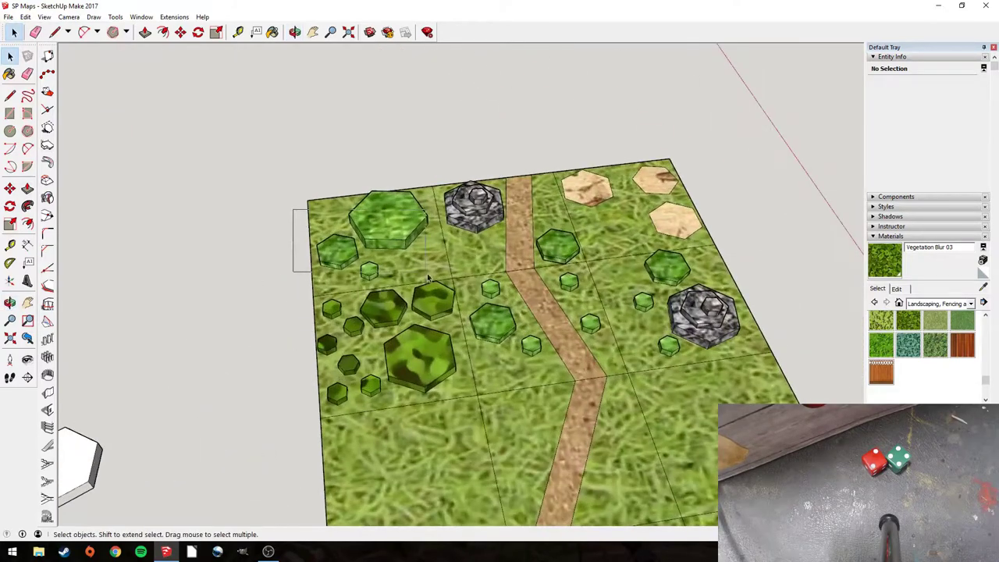
key(ctrl+a)
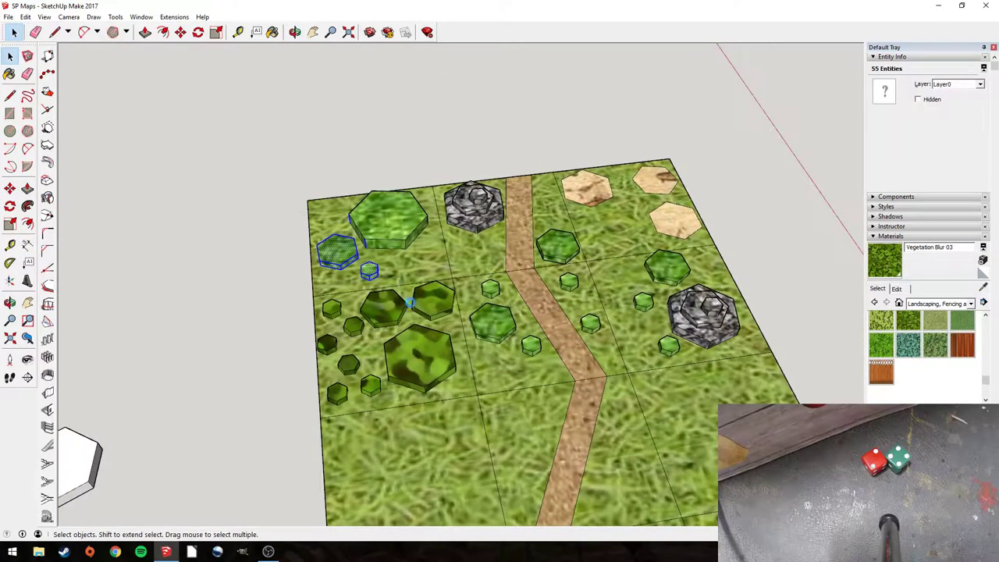
key(ctrl+v)
click(475, 460)
scroll(475, 461, down, 2)
key(ctrl+v)
middle_click(429, 488)
middle_click(429, 489)
scroll(484, 300, up, 2)
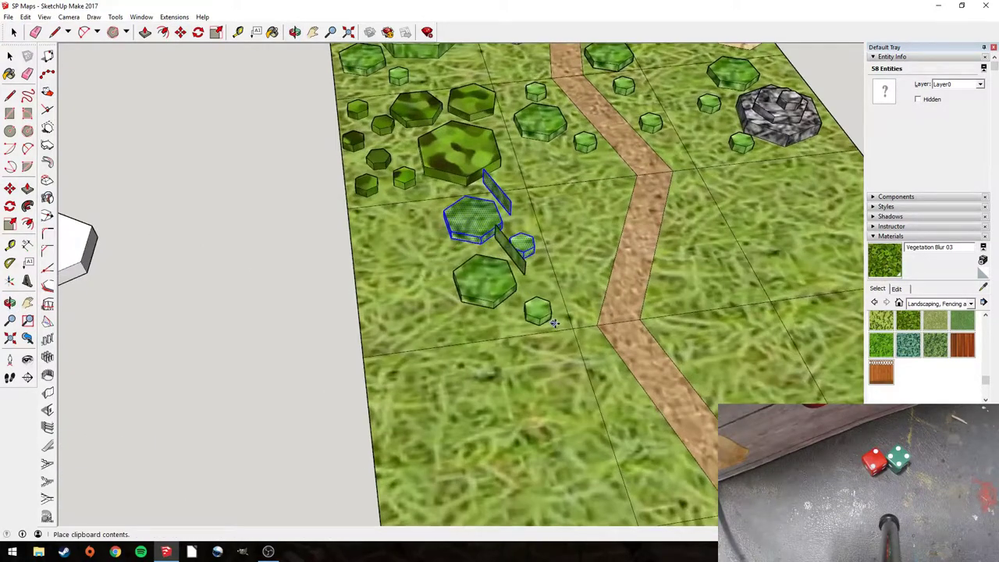
click(590, 394)
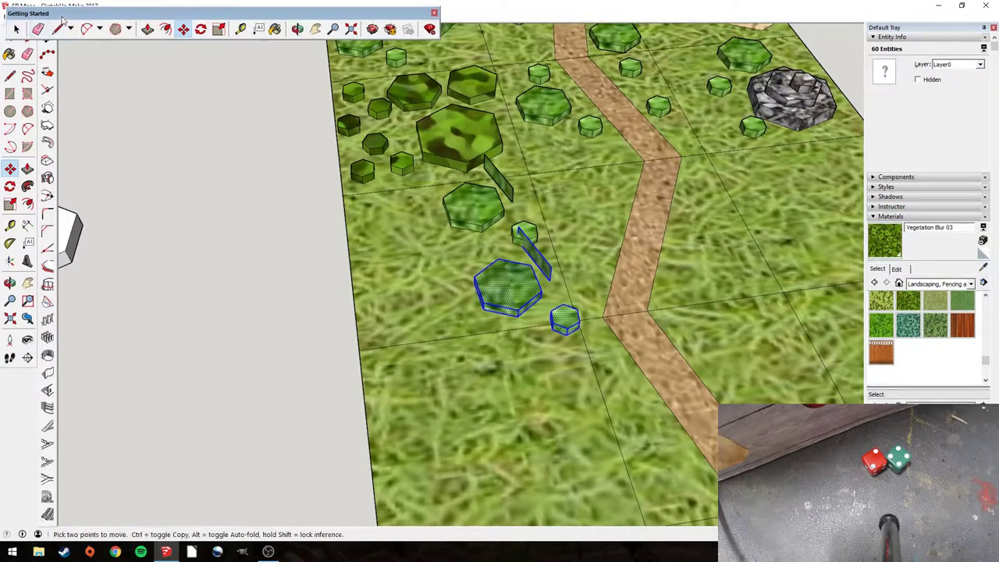
- Try deleting the small hexagon of the second pasted pair, and undo the deletion and that paste
double_click(61, 14)
click(15, 32)
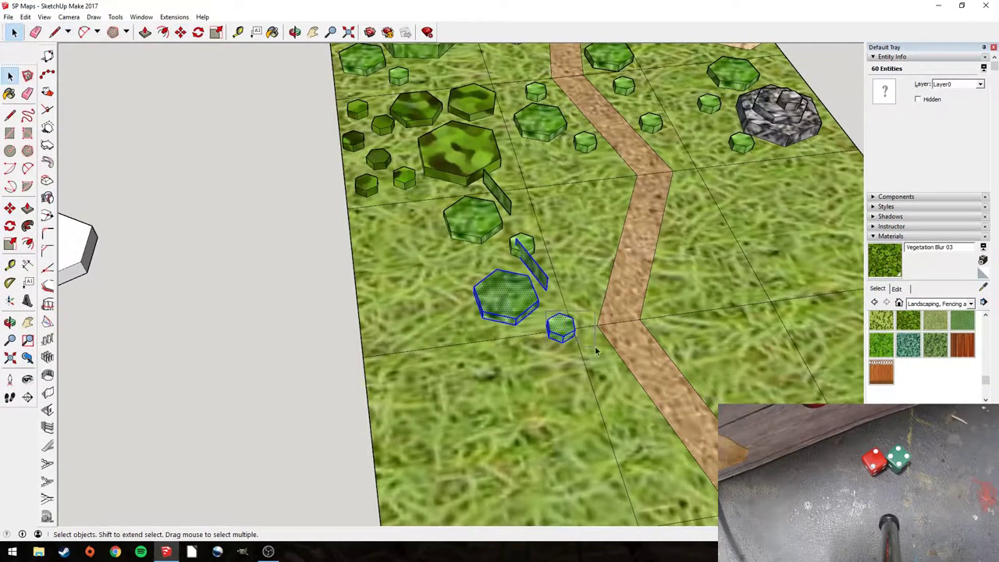
drag(595, 350, 591, 358)
key(Delete)
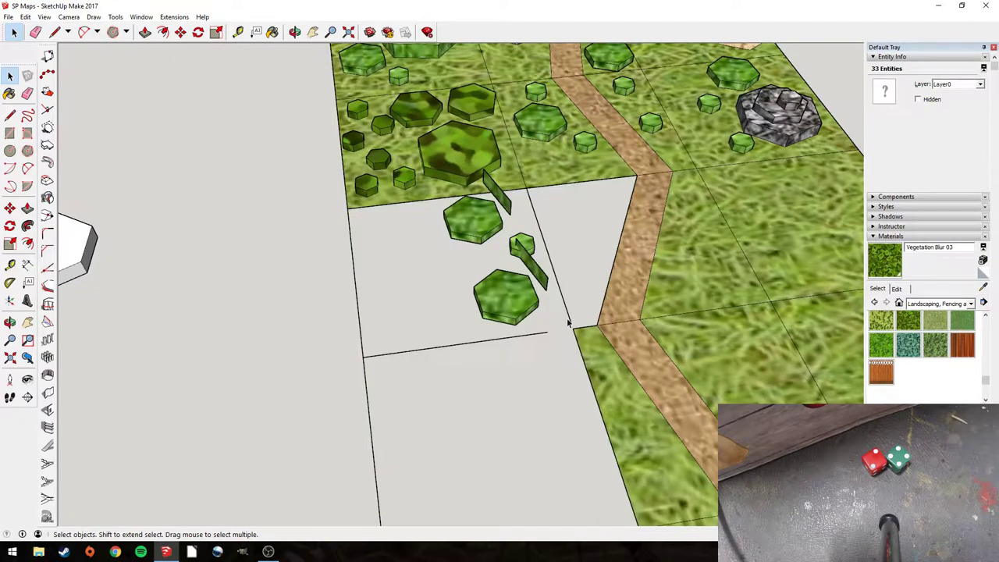
key(ctrl+z)
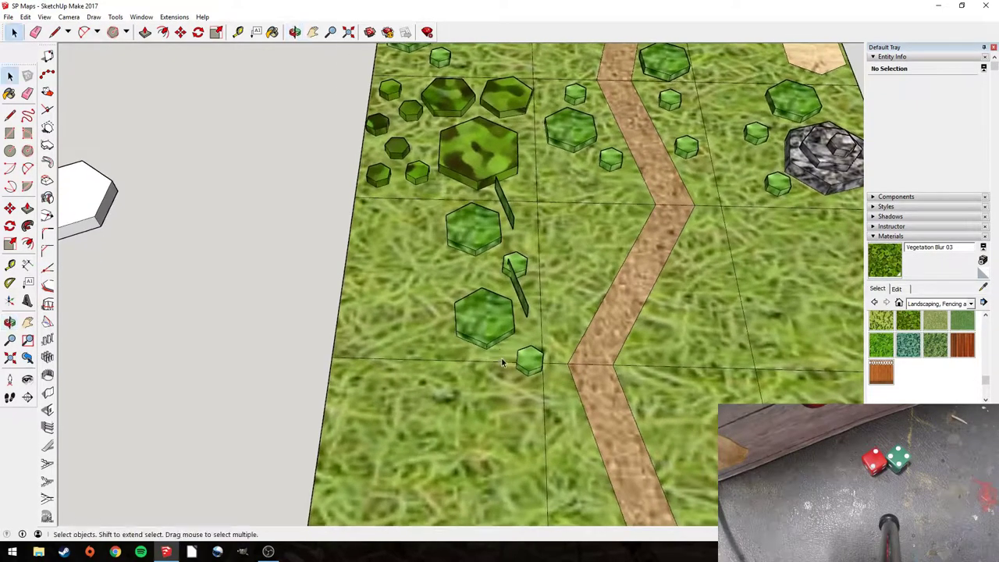
key(ctrl+z)
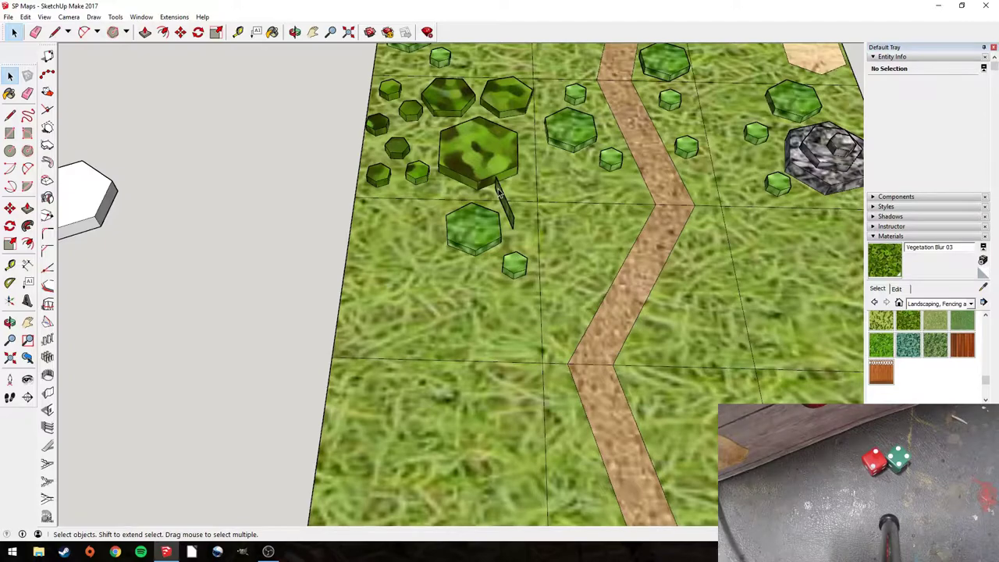
- Copy only the corner tile's medium light-green hexagon and place two copies on the outer third-row tile
scroll(461, 149, down, 4)
middle_drag(453, 139, 399, 310)
scroll(459, 265, up, 2)
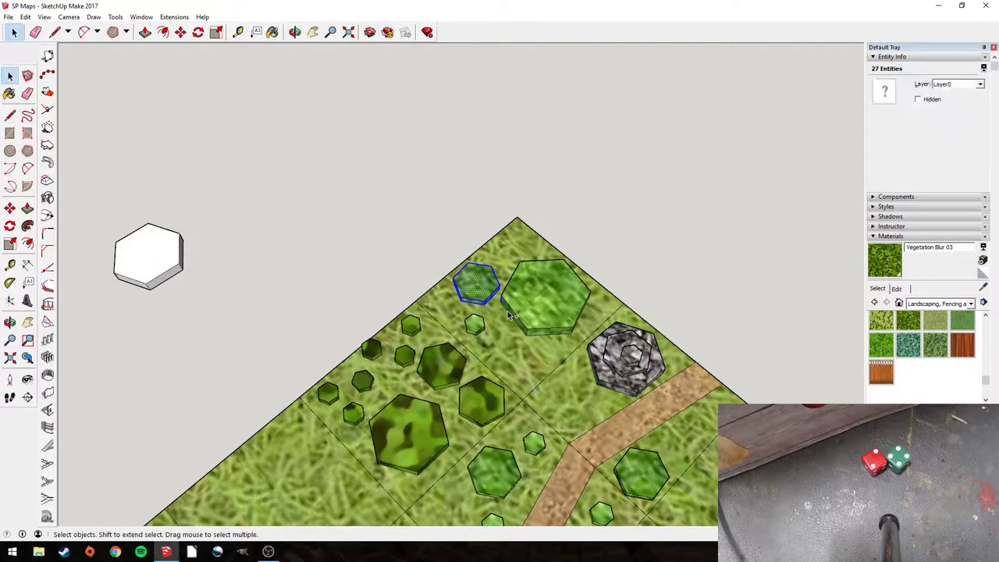
key(ctrl+c)
key(ctrl+v)
scroll(415, 356, down, 2)
middle_click(336, 463)
middle_click(335, 463)
scroll(313, 445, up, 2)
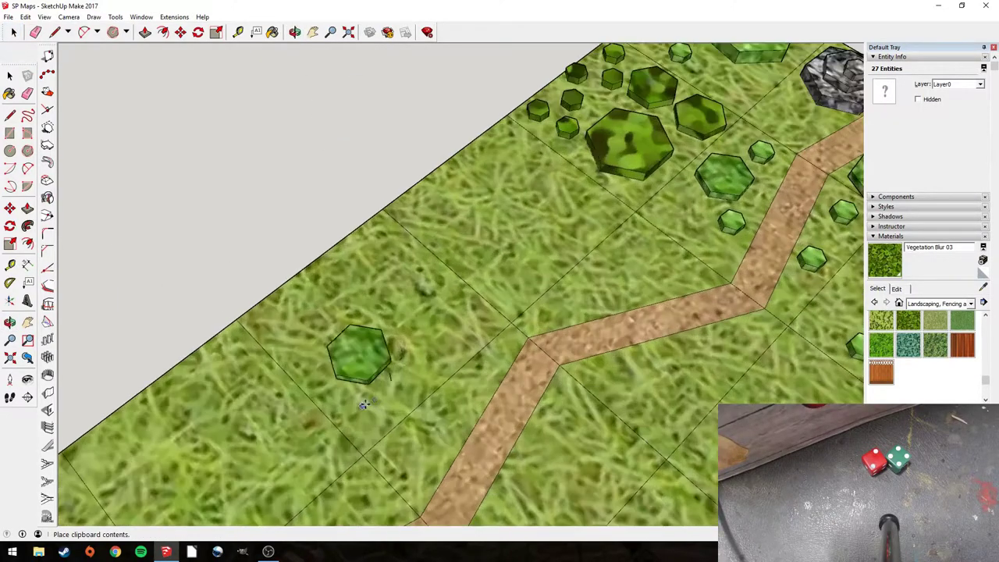
click(587, 248)
key(ctrl+v)
click(503, 283)
- Rotate the second medium hexagon copy on the third-row tile so its orientation differs from the first
click(198, 32)
click(506, 258)
click(582, 211)
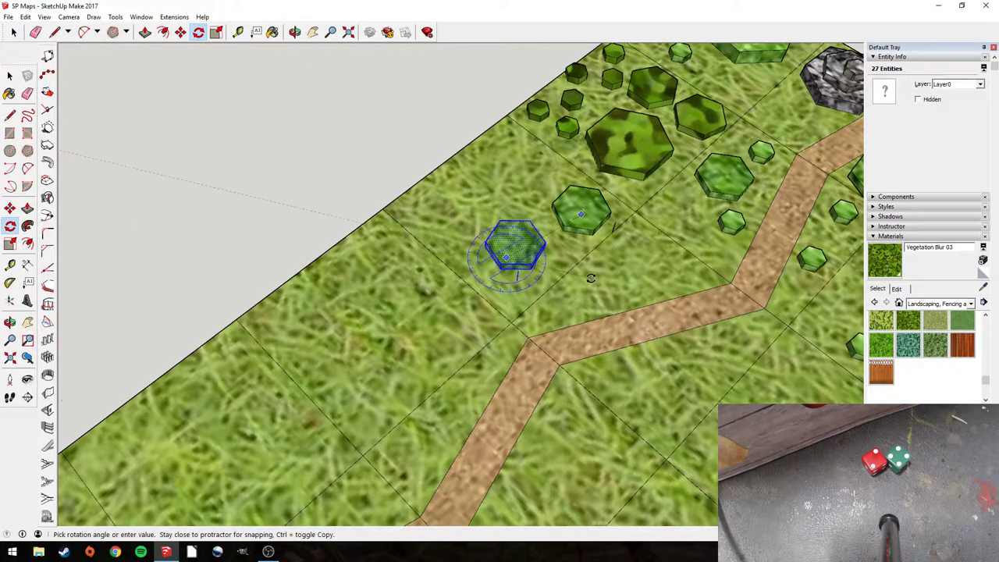
click(556, 309)
key(space)
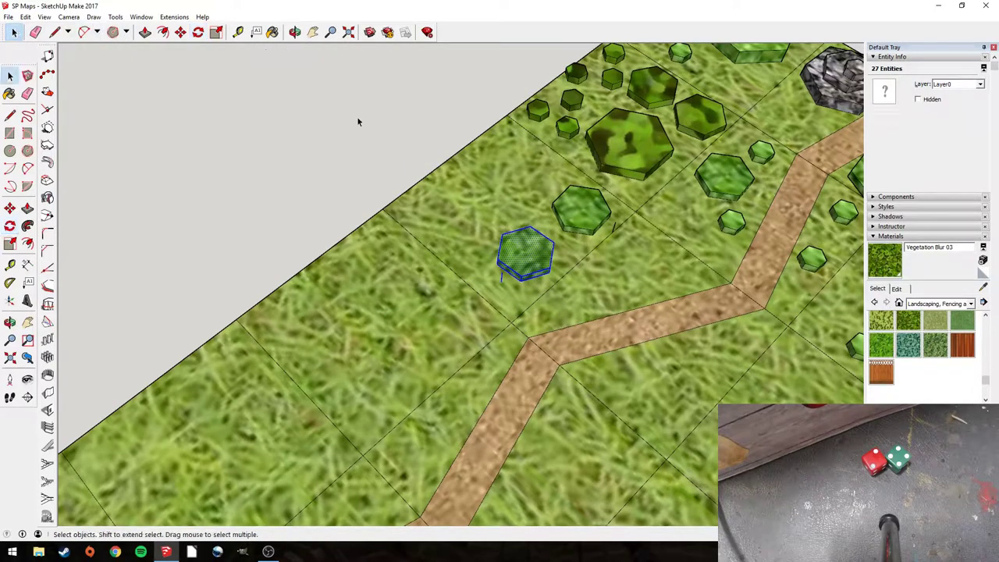
- Delete the stray edges pasted beside the two medium hexagons on the third-row tile
click(613, 230)
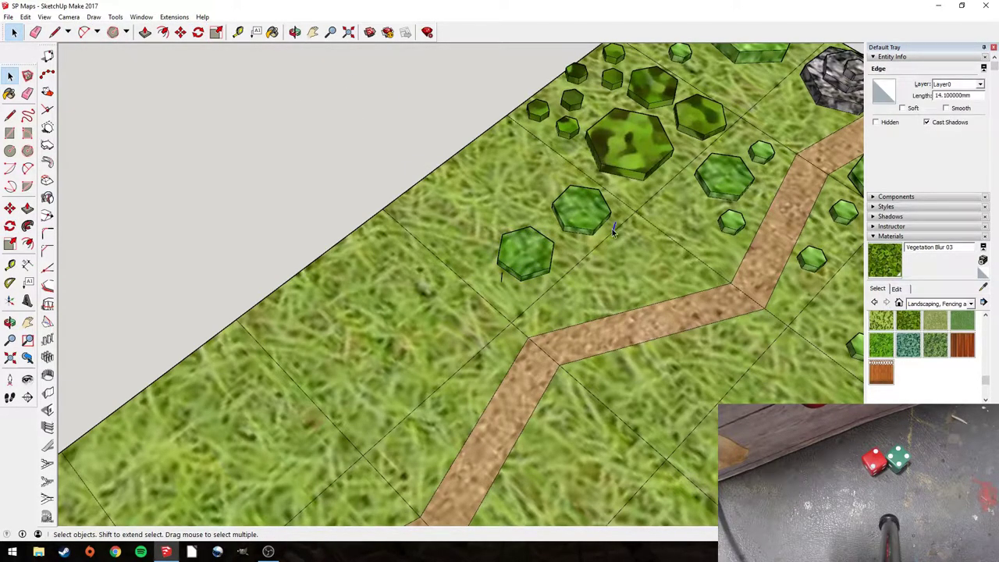
key(Escape)
middle_drag(526, 180, 735, 157)
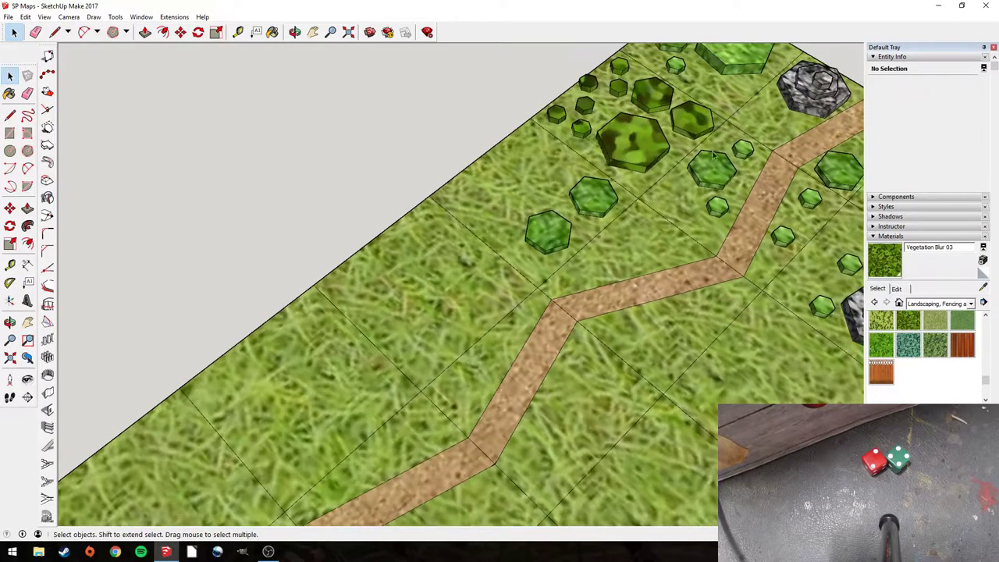
- Copy the small light-green hexagon across the path and place two copies on the outer third-row tile
drag(834, 221, 833, 222)
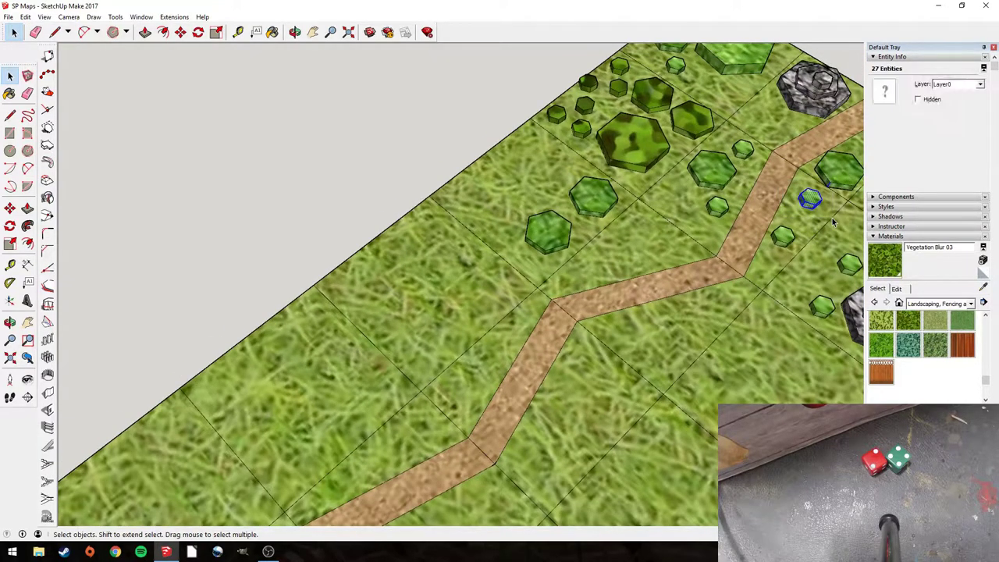
key(ctrl+v)
click(547, 195)
key(ctrl+v)
click(526, 152)
- Rotate the second small hexagon copy towards the outer edge of the third-row tile and delete the stray edge pasted with it
click(198, 32)
click(431, 132)
click(478, 121)
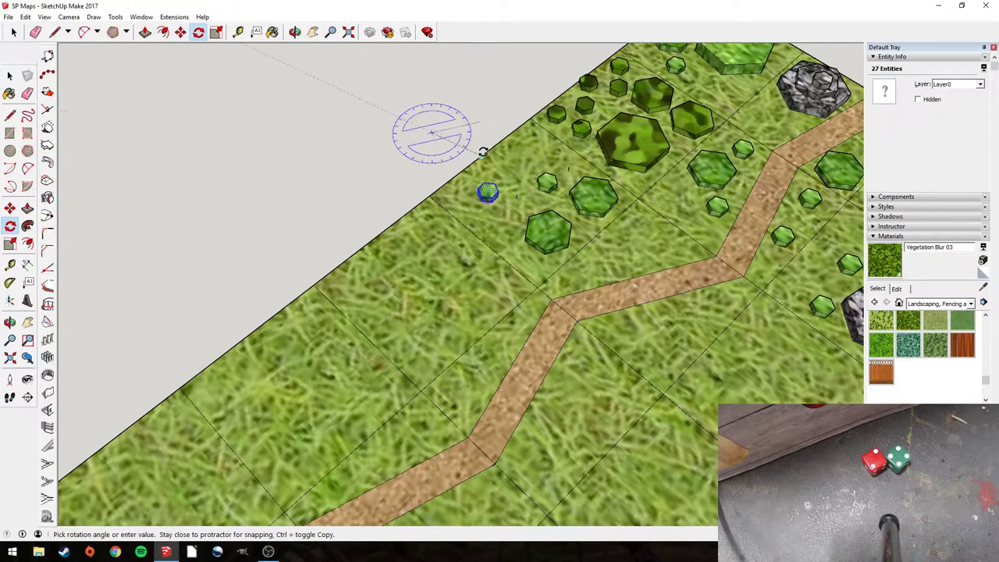
key(space)
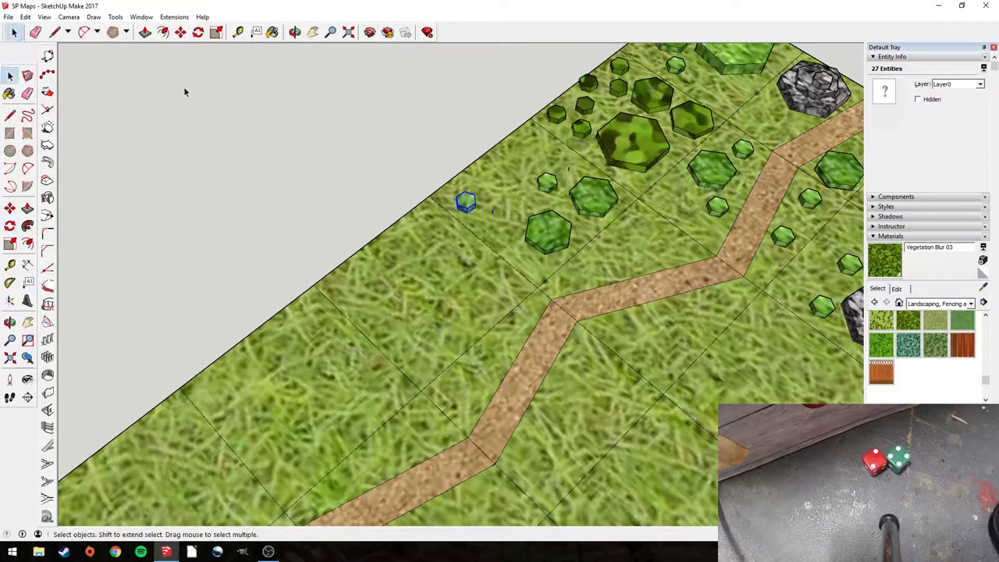
click(556, 249)
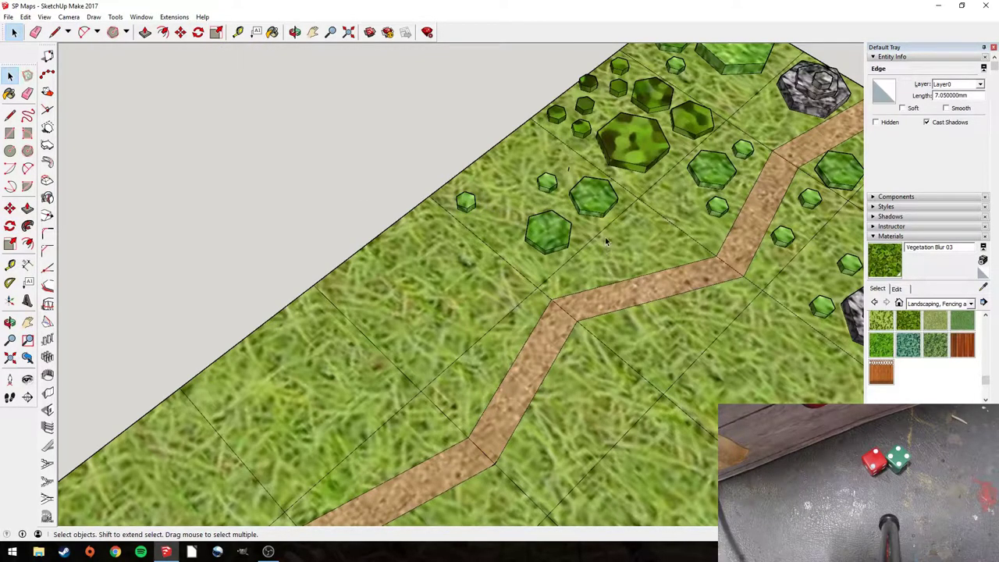
key(Delete)
scroll(605, 152, down, 4)
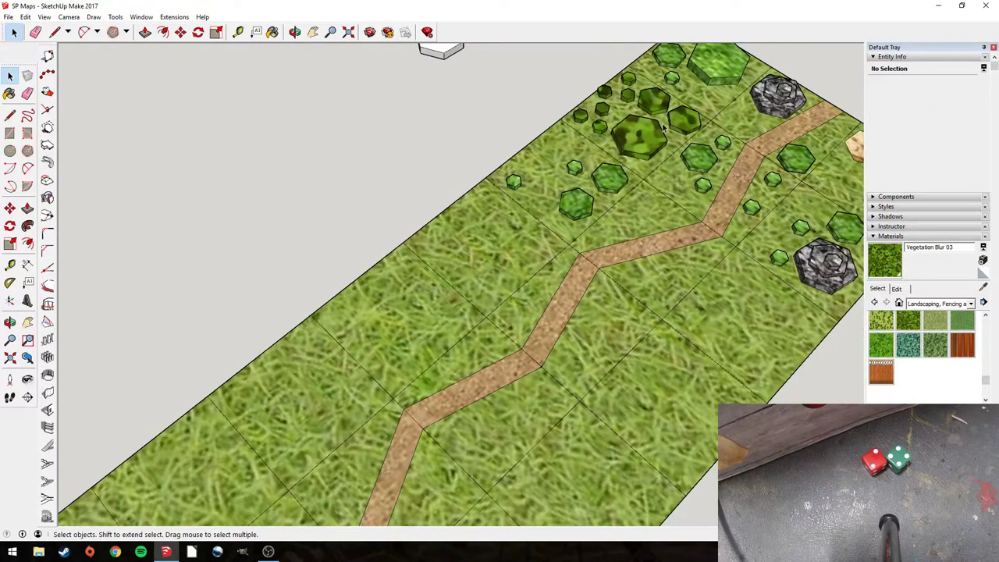
- Place a copy of the medium light-green hexagon from across the path between the two small ones and delete its stray edges
scroll(756, 162, up, 4)
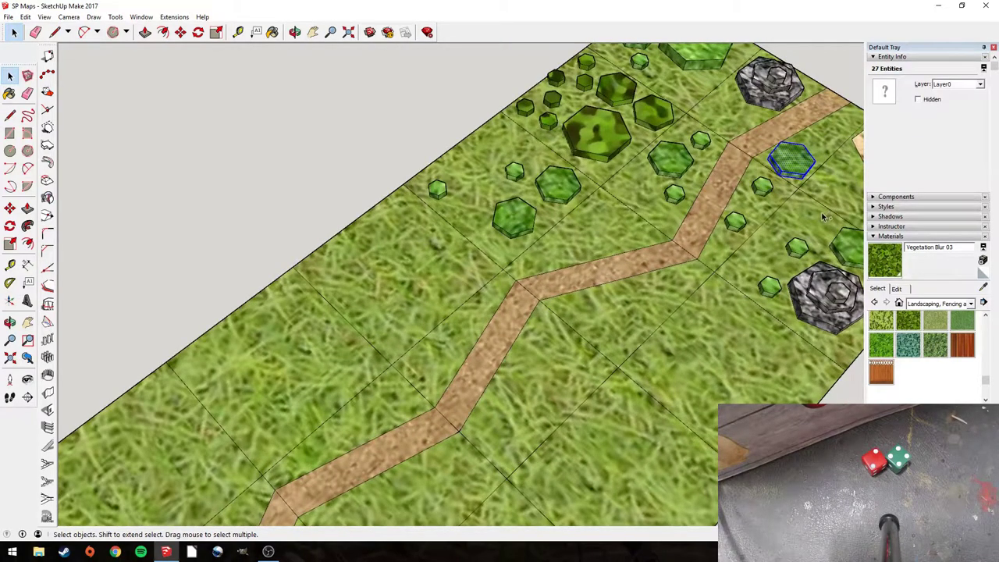
key(ctrl+v)
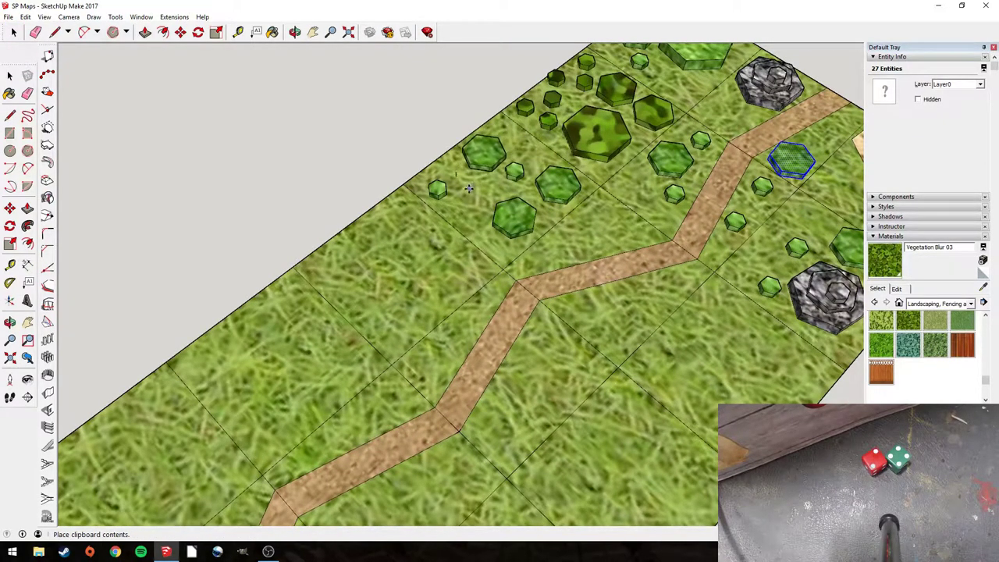
click(457, 195)
key(space)
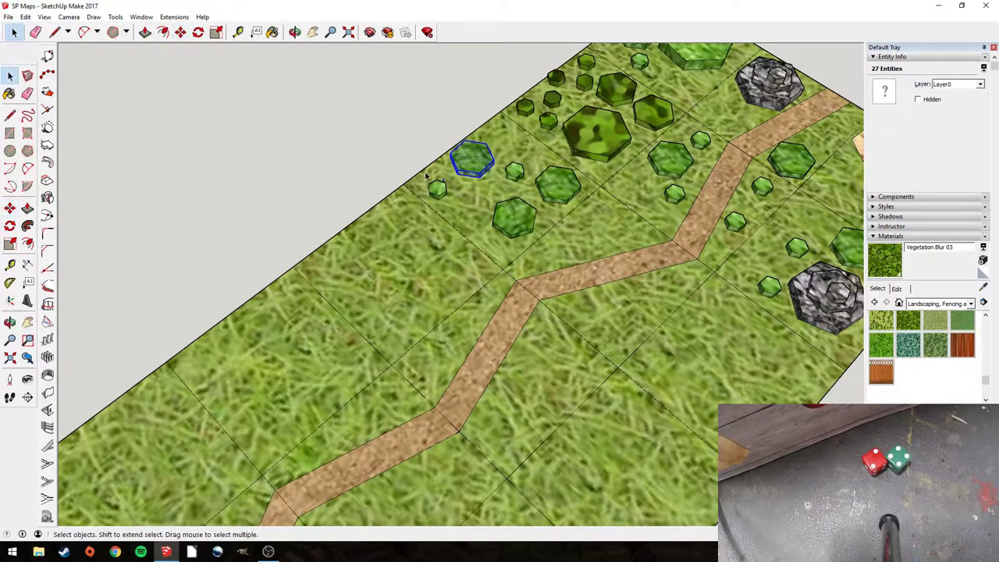
click(500, 200)
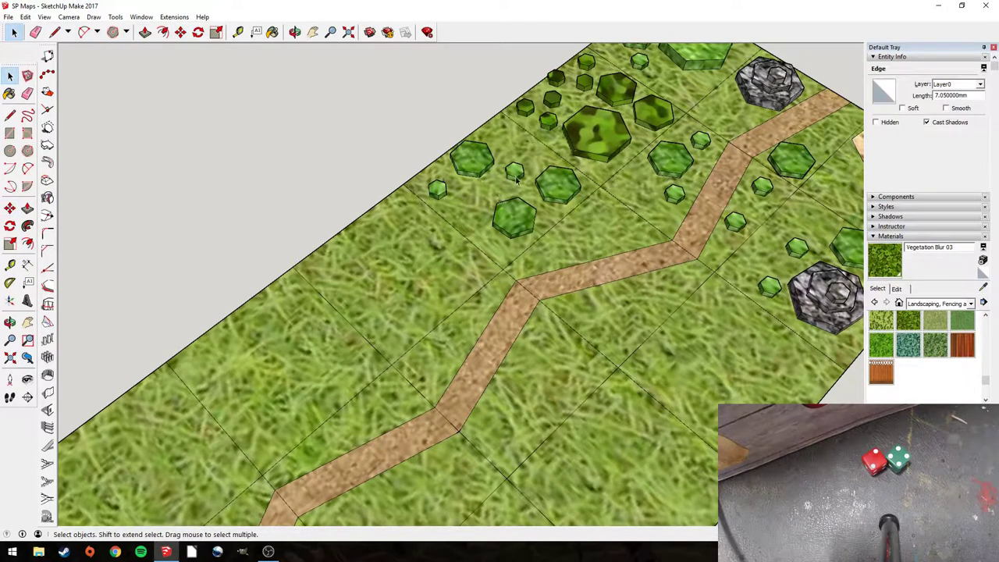
click(489, 201)
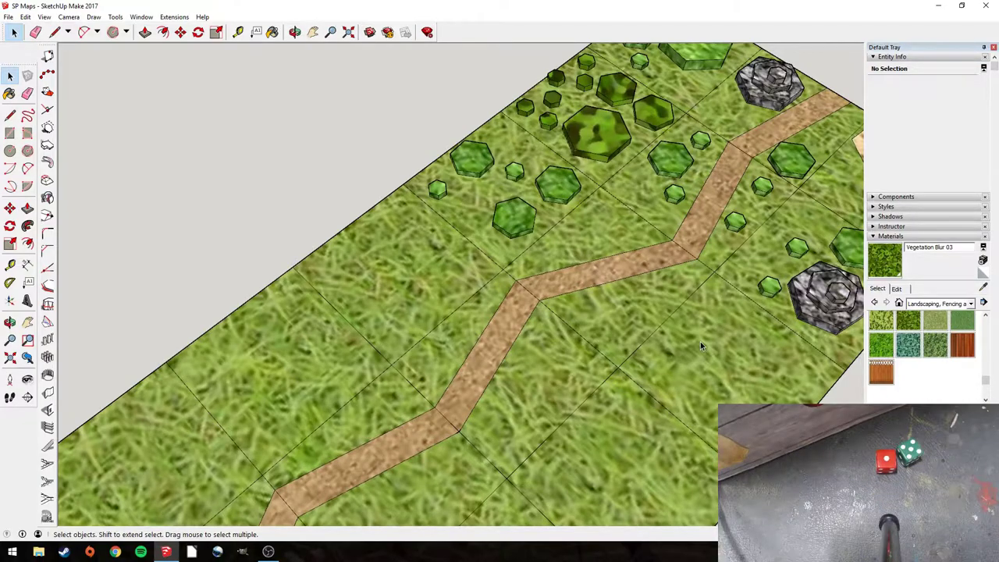
- Copy the second-row trio of one medium and two small light-green hexagons onto the outer third-row tile across the path
scroll(729, 313, down, 2)
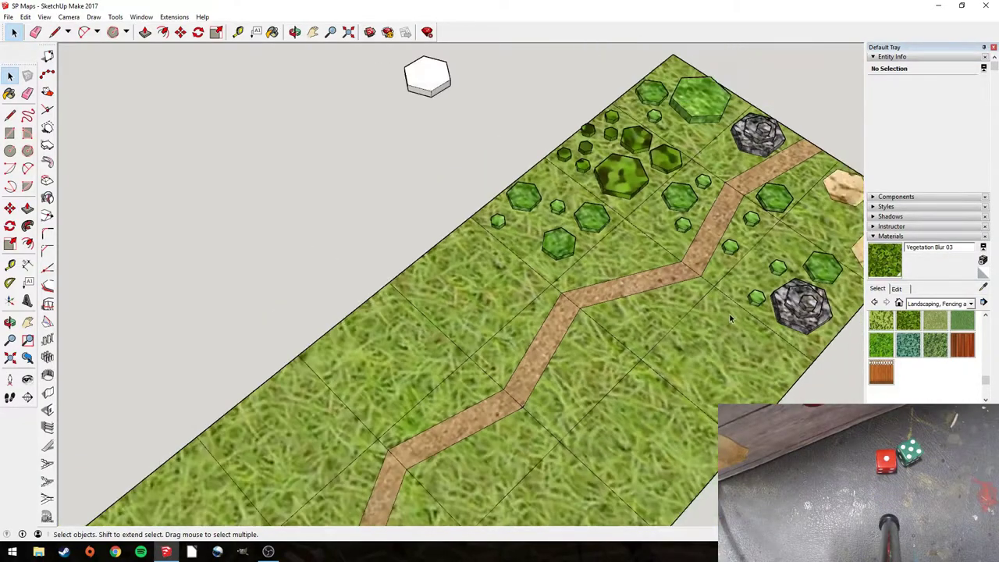
scroll(729, 313, down, 1)
middle_drag(725, 333, 302, 240)
scroll(526, 356, up, 2)
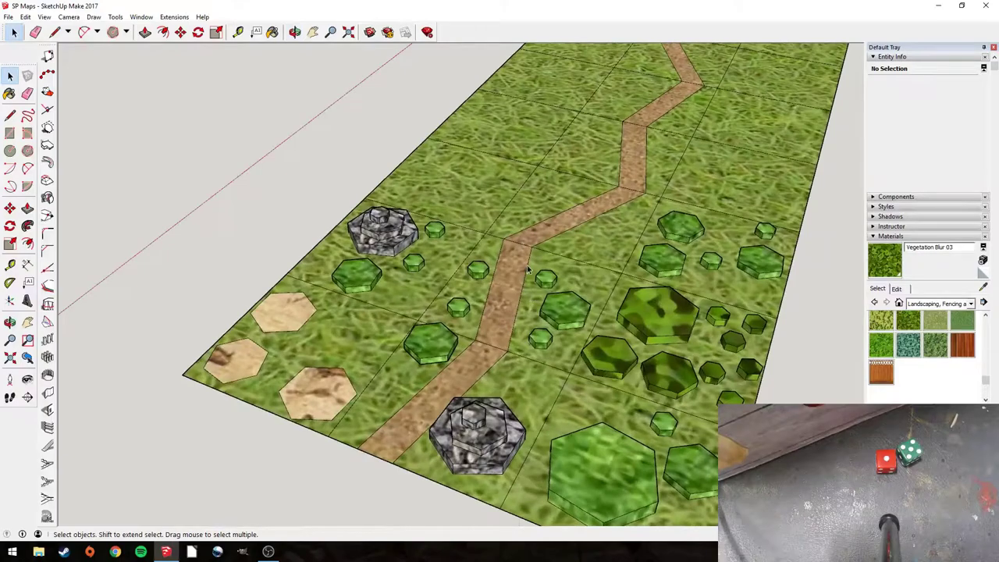
drag(598, 364, 598, 364)
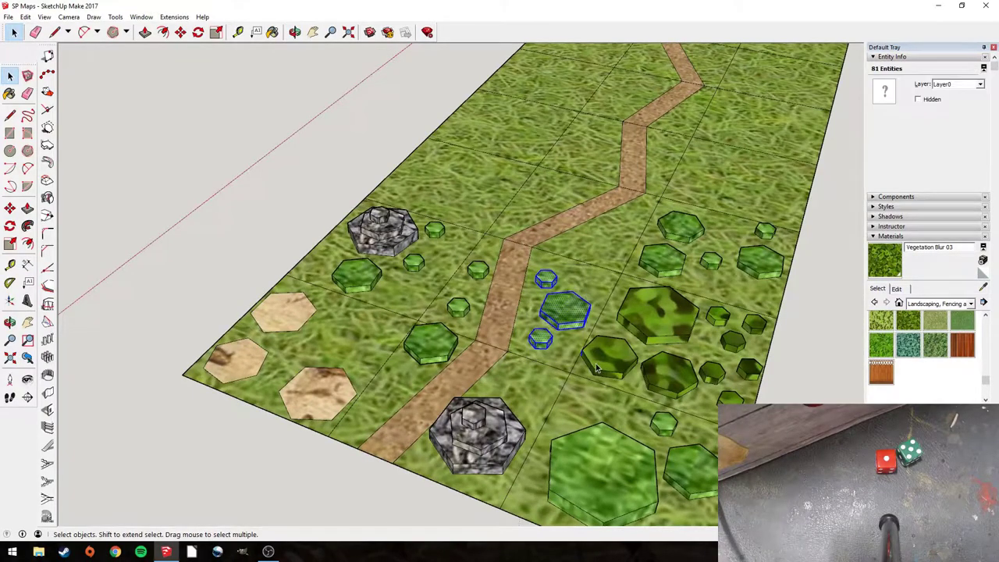
key(ctrl+c)
key(ctrl+v)
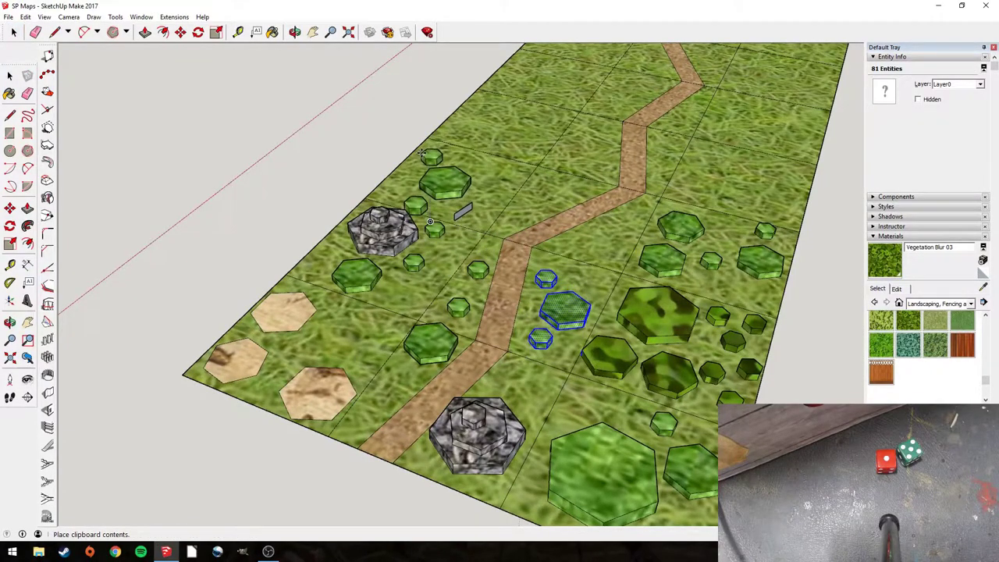
scroll(437, 183, up, 3)
middle_drag(438, 183, 332, 179)
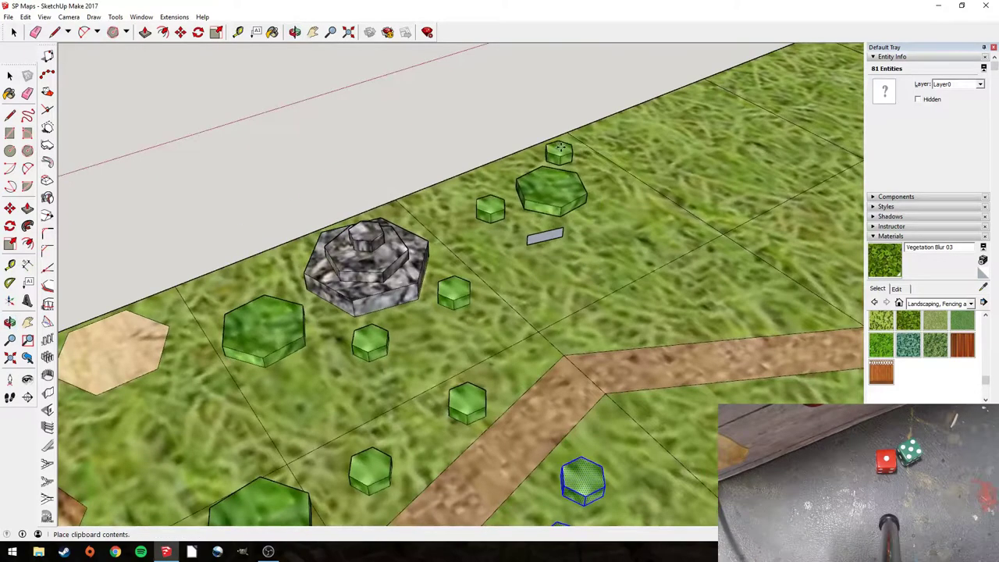
click(539, 234)
- Delete the stray rectangular face pasted beside the hexagon trio on the third-row tile
click(14, 32)
scroll(597, 178, down, 2)
middle_drag(597, 178, 577, 236)
drag(624, 255, 624, 256)
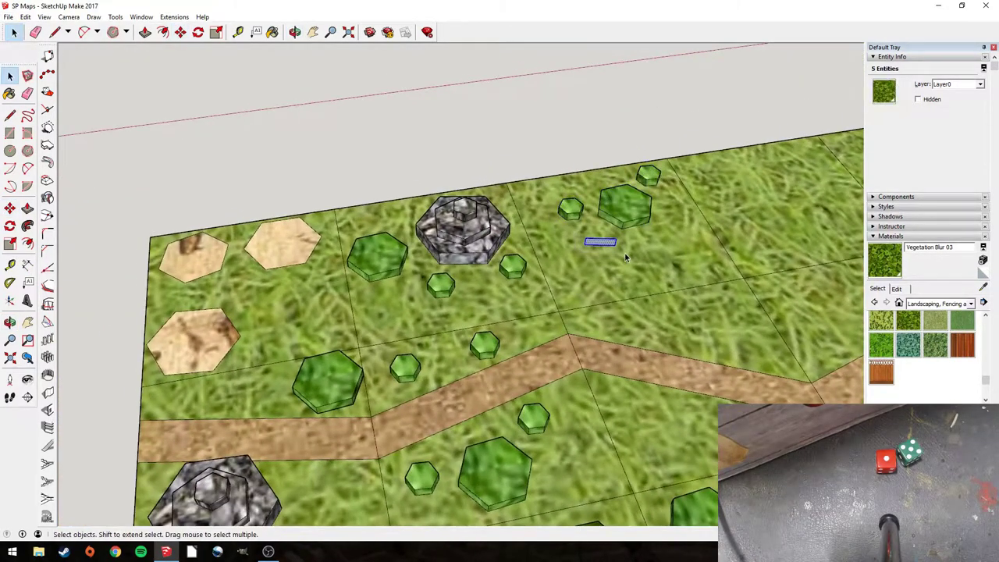
key(Escape)
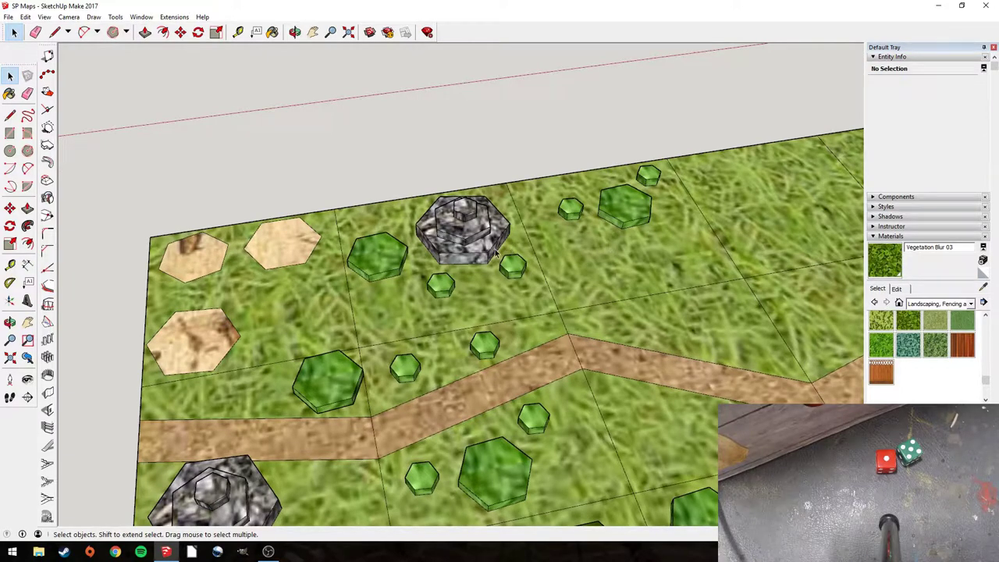
- Copy the small light-green hexagon beside the second-row rock stack and place it on the third-row tile with the new trio
key(ctrl+a)
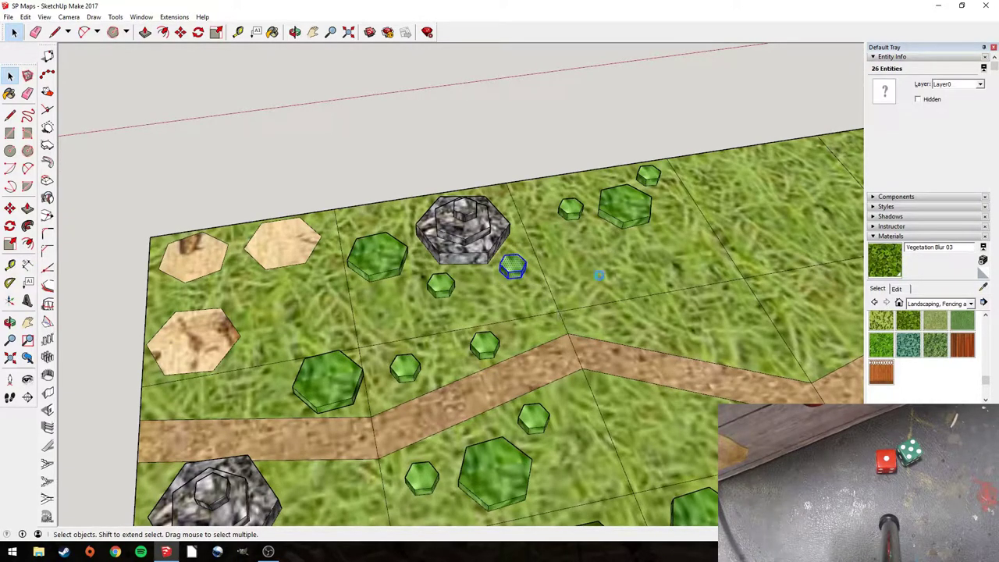
key(ctrl+v)
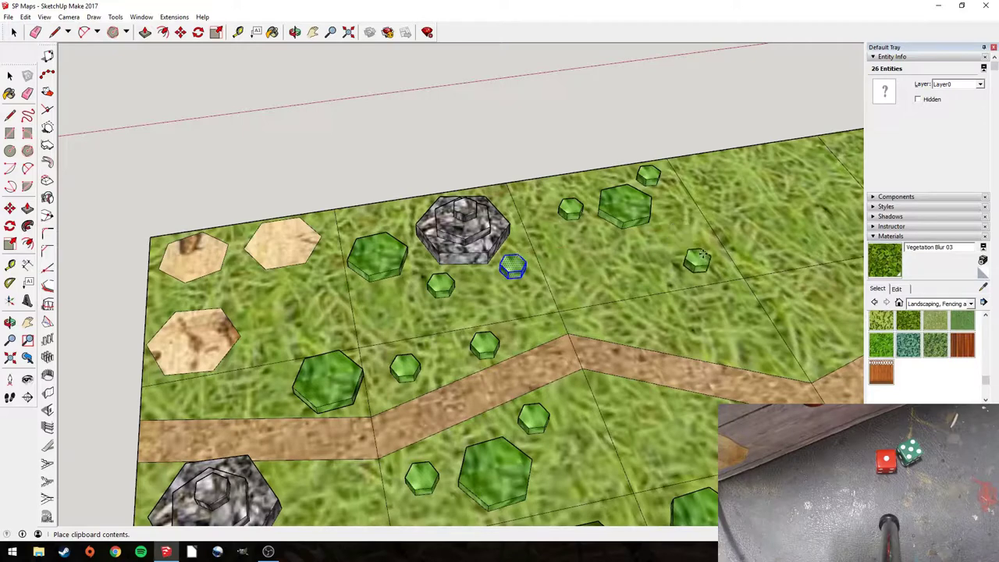
click(714, 262)
scroll(713, 263, down, 5)
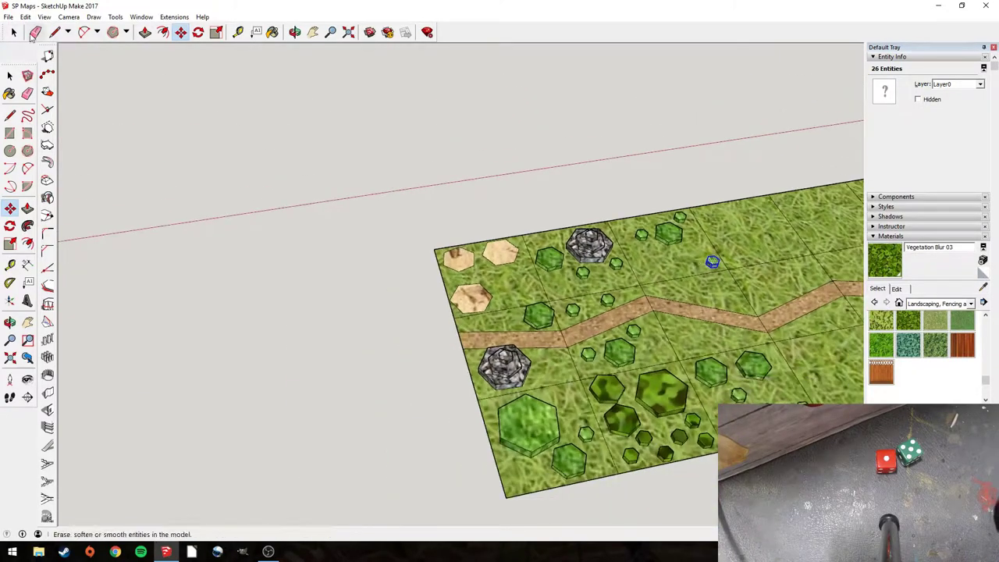
key(space)
- Copy the large light-green hexagon from the first-row corner tile and place the copy on the empty ground beside the map
middle_drag(482, 312, 339, 381)
drag(487, 478, 492, 469)
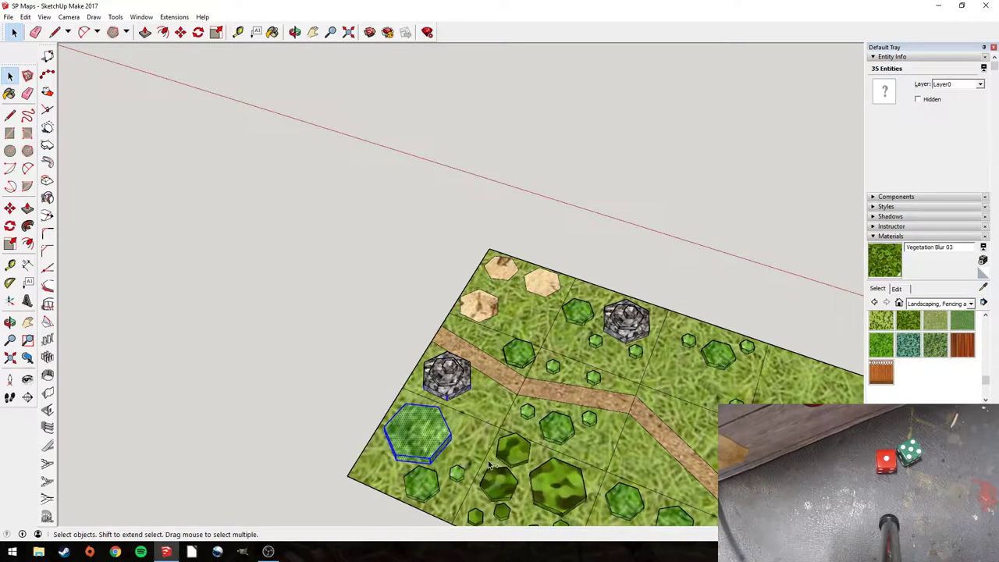
key(ctrl+v)
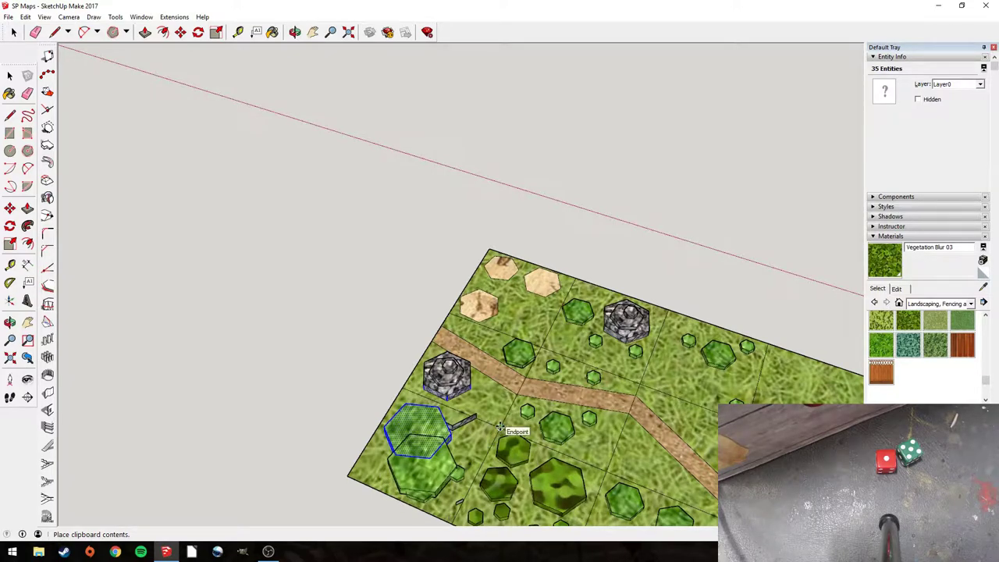
middle_drag(500, 428, 595, 141)
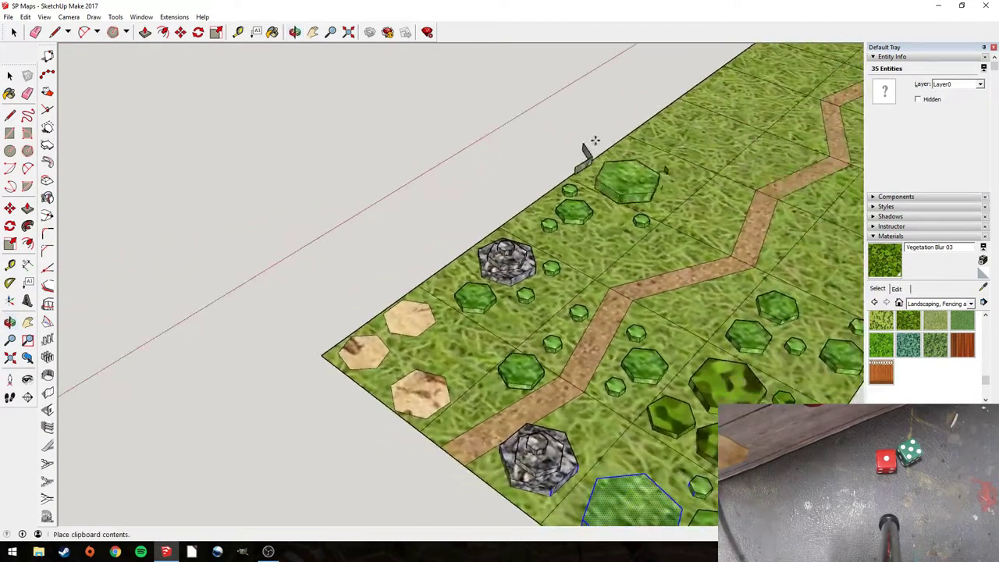
click(471, 133)
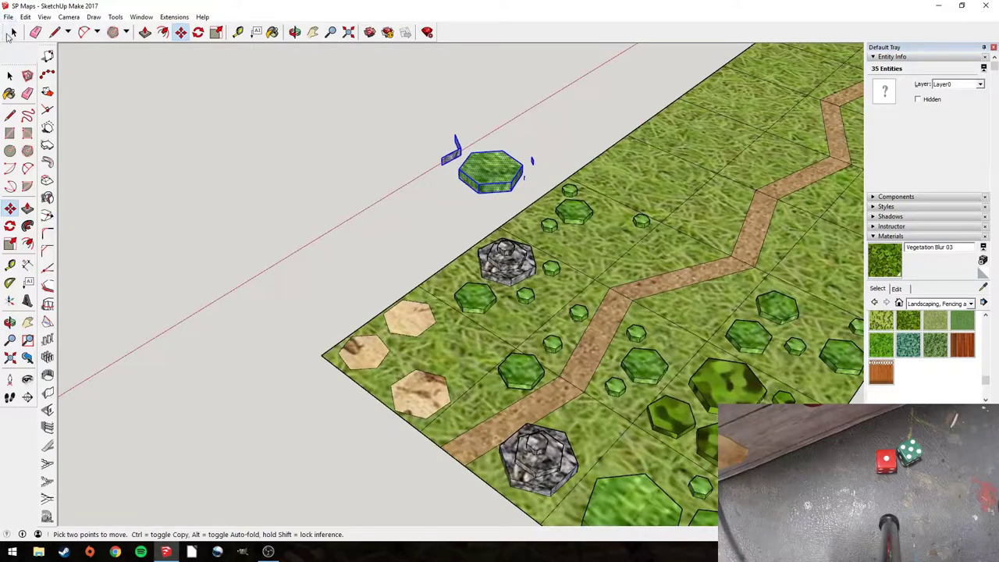
- Delete the stray rock-textured faces and edges pasted around the large hexagon copy
click(463, 159)
drag(400, 132, 396, 128)
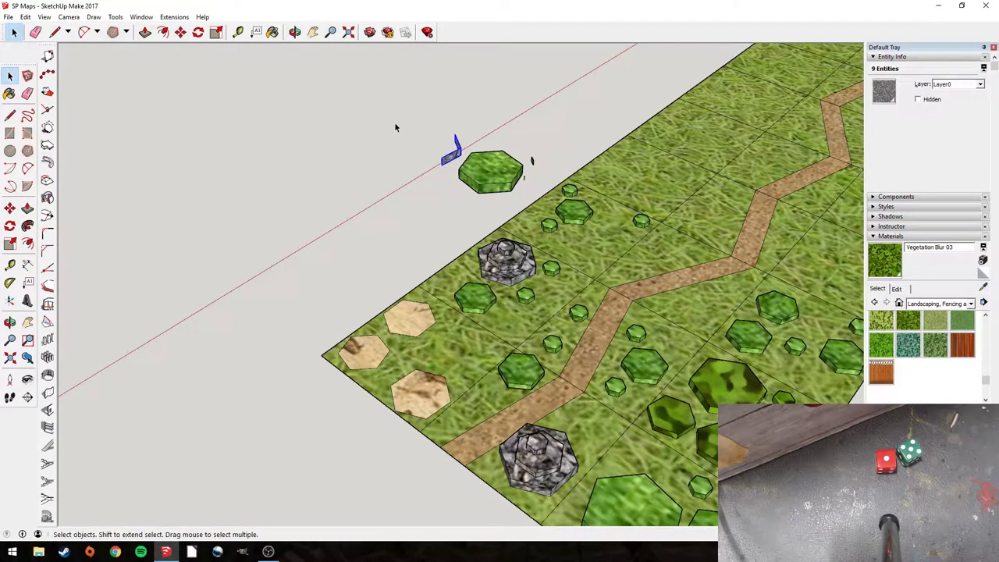
key(Delete)
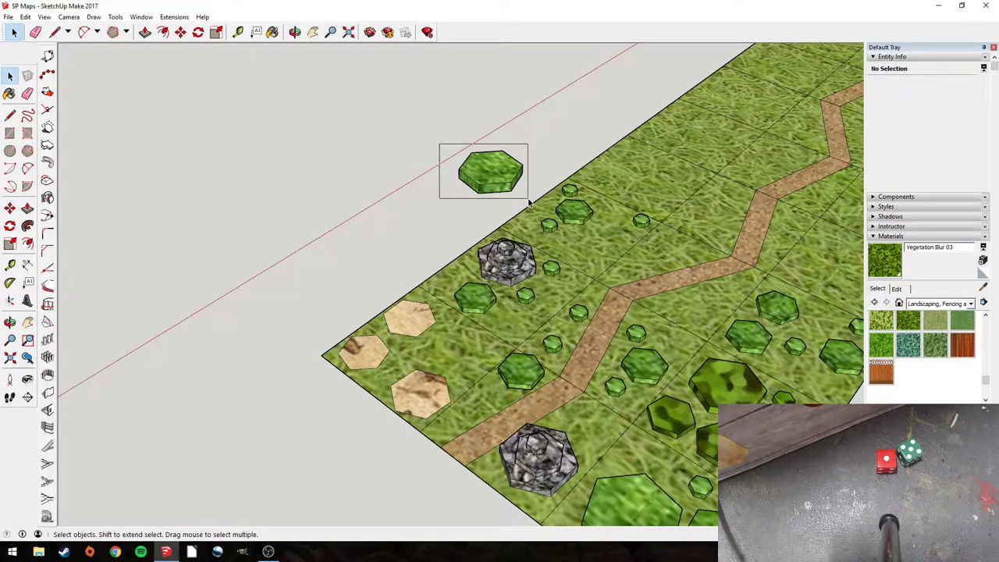
- Scale the large hexagon copy down slightly and move it onto the third-row tile beside the trio
drag(528, 201, 528, 202)
click(216, 32)
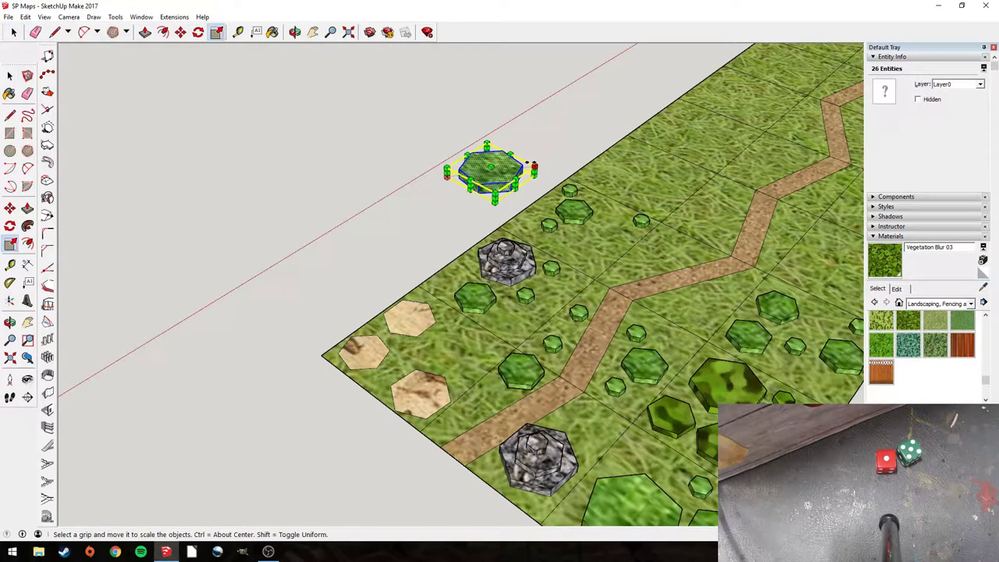
mouse_move(534, 167)
mouse_down()
mouse_move(511, 167)
mouse_move(519, 170)
mouse_up()
click(180, 32)
click(480, 188)
scroll(591, 265, up, 2)
scroll(591, 265, up, 1)
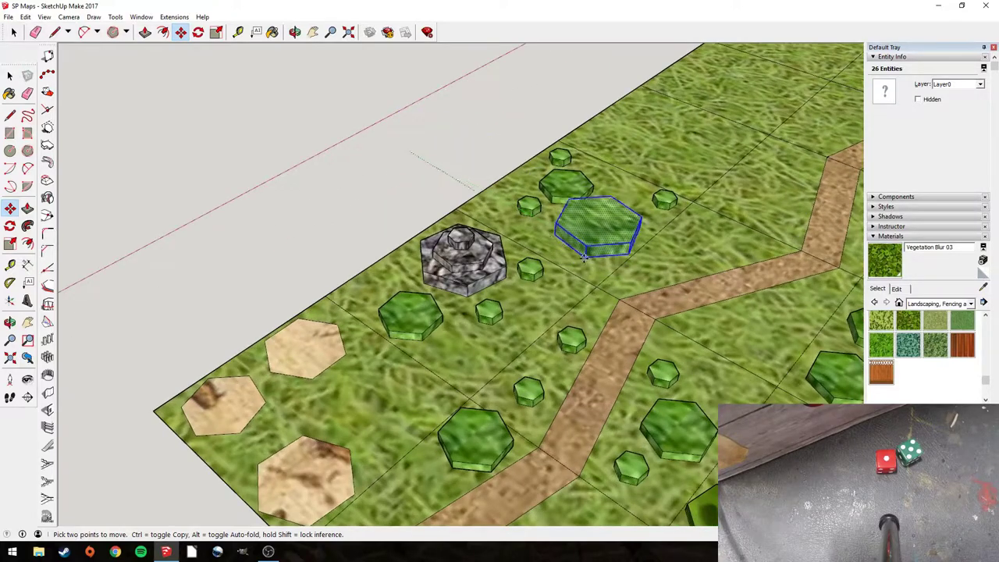
click(575, 265)
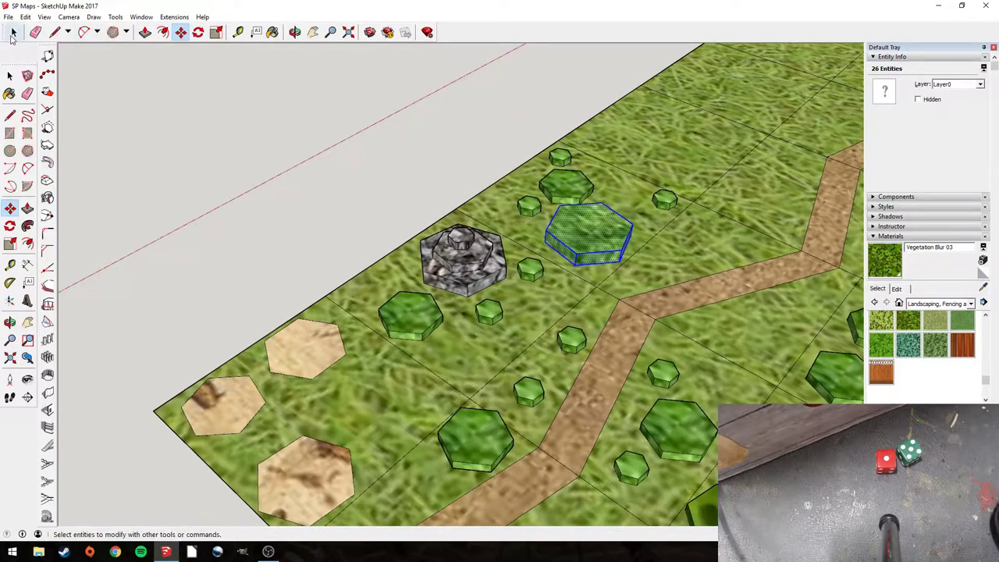
- Clear the selection and save the model
click(13, 32)
click(78, 58)
click(7, 17)
click(27, 55)
- Copy the second-row rock stack and place two copies side by side on the outer fourth-row tile across the path
middle_drag(440, 116, 363, 282)
scroll(755, 154, down, 3)
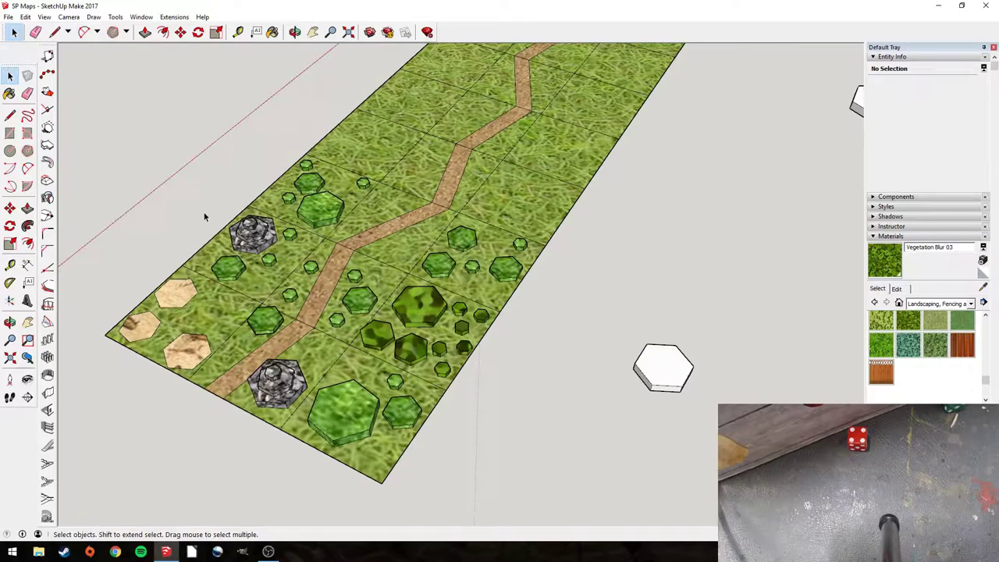
key(ctrl+a)
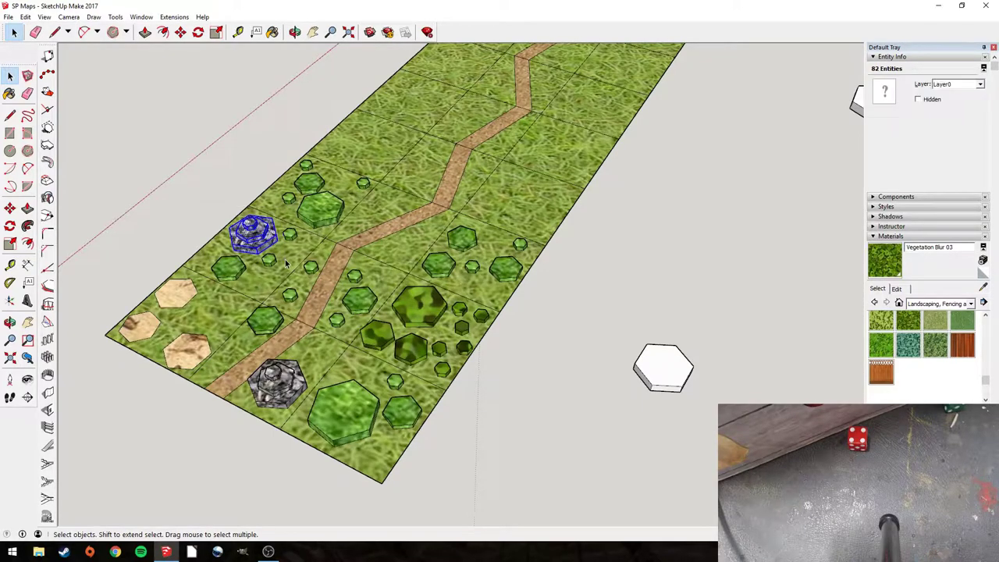
key(ctrl+v)
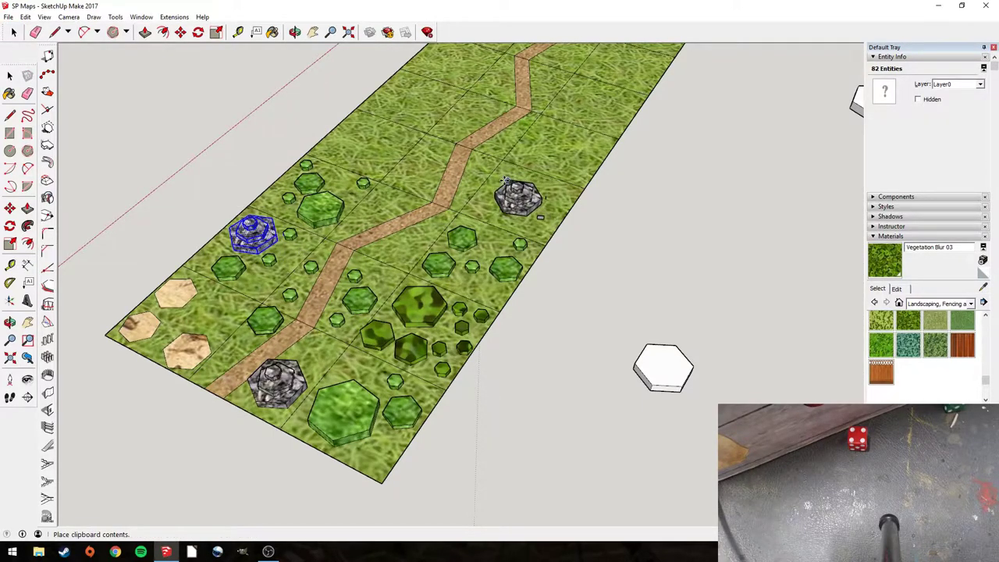
scroll(506, 181, up, 3)
click(491, 183)
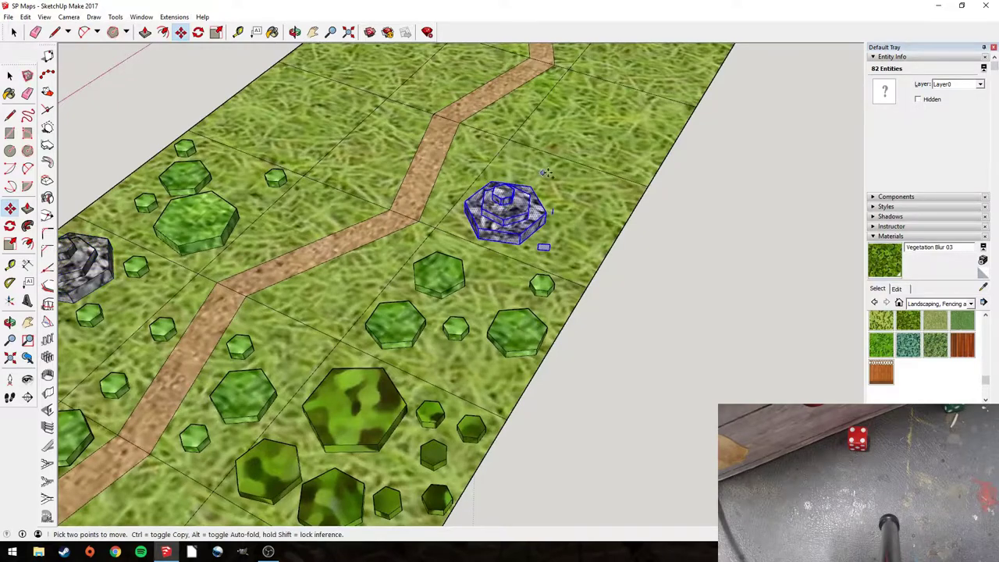
key(ctrl+v)
scroll(561, 179, up, 2)
click(556, 161)
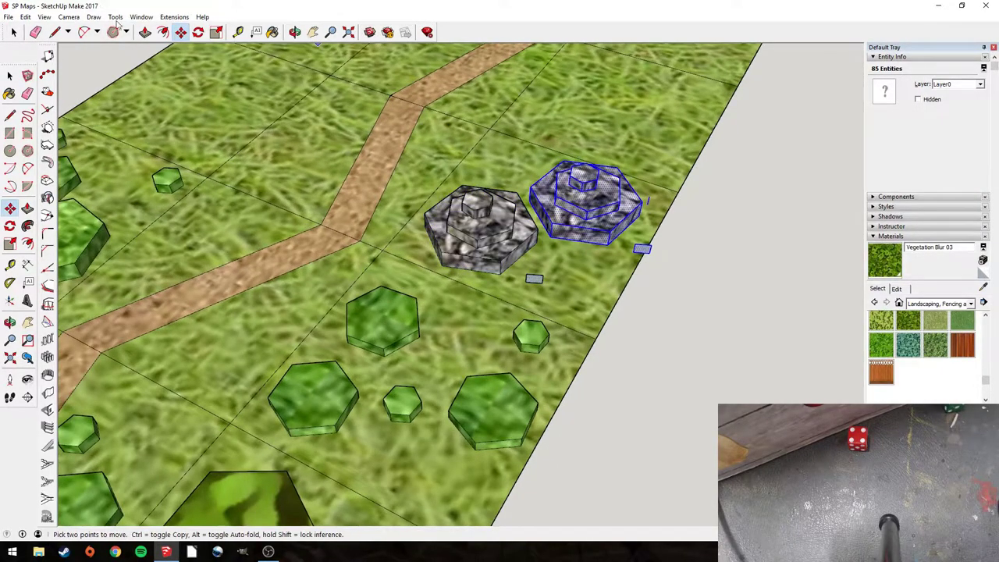
- Try to rotate the outer rock stack copy on the fourth-row tile
click(198, 32)
click(589, 237)
click(616, 252)
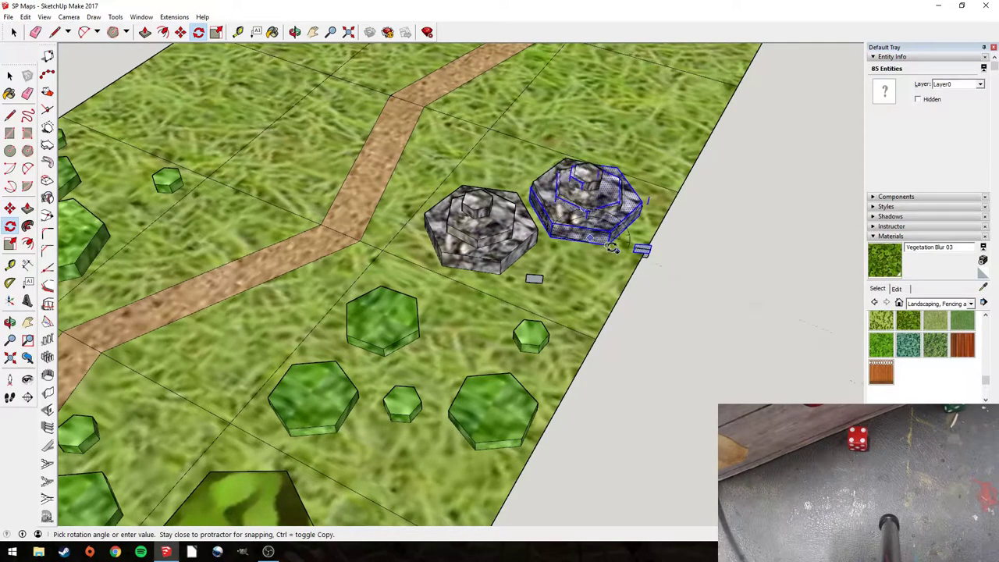
key(ctrl+z)
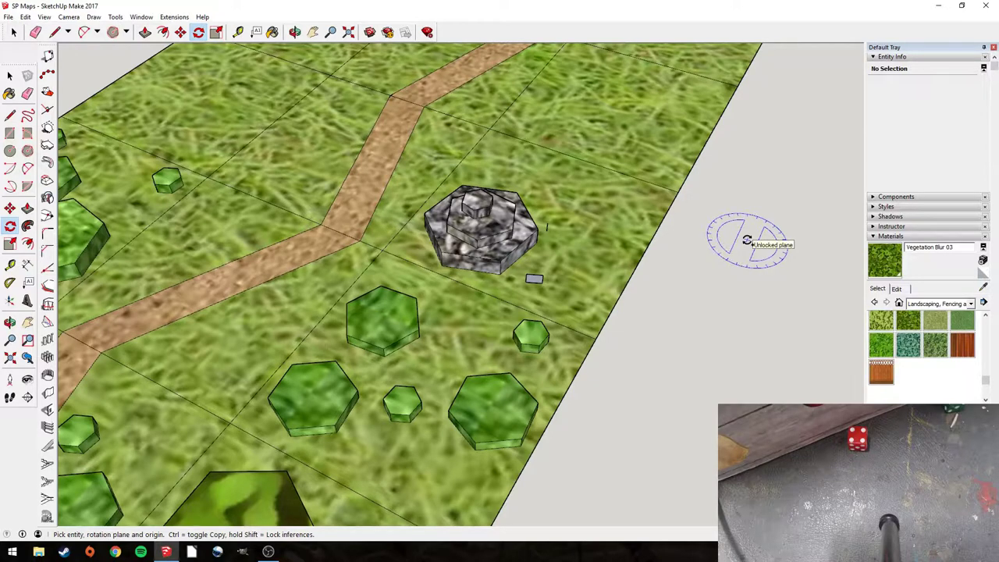
key(ctrl+y)
- Undo the placement of both rock stack copies on the outer fourth-row tile
click(13, 32)
drag(658, 253, 659, 256)
middle_drag(353, 125, 638, 148)
key(ctrl+z)
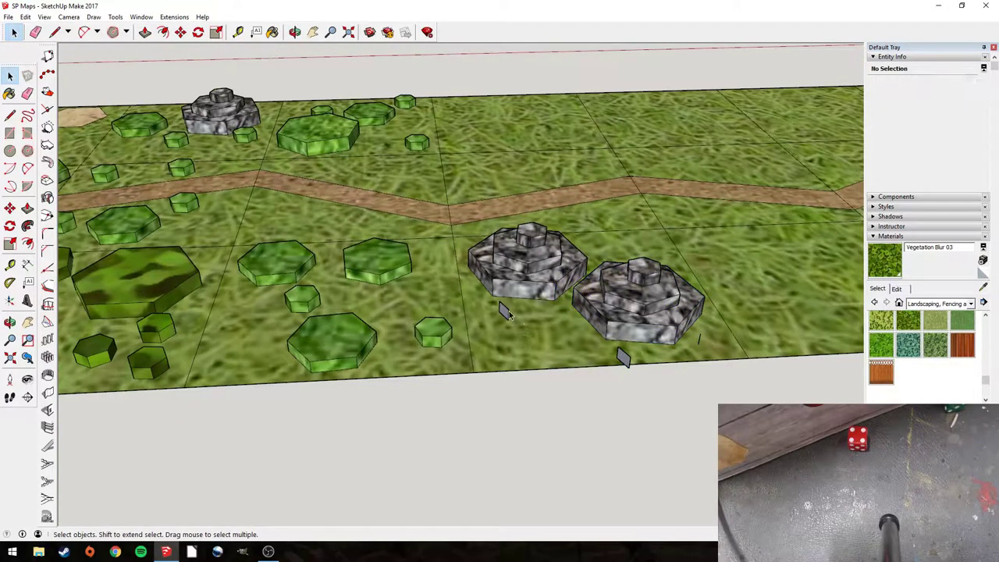
key(ctrl+z)
key(ctrl+z)
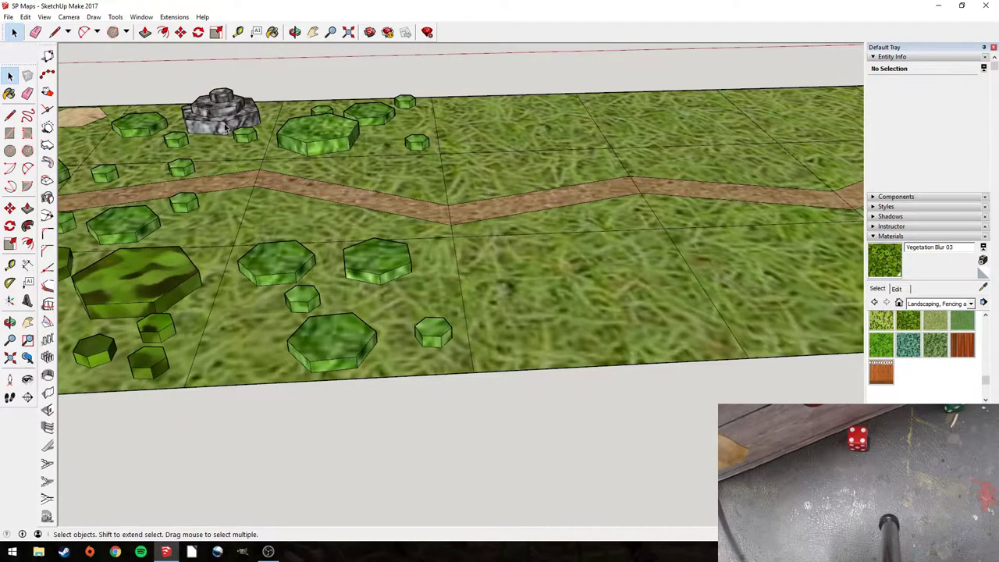
- Paste a copy of the second-row rock stack on the empty area beside the map and delete the stray green hexagon included with it
key(ctrl+c)
key(ctrl+v)
scroll(617, 312, down, 3)
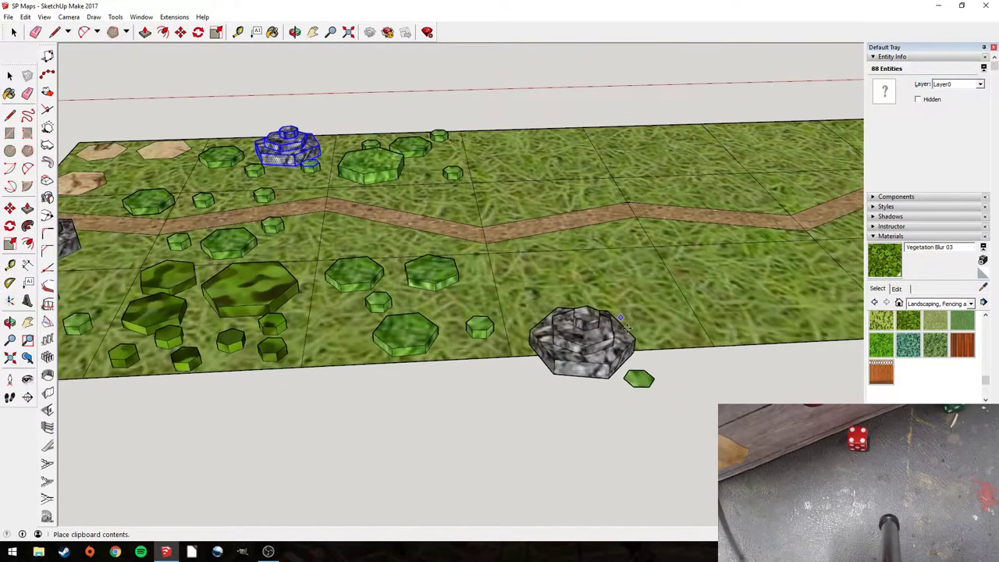
click(615, 419)
click(14, 32)
click(700, 515)
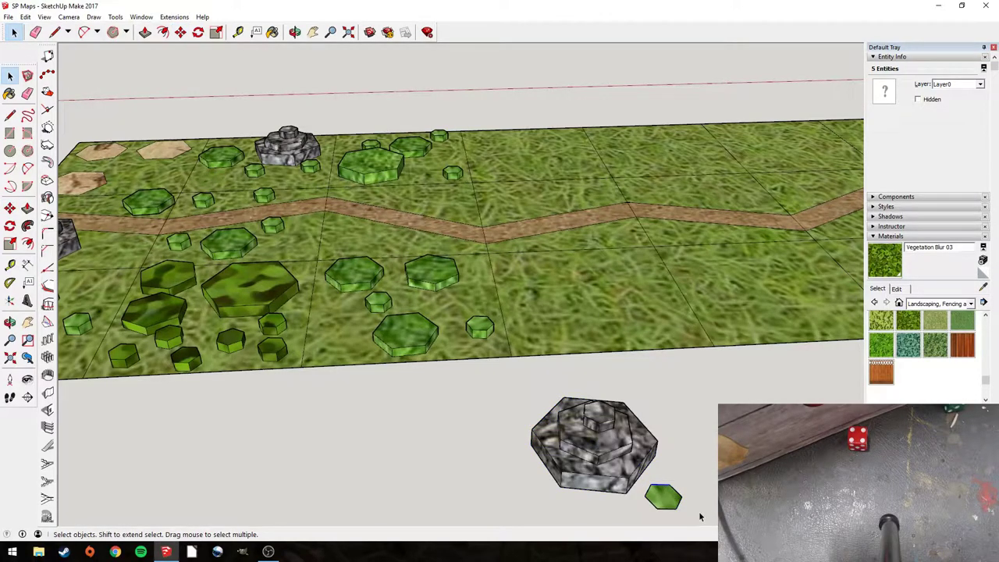
drag(690, 512, 647, 484)
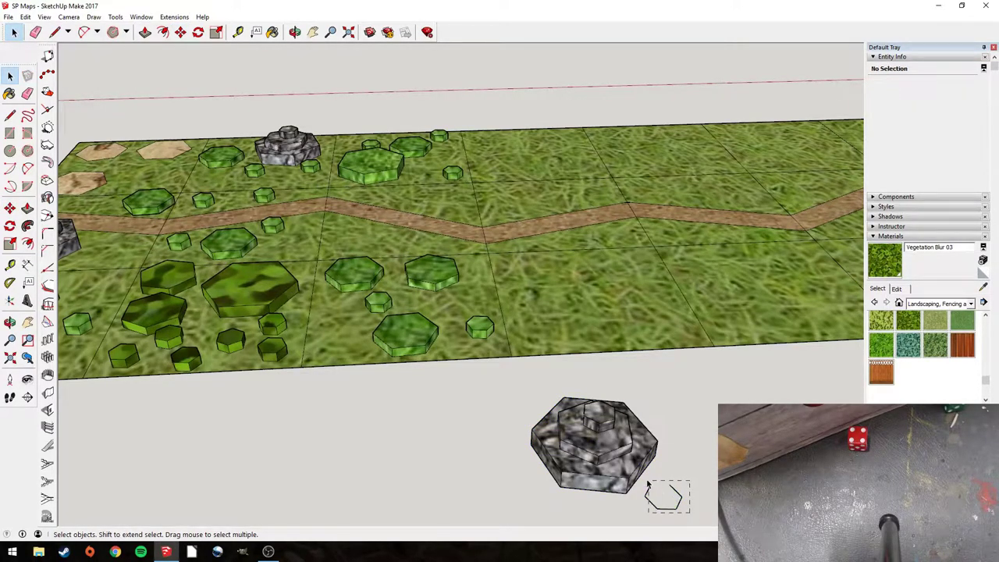
- Copy the cleaned rock stack beside the map and paste it onto the outer fourth-row tile
drag(520, 390, 692, 518)
key(m)
key(ctrl)
click(656, 466)
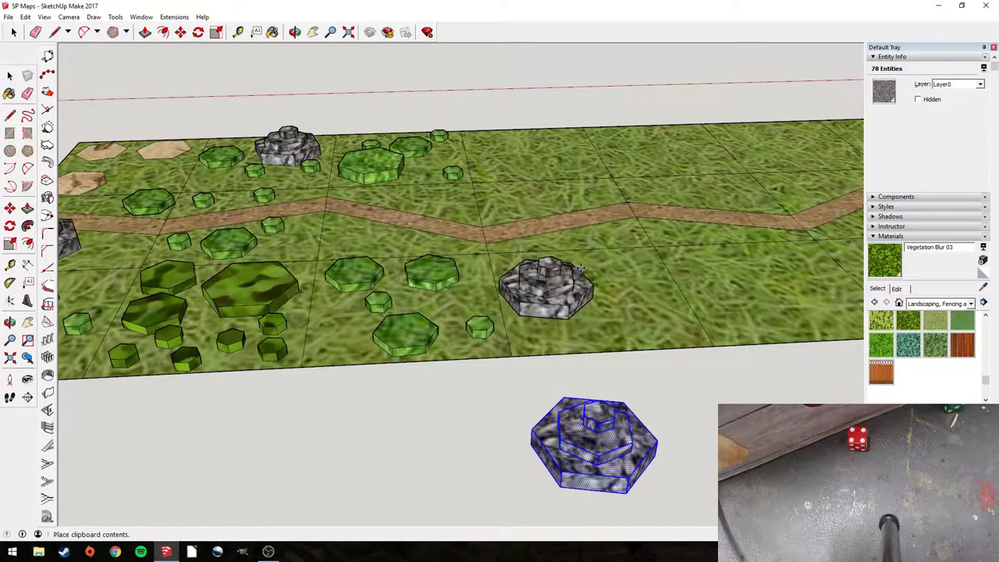
click(591, 303)
key(space)
- Rotate the rock stack standing outside the map on the ground plane
drag(515, 377, 715, 507)
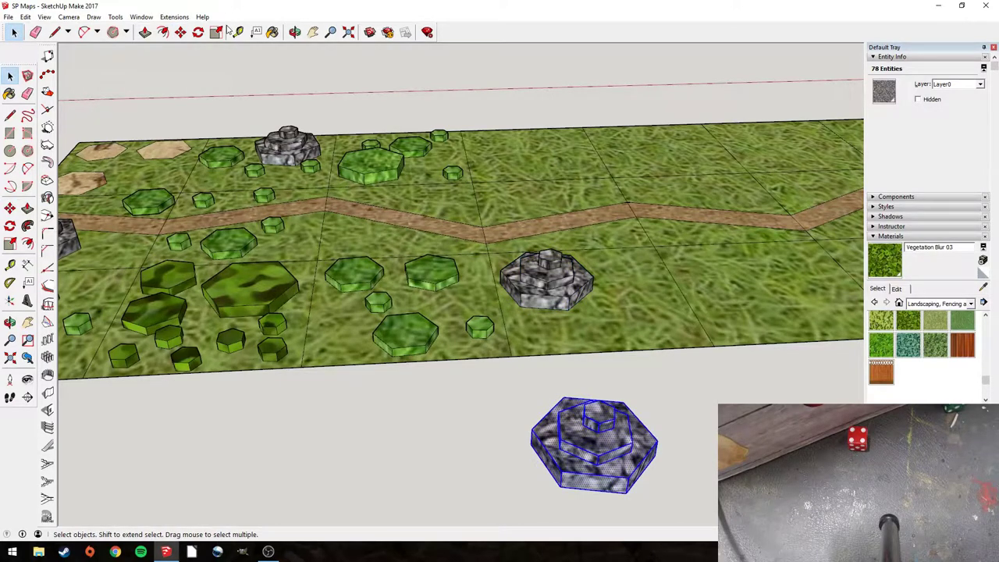
click(199, 32)
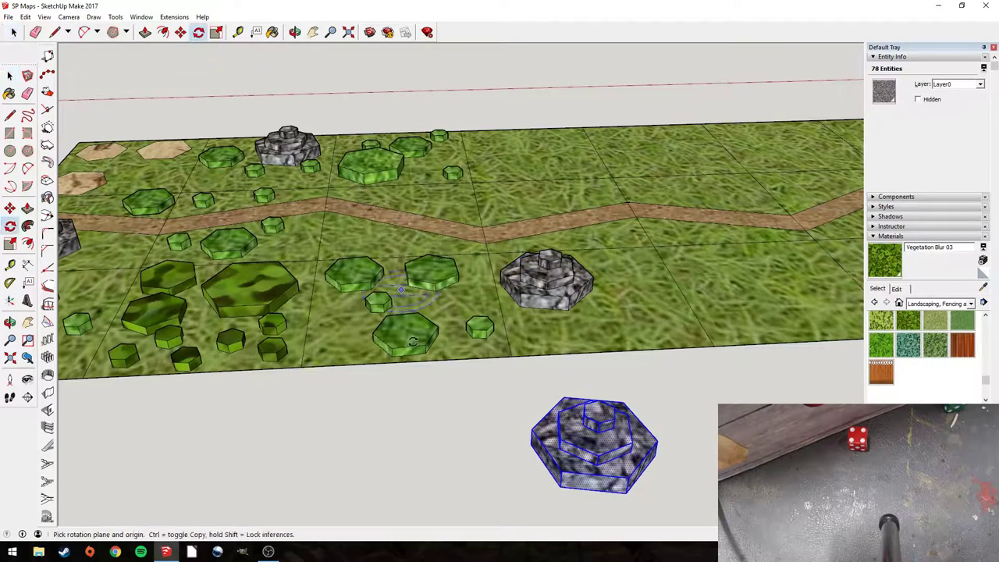
click(444, 449)
click(400, 478)
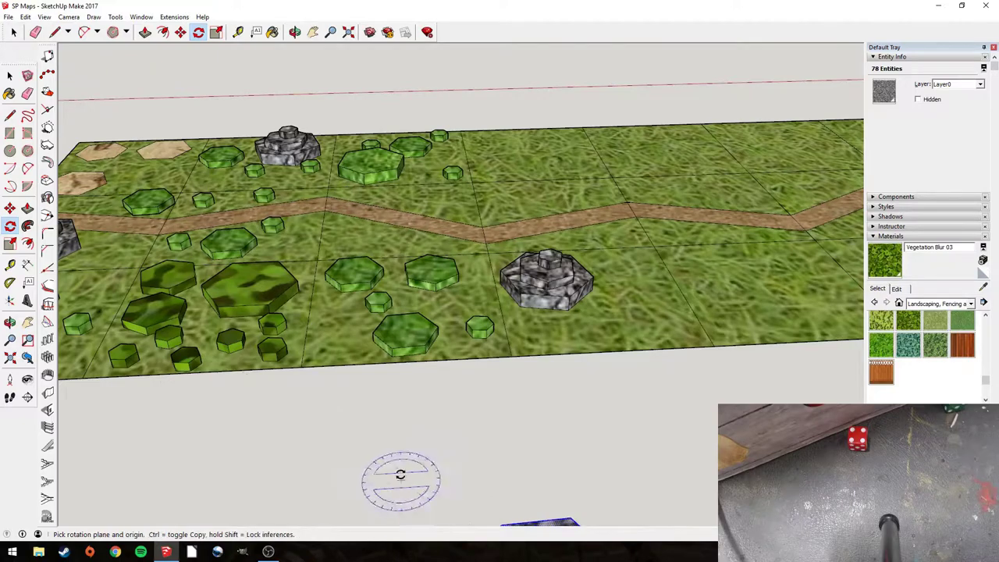
- Move the rotated rock stack onto the outer fourth-row tile, next to the first stack
click(180, 32)
scroll(446, 366, down, 3)
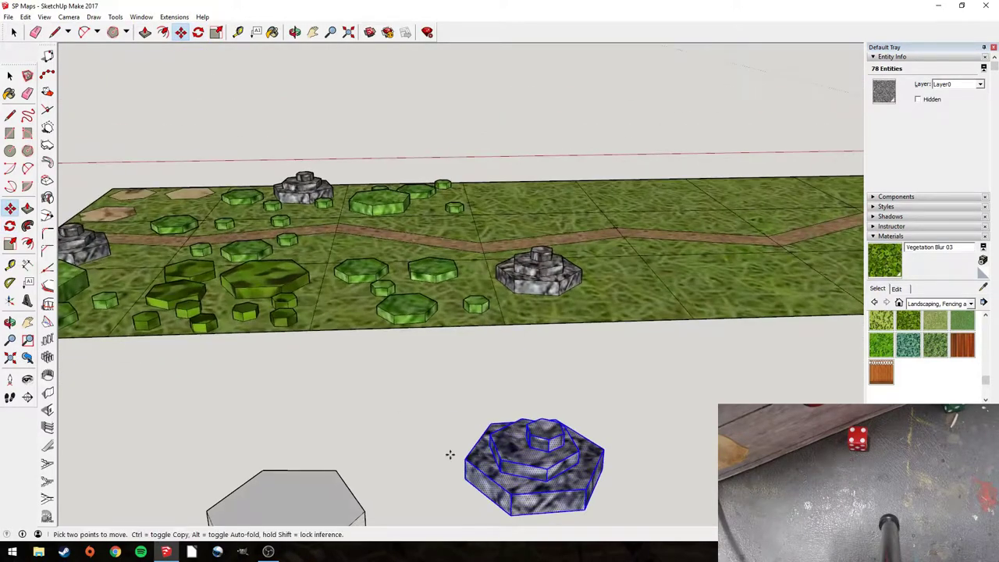
click(462, 478)
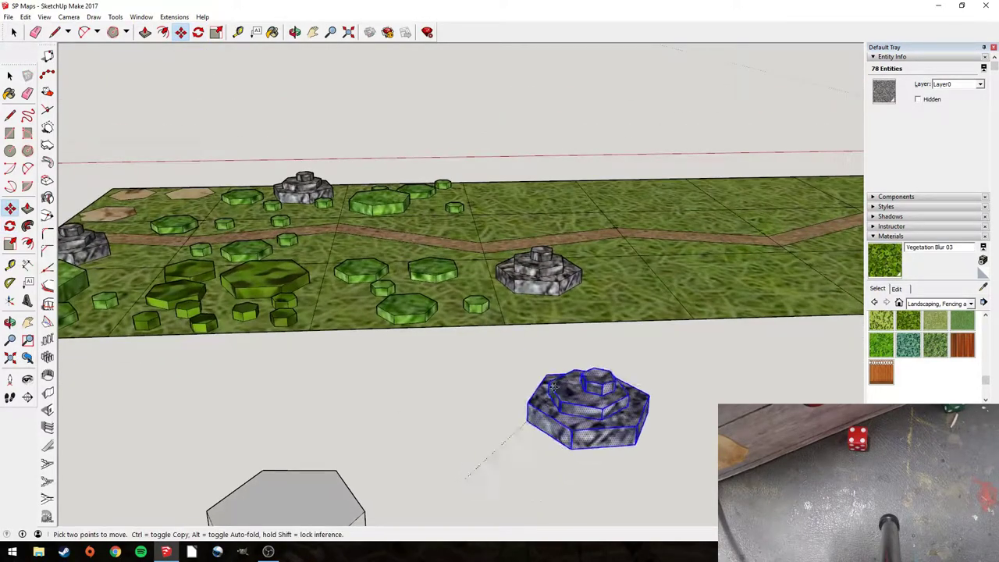
click(569, 289)
middle_drag(569, 289, 758, 363)
- Copy the small vegetation hexagon beside the path and paste two copies on the third-row side of the rock stacks
key(space)
click(214, 245)
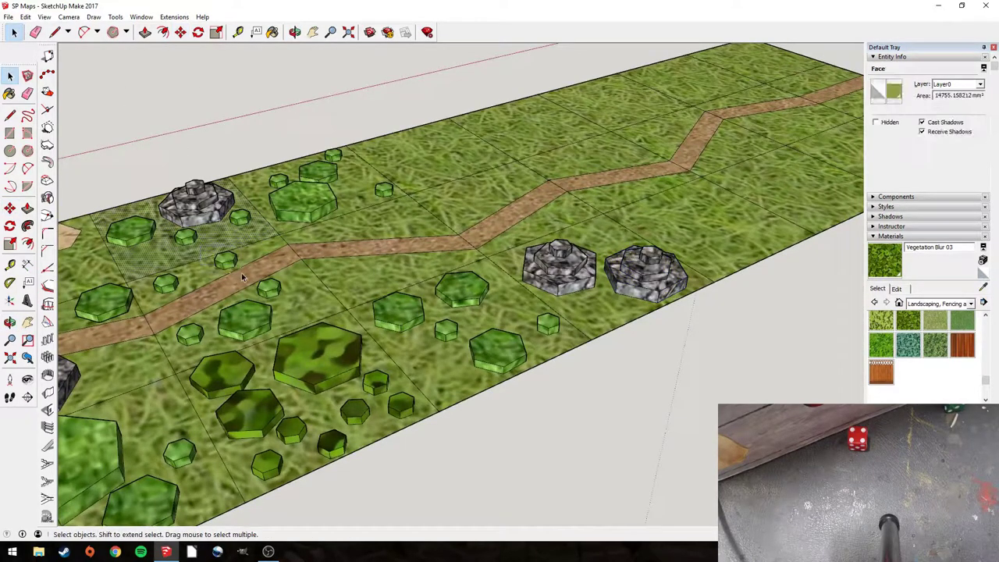
click(226, 260)
key(ctrl+c)
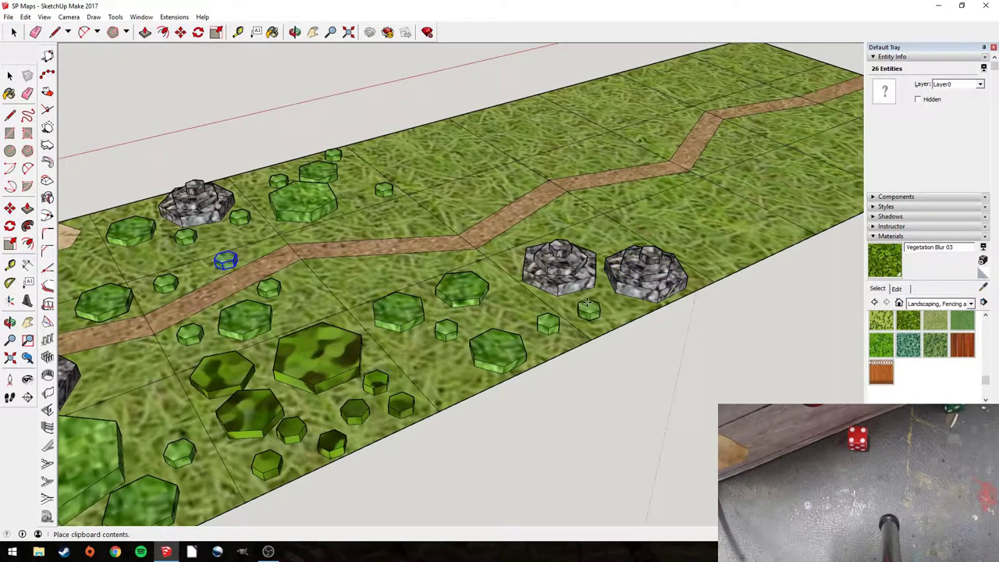
key(ctrl+v)
click(616, 308)
- Paste four more small vegetation hexagons in a cluster on the far side of the two rock stacks
key(ctrl+v)
click(603, 228)
key(ctrl+v)
click(601, 224)
key(ctrl+v)
click(598, 242)
key(ctrl+v)
click(625, 239)
click(13, 33)
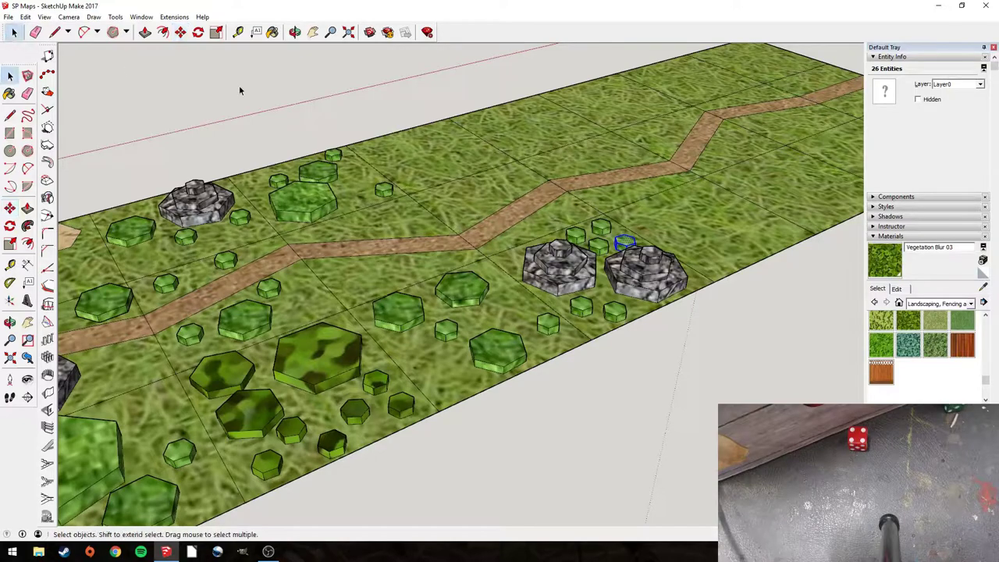
click(241, 89)
- Copy a small vegetation hexagon and paste two on one side of the fourth-row path and one on the other
middle_drag(240, 89, 442, 204)
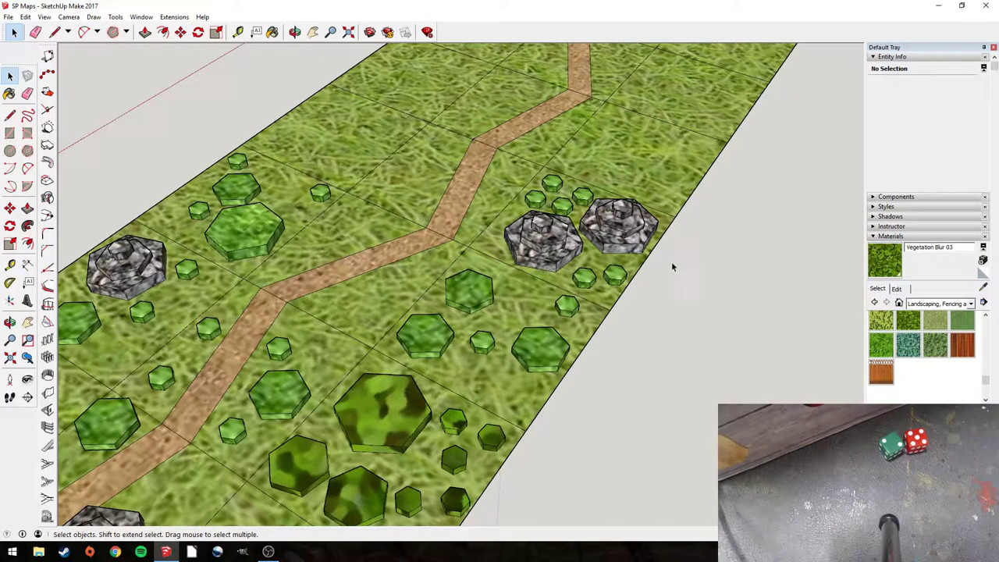
scroll(569, 285, down, 2)
scroll(355, 351, up, 1)
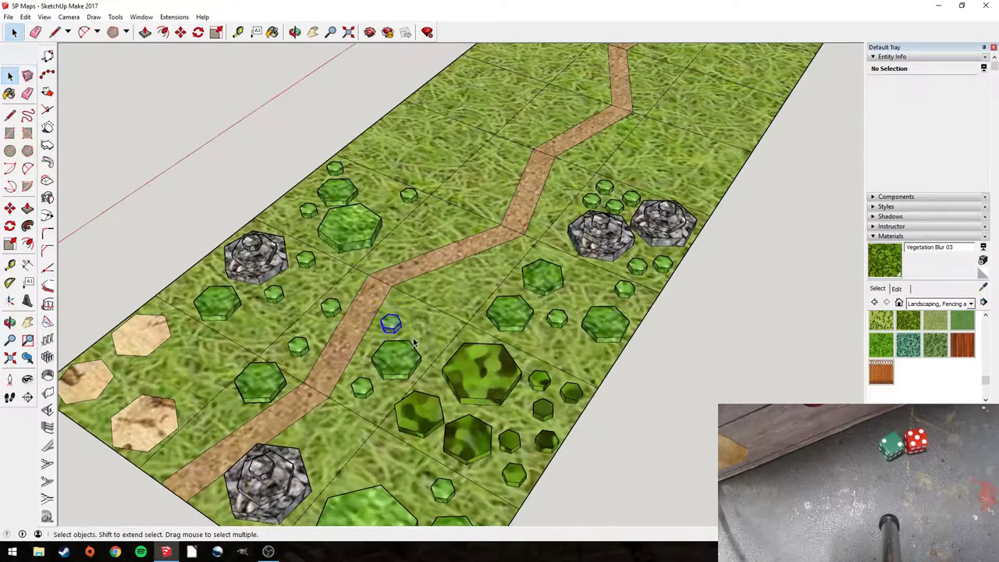
key(ctrl+a)
key(ctrl+v)
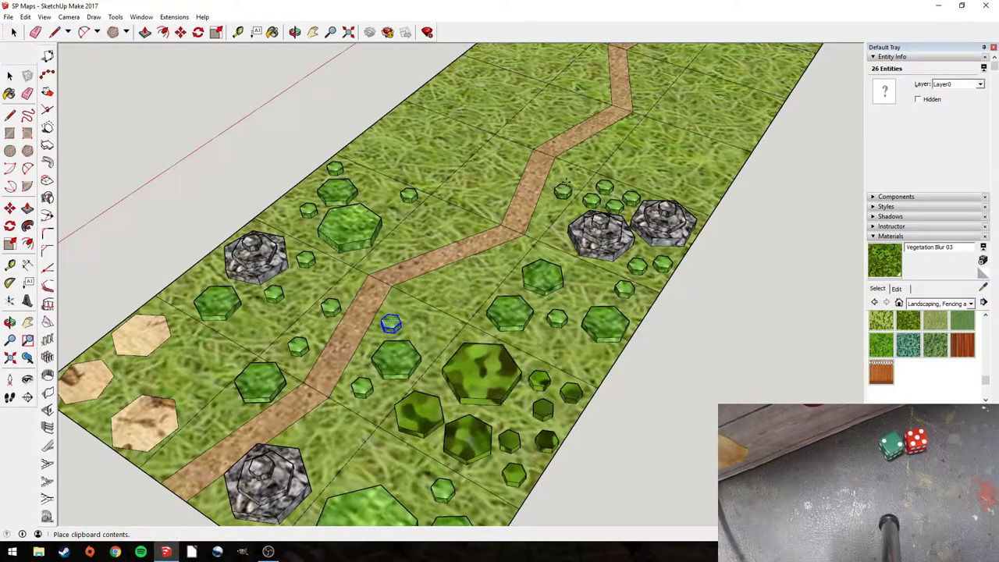
click(499, 145)
key(ctrl+v)
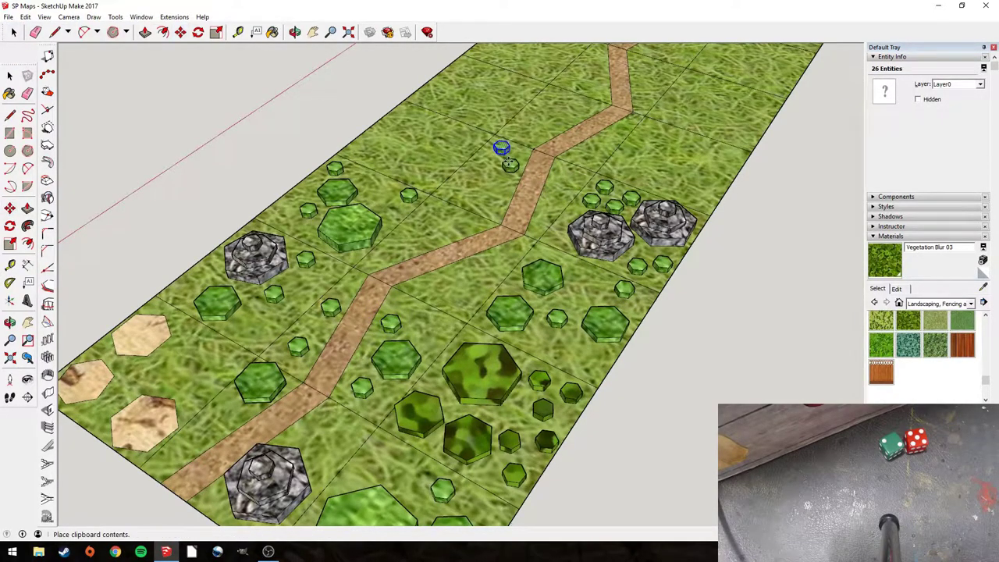
click(509, 163)
key(ctrl+v)
click(561, 170)
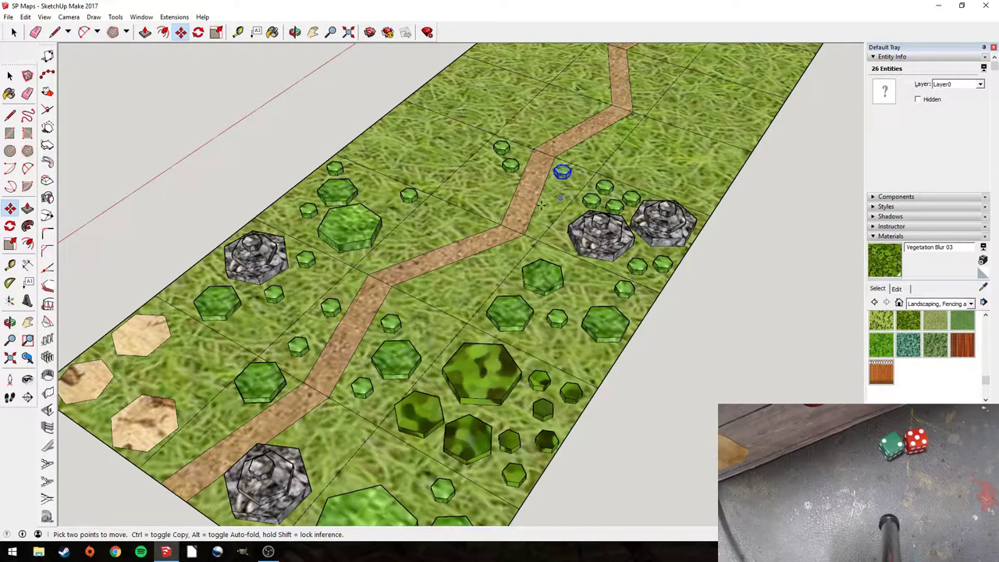
- Copy a medium vegetation hexagon from the third-row trio and paste it beside the two small fourth-row hexagons across the path
click(14, 30)
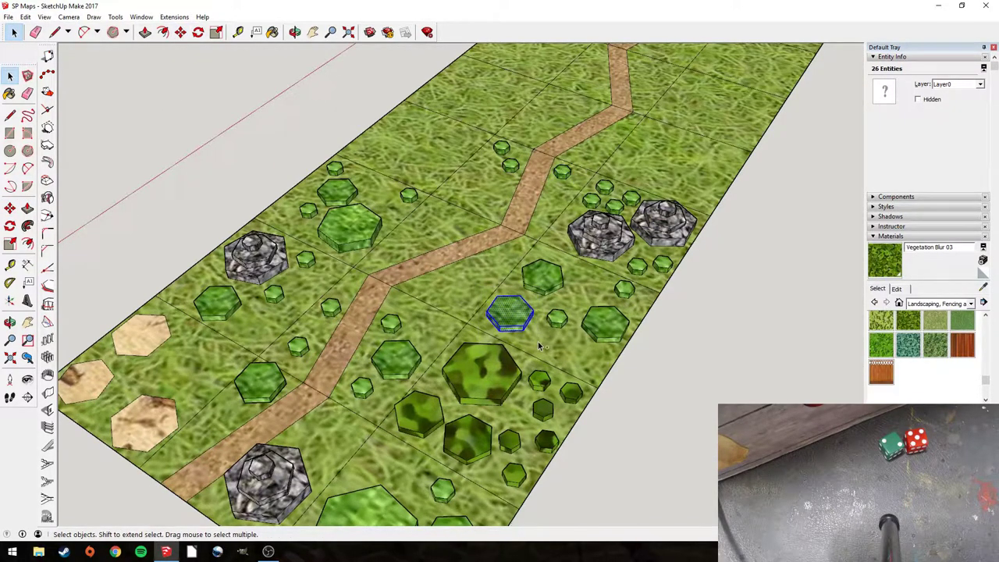
key(ctrl+v)
scroll(559, 185, up, 5)
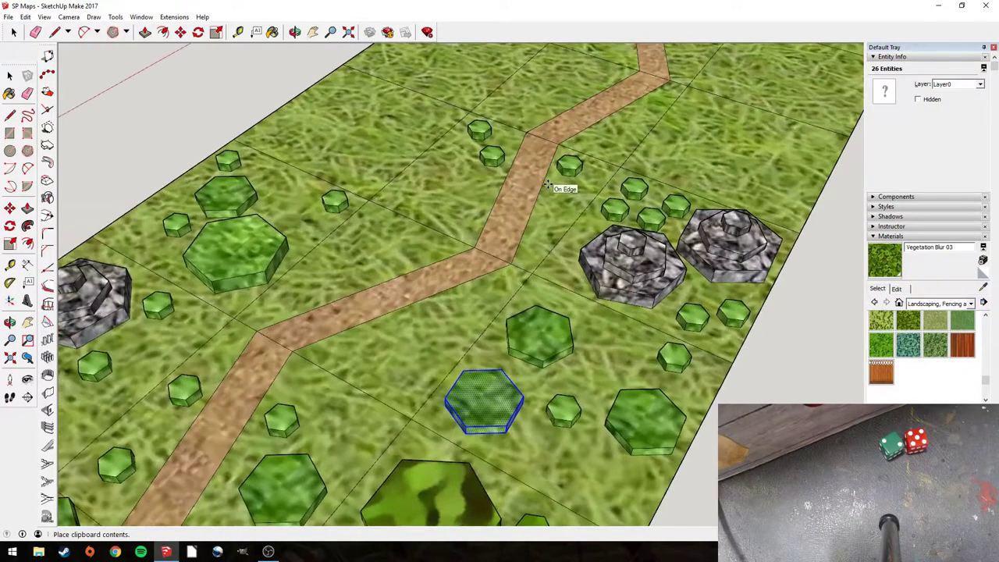
click(378, 128)
- Paste a second medium vegetation hexagon on the same fourth-row tile, between the first one and the path bend
key(ctrl+v)
scroll(388, 195, up, 2)
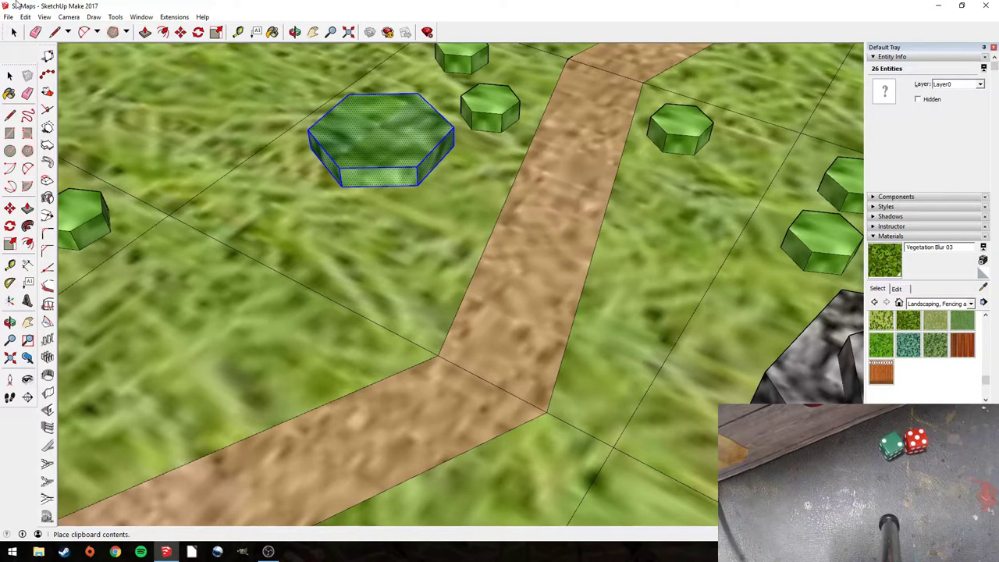
click(14, 32)
key(ctrl+v)
key(ctrl+z)
key(m)
scroll(411, 210, down, 3)
scroll(414, 213, down, 2)
scroll(369, 198, up, 5)
key(ctrl+v)
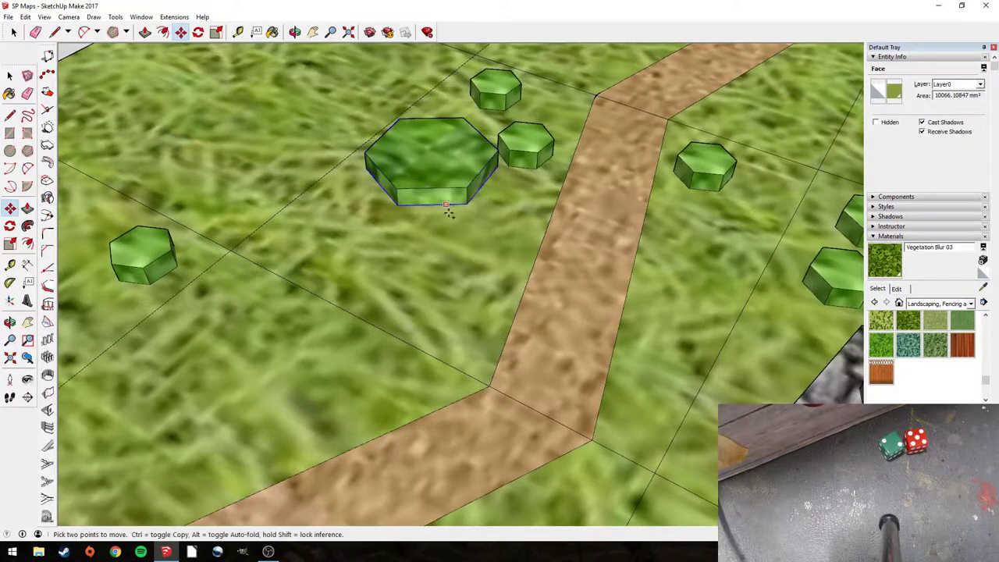
click(413, 217)
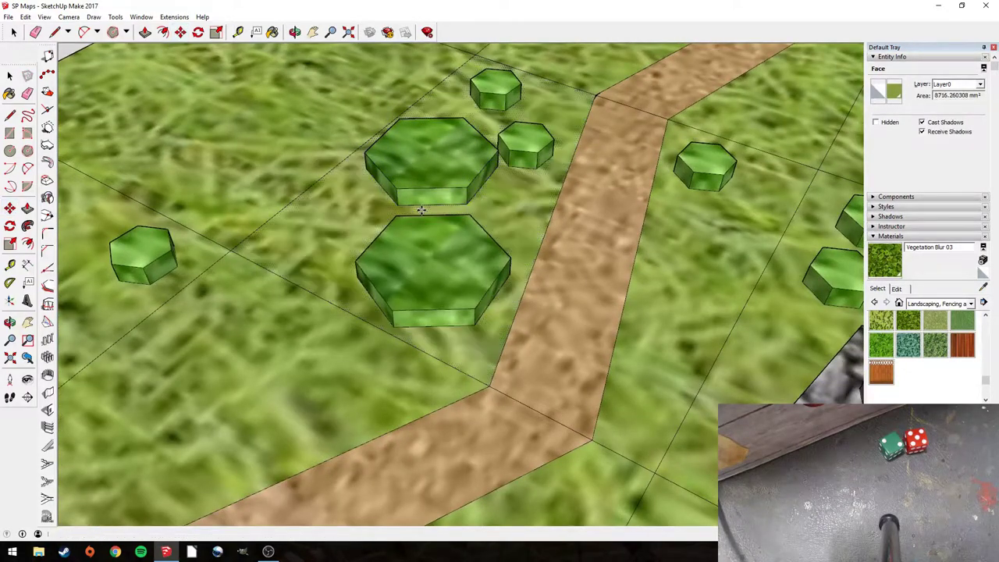
- Select the whole second medium hexagon and rotate it twice on the ground plane to vary its orientation
click(198, 31)
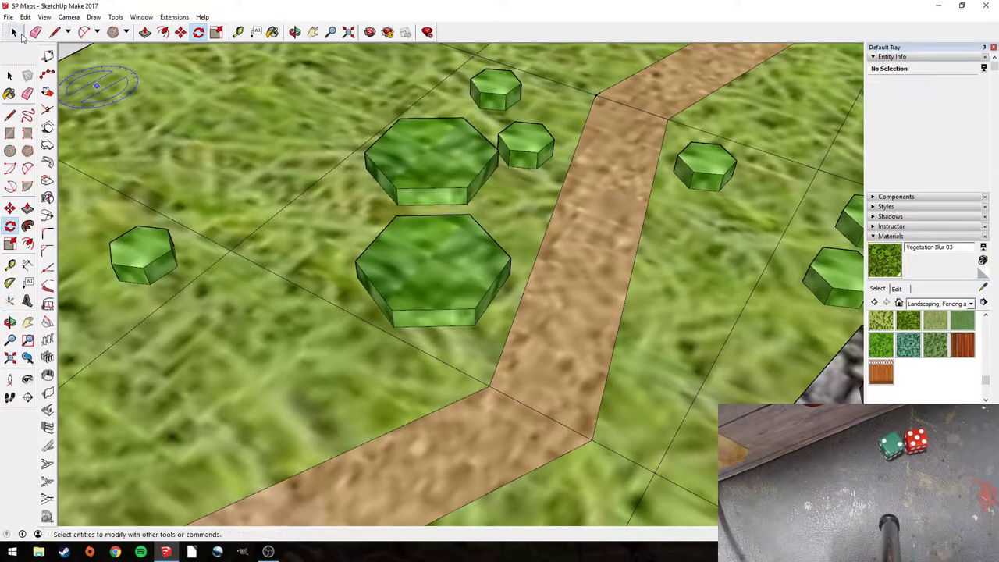
click(13, 32)
middle_drag(402, 232, 125, 331)
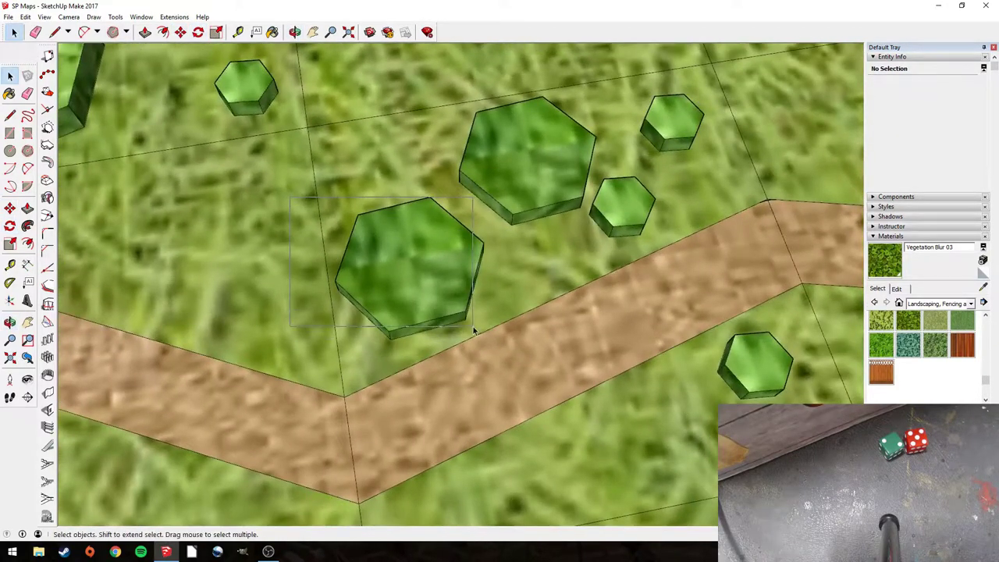
drag(478, 335, 485, 342)
middle_drag(485, 341, 400, 318)
drag(300, 158, 505, 328)
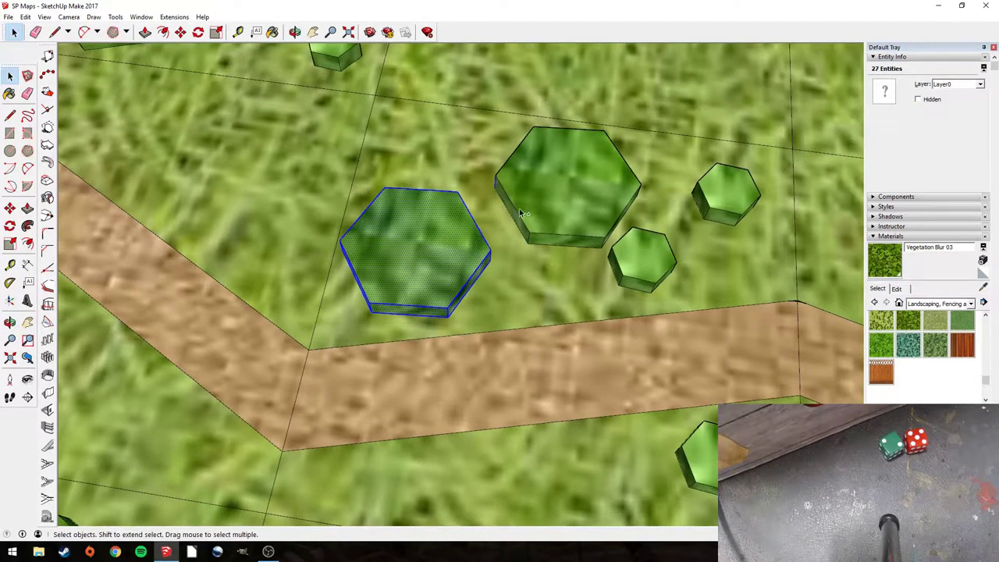
middle_drag(496, 324, 360, 170)
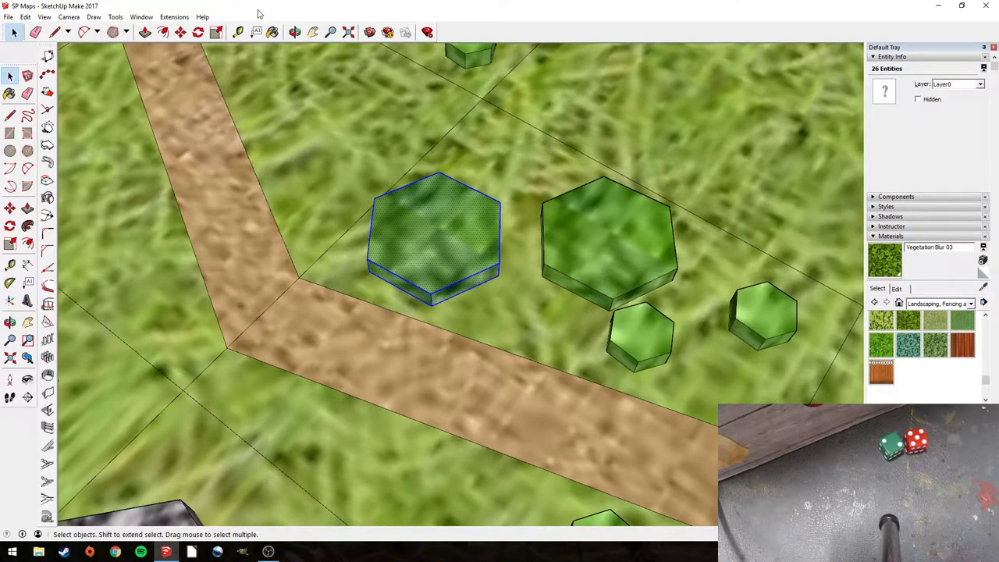
click(198, 31)
click(422, 232)
click(482, 232)
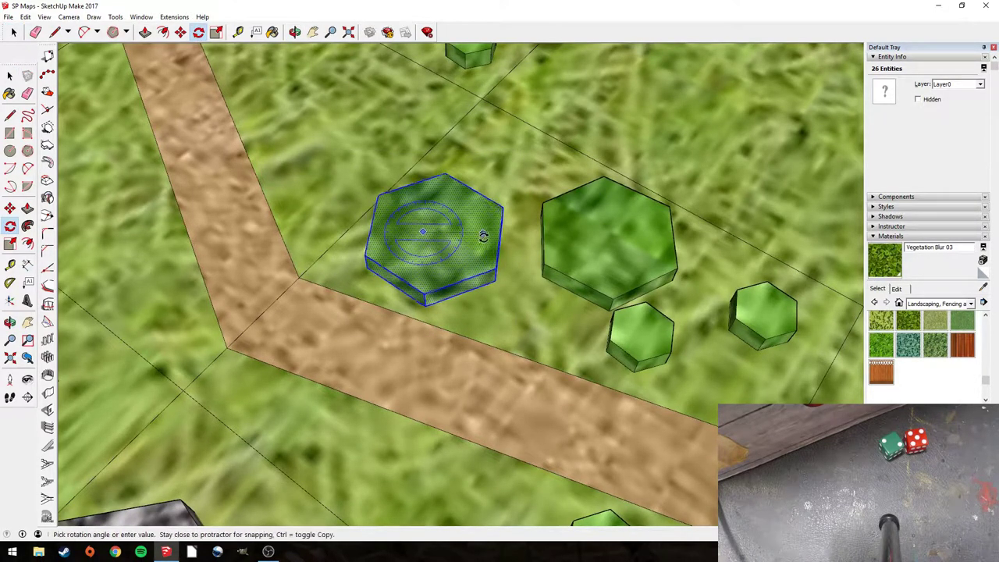
click(474, 257)
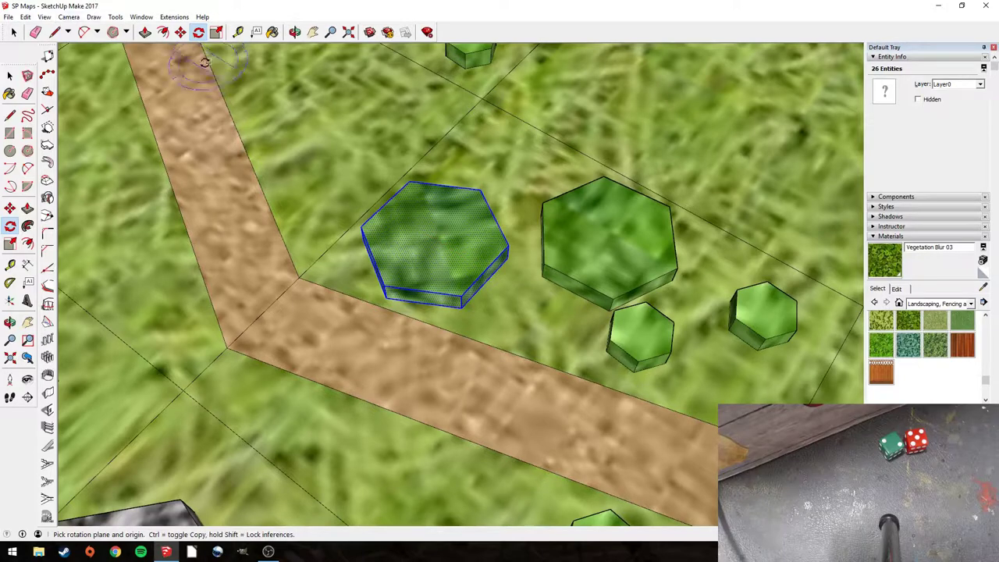
drag(456, 236, 463, 256)
click(463, 236)
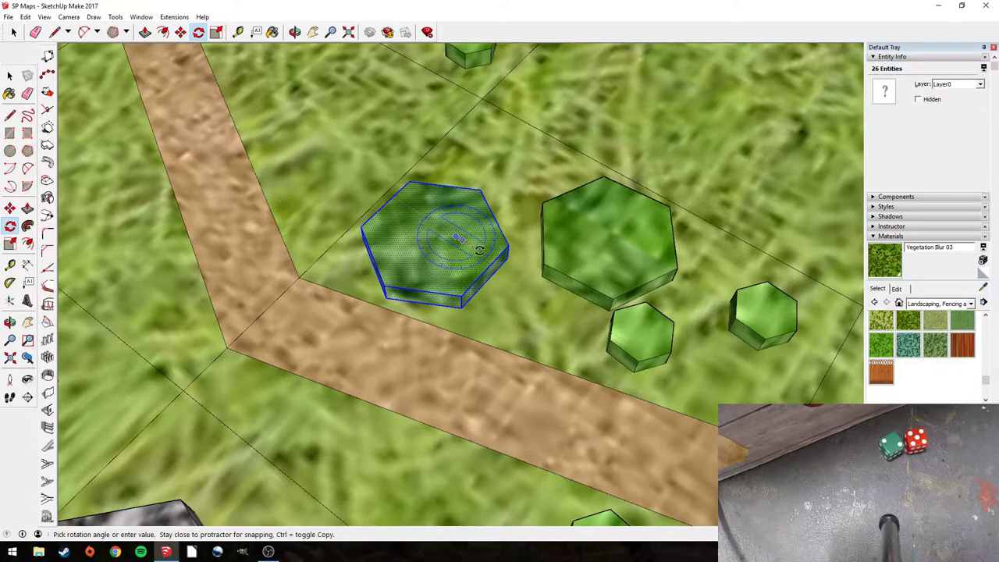
click(481, 263)
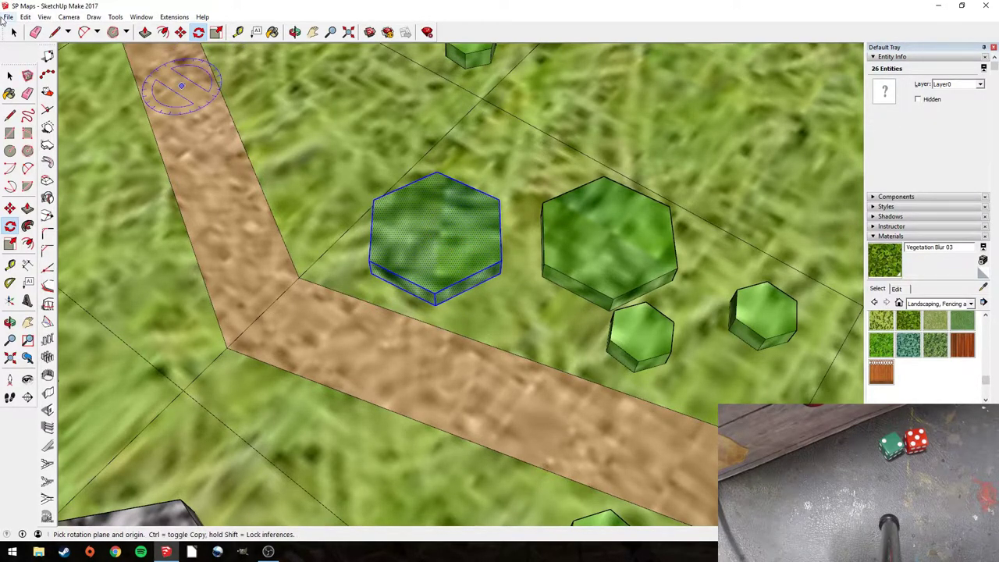
- Clear the selection on the rotated medium hexagon
key(space)
scroll(282, 116, down, 10)
middle_drag(359, 148, 769, 180)
click(769, 180)
scroll(769, 180, down, 2)
middle_drag(438, 160, 530, 164)
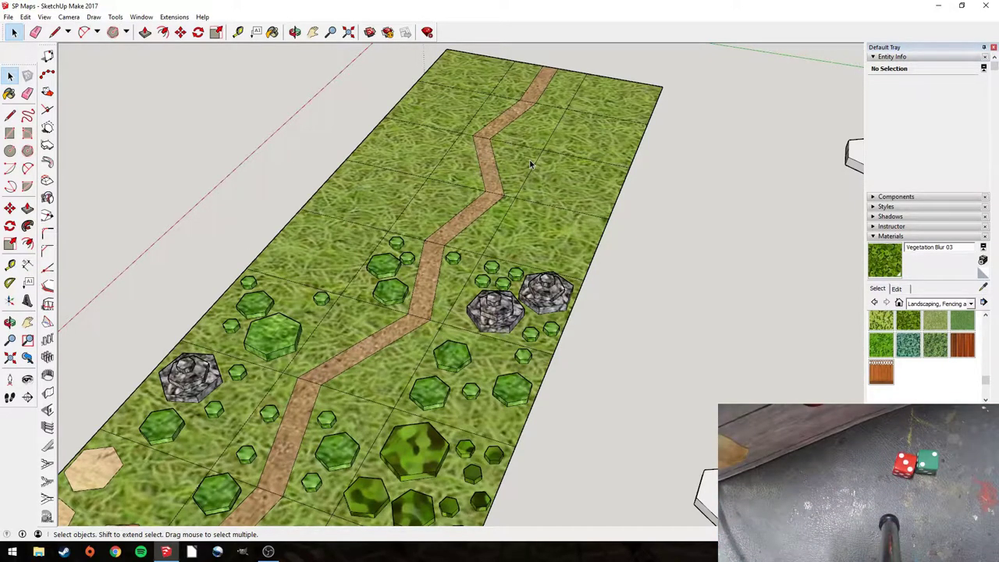
- Copy three small camouflage-textured hexagons and paste them onto the fourth-row outer tile across the path from the rocks
scroll(473, 182, down, 3)
scroll(448, 224, up, 8)
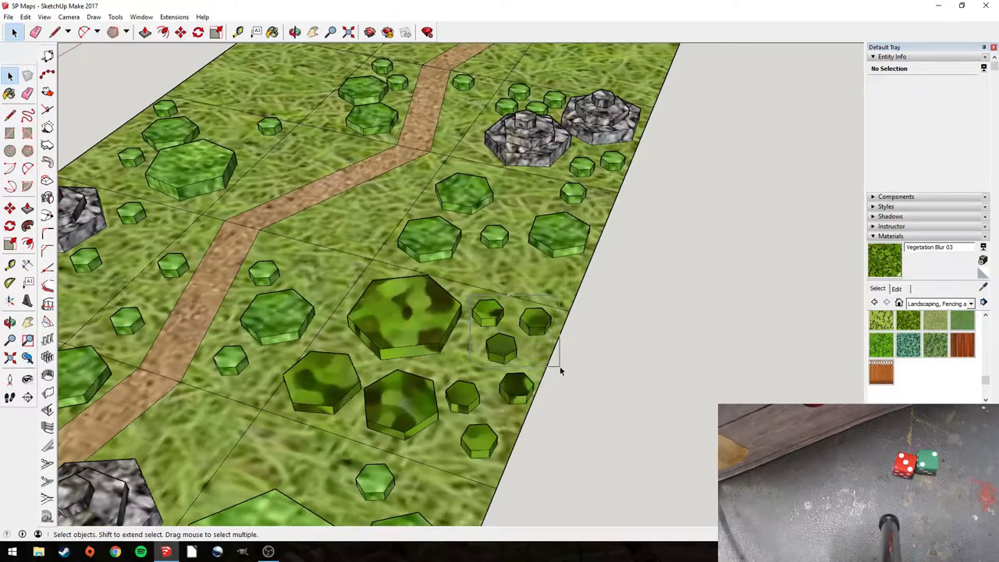
drag(560, 371, 560, 370)
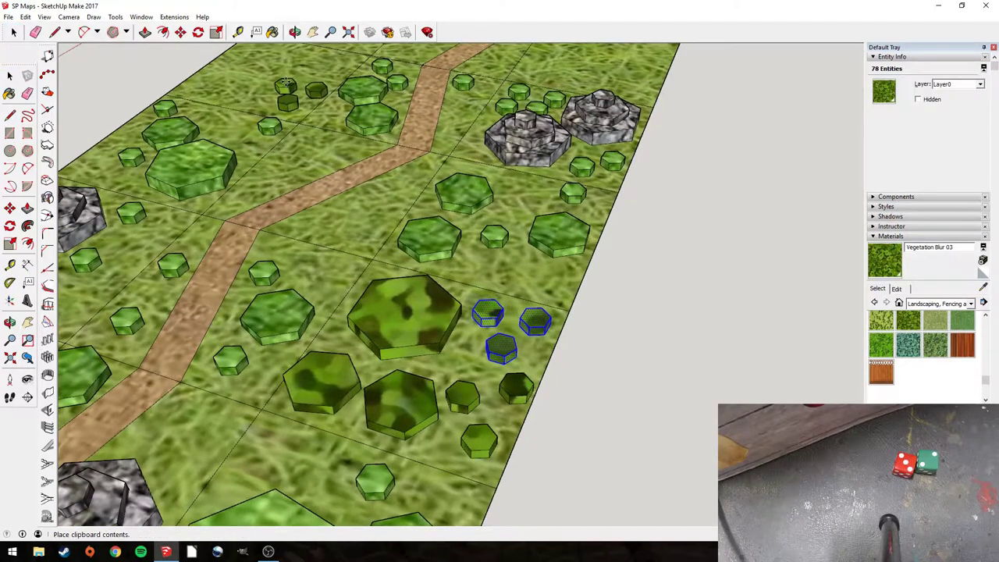
key(ctrl+v)
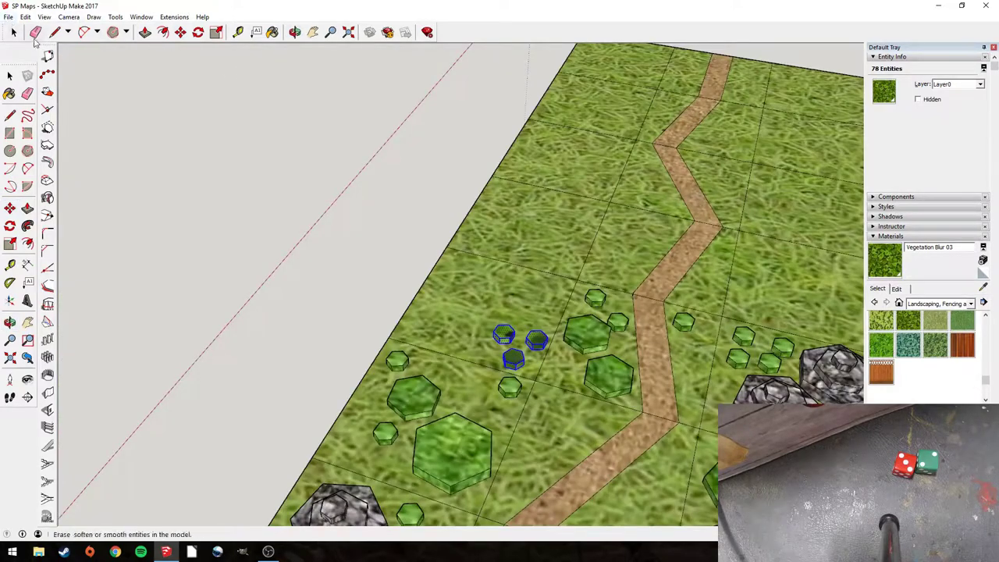
click(13, 32)
- Copy the large camouflage hexagon, paste it on the empty ground beside the map and remove the stray edge copied with it
shift+middle_drag(754, 476, 320, 325)
scroll(572, 491, down, 2)
scroll(320, 325, up, 3)
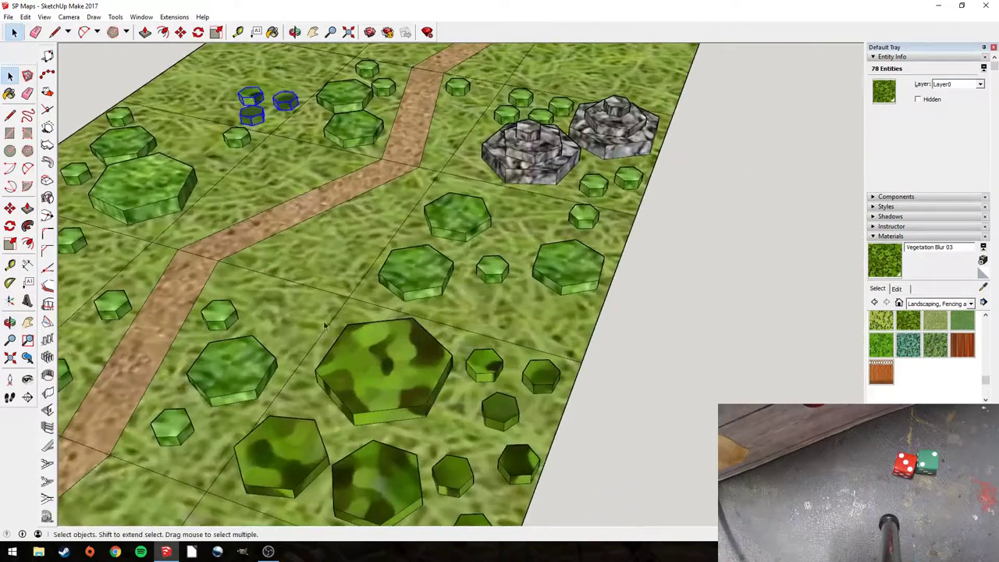
drag(459, 444, 459, 442)
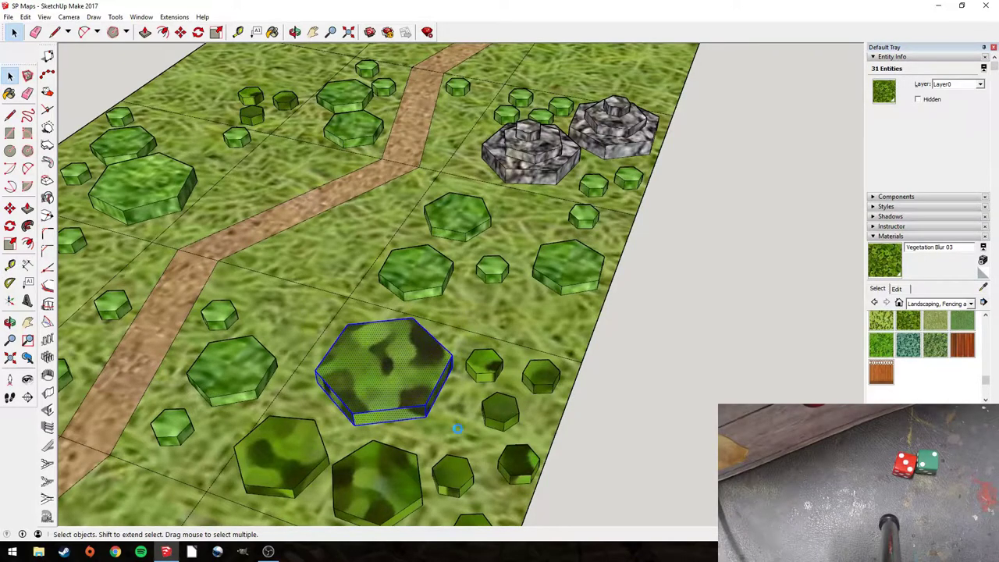
key(ctrl+v)
shift+middle_drag(196, 72, 462, 288)
scroll(512, 305, up, 2)
click(233, 200)
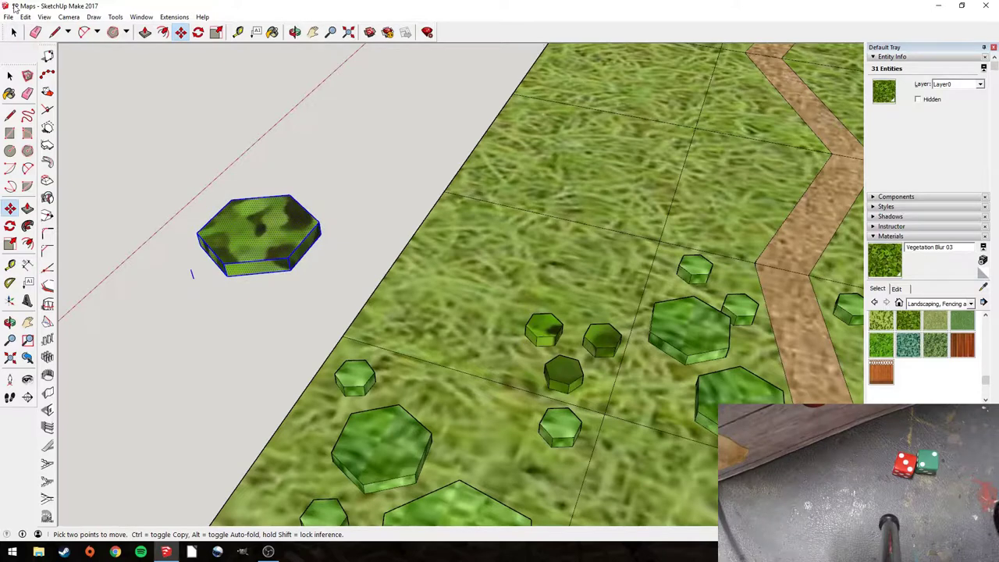
click(13, 32)
drag(178, 260, 195, 293)
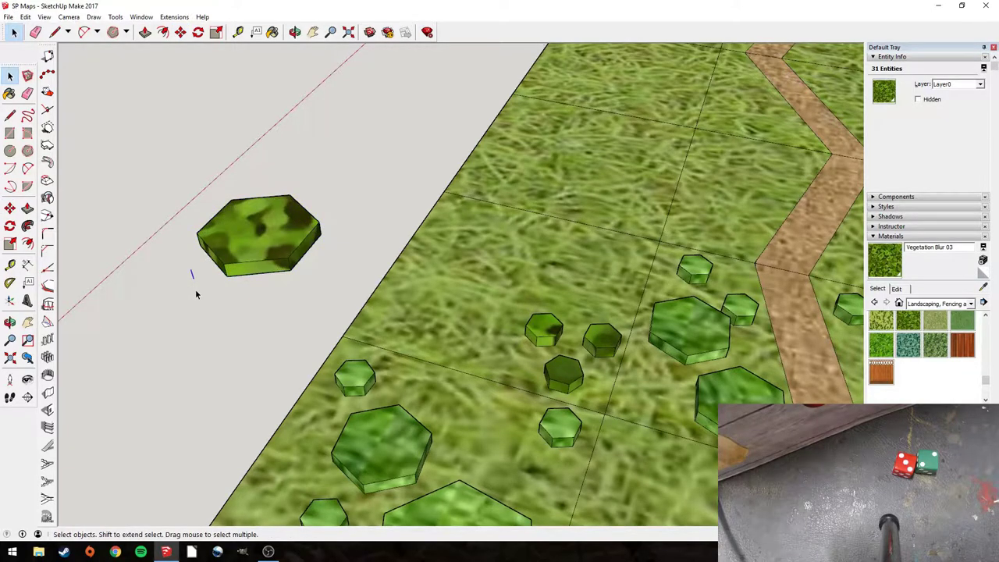
- Copy the cleaned large camouflage hexagon and paste it twice around the small trio on the fourth-row outer tile
drag(177, 180, 327, 298)
key(ctrl+c)
key(ctrl+v)
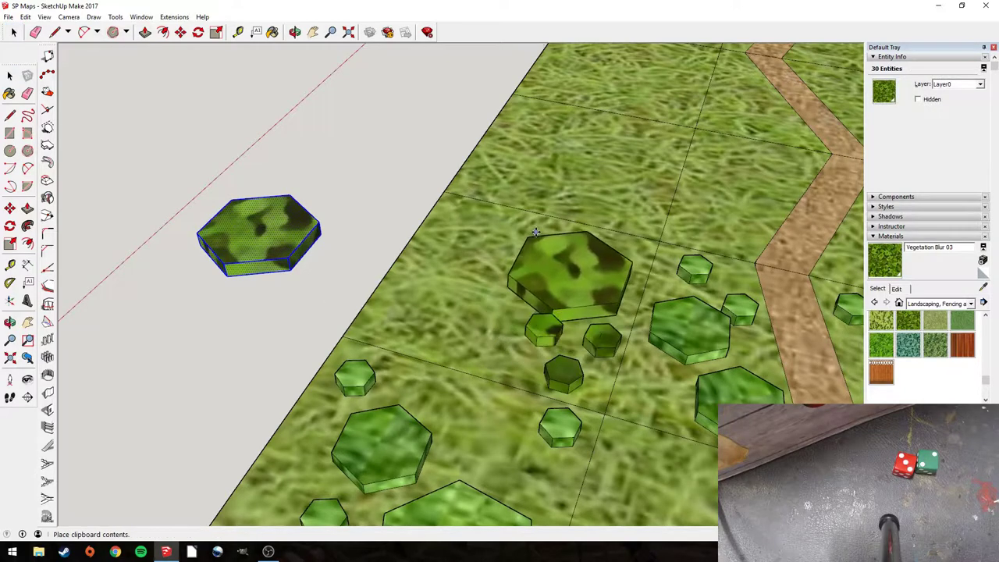
click(509, 222)
key(ctrl)
click(509, 221)
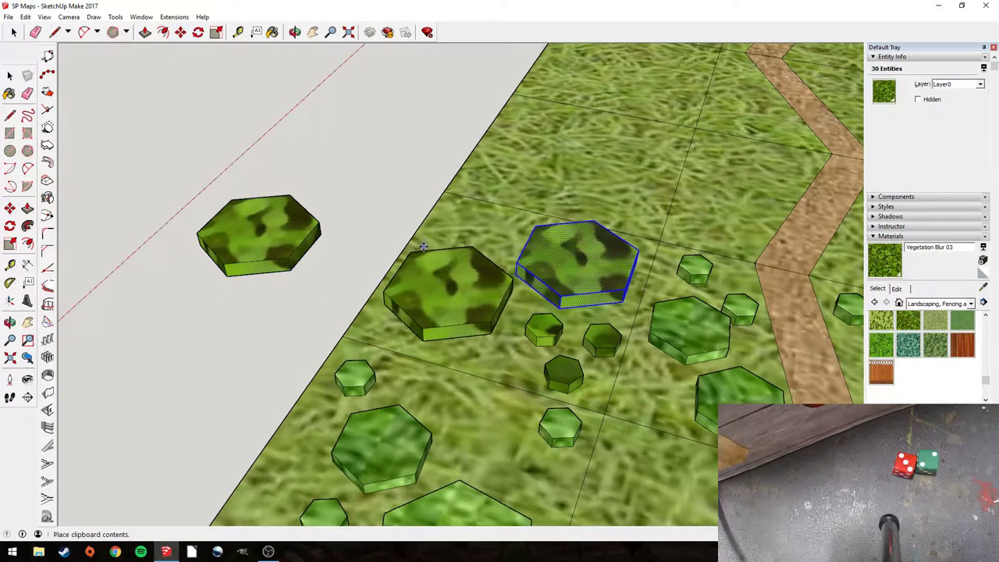
click(410, 250)
- Rotate the large camouflage hexagon nearest the map's outer edge on the ground plane to vary its orientation
key(q)
click(473, 303)
key(Escape)
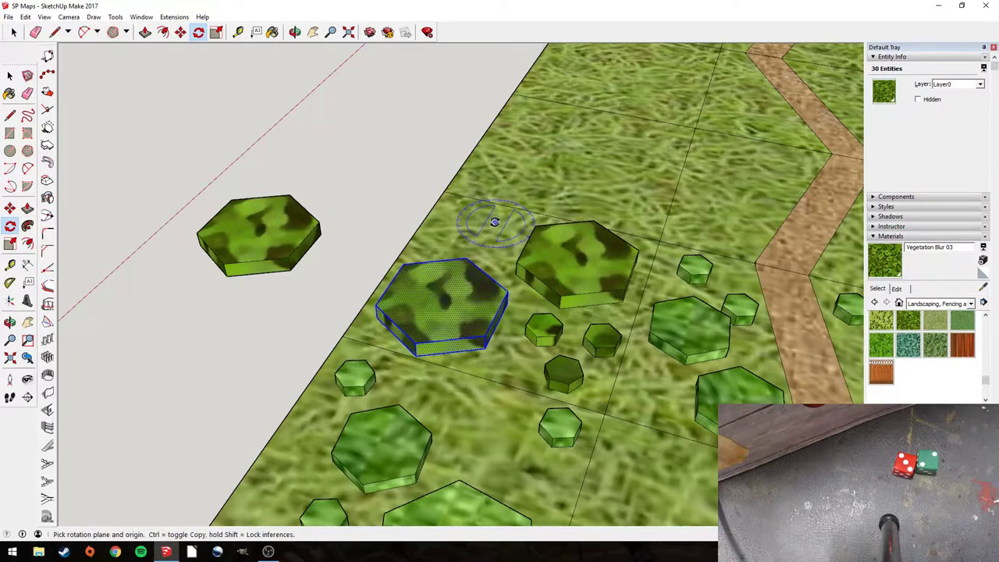
click(445, 296)
click(492, 185)
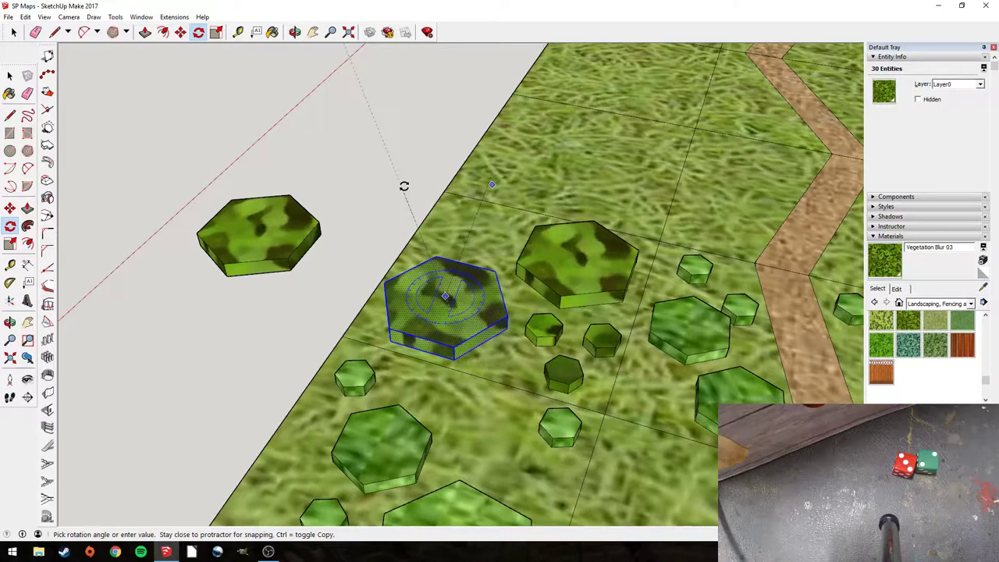
click(420, 178)
- Scale down the camouflage hexagon beside the map uniformly and move it onto the fourth-row outer tile behind the two large ones
click(13, 35)
click(12, 33)
drag(131, 133, 331, 302)
click(216, 32)
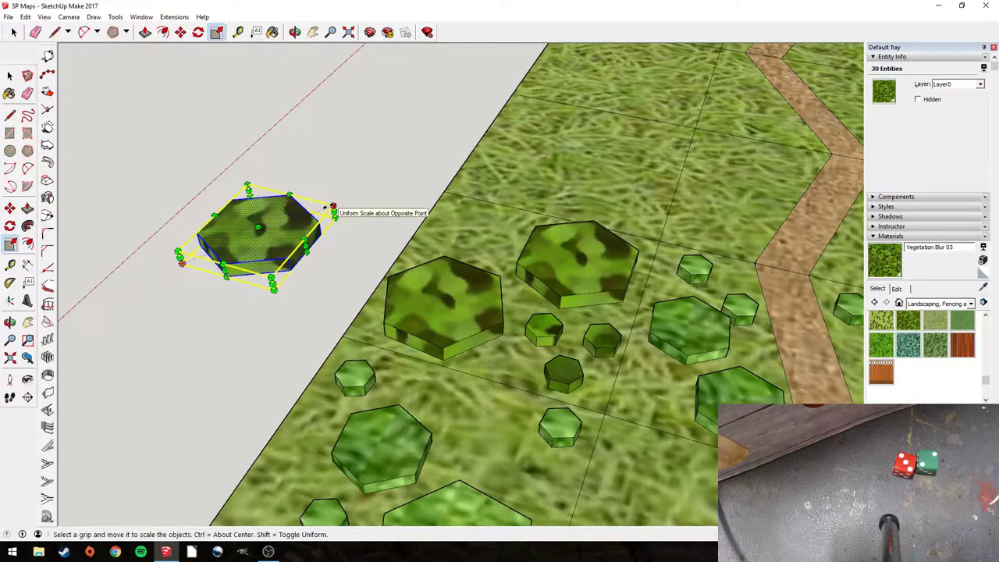
drag(332, 206, 273, 226)
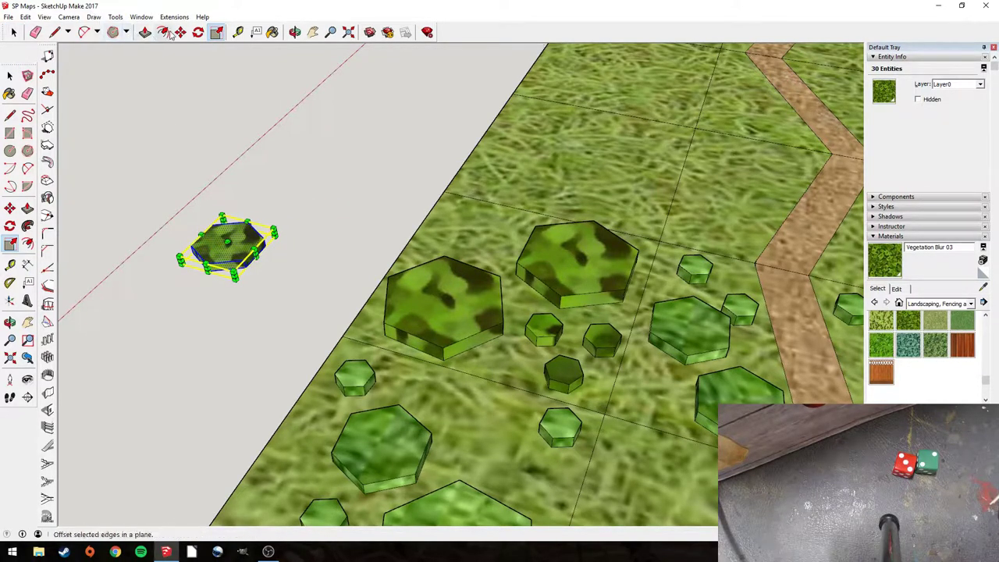
click(180, 32)
drag(227, 267, 469, 250)
click(14, 33)
click(227, 167)
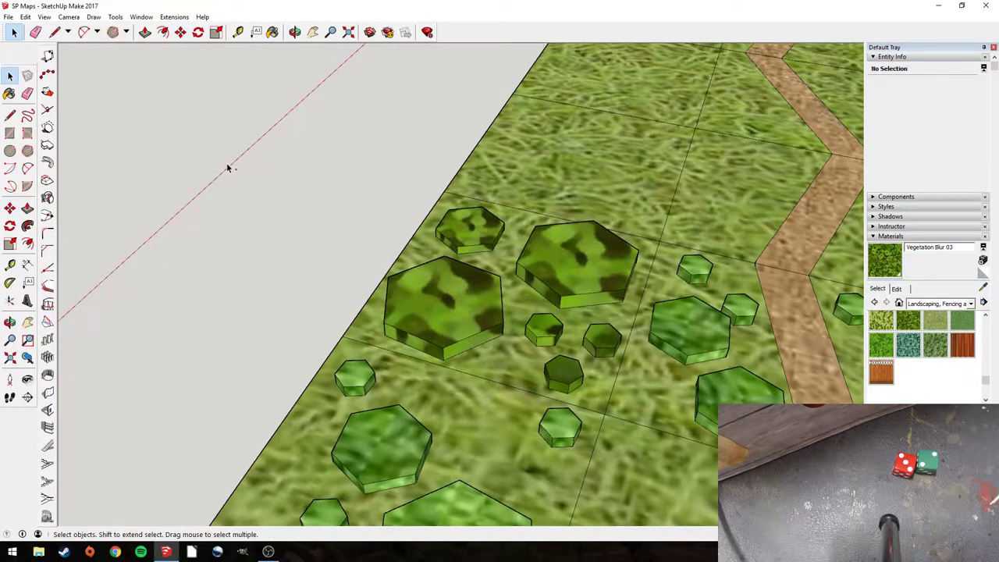
- Save the map model
scroll(431, 281, down, 8)
middle_drag(431, 282, 662, 438)
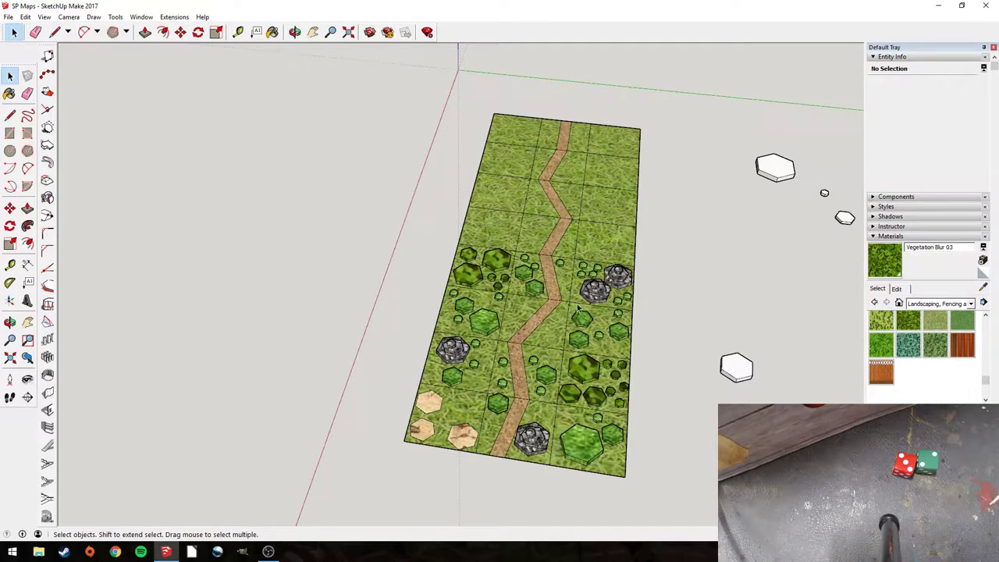
middle_drag(579, 305, 504, 273)
scroll(629, 361, up, 2)
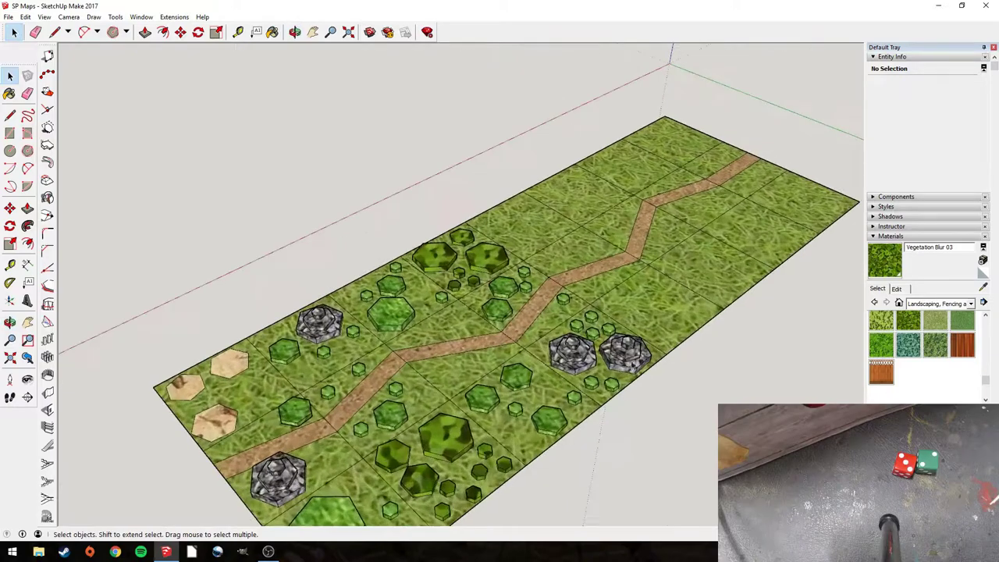
click(6, 5)
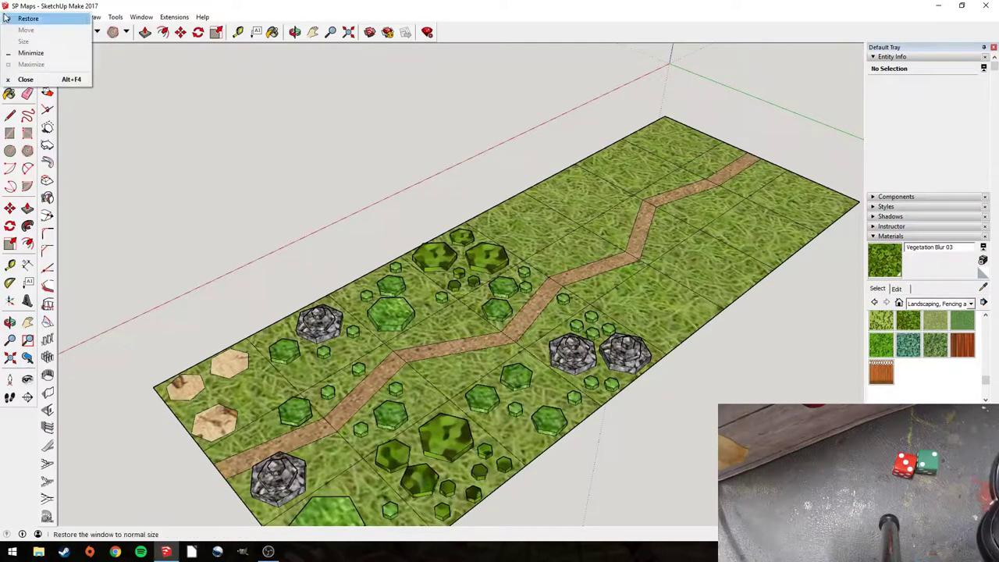
click(254, 90)
mouse_move(675, 150)
middle_down()
mouse_move(591, 149)
mouse_move(673, 153)
middle_up()
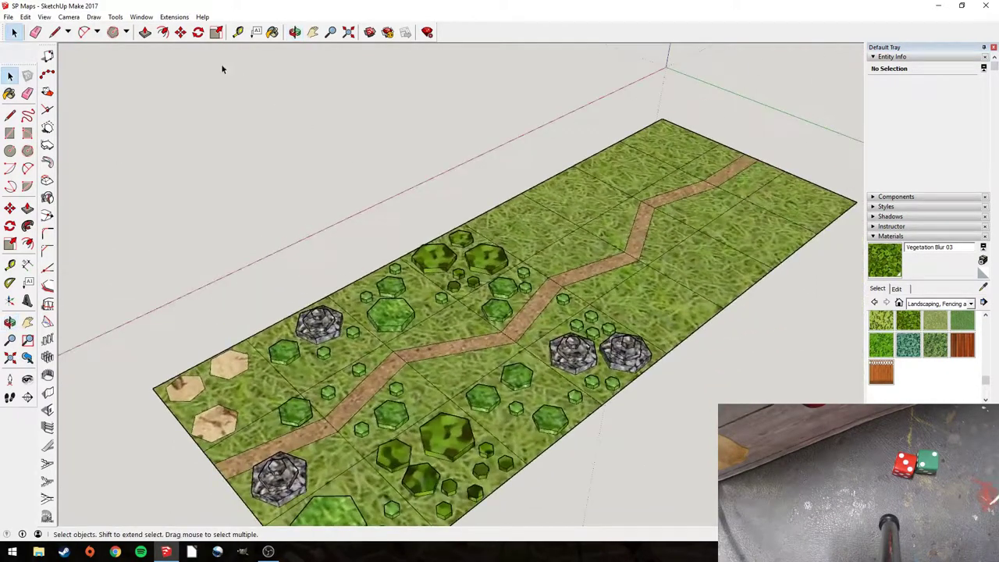
click(9, 17)
click(32, 55)
- Copy the medium blank hexagon from the spare pieces and paste it near the outer edge of the fifth-row tile behind the rocks
middle_drag(691, 330, 113, 59)
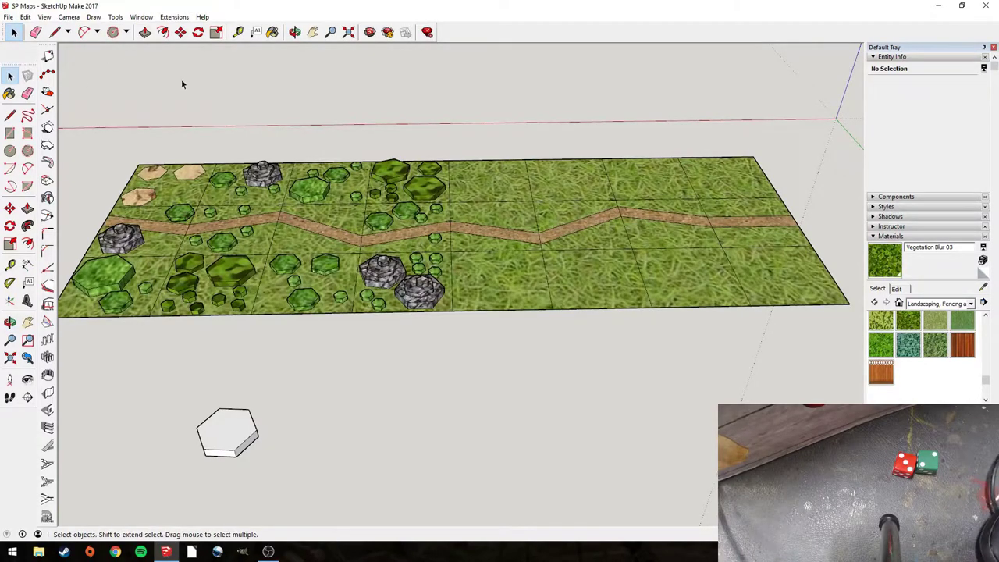
middle_drag(217, 106, 453, 168)
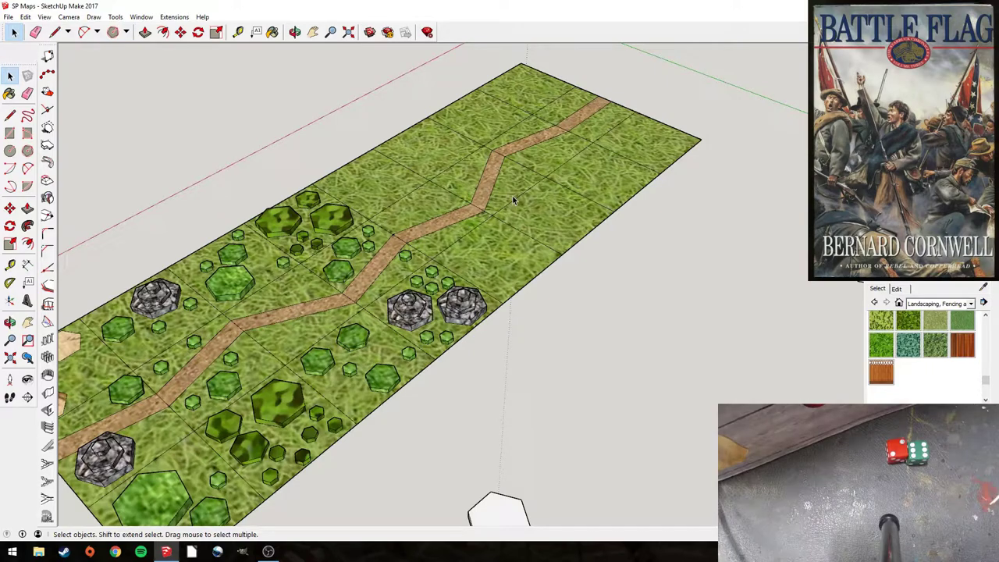
middle_drag(516, 197, 747, 161)
click(794, 203)
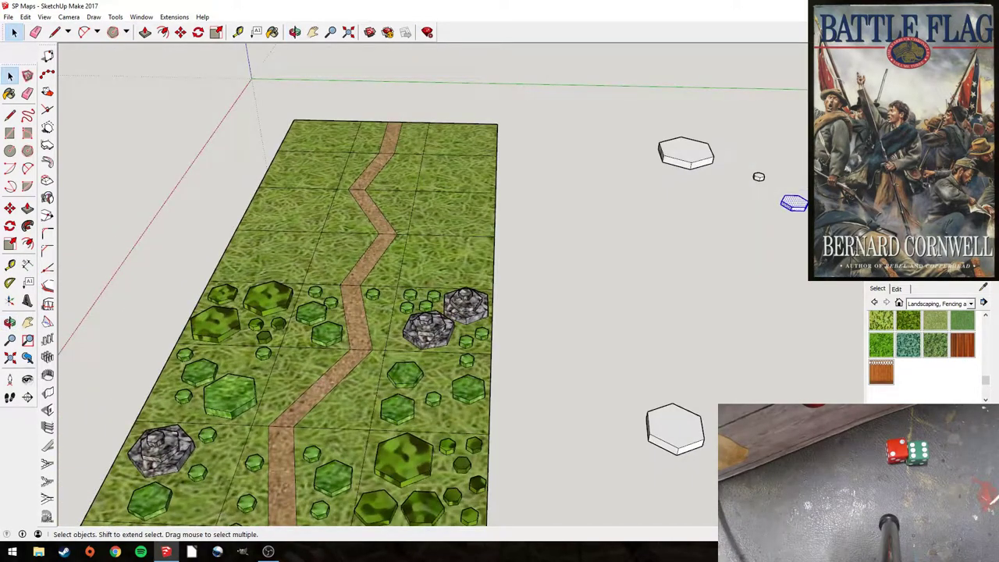
key(ctrl+v)
scroll(500, 245, up, 5)
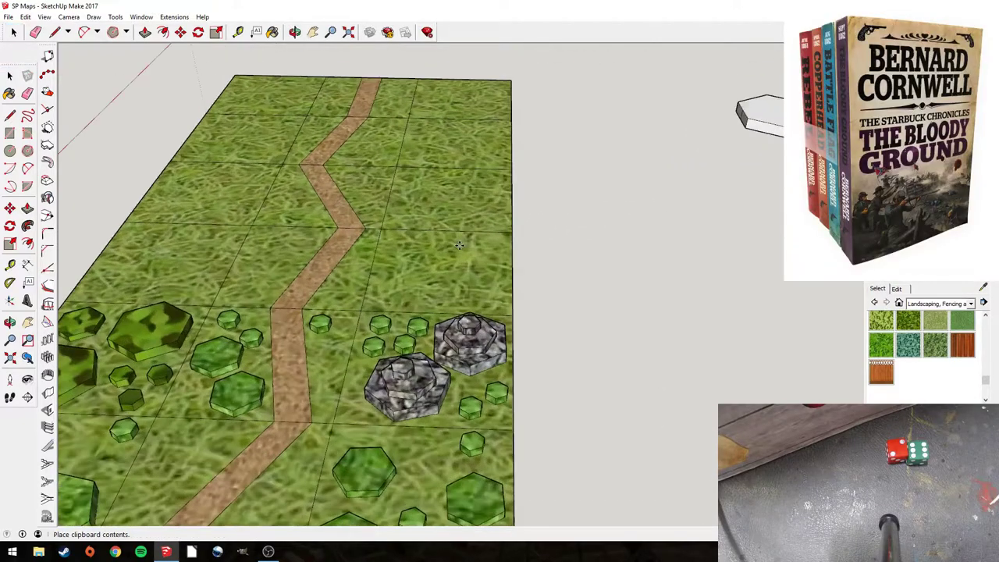
click(466, 235)
- Paste a second blank medium hexagon on that fifth-row tile, close to the small green hexagons, and rotate it slightly
key(ctrl+v)
click(352, 295)
click(198, 32)
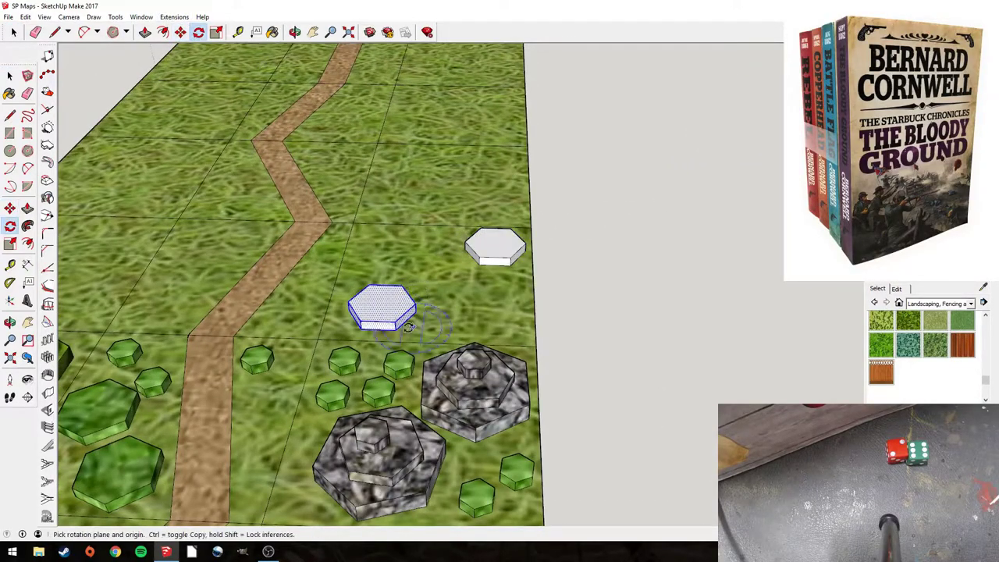
click(400, 248)
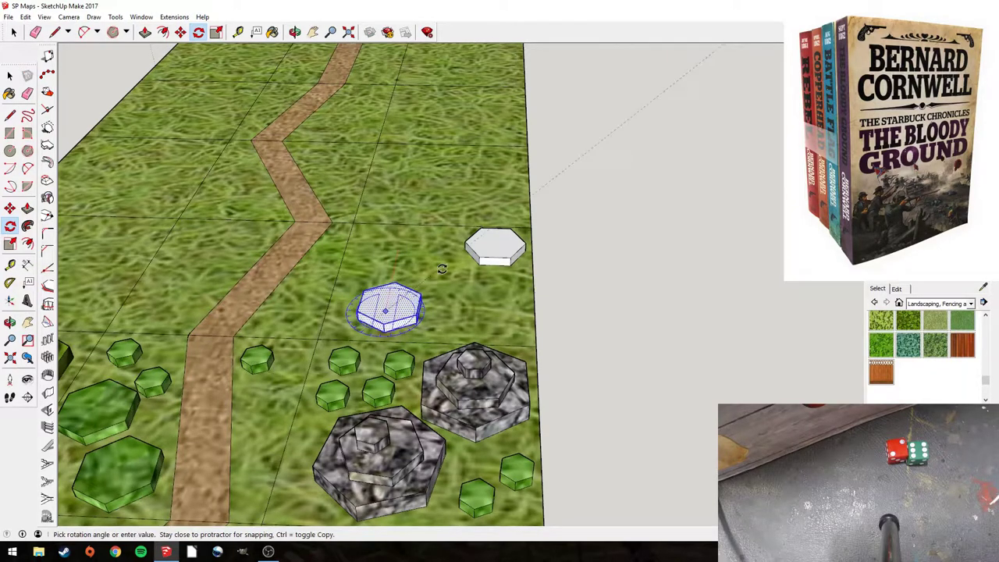
click(442, 269)
- Paste a third blank medium hexagon behind the second one on the fifth-row tile, rotate it and clear the selection
key(ctrl+v)
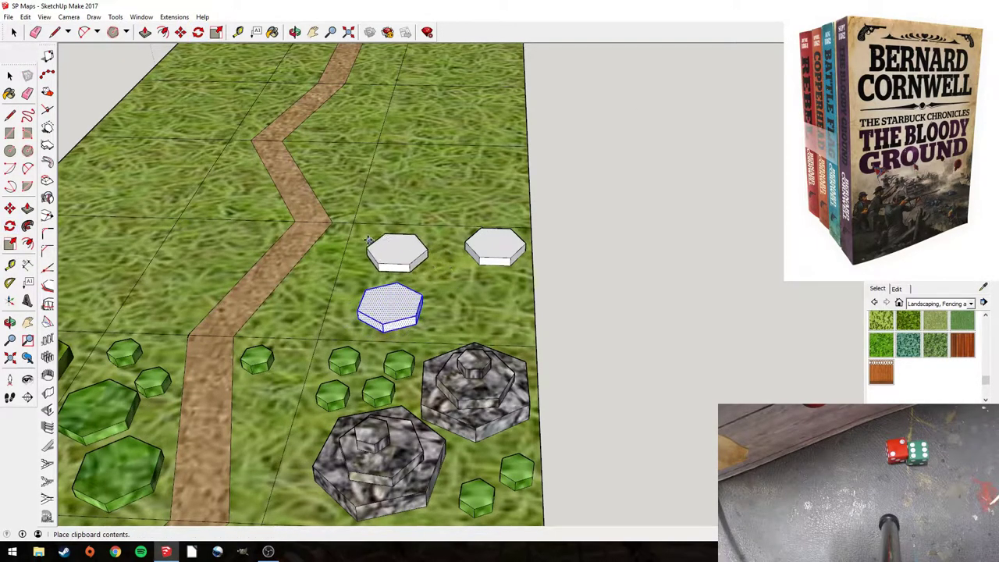
click(383, 242)
click(198, 32)
click(399, 248)
click(419, 255)
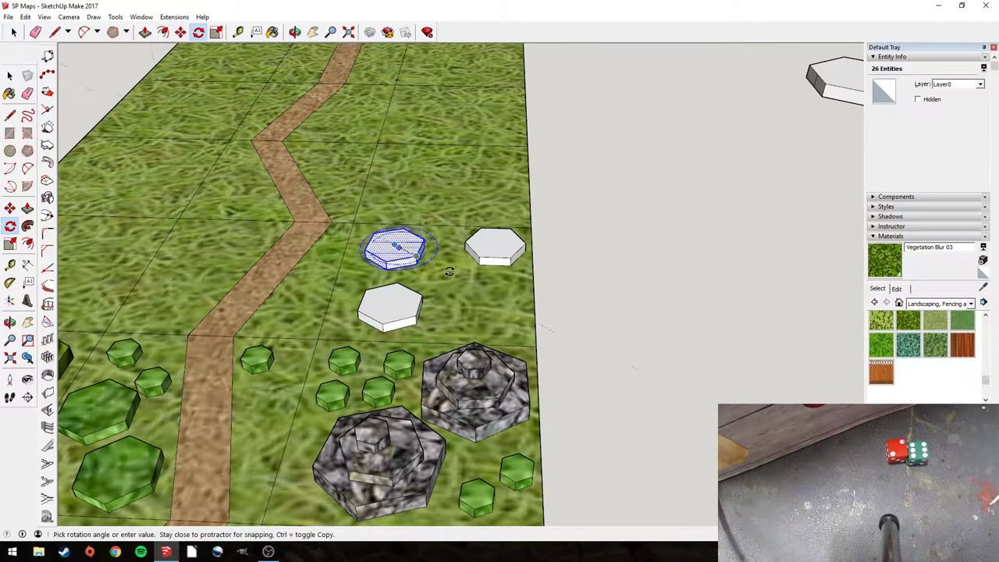
click(455, 268)
key(space)
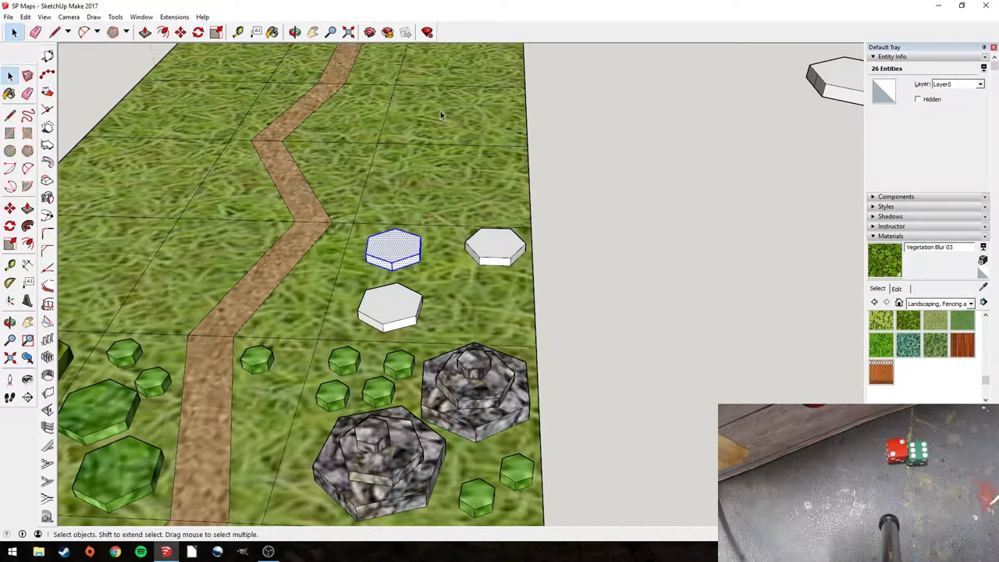
click(806, 180)
scroll(806, 179, down, 3)
middle_click(816, 154)
middle_click(817, 155)
scroll(188, 260, down, 2)
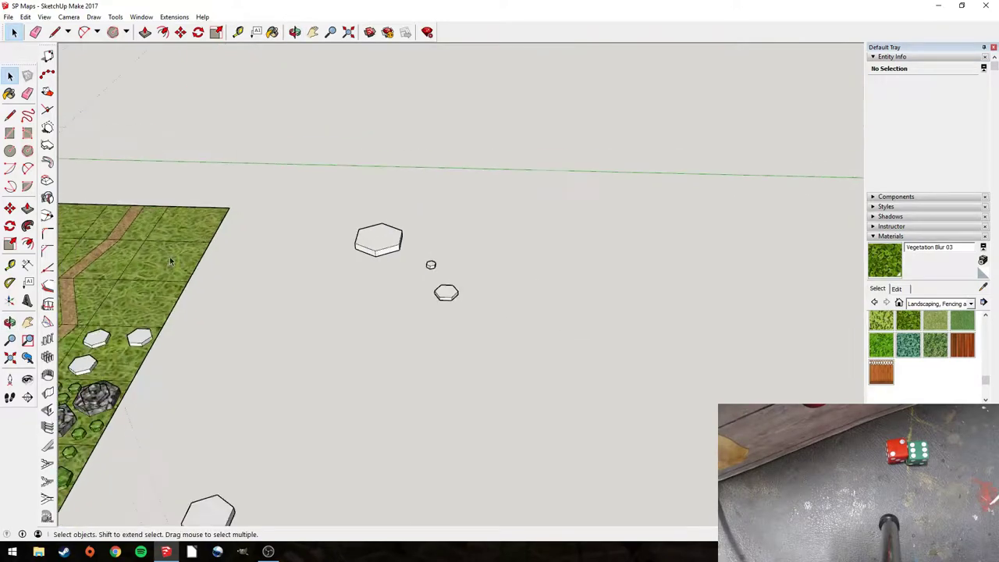
middle_click(138, 338)
middle_click(138, 338)
scroll(440, 347, up, 3)
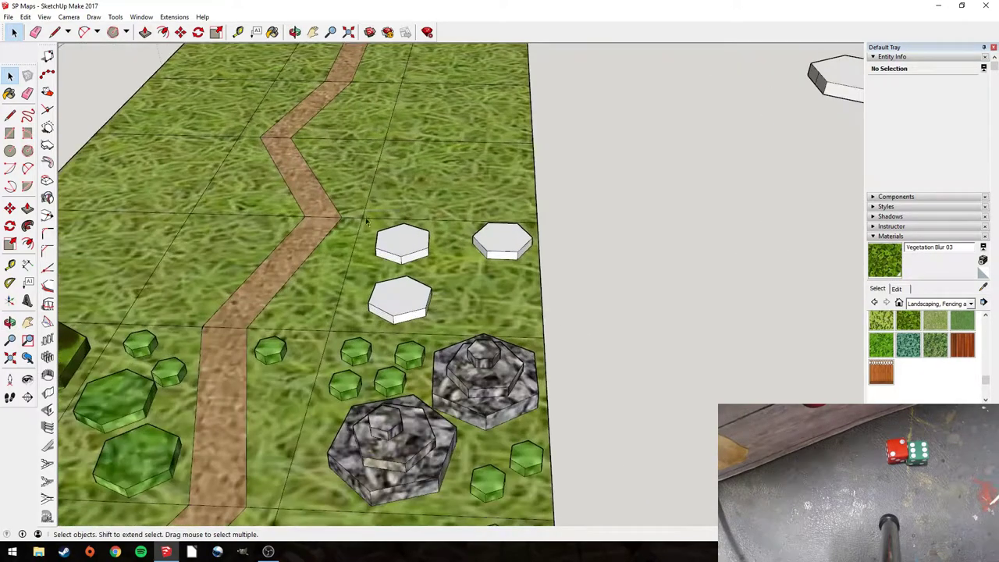
- Paint the rear blank hexagon on the path side of the fifth-row tile with the Vegetation Grass material
drag(360, 213, 442, 271)
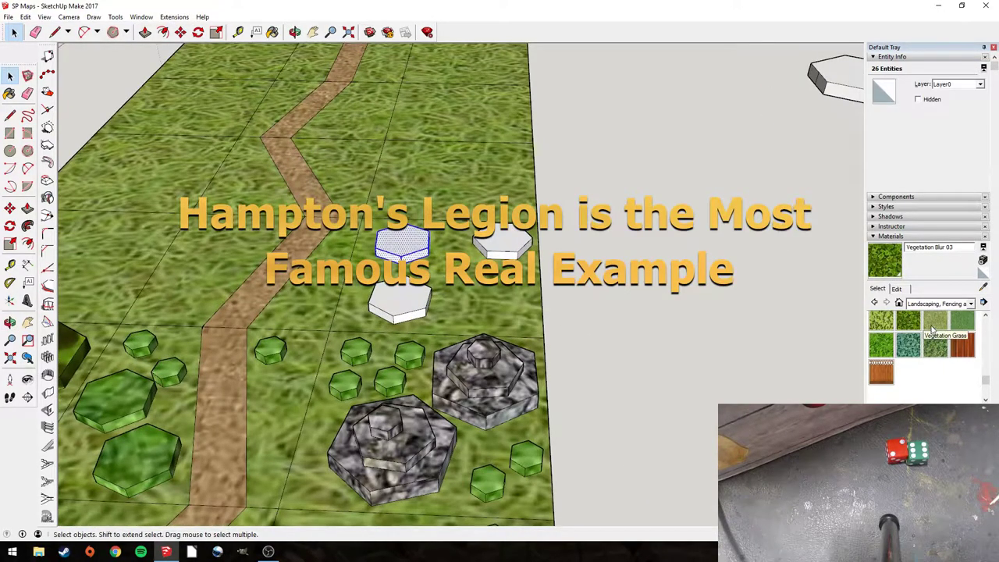
click(935, 320)
click(405, 236)
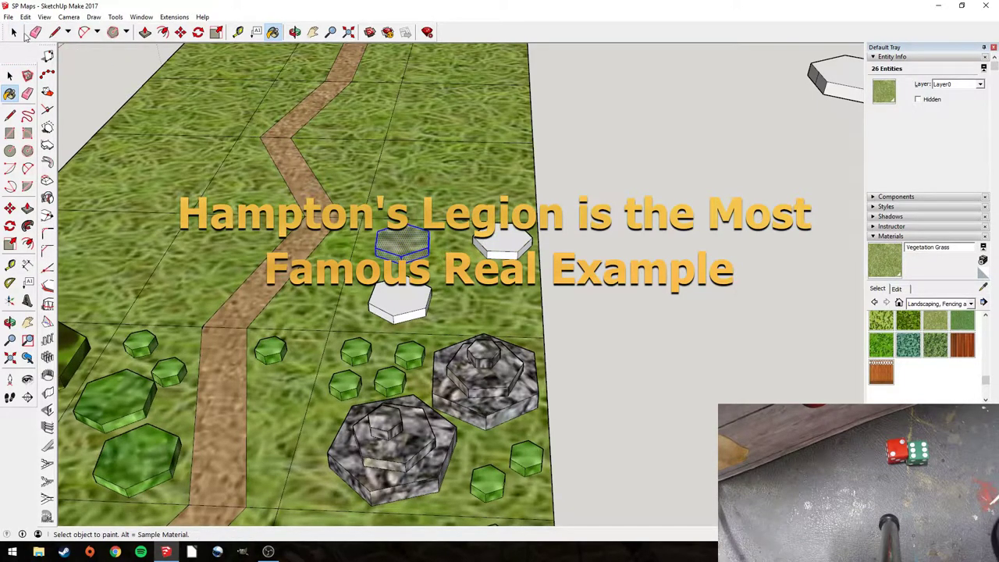
- Paint the other two blank hexagons on the fifth-row tile with Vegetation Grass and clear the selection
click(15, 33)
click(504, 244)
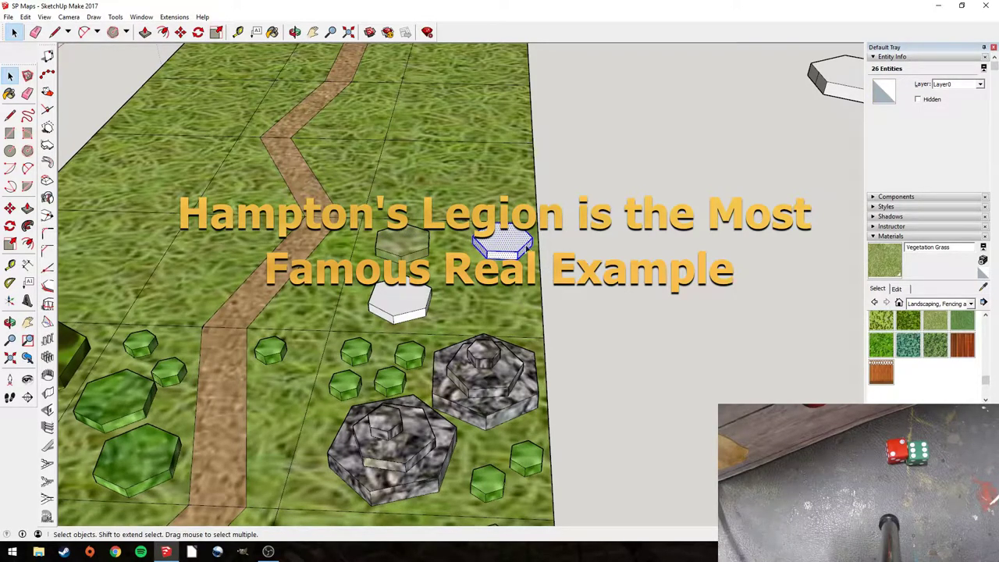
key(b)
click(508, 238)
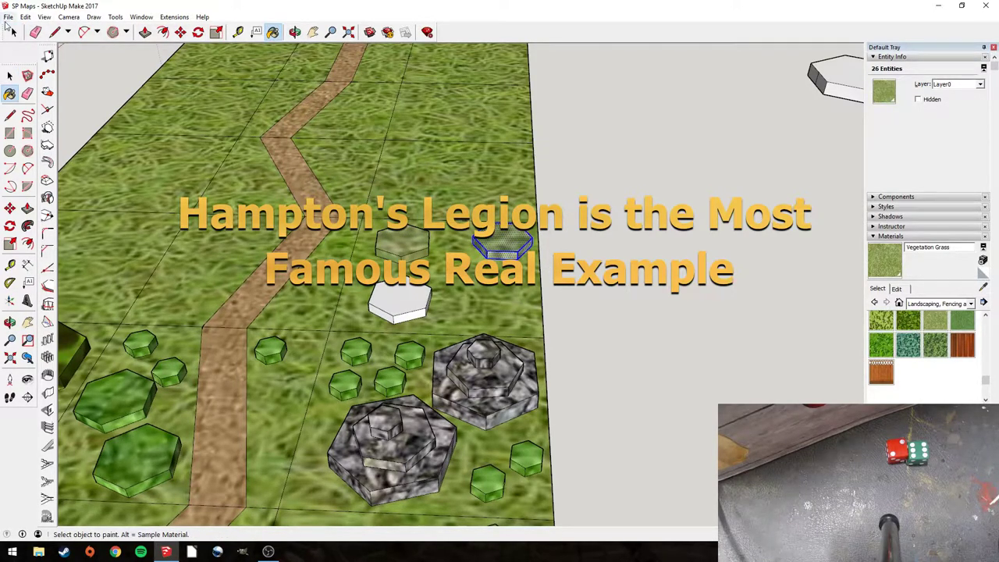
key(space)
click(398, 305)
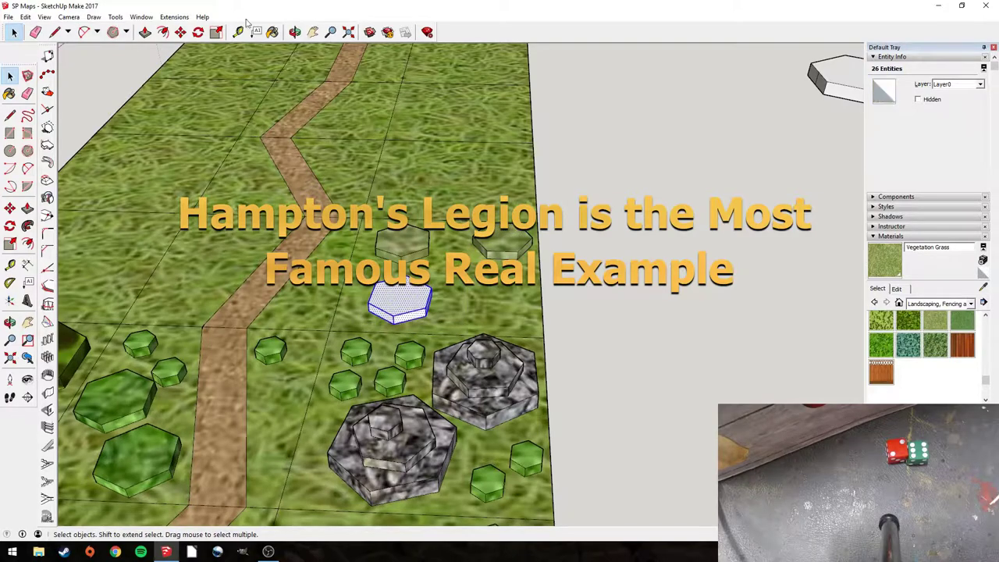
key(b)
click(397, 298)
key(space)
mouse_move(610, 180)
middle_down()
mouse_move(613, 156)
mouse_move(634, 172)
mouse_move(692, 159)
mouse_move(726, 168)
middle_up()
scroll(609, 166, down, 5)
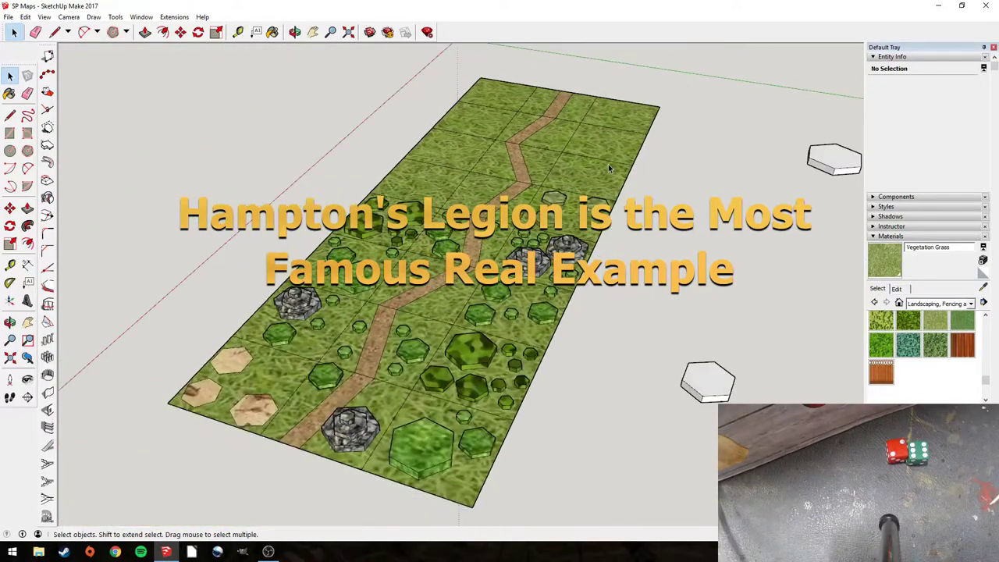
- Save the map model
scroll(609, 163, up, 3)
click(8, 16)
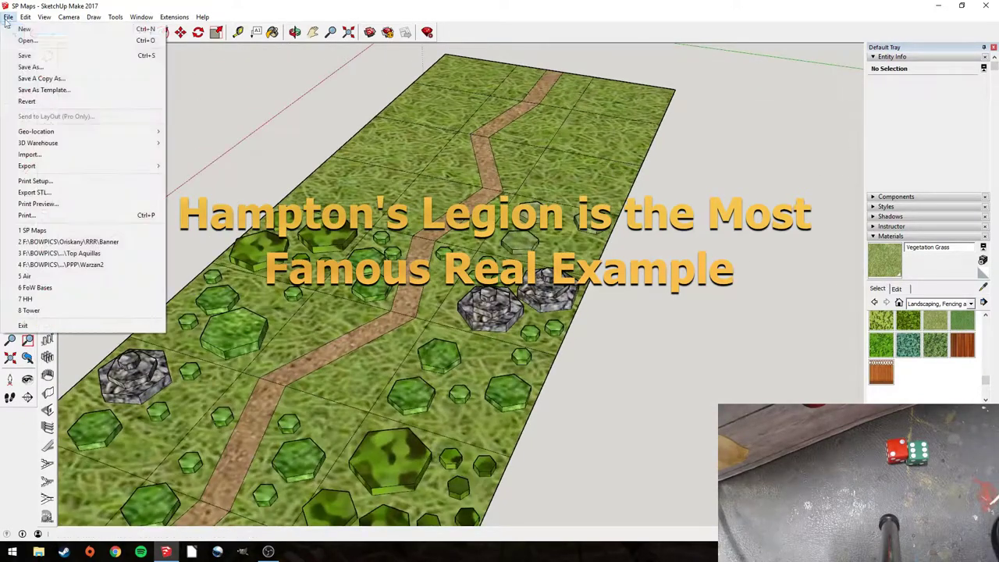
click(37, 53)
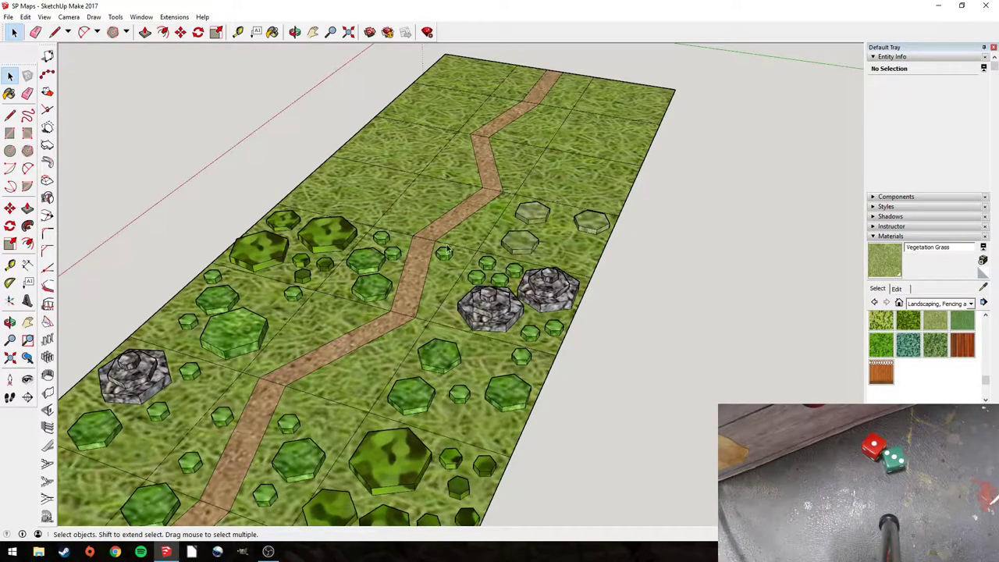
- Copy the small green hexagon beside the path and paste it at the path bend on the fifth-row tile with the three grass hexagons
key(ctrl+a)
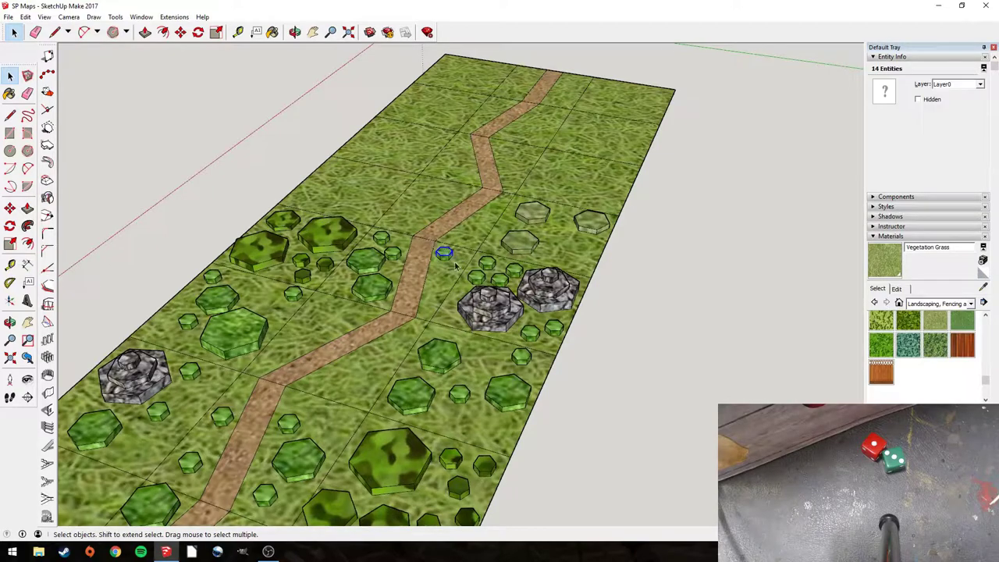
key(ctrl+v)
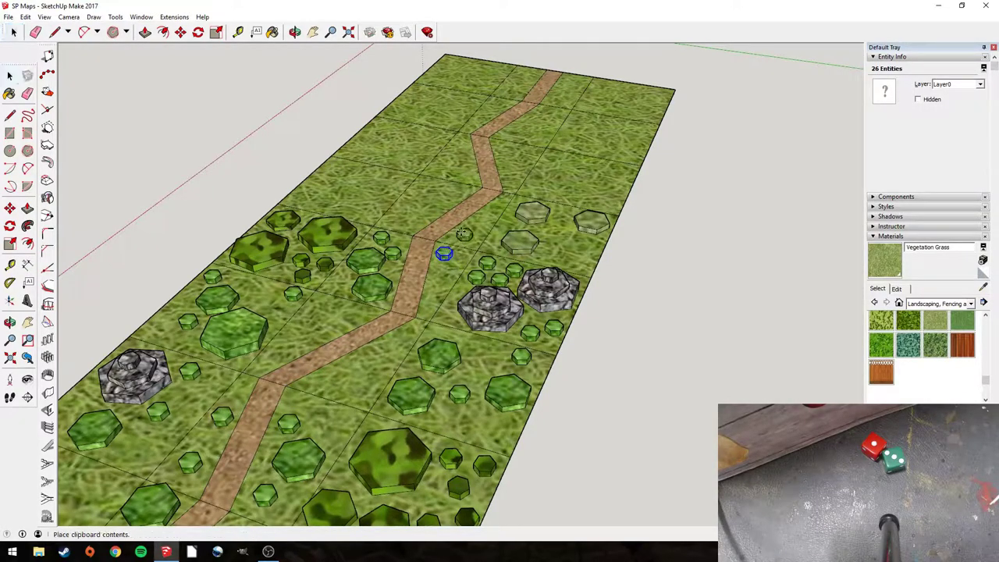
scroll(490, 197, up, 10)
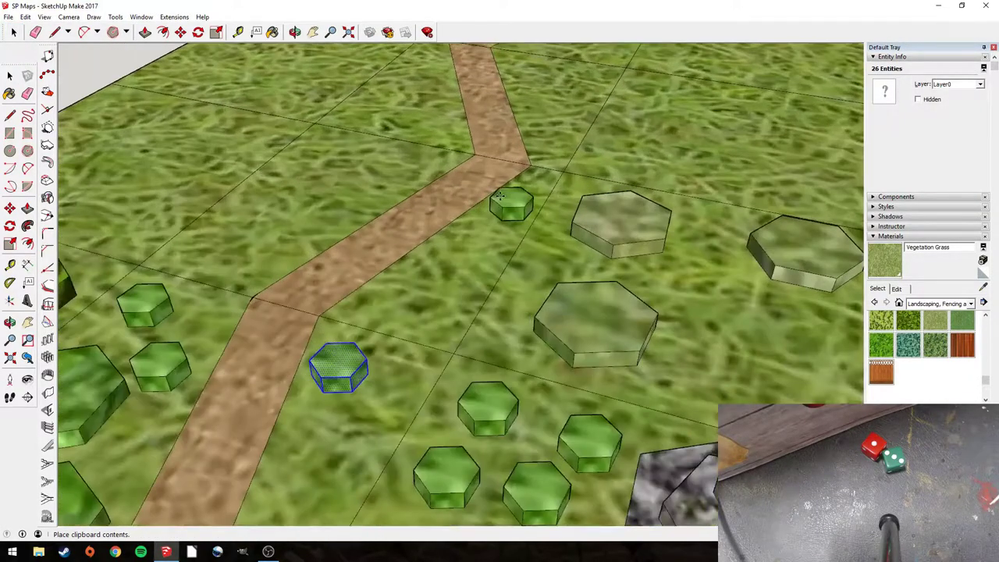
click(490, 215)
click(490, 216)
- Paste another small green hexagon across the path from that bend and rotate it slightly
key(ctrl)
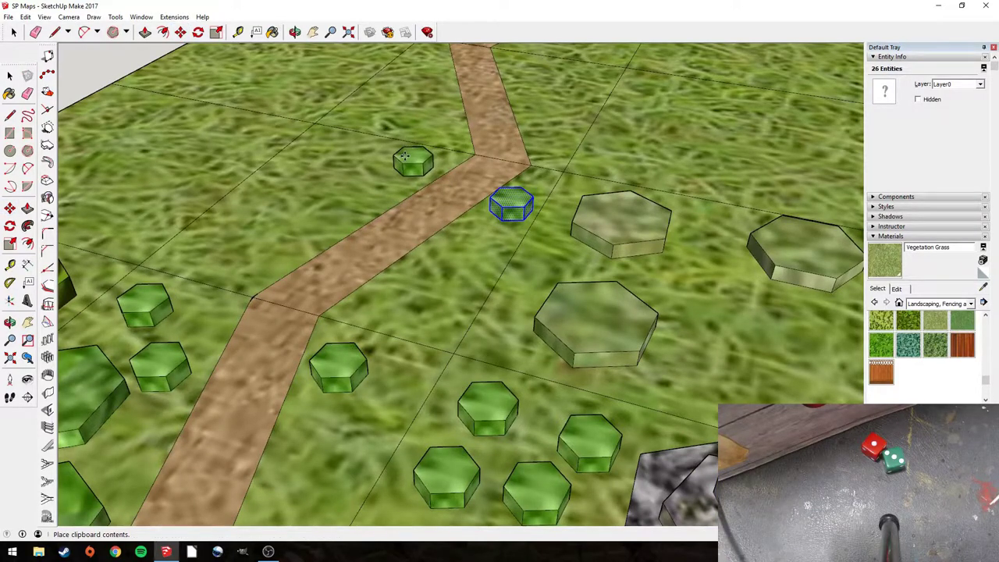
click(391, 173)
key(q)
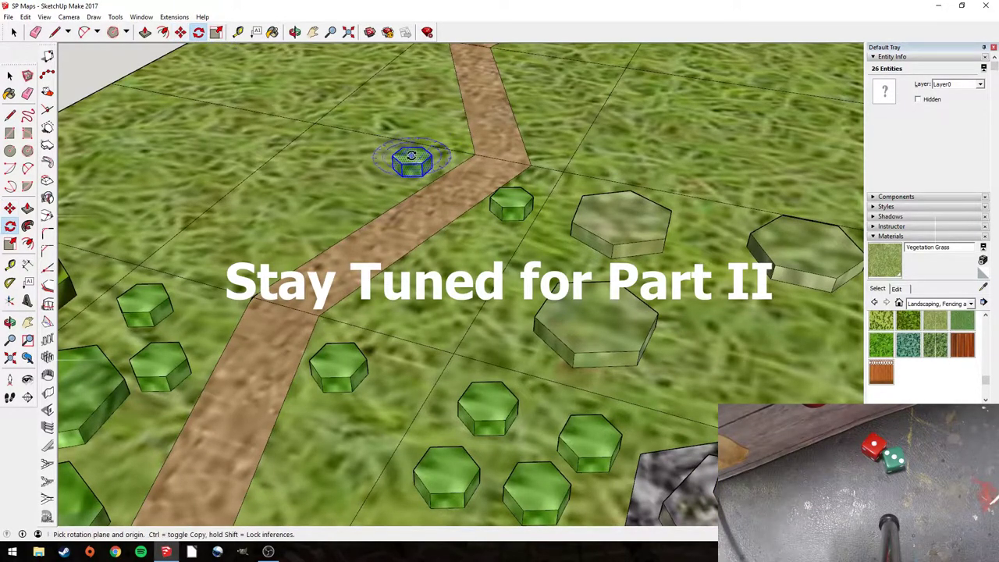
click(421, 162)
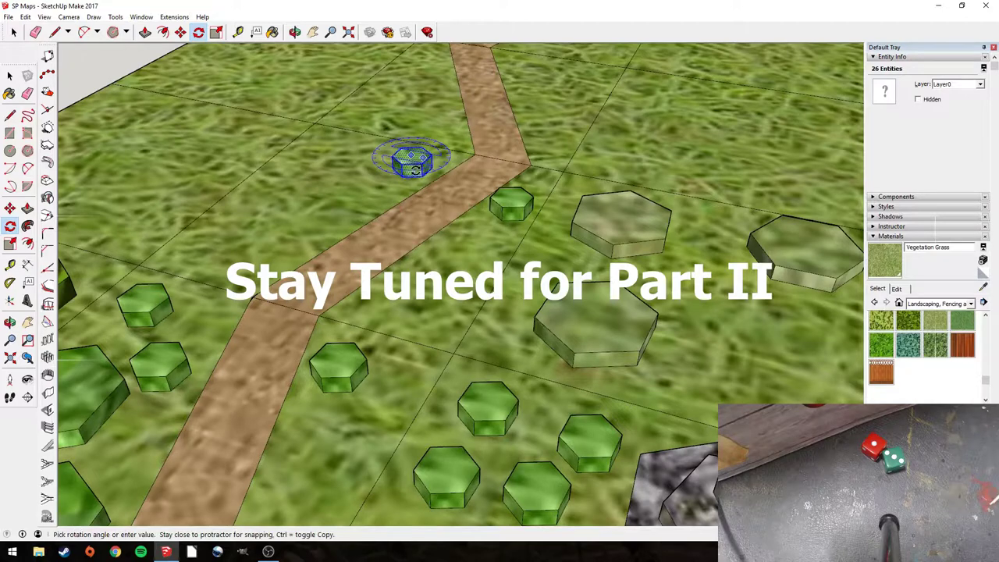
key(space)
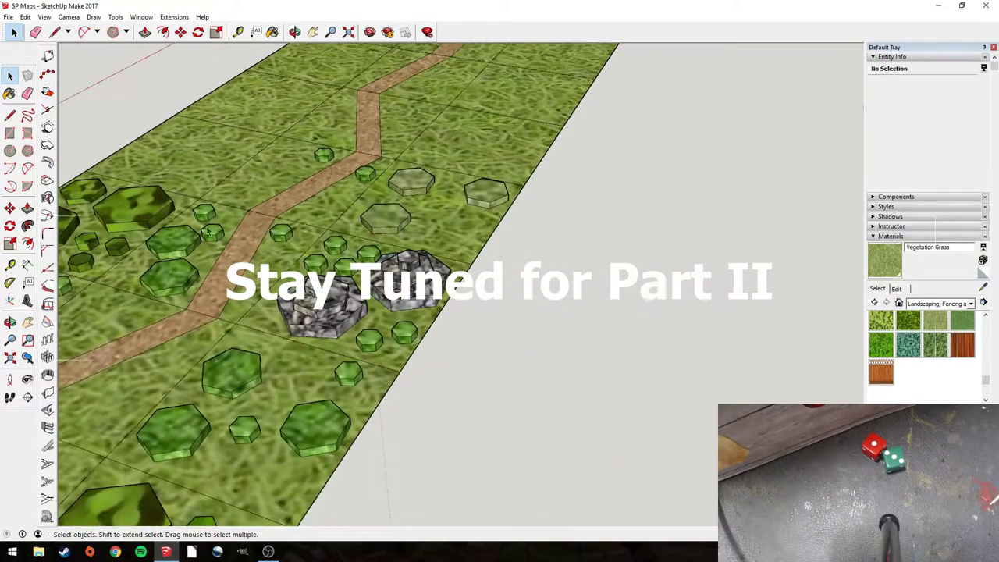
- Copy a medium green hexagon from a nearer row, paste it beside the small hexagon across the path, and rotate it
drag(361, 466, 361, 458)
key(ctrl+c)
key(ctrl+v)
scroll(234, 159, up, 5)
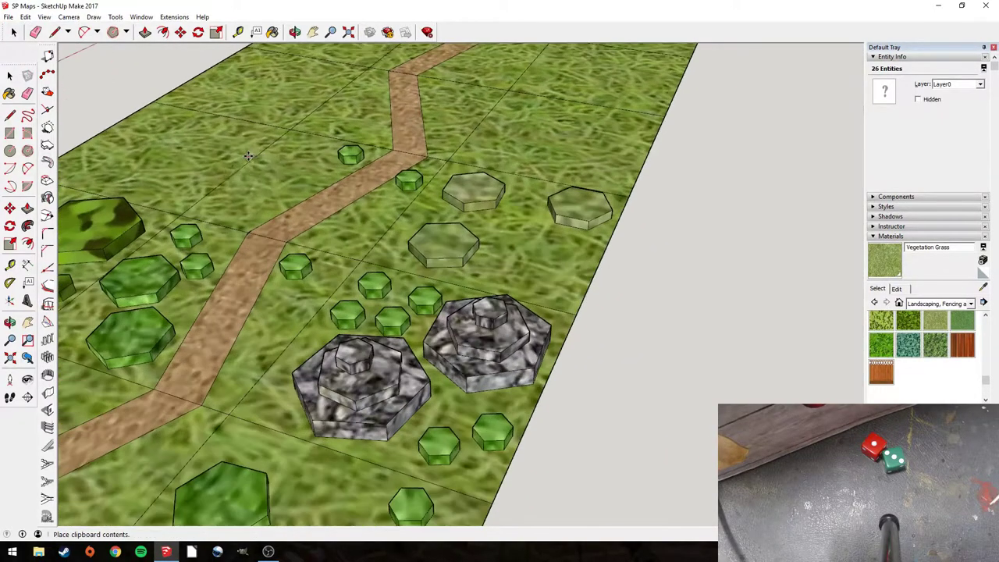
click(311, 121)
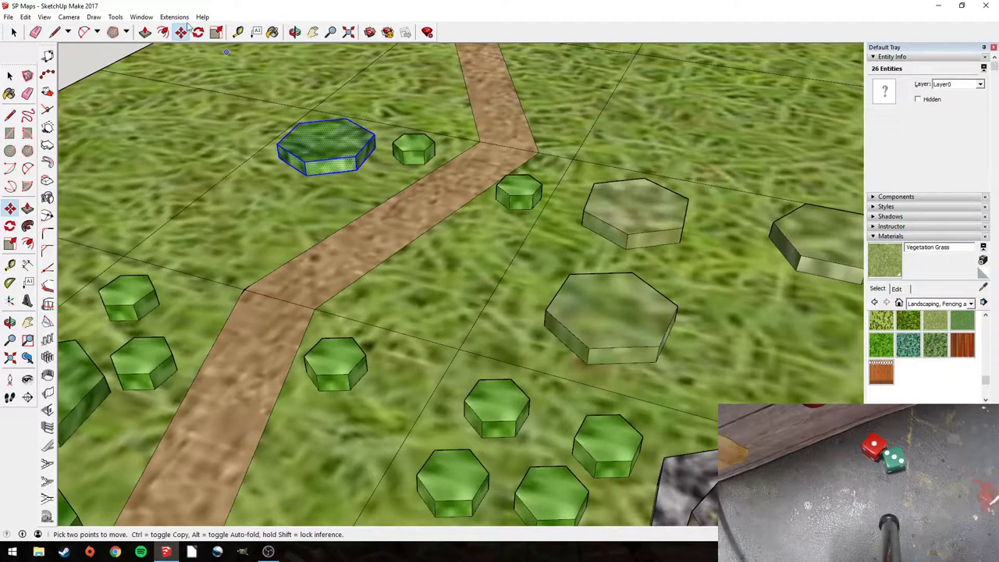
key(q)
click(341, 123)
click(351, 129)
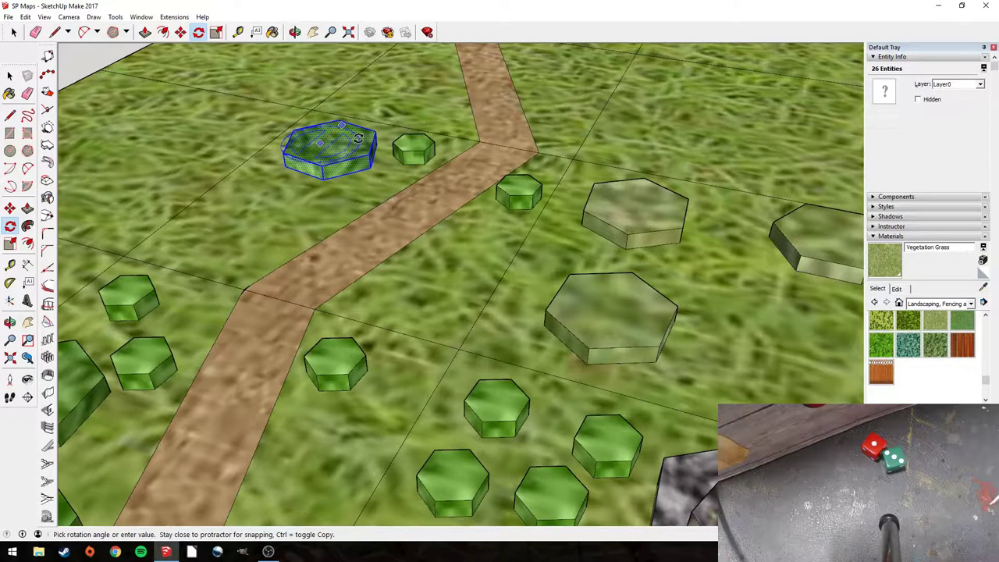
click(357, 138)
key(space)
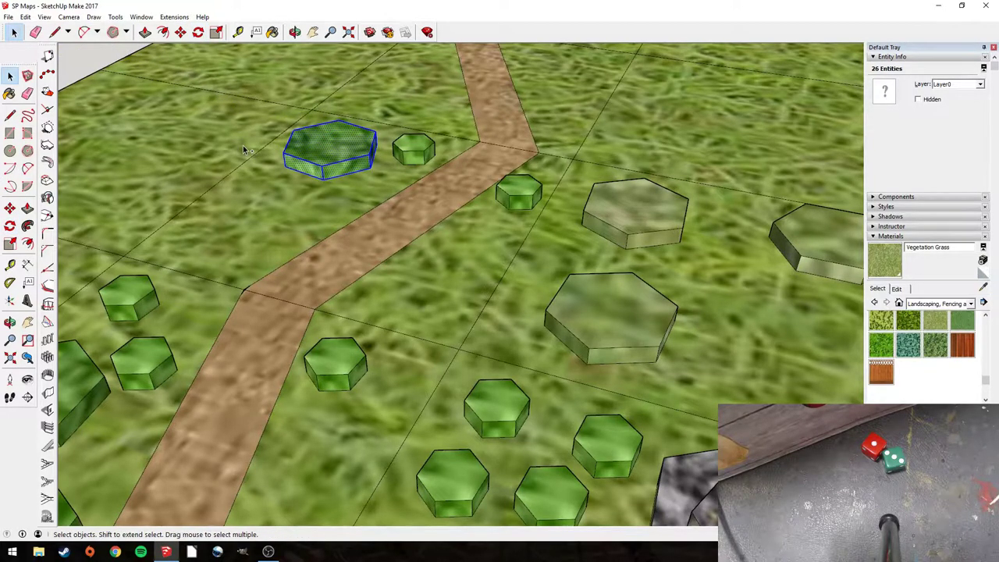
- Paste a second medium green hexagon in front of the first one, close to the path, and rotate it
key(ctrl+v)
click(239, 191)
click(199, 34)
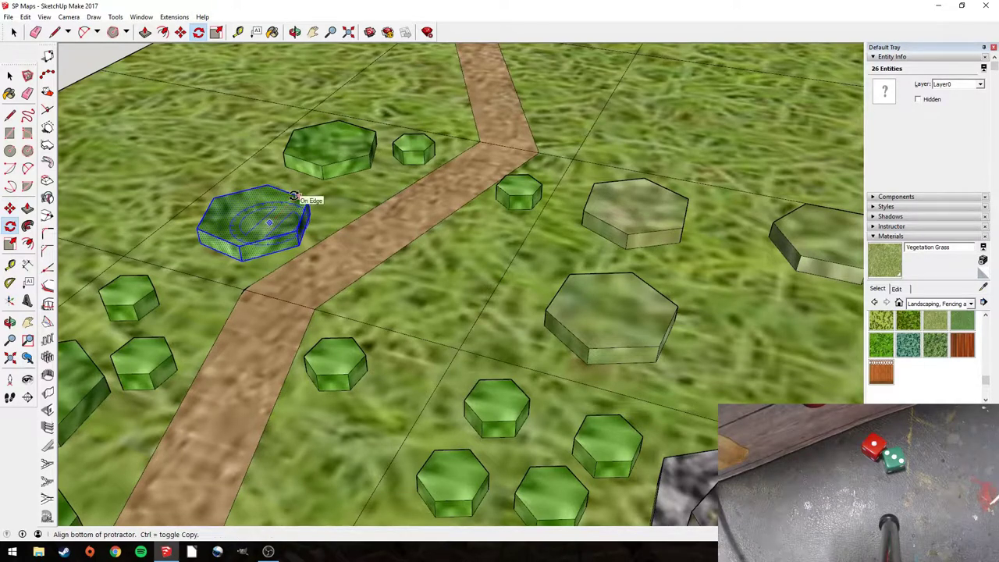
click(297, 196)
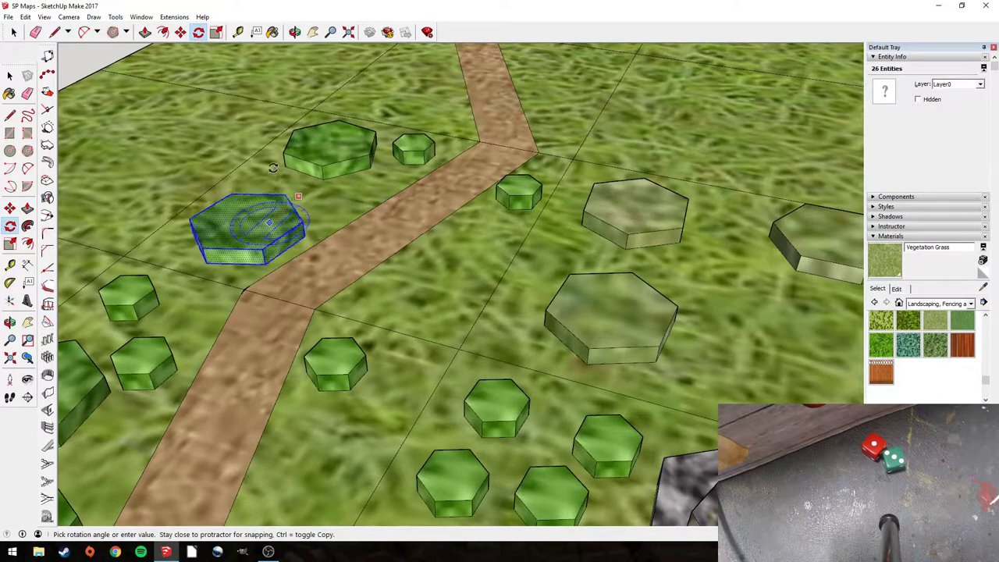
click(273, 168)
click(13, 33)
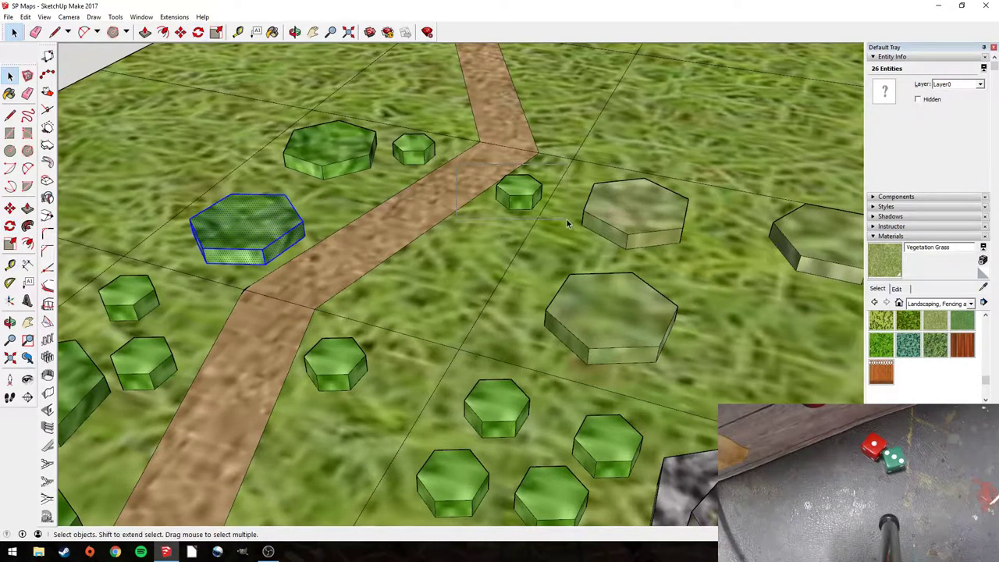
- Copy the small green hexagon at the path bend, paste three more in a cluster along the path, and clear the selection
drag(565, 225, 560, 221)
key(ctrl+c)
key(ctrl+v)
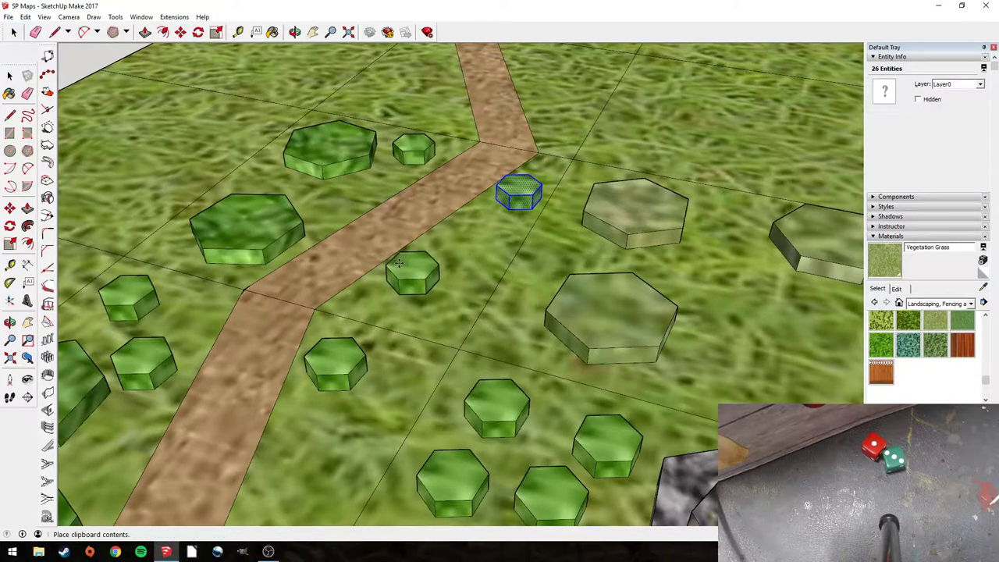
click(373, 278)
key(ctrl+v)
click(445, 267)
key(ctrl+v)
click(430, 233)
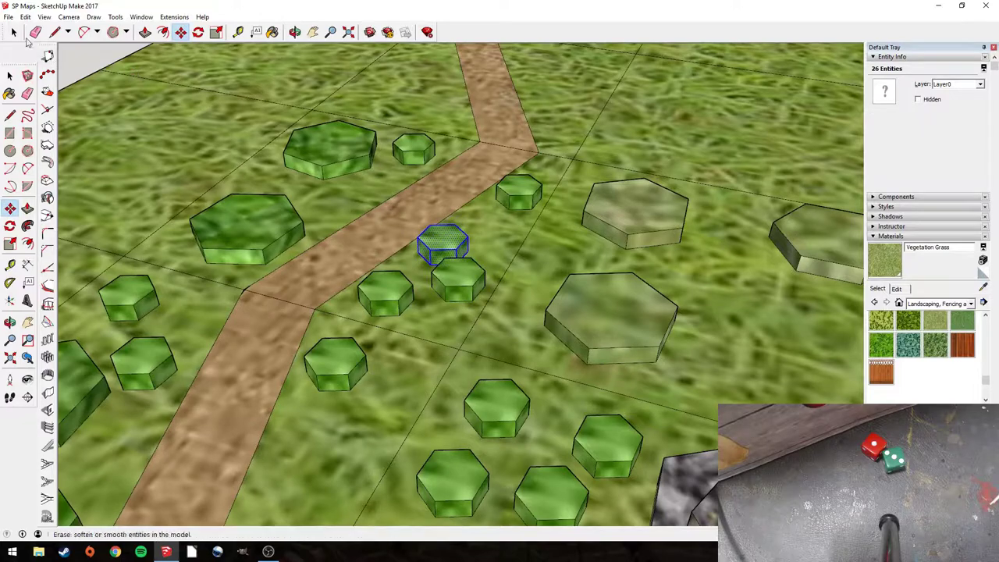
click(18, 34)
click(92, 51)
scroll(212, 135, down, 2)
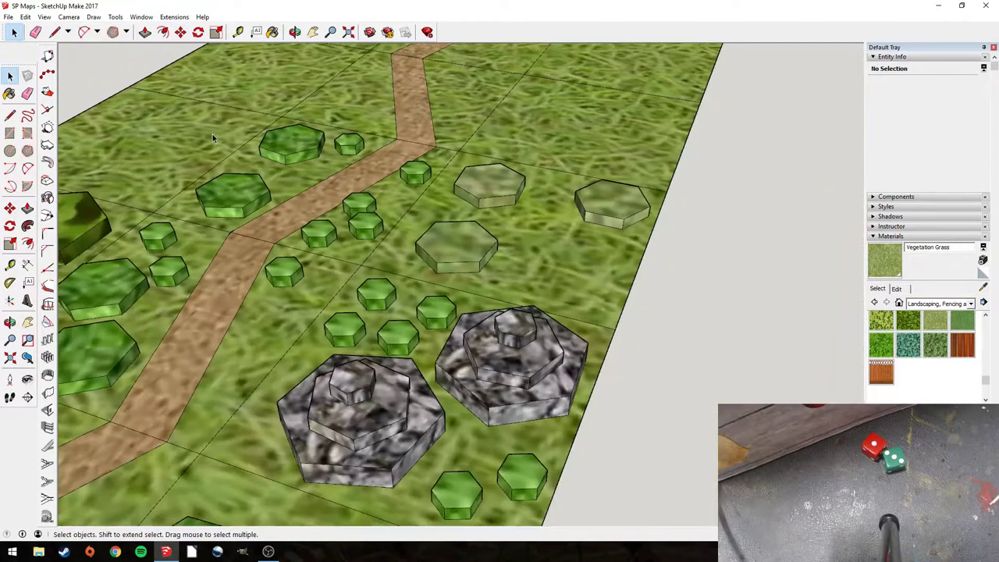
- Repaint the visible faces of the three Vegetation Grass hexagons on the fifth-row tile with Grass Light Green
scroll(212, 139, down, 8)
middle_drag(212, 138, 428, 268)
shift+middle_drag(523, 353, 438, 266)
scroll(532, 289, up, 2)
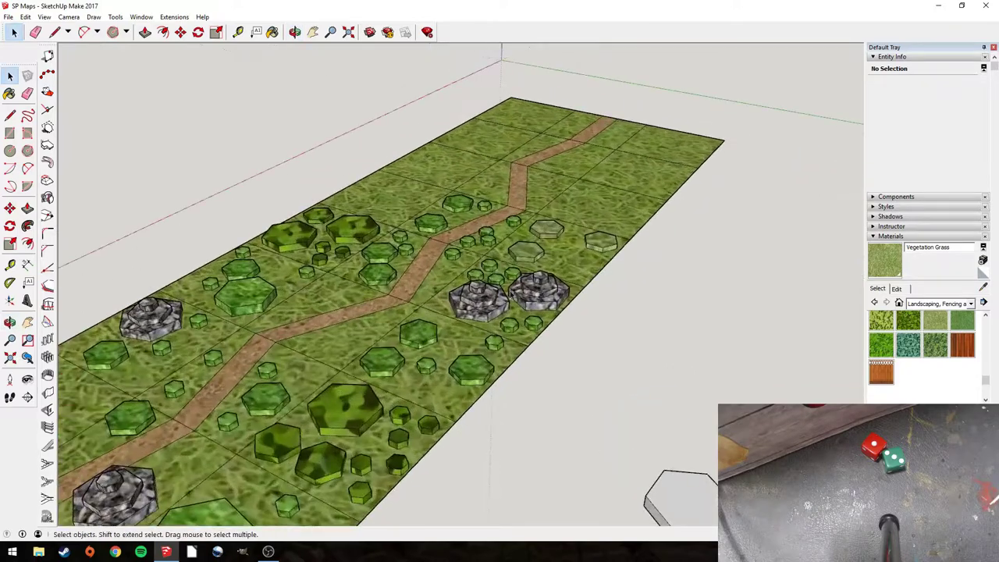
scroll(540, 269, up, 3)
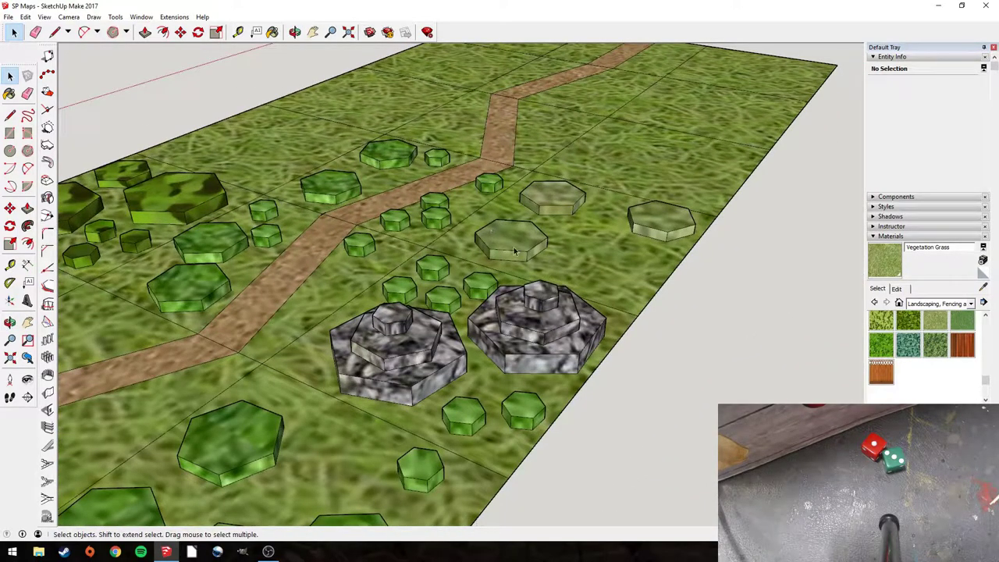
middle_drag(516, 244, 746, 195)
scroll(737, 203, down, 3)
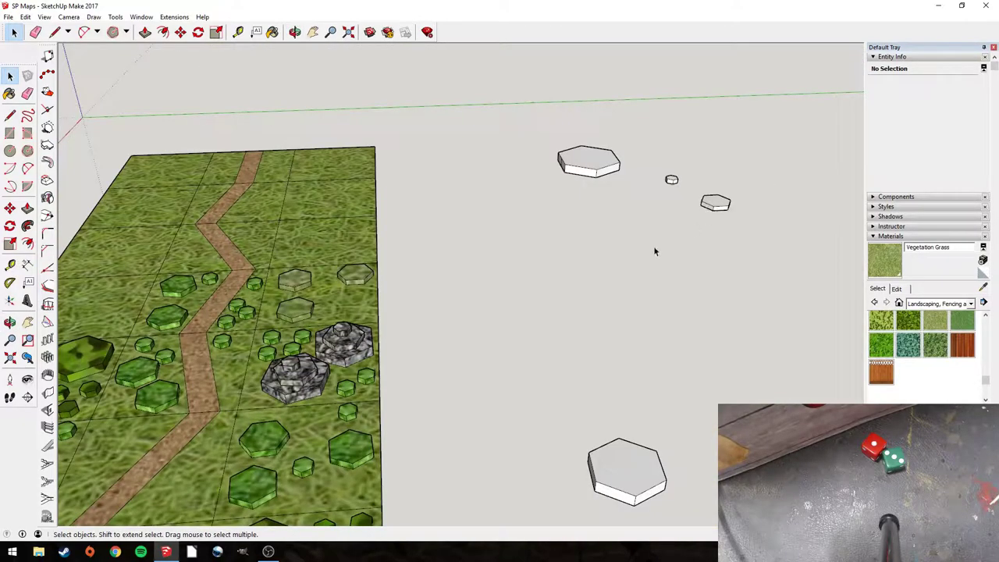
scroll(310, 323, up, 3)
scroll(312, 247, up, 2)
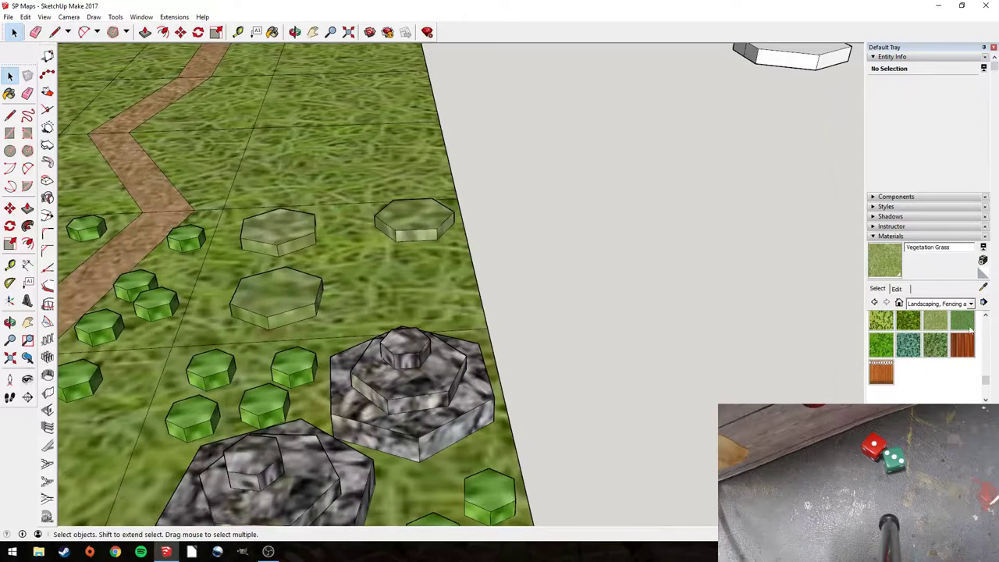
scroll(960, 339, up, 3)
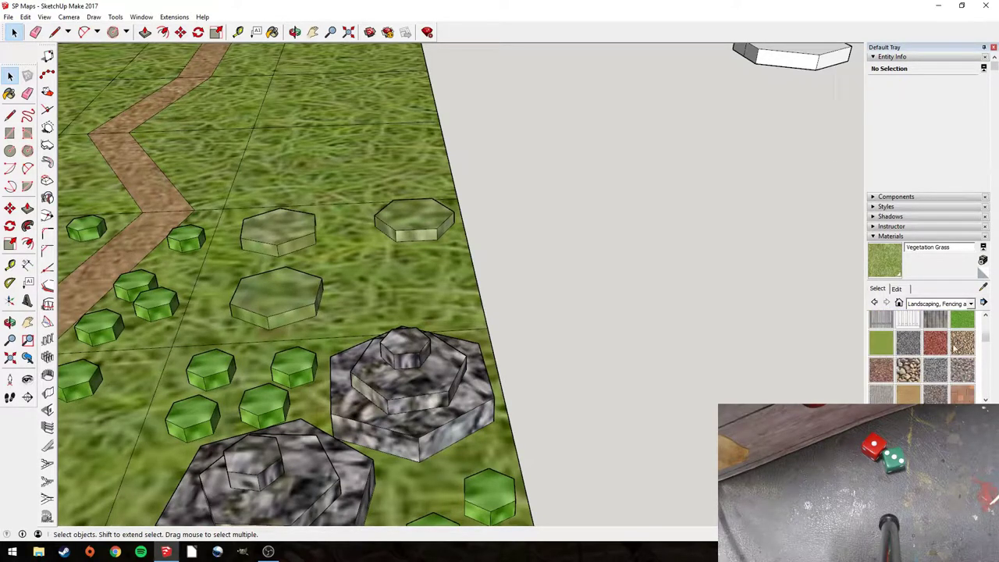
click(881, 342)
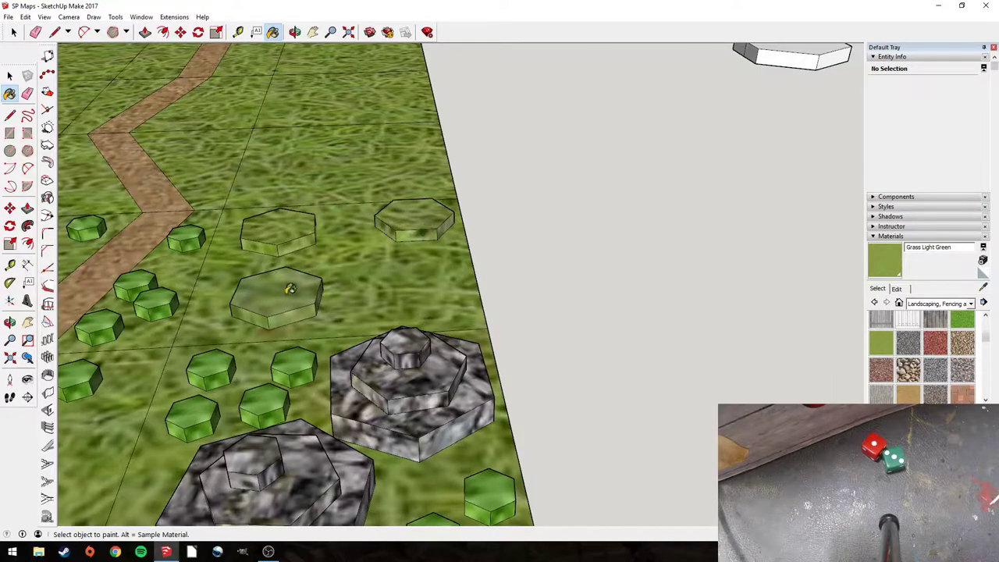
mouse_move(290, 291)
middle_down()
mouse_move(319, 251)
mouse_move(308, 269)
middle_up()
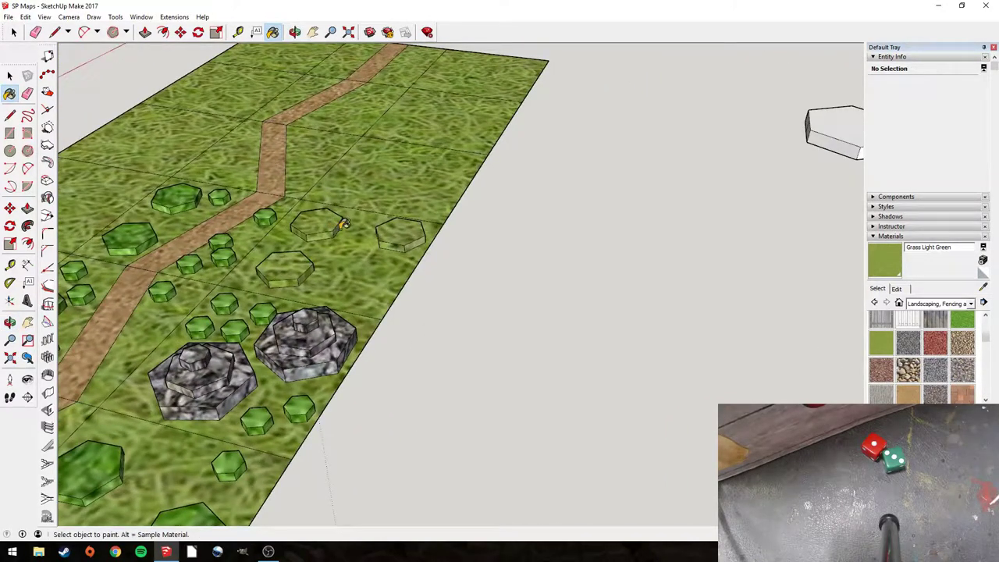
- Paint the remaining rear side faces of those three fifth-row hexagons with Grass Light Green
middle_drag(419, 239, 360, 180)
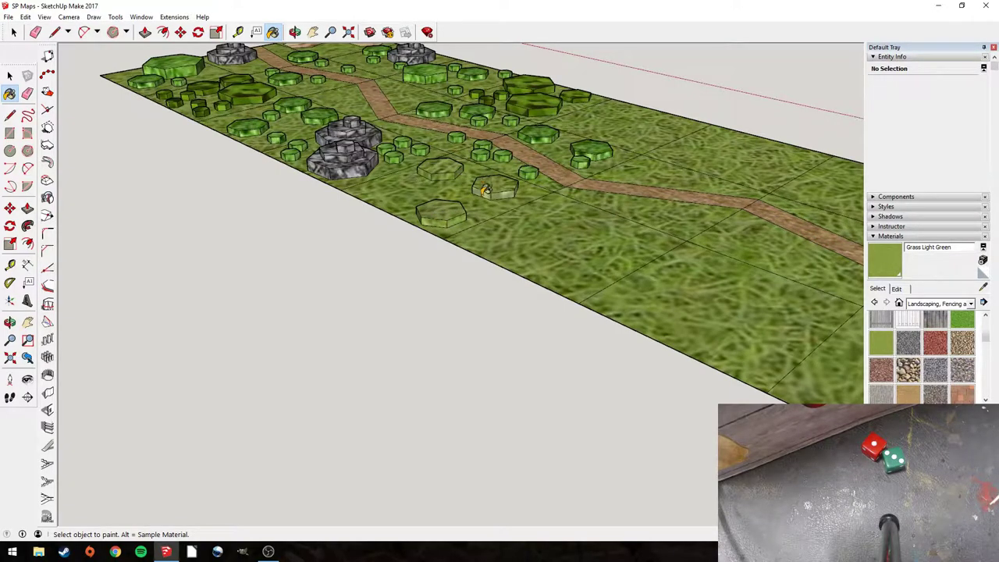
middle_drag(520, 185, 254, 158)
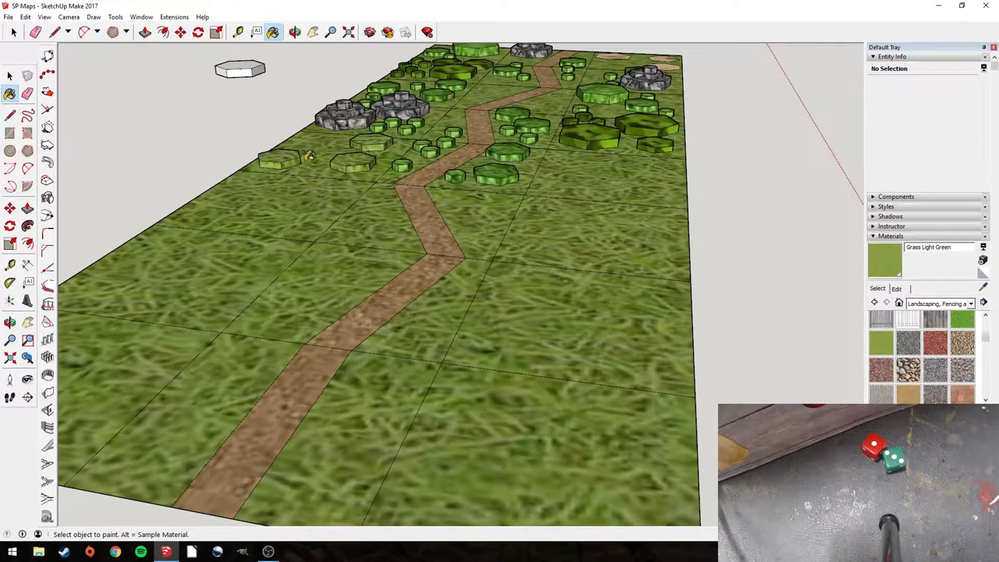
mouse_move(307, 157)
middle_down()
mouse_move(216, 163)
mouse_move(223, 112)
middle_up()
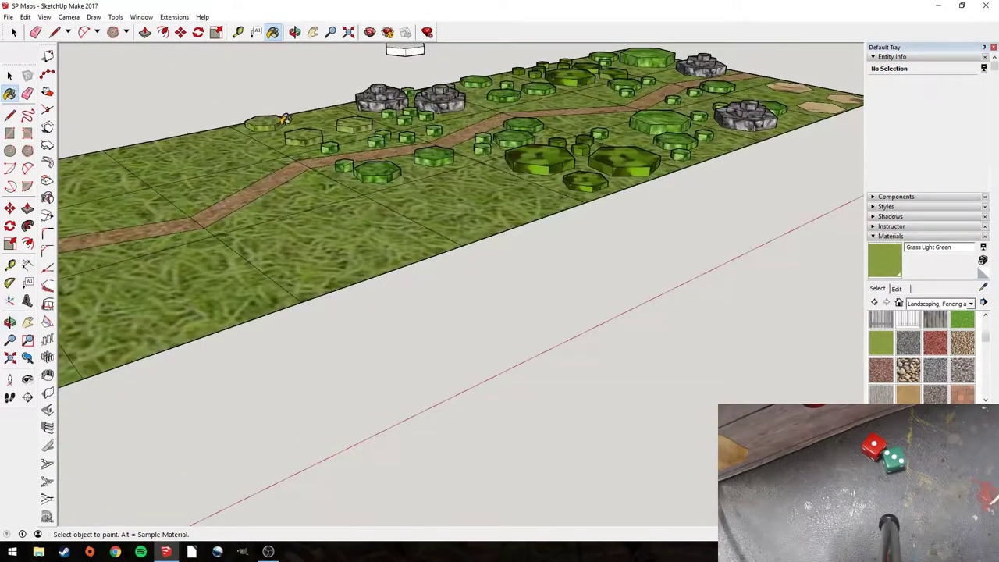
key(space)
- Draw three hexagons with the Polygon tool on the empty outer fifth-row tile behind the camouflage-textured hexagons
mouse_move(285, 118)
middle_down()
mouse_move(423, 202)
mouse_move(857, 301)
middle_up()
scroll(422, 200, down, 3)
middle_drag(391, 234, 373, 256)
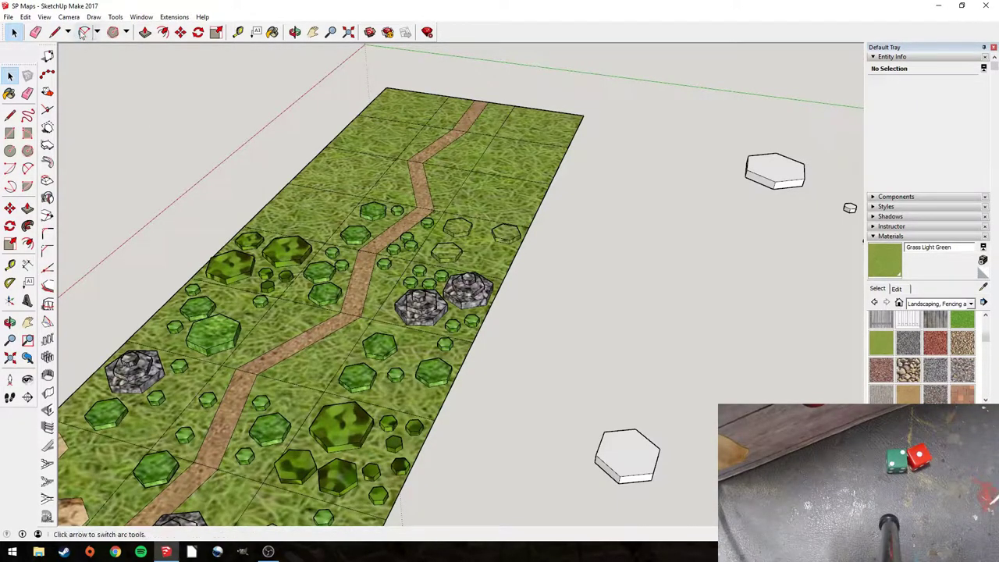
click(112, 31)
scroll(282, 209, up, 2)
scroll(283, 209, up, 2)
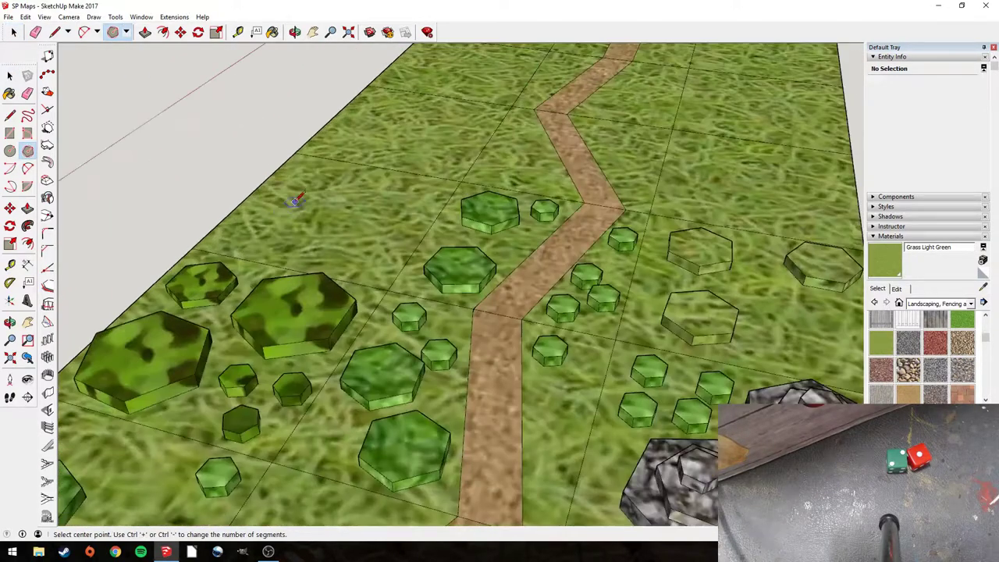
click(296, 202)
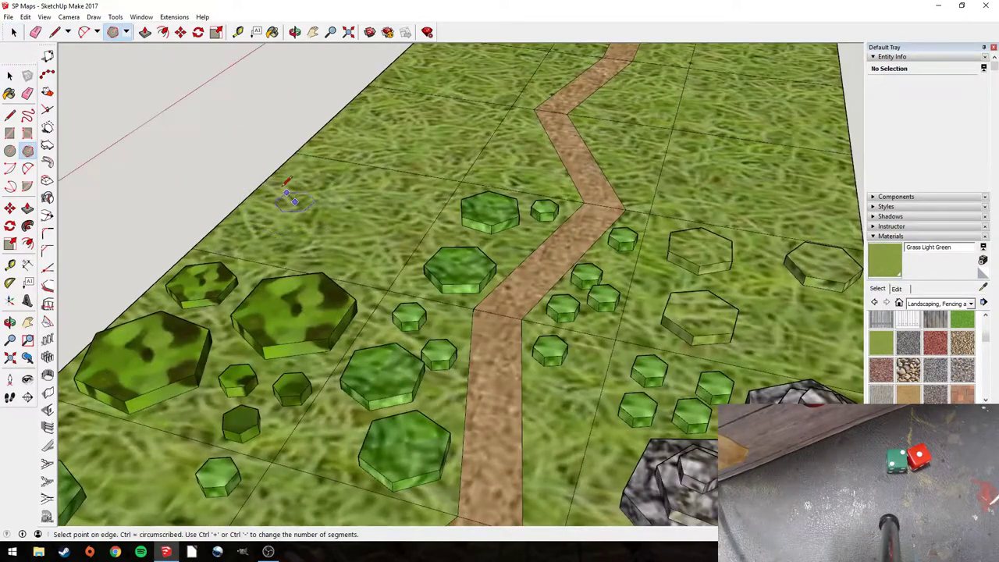
click(290, 179)
click(354, 244)
click(398, 239)
scroll(402, 196, up, 3)
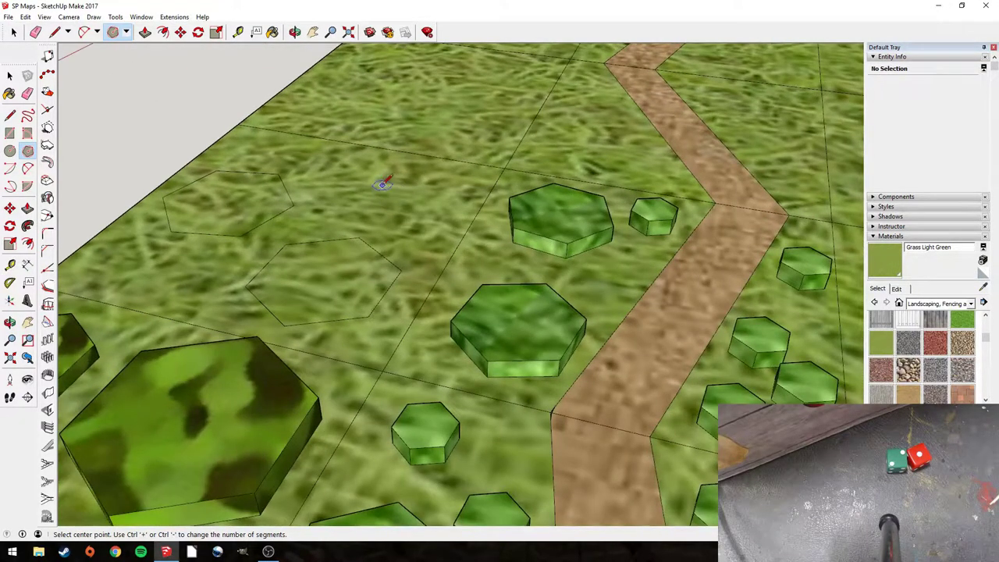
click(375, 185)
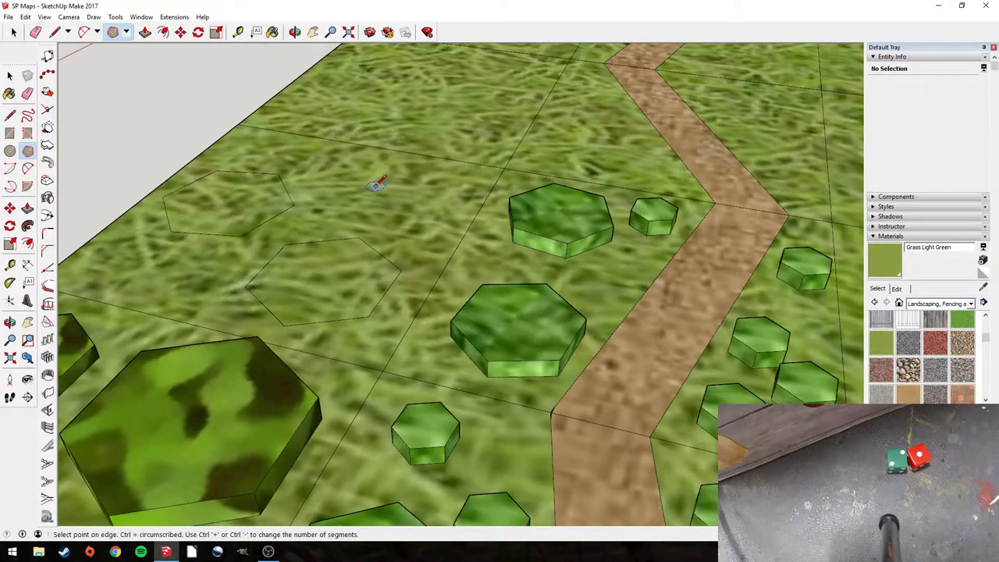
click(434, 185)
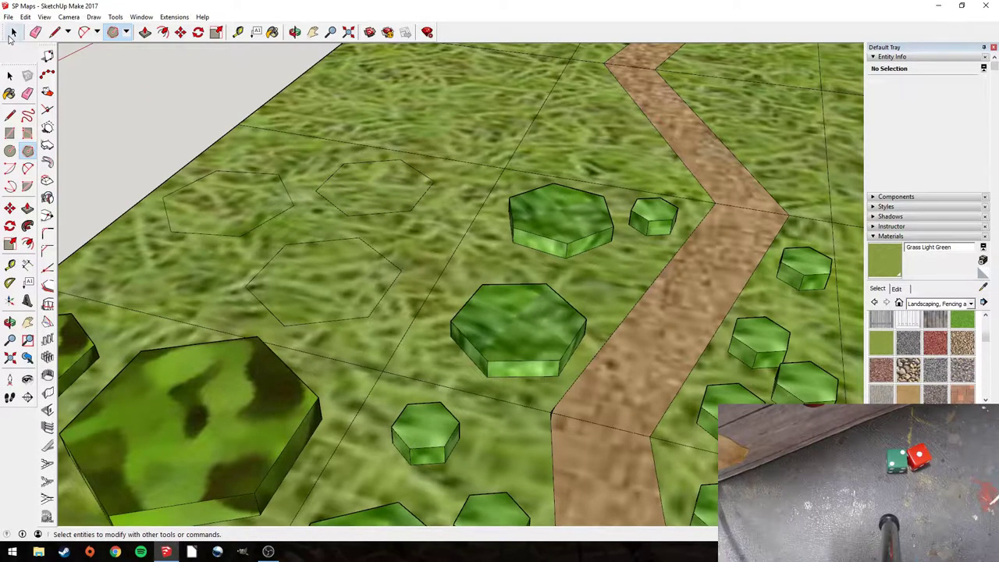
- Paint the three newly drawn hexagons on the outer fifth-row tile with Vegetation Blur 02 and save the model
click(272, 32)
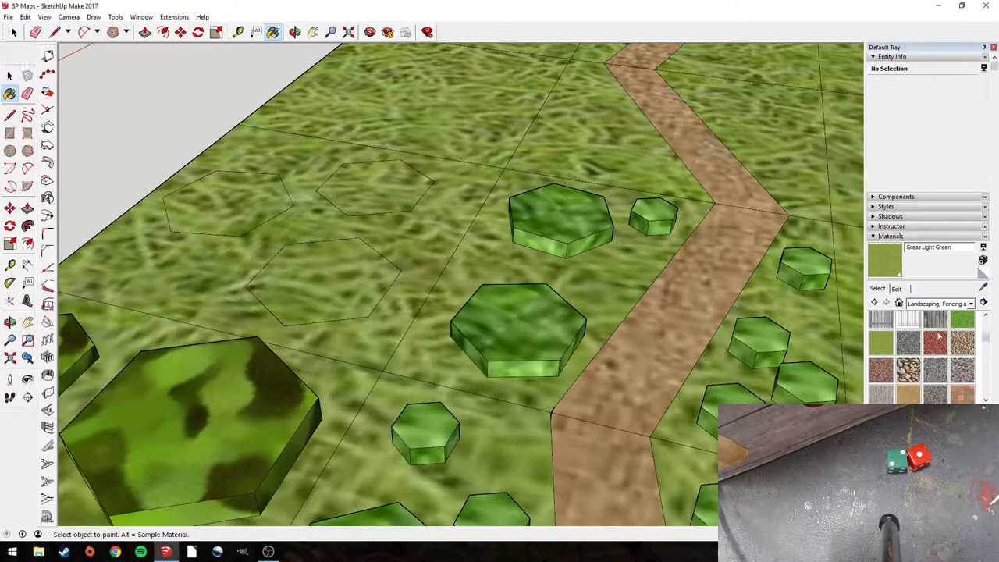
scroll(890, 336, down, 5)
click(881, 320)
click(369, 192)
click(240, 193)
click(359, 301)
scroll(363, 284, down, 3)
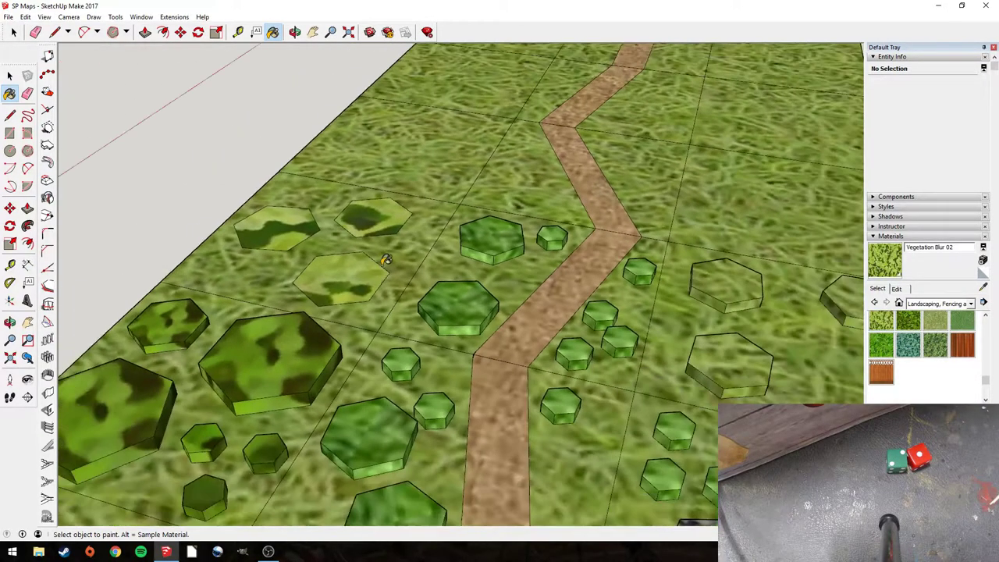
scroll(385, 260, down, 3)
click(13, 32)
click(8, 16)
click(24, 55)
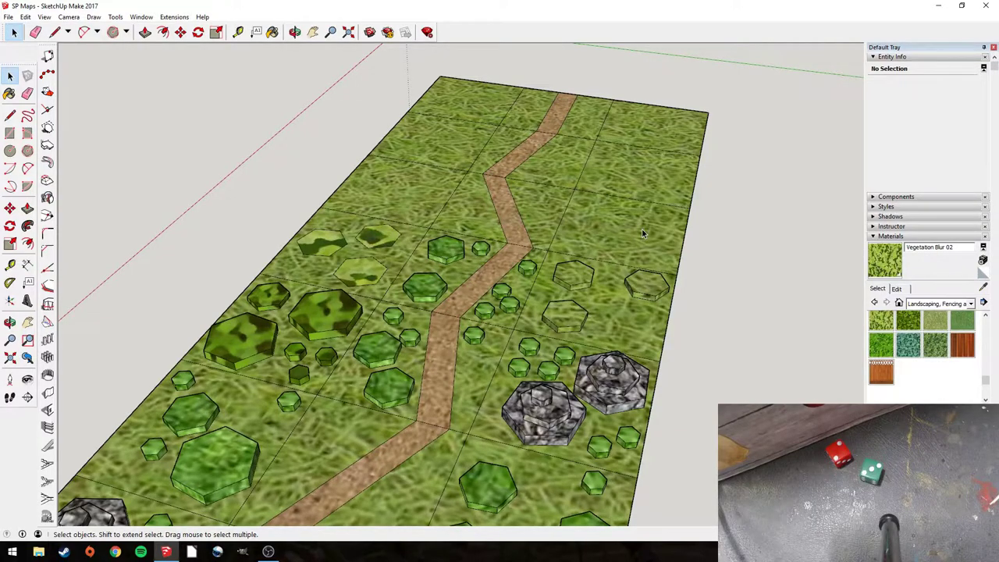
- Duplicate the large second-row camouflage hexagon and its three small neighbours, placing the copy on empty ground beside the map, and select it
scroll(643, 233, down, 5)
scroll(504, 424, up, 6)
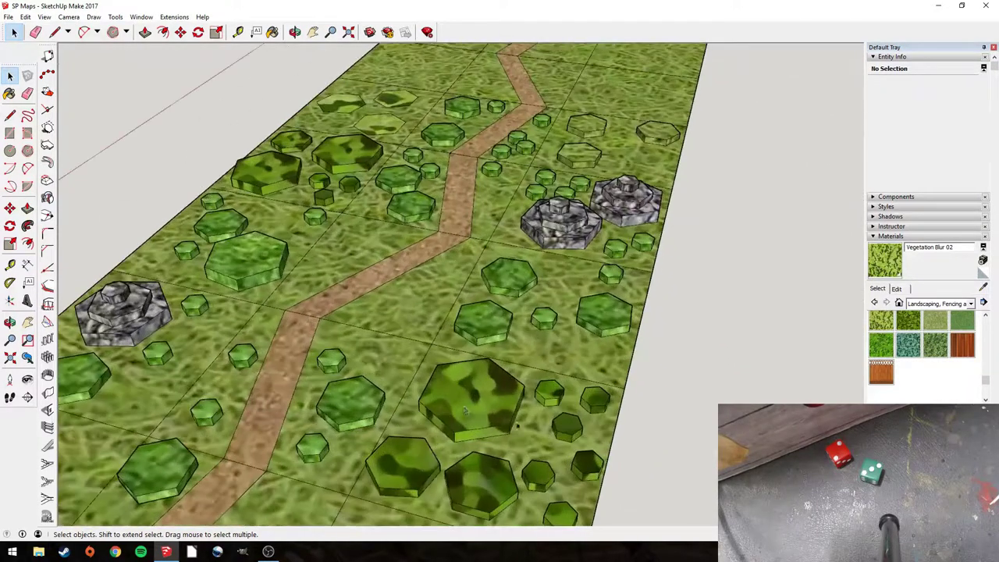
drag(635, 453, 635, 448)
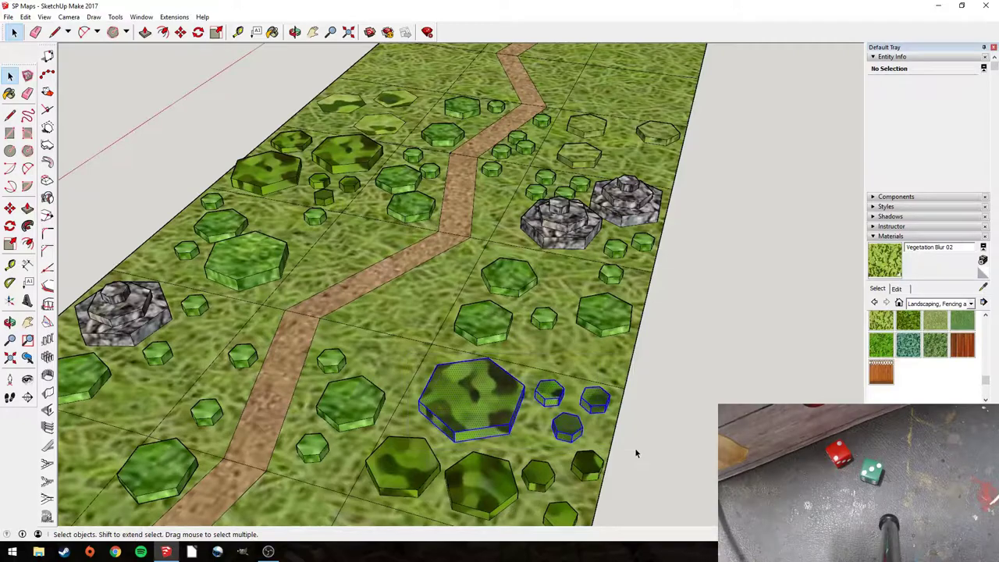
key(ctrl+v)
shift+middle_drag(689, 151, 578, 219)
click(528, 216)
key(space)
scroll(531, 242, up, 4)
click(544, 250)
drag(528, 165, 768, 284)
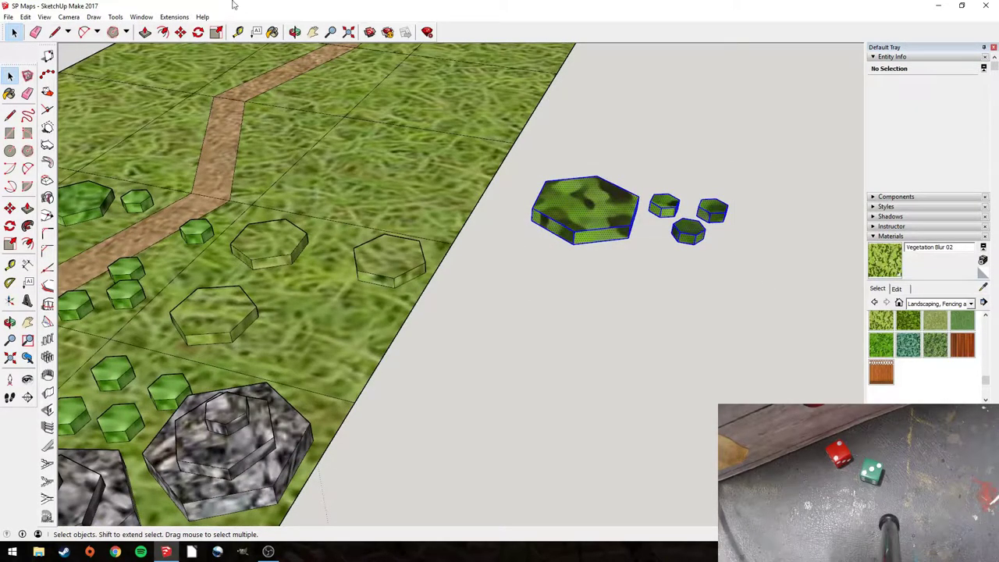
- Rotate the copied camouflage hexagon cluster and move it onto the empty outer sixth-row tile behind the Grass Light Green hexagons
click(181, 32)
click(574, 243)
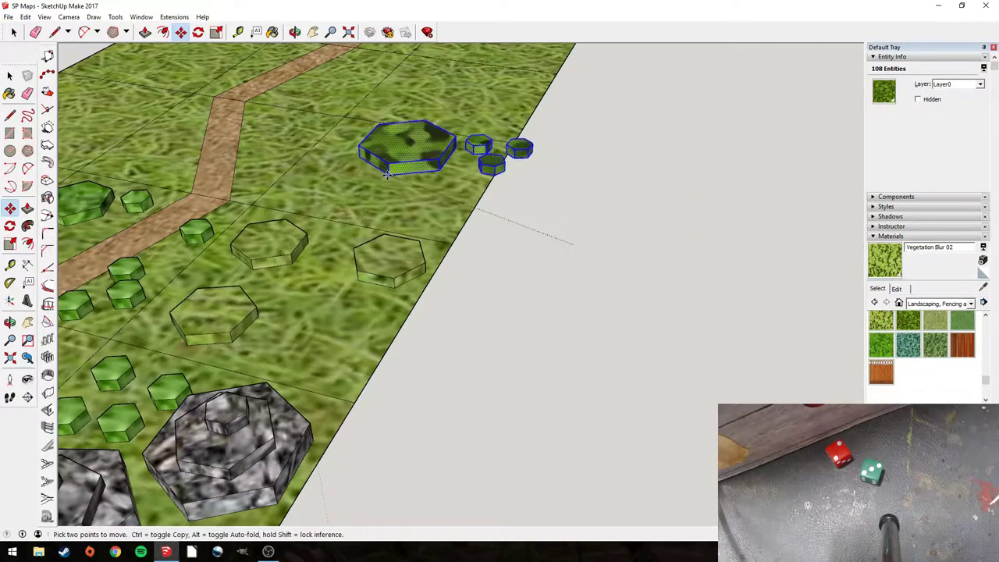
key(Escape)
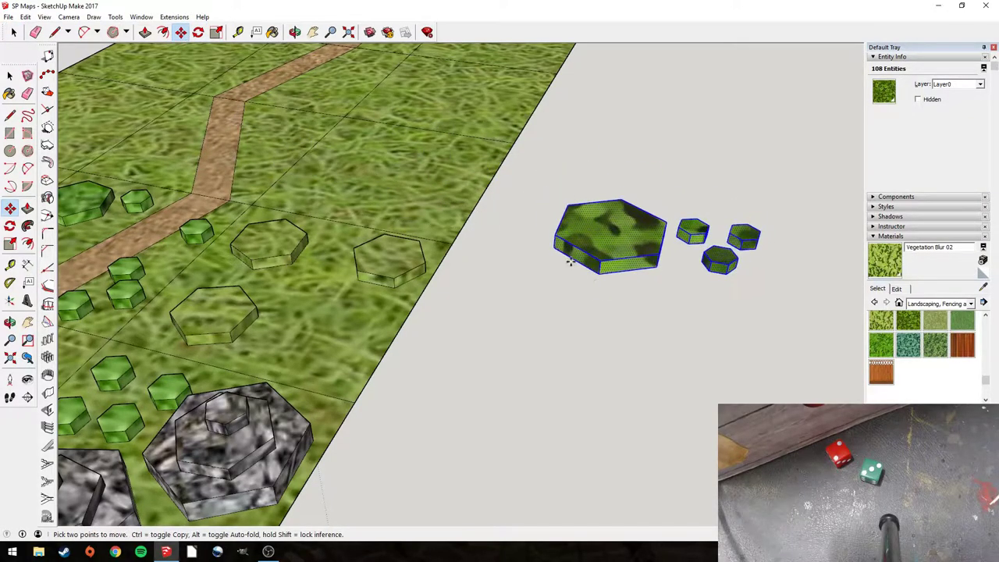
click(198, 32)
drag(489, 346, 502, 296)
click(511, 286)
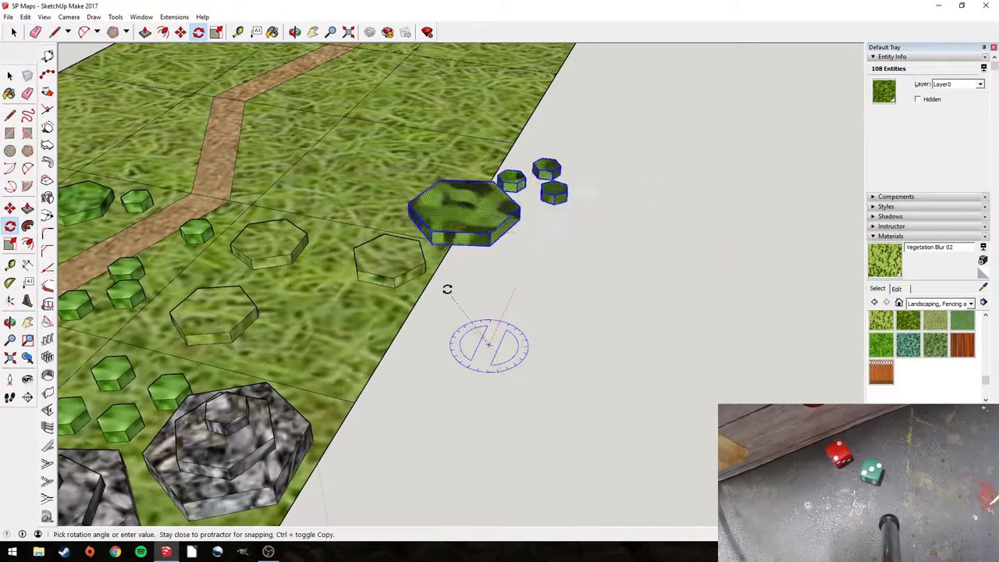
click(631, 283)
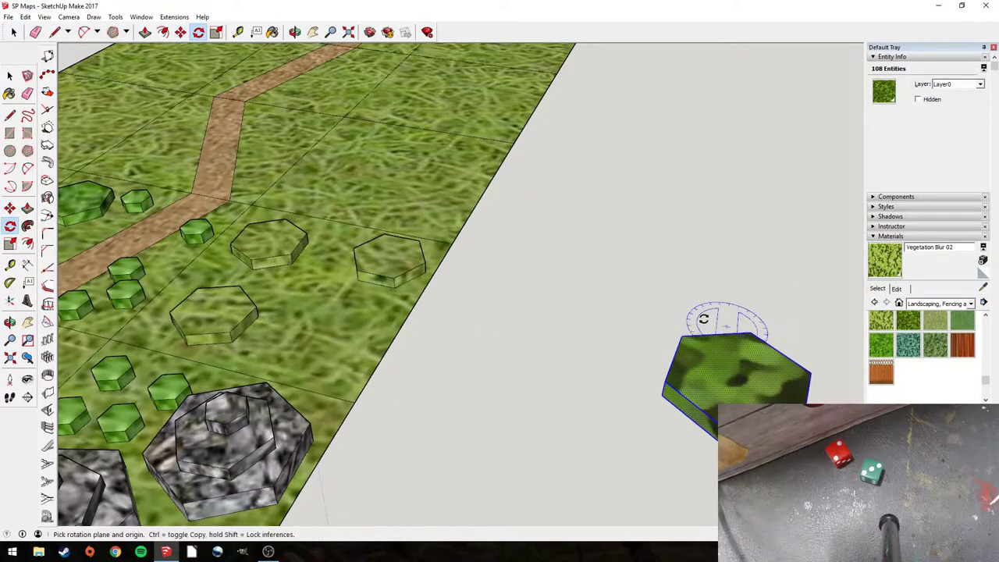
click(180, 32)
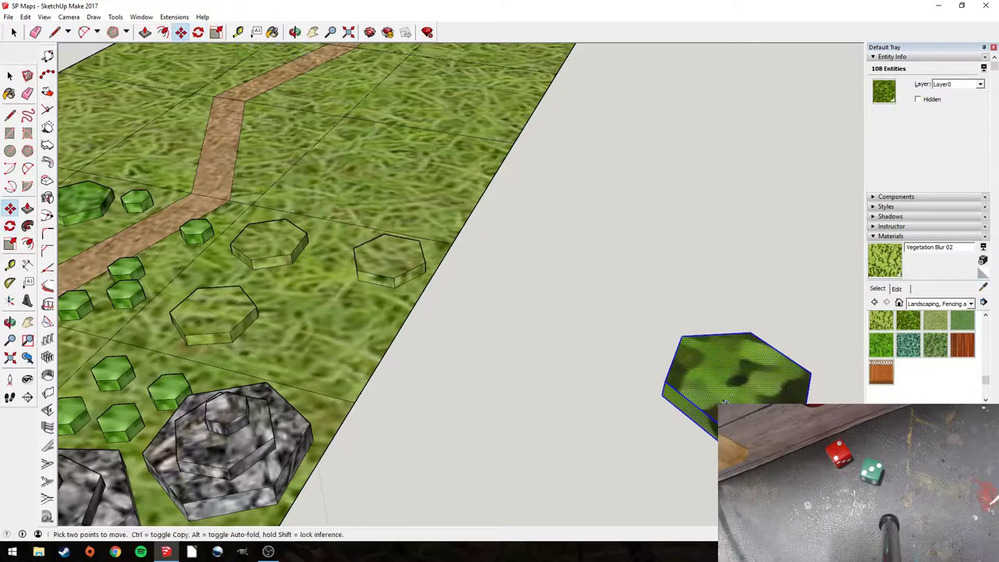
click(659, 398)
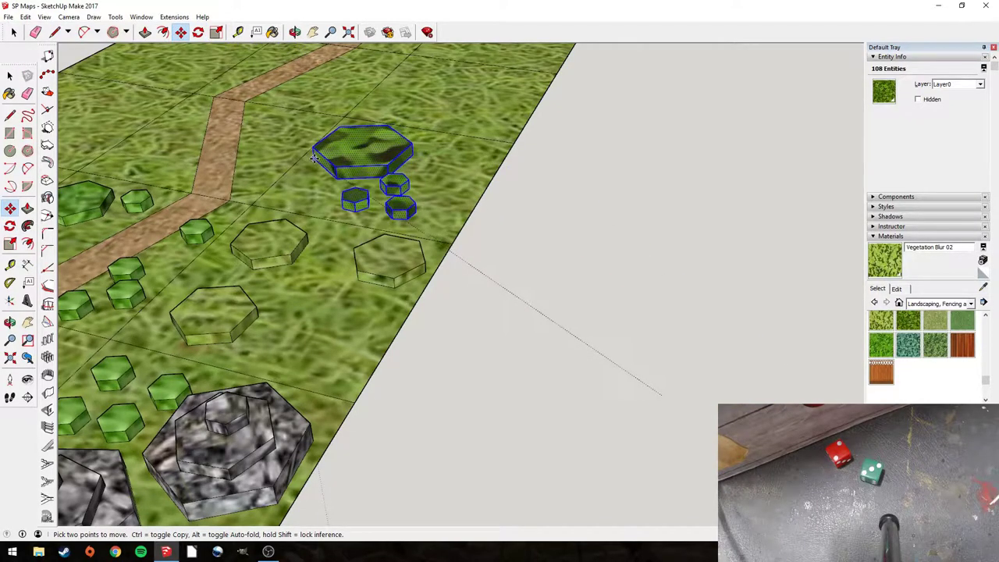
middle_drag(316, 161, 539, 219)
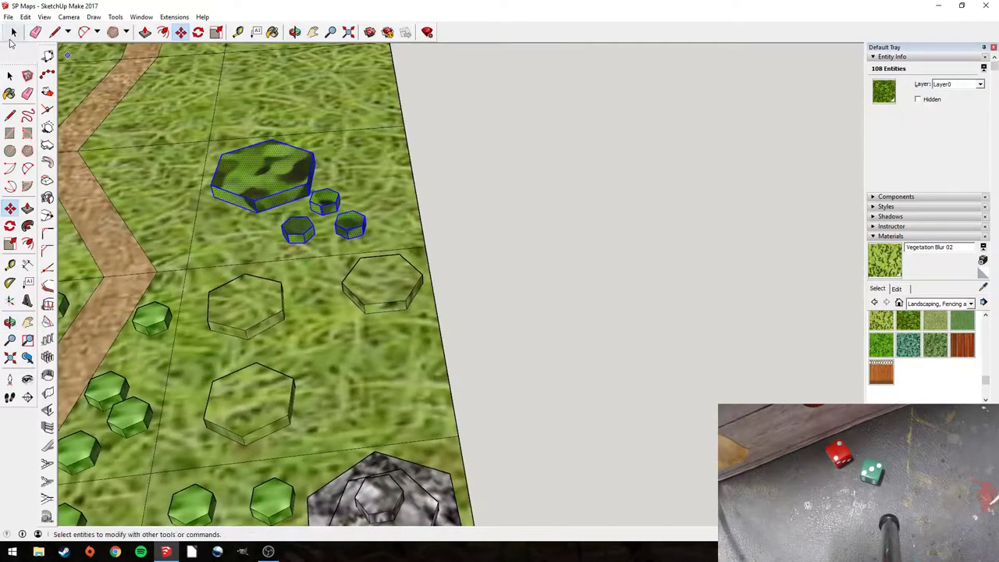
- Duplicate the small camouflage hexagon nearest the map edge in the sixth-row cluster, placing the copy on empty ground beside the map
click(14, 32)
middle_drag(336, 209, 306, 228)
drag(349, 266, 355, 286)
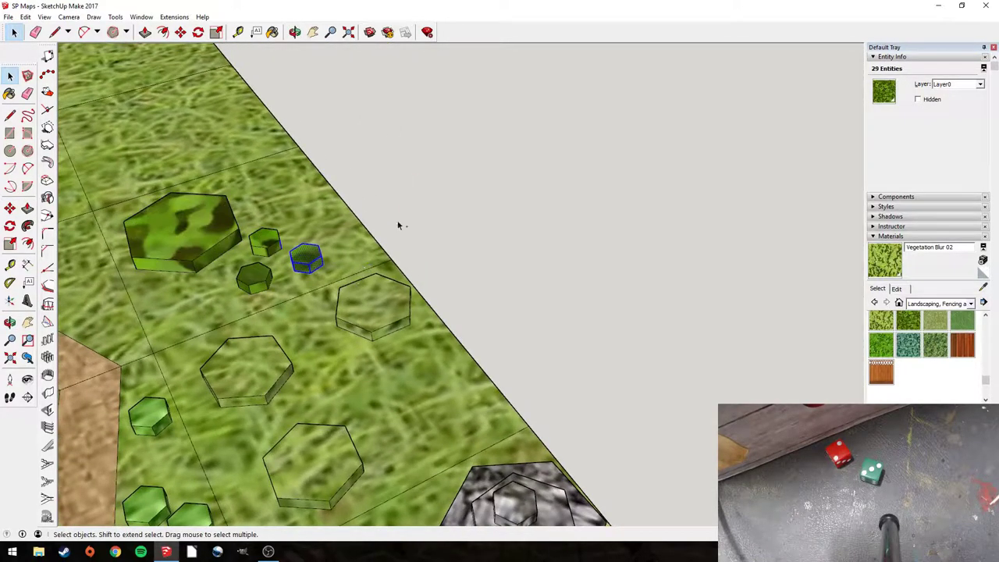
key(ctrl+v)
click(452, 164)
click(475, 203)
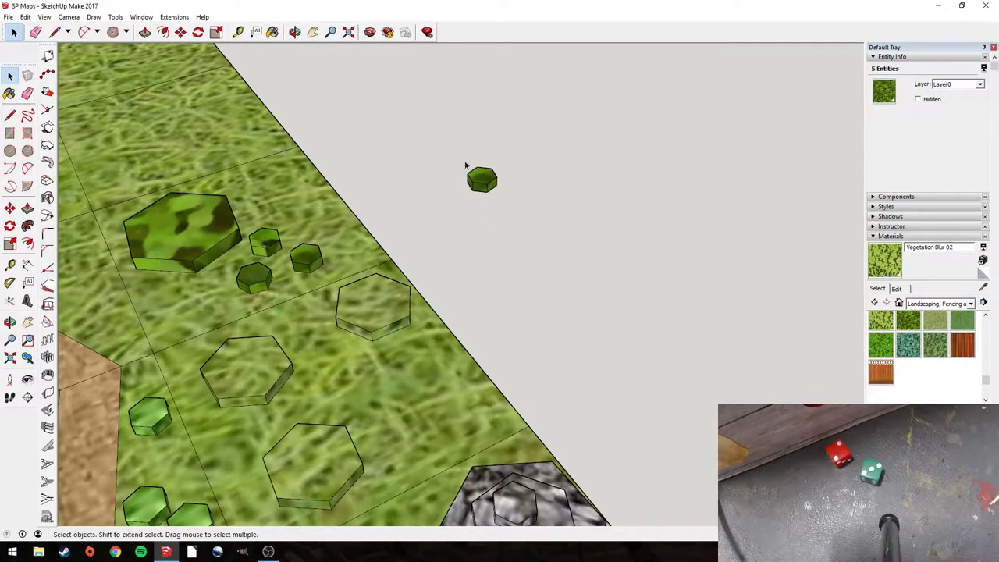
- Copy the stray small hexagon beside the map and paste it at the outer rear corner of the sixth-row tile
drag(465, 166, 522, 216)
key(ctrl+c)
key(ctrl+v)
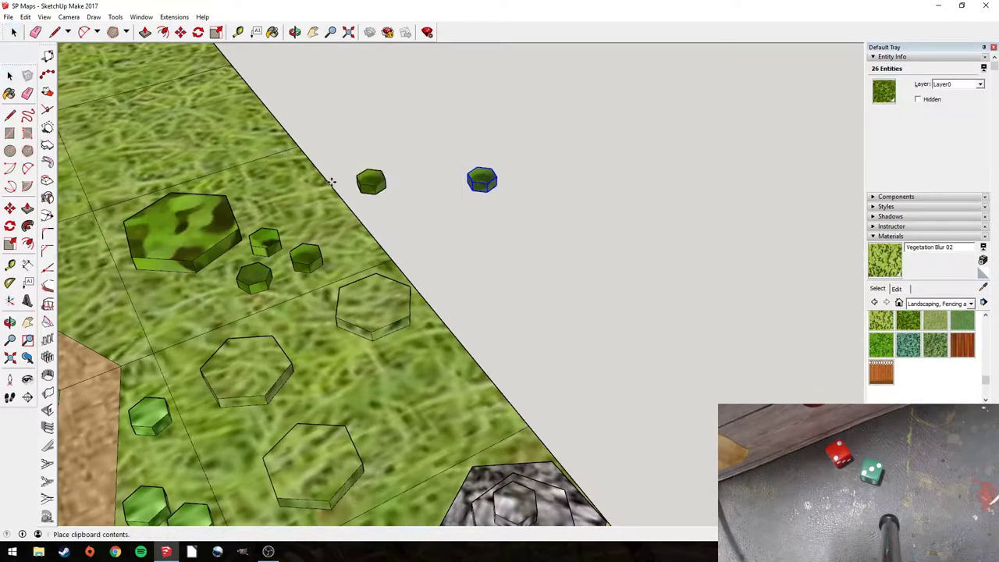
click(256, 162)
key(space)
scroll(494, 227, down, 5)
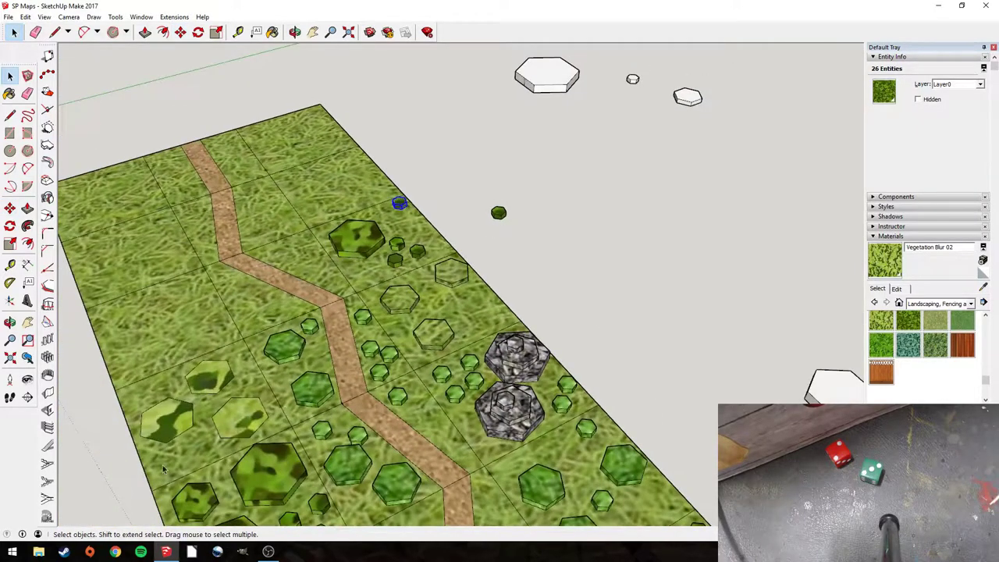
- Copy the medium camouflage hexagon from the outer fourth-row tile, paste it beside the large sixth-row hexagon, and clear the selection
drag(229, 530, 230, 531)
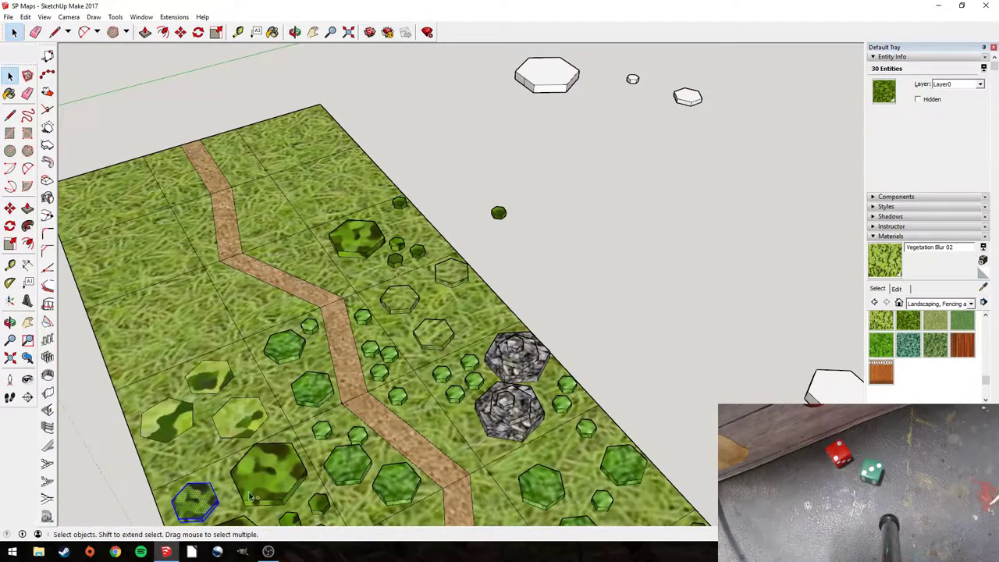
key(ctrl+c)
key(ctrl+v)
scroll(367, 236, up, 6)
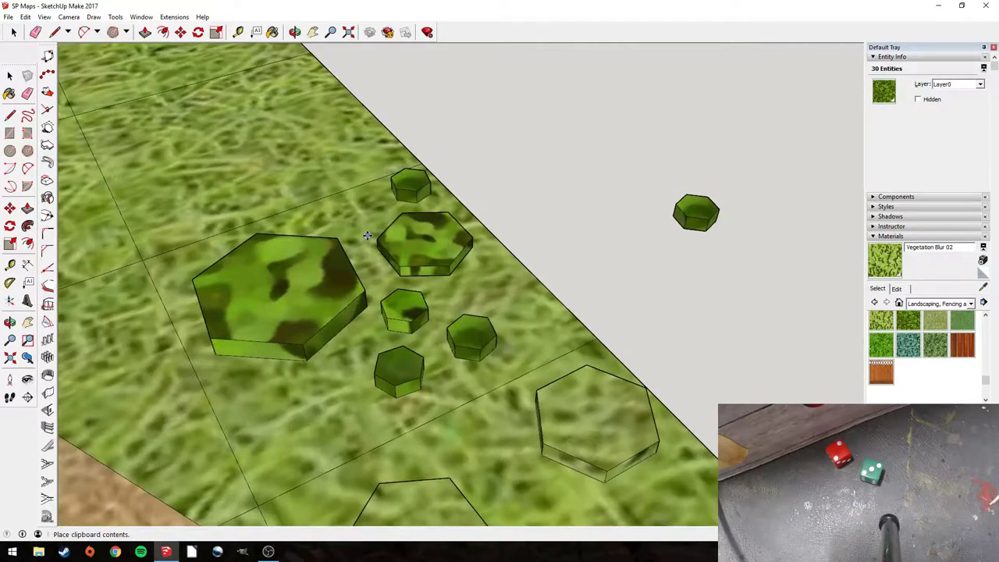
click(367, 236)
click(12, 32)
click(627, 152)
- Copy the medium green hexagon next to the large green one on the outer first-row tile
middle_drag(687, 179, 398, 176)
scroll(408, 138, down, 5)
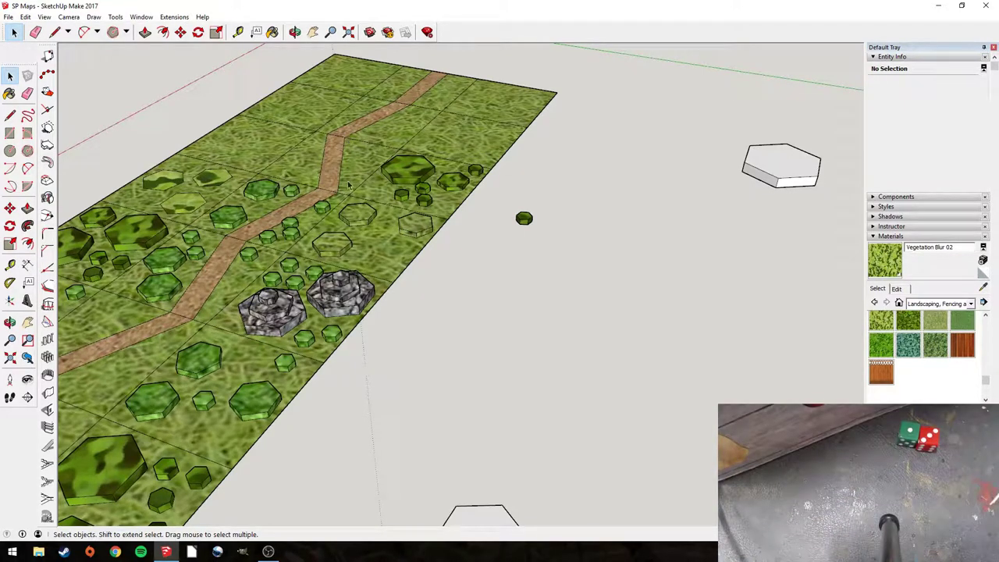
scroll(277, 234, down, 2)
middle_drag(277, 235, 328, 290)
scroll(205, 299, up, 2)
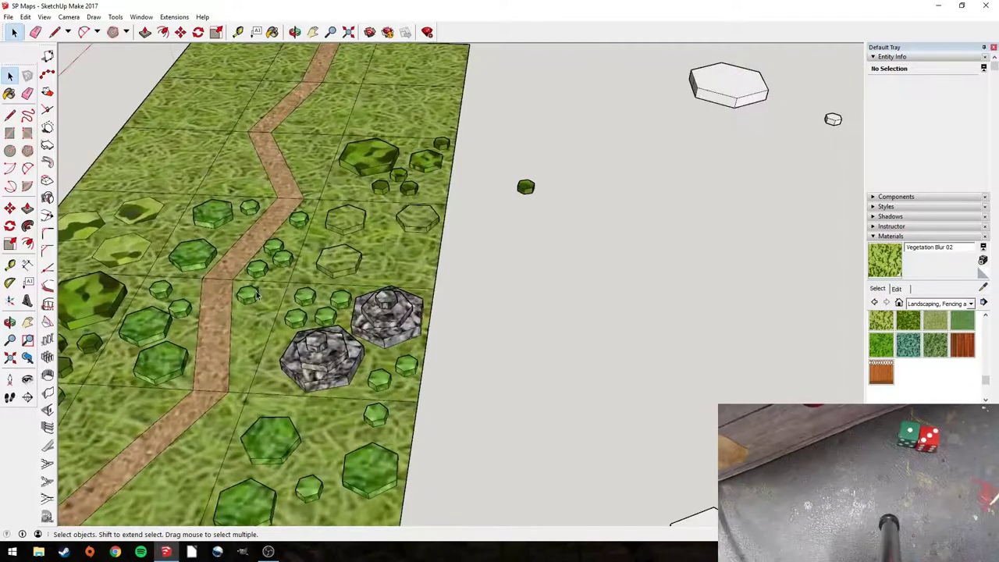
scroll(256, 294, down, 6)
scroll(186, 428, up, 5)
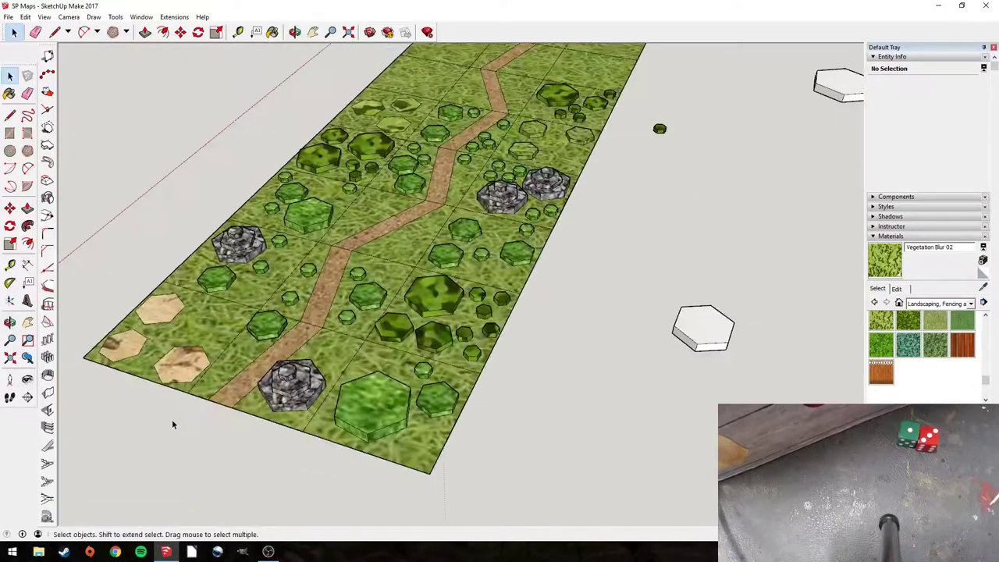
scroll(361, 411, up, 2)
mouse_move(360, 404)
middle_down()
mouse_move(413, 396)
mouse_move(360, 386)
mouse_move(384, 338)
middle_up()
drag(378, 347, 488, 429)
key(ctrl+v)
- Paste two copies of the medium green hexagon in the sixth row, one on each side of the sand path
scroll(533, 368, down, 5)
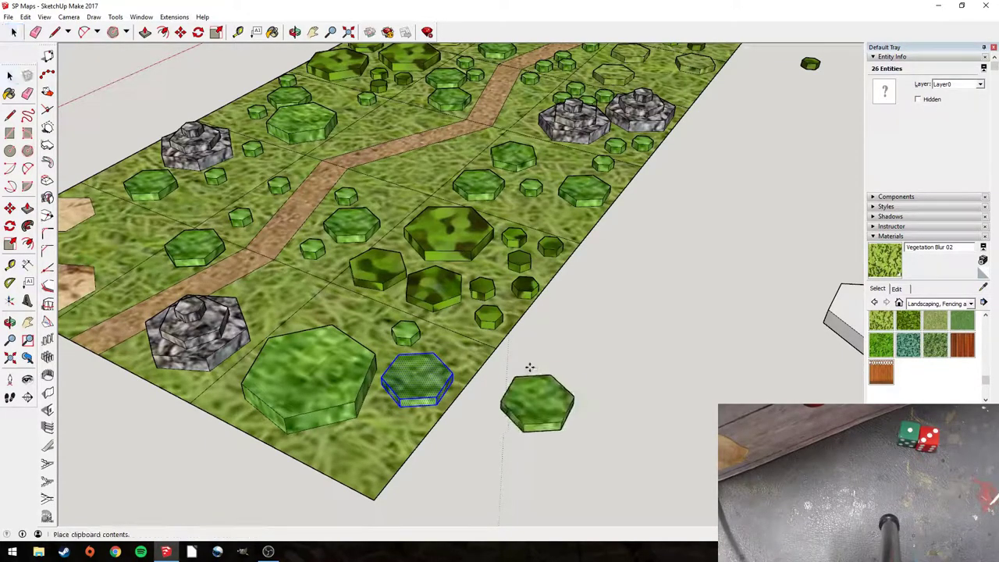
middle_drag(564, 312, 447, 285)
scroll(447, 252, up, 10)
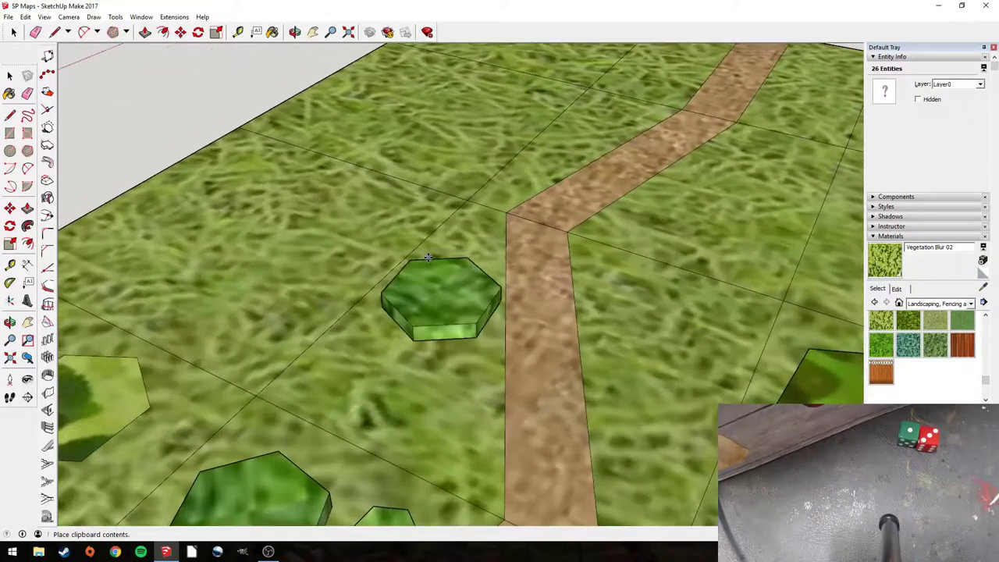
click(428, 257)
key(ctrl+v)
click(636, 290)
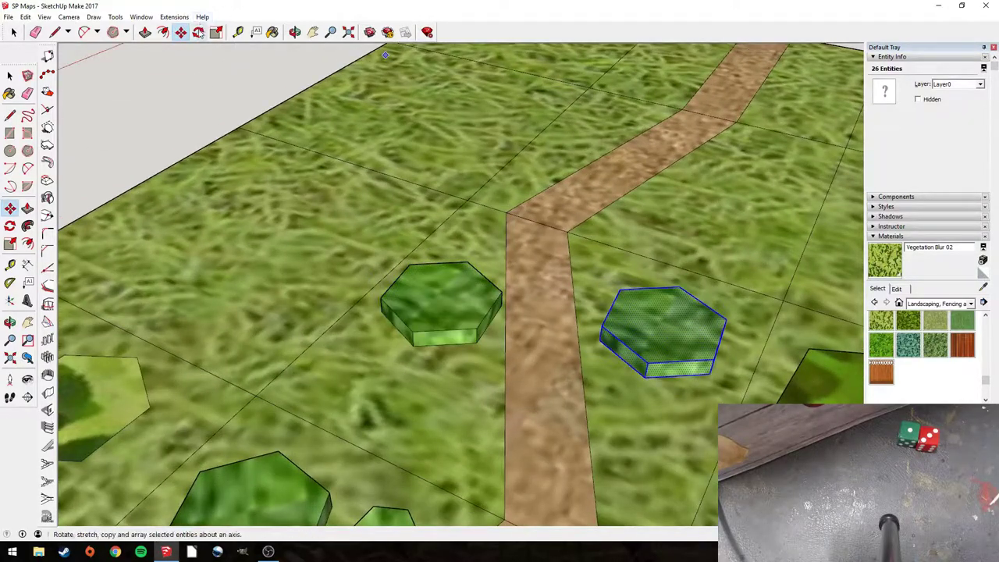